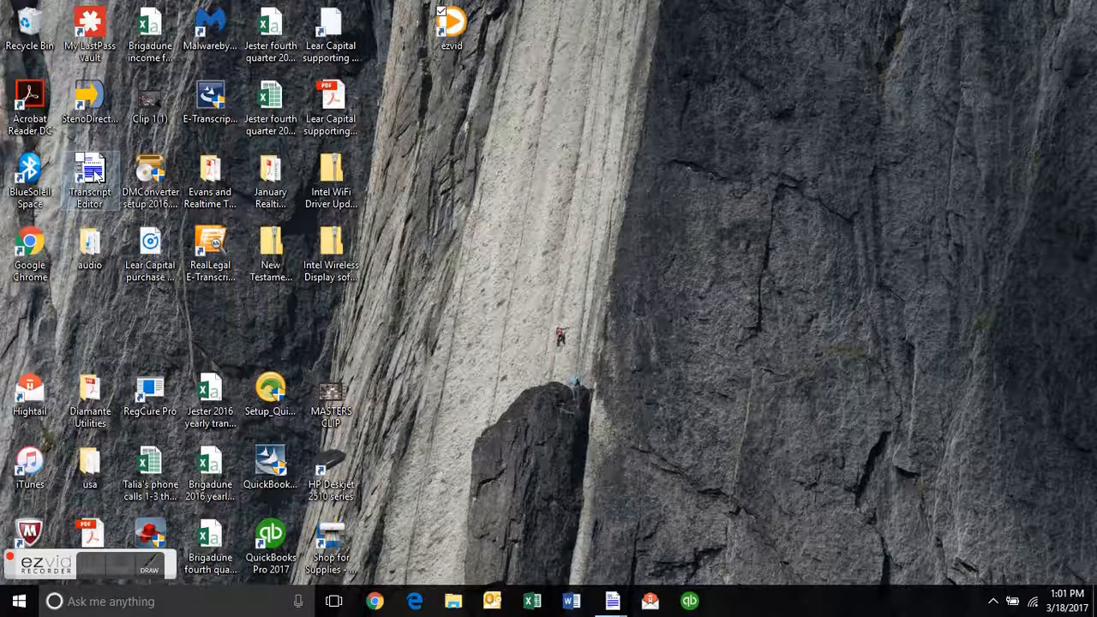
Browse the transcript files in Documents > digitalCAT > Transcripts, then close the folder window.
click(454, 604)
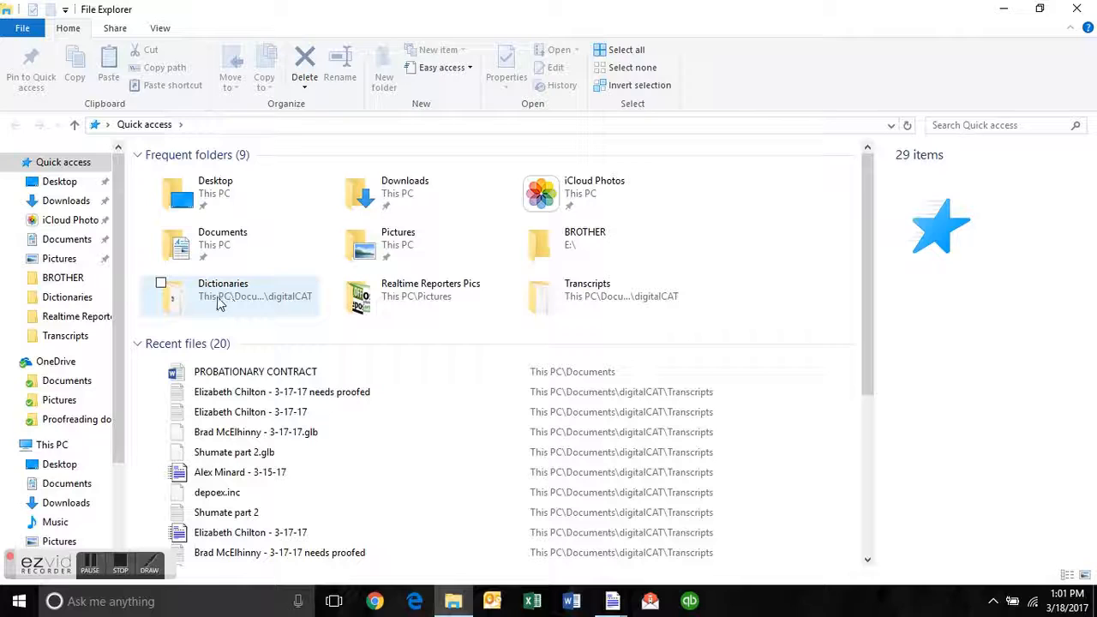
click(66, 484)
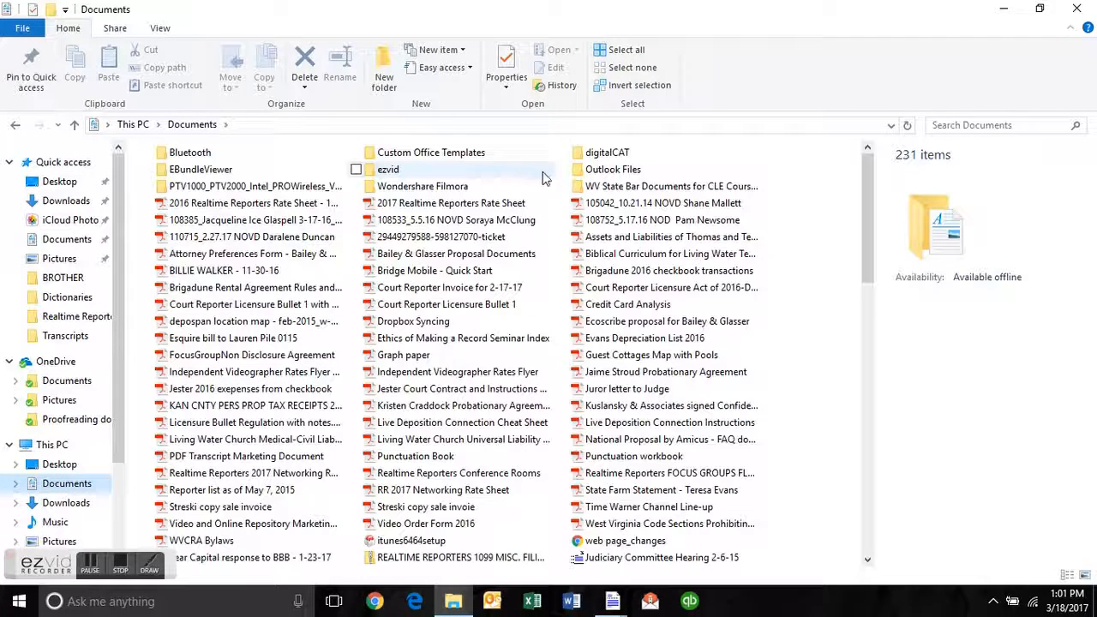
double_click(606, 153)
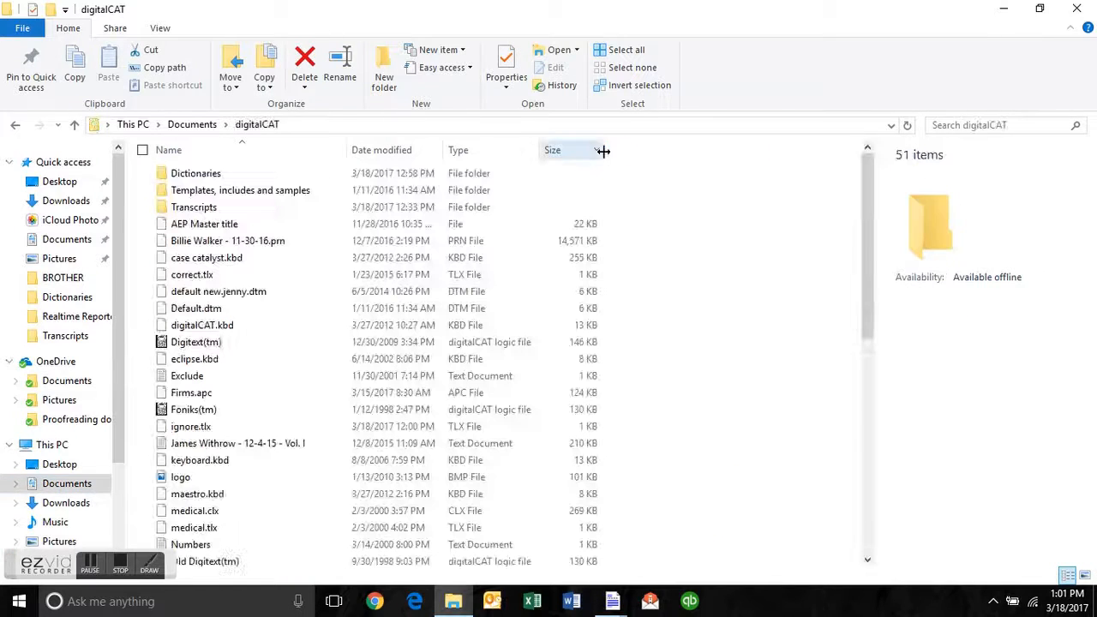
double_click(217, 208)
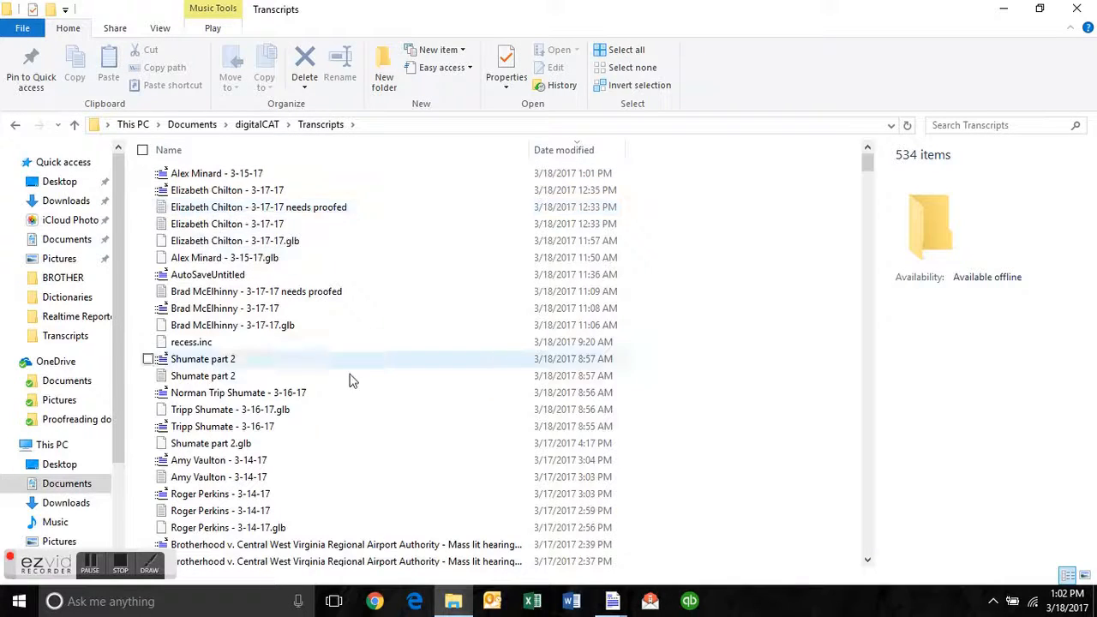
scroll(386, 496, down, 3)
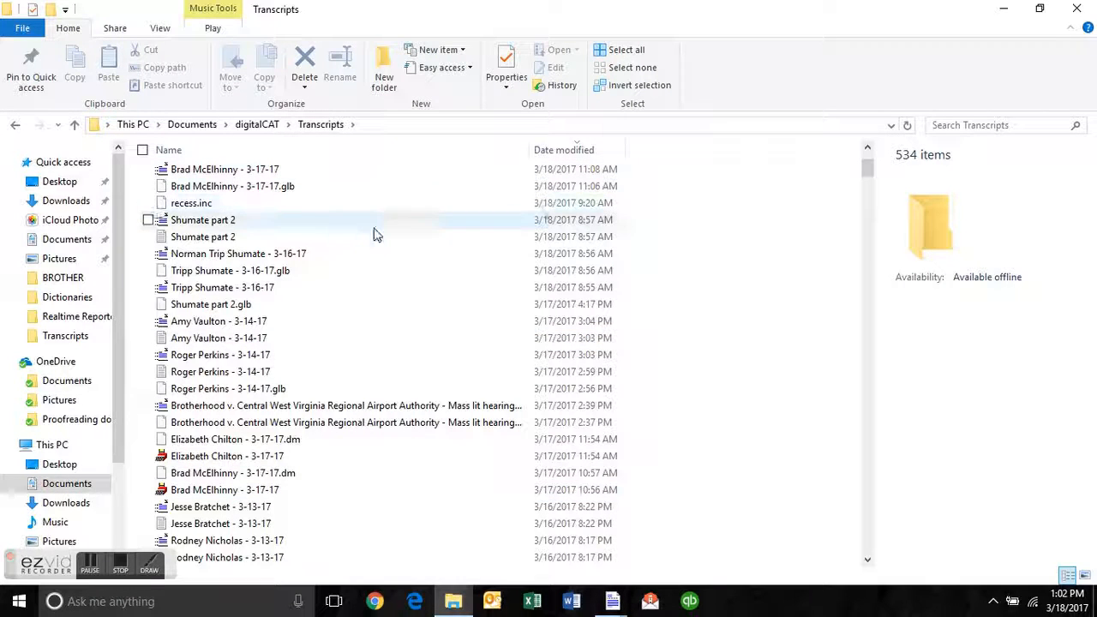
scroll(375, 235, up, 3)
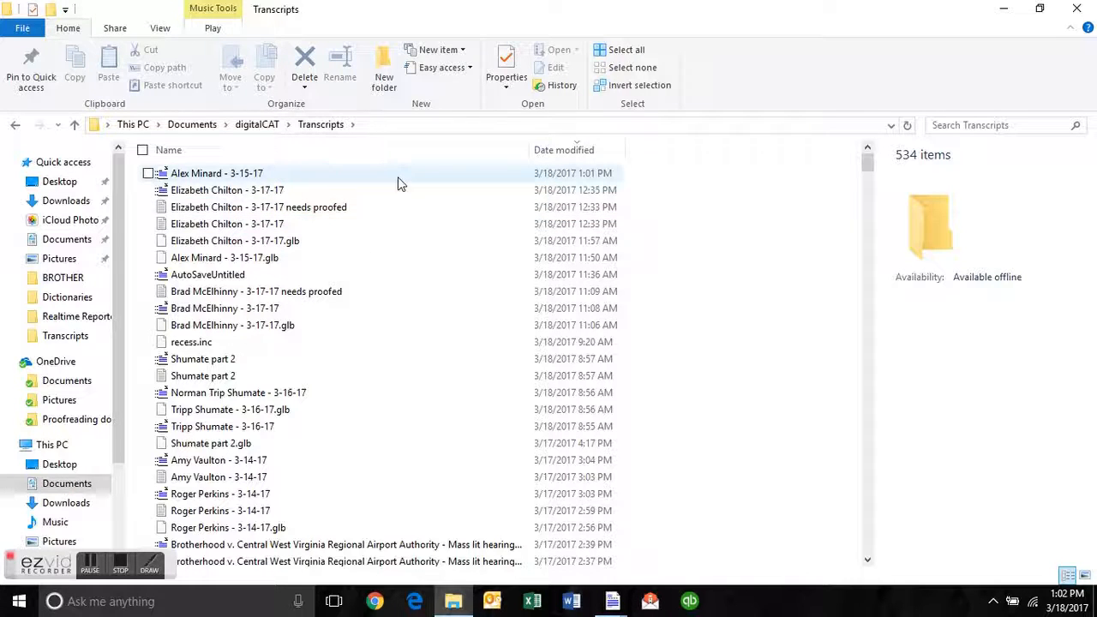
click(1075, 9)
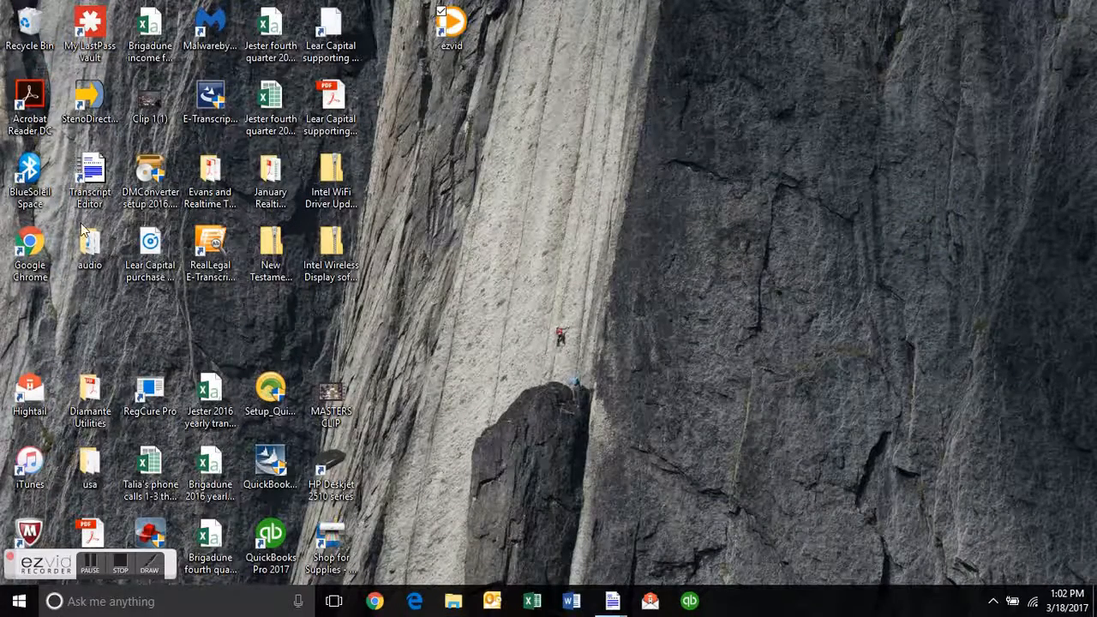
Open the Transcript Editor and enter "What is your name?" as a Q. line, followed by a new answer line.
click(102, 175)
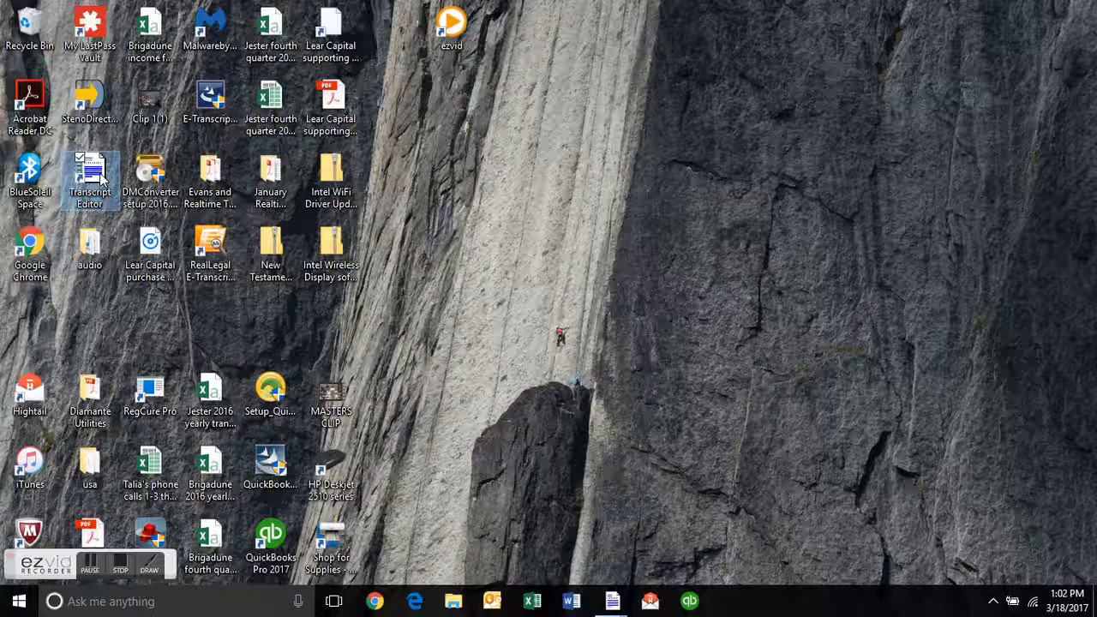
double_click(102, 176)
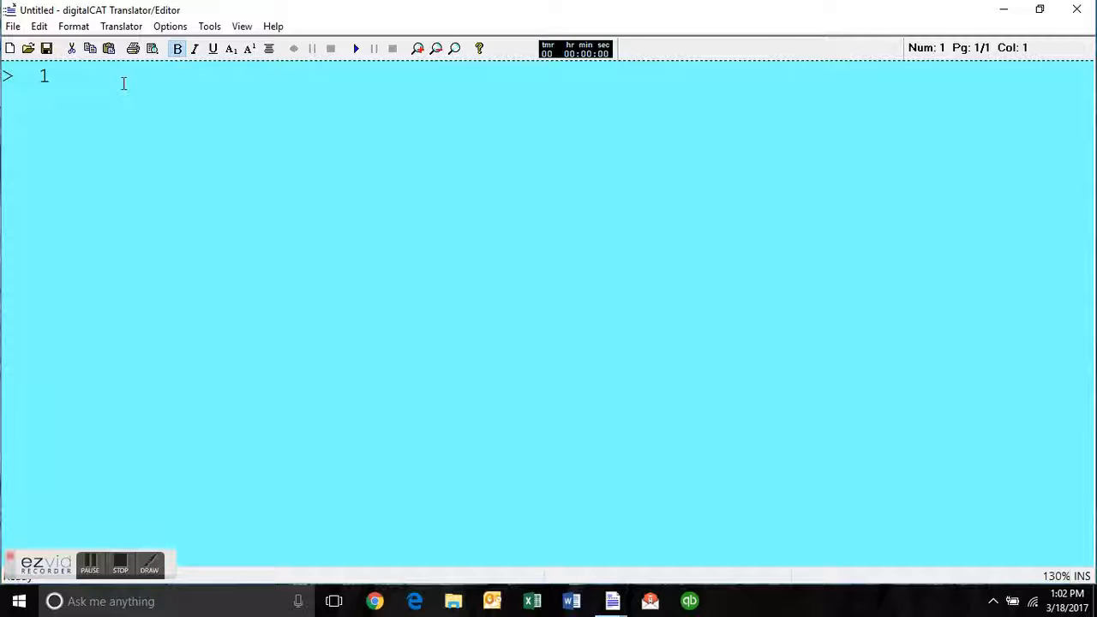
text(Q.)
key(alt+q)
key(alt+q)
key(alt+q)
key(alt+q)
text(What is y)
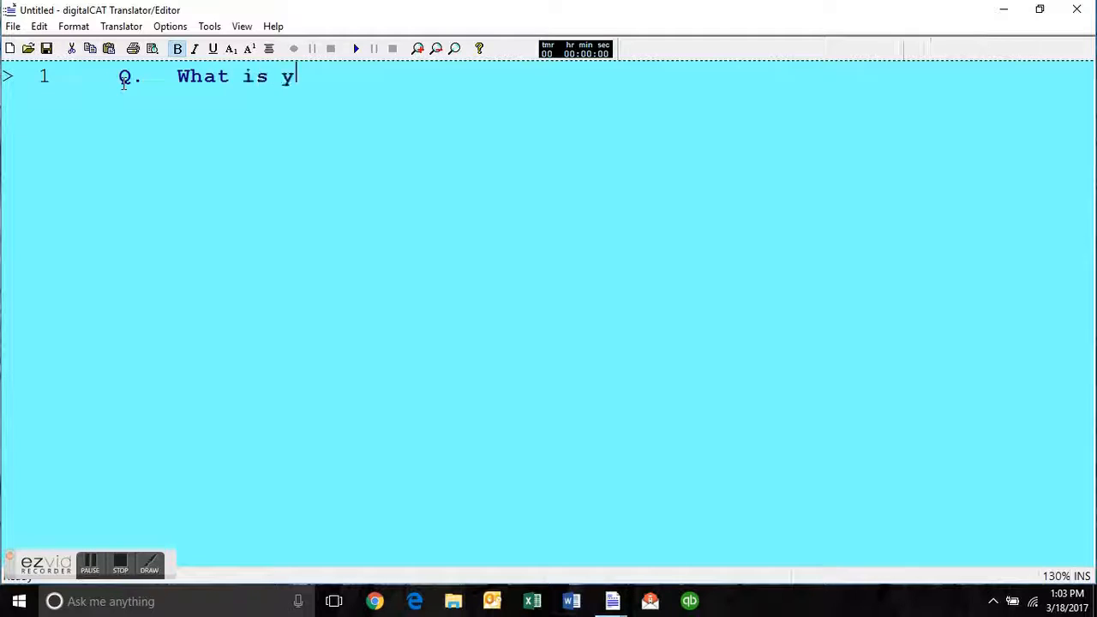
text(our name?)
key(Return)
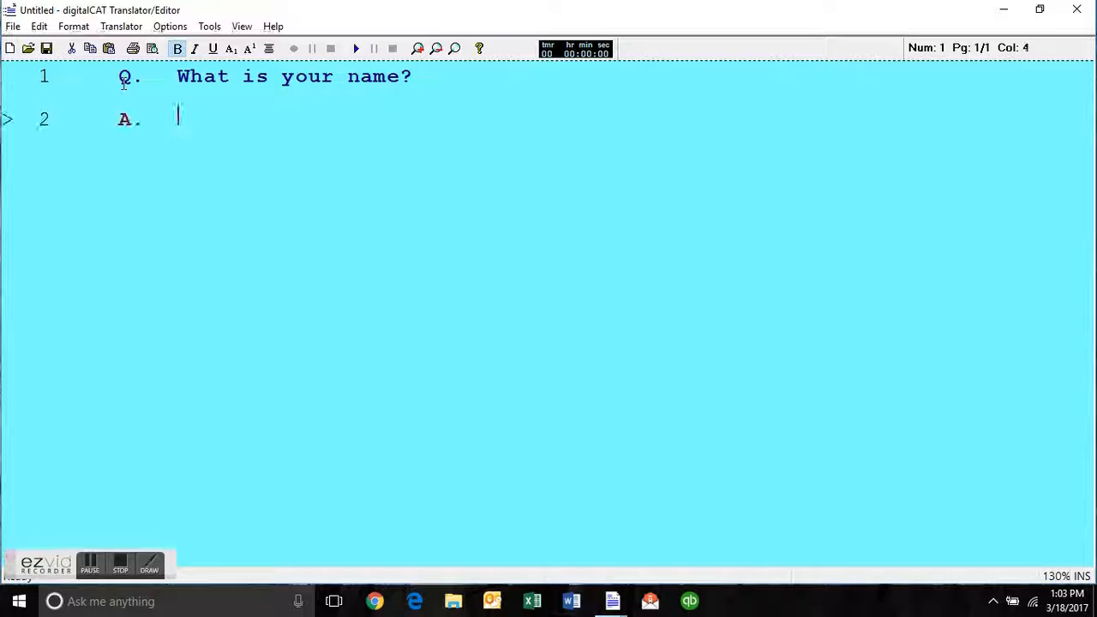
Enter the witness's name as the answer, and add the question "Hold are you?" followed by a new answer line.
text(Joe Blow.)
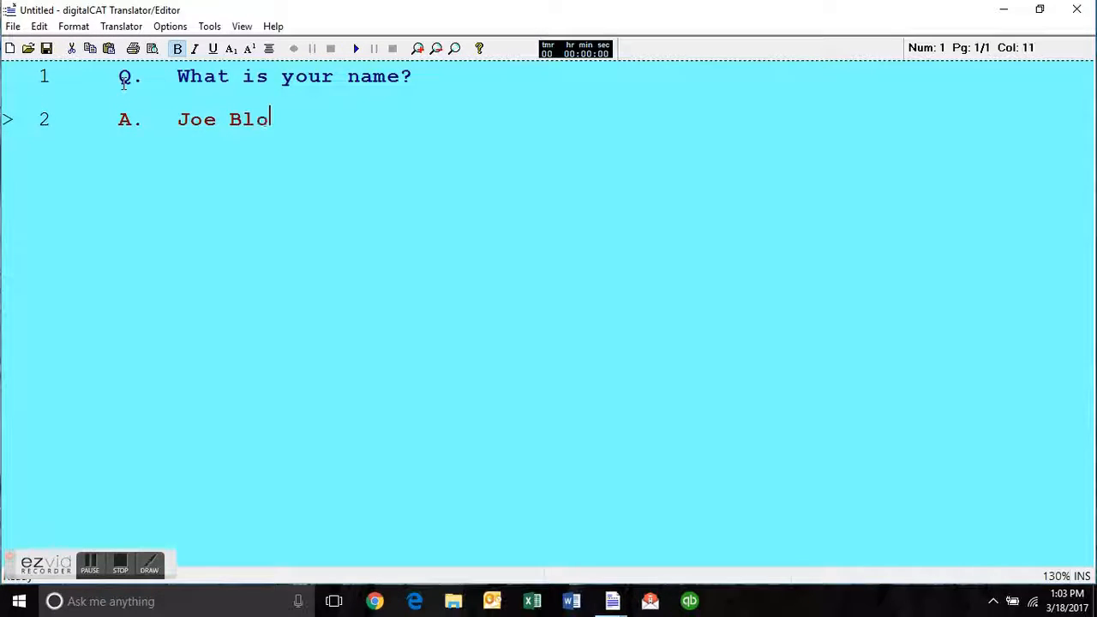
key(Return)
text(W)
key(BackSpace)
text(Hodl)
key(BackSpace)
key(BackSpace)
text(ld are you?)
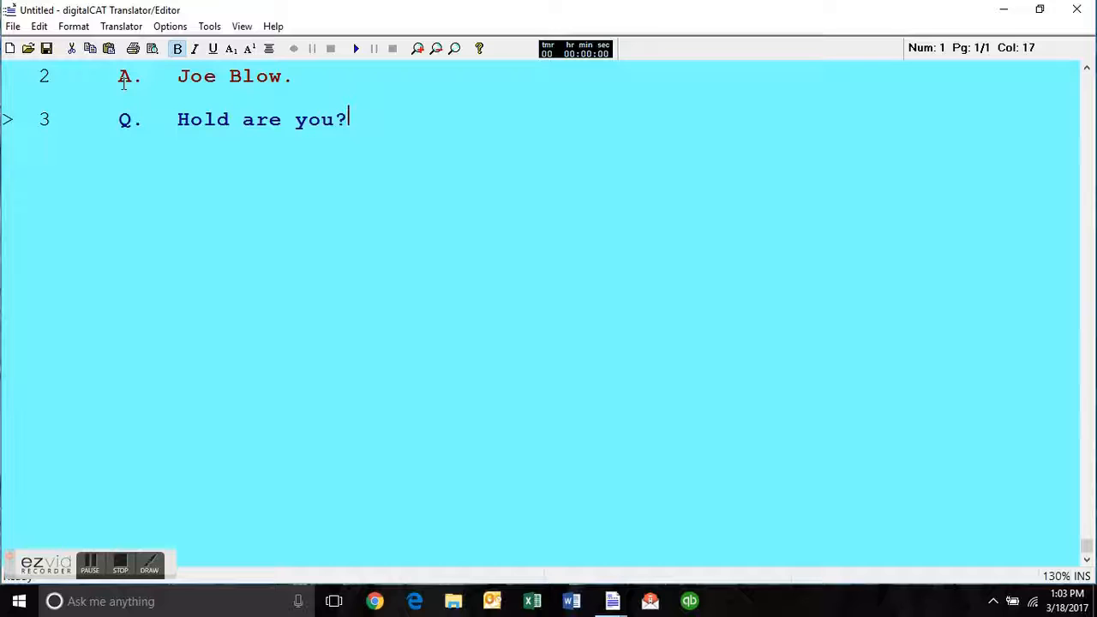
key(Return)
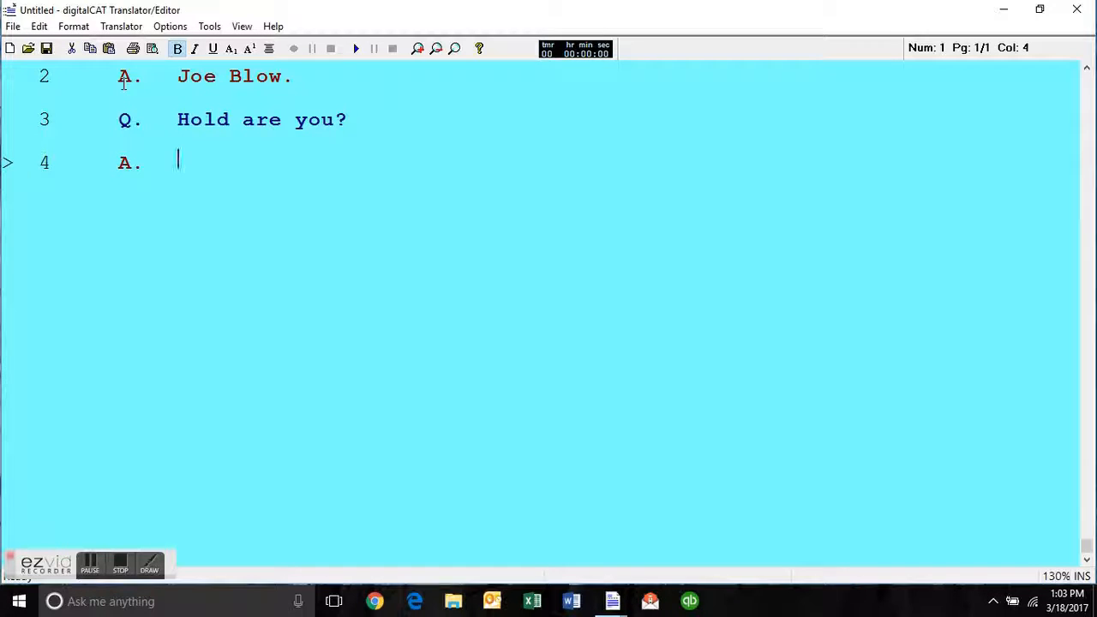
scroll(246, 120, up, 1)
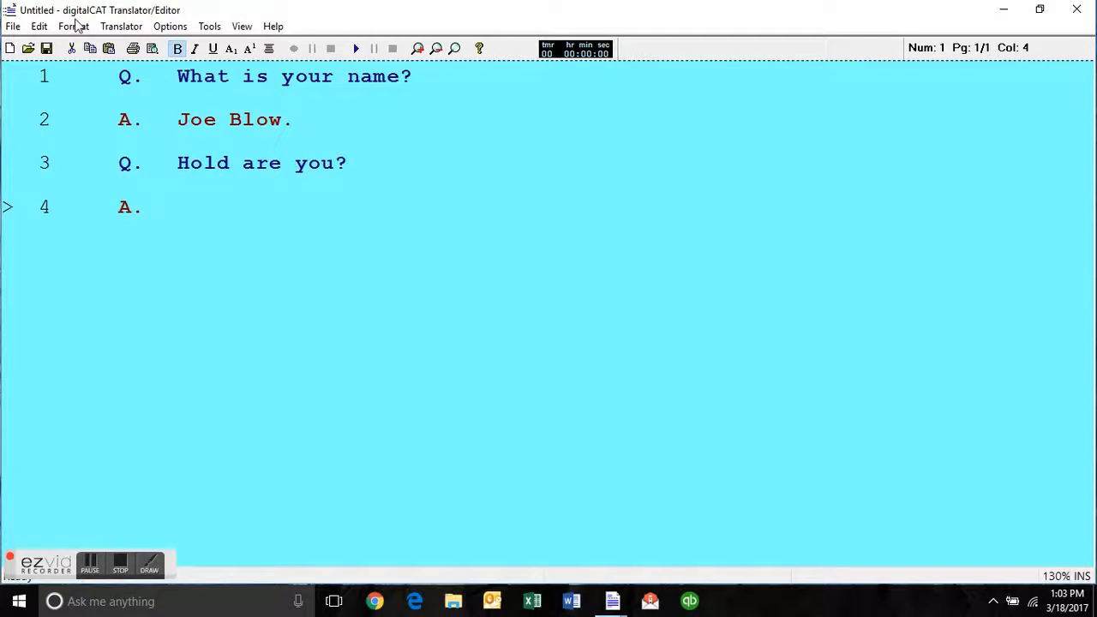
click(76, 25)
mouse_move(83, 68)
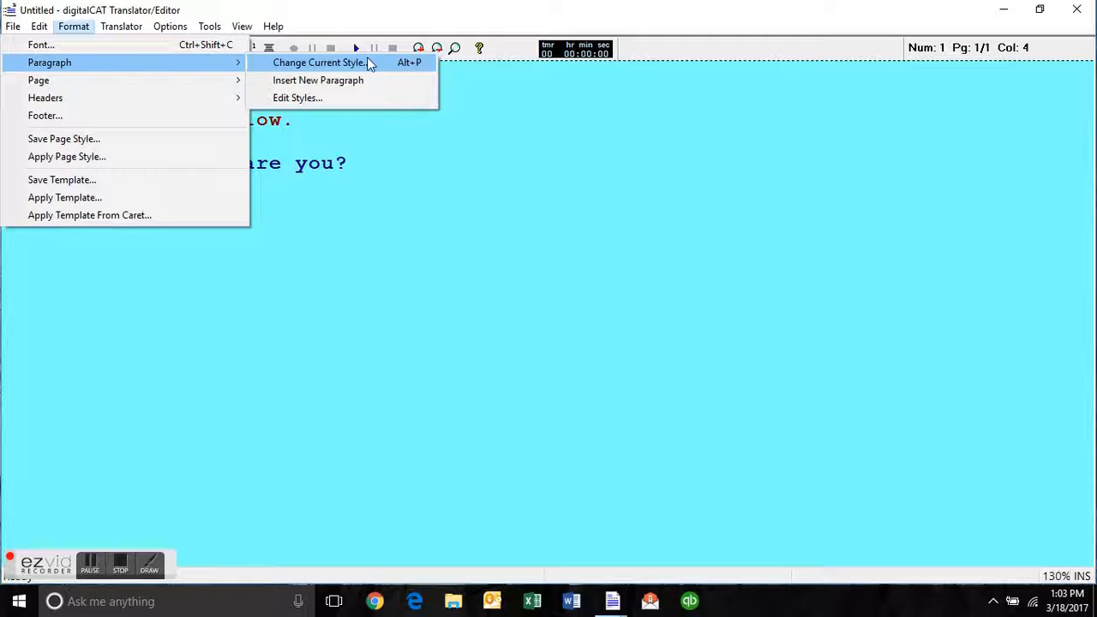
mouse_move(81, 32)
click(351, 190)
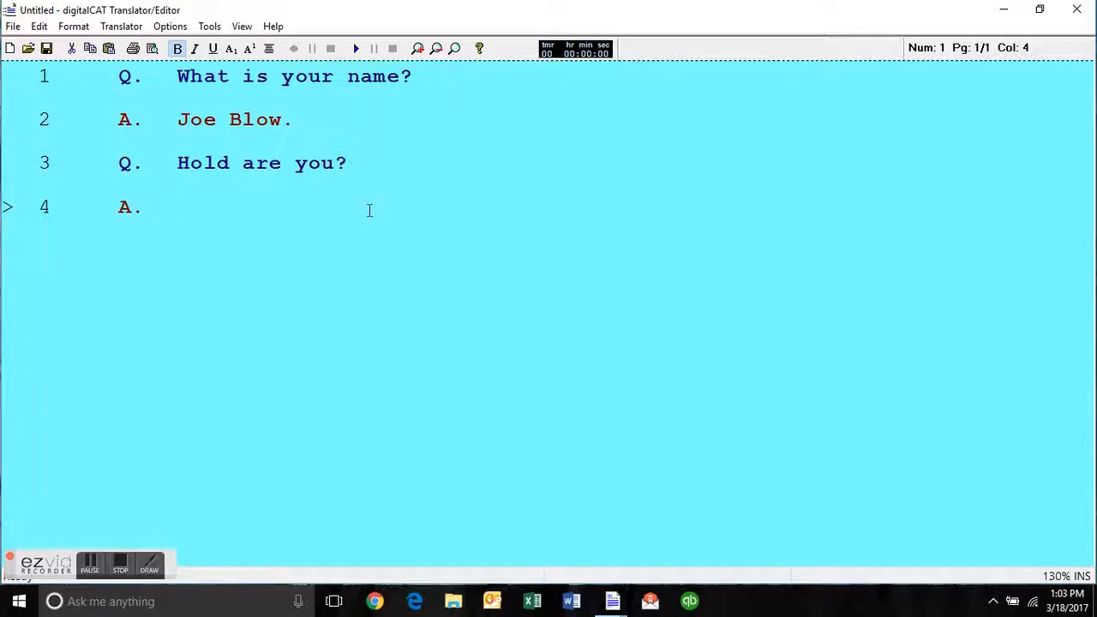
Add a Colloquy-style line below the empty answer, with the attorney's name as manually entered speaker label and the text "Auto cap.".
key(Return)
key(alt+p)
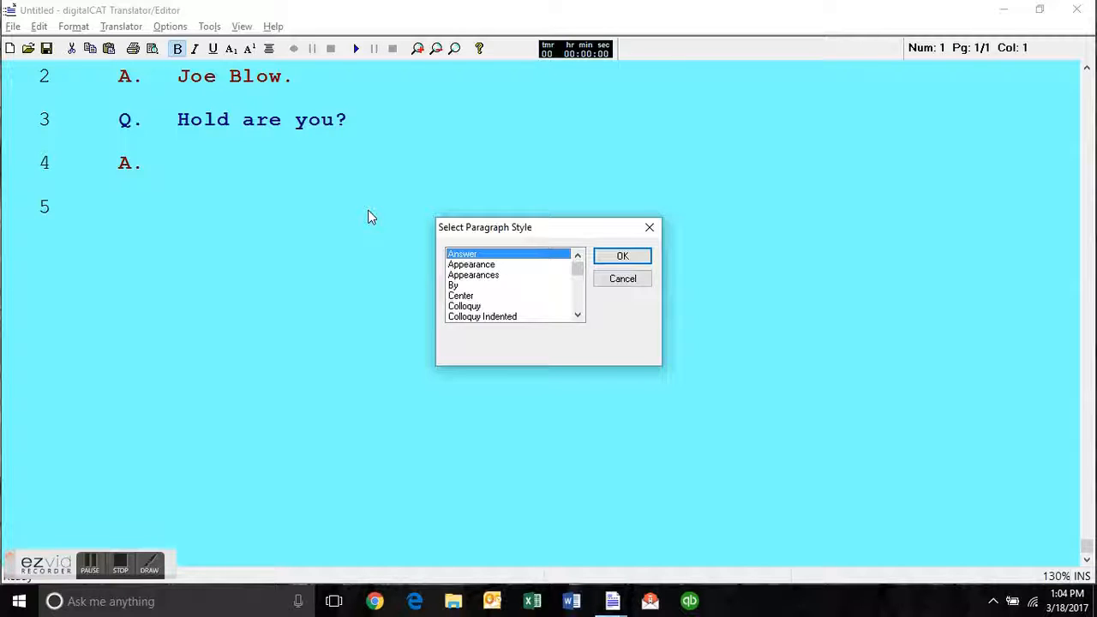
key(c)
key(o)
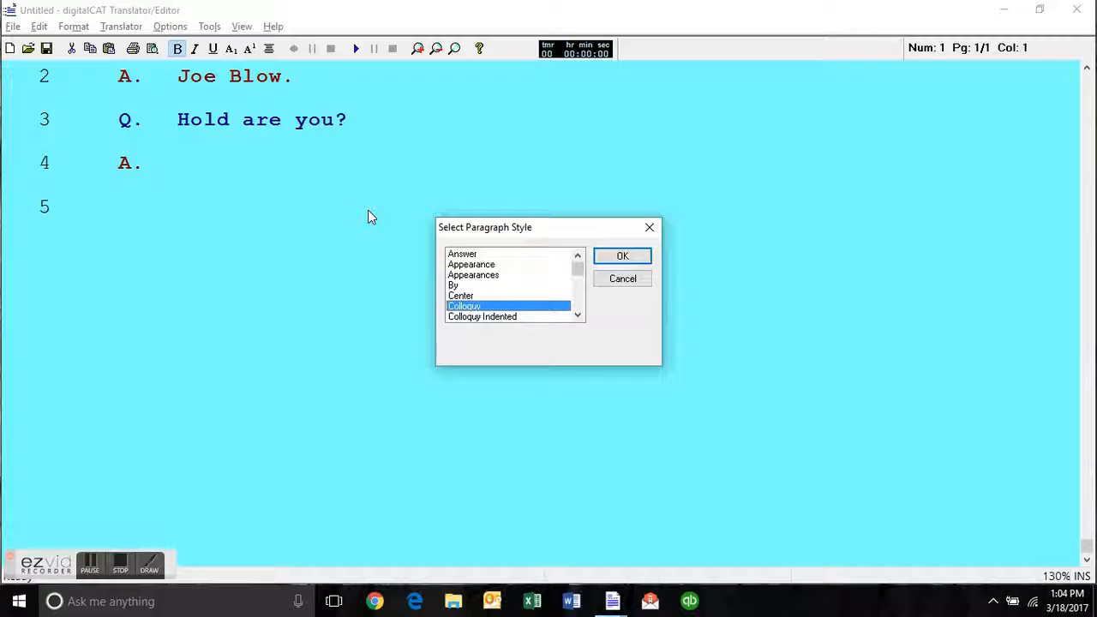
key(Return)
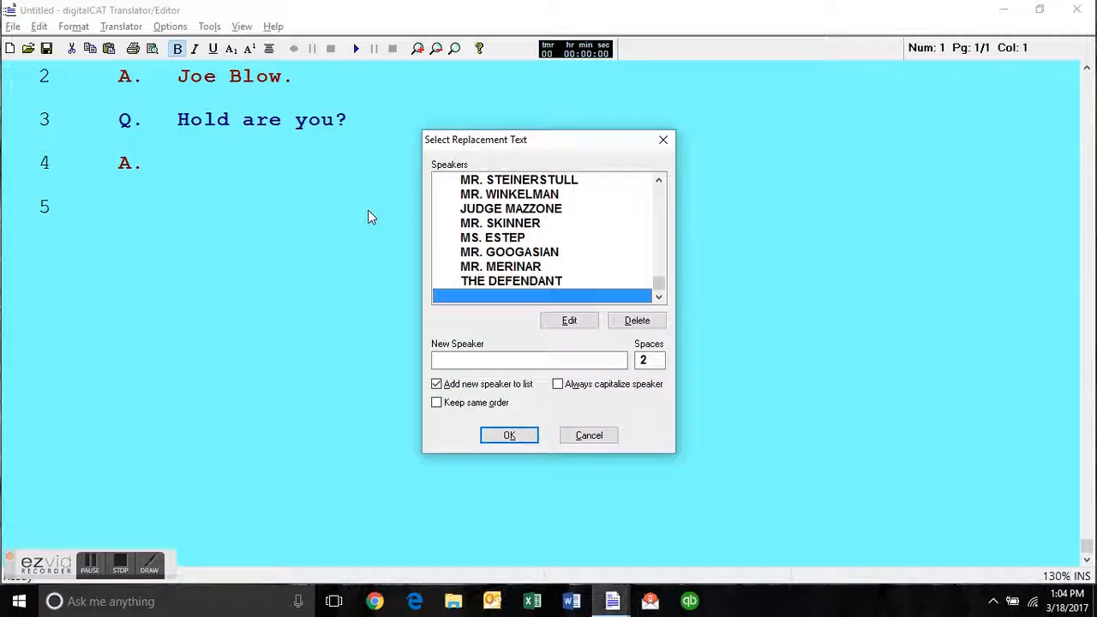
key(Escape)
text(MR. DOUSE )
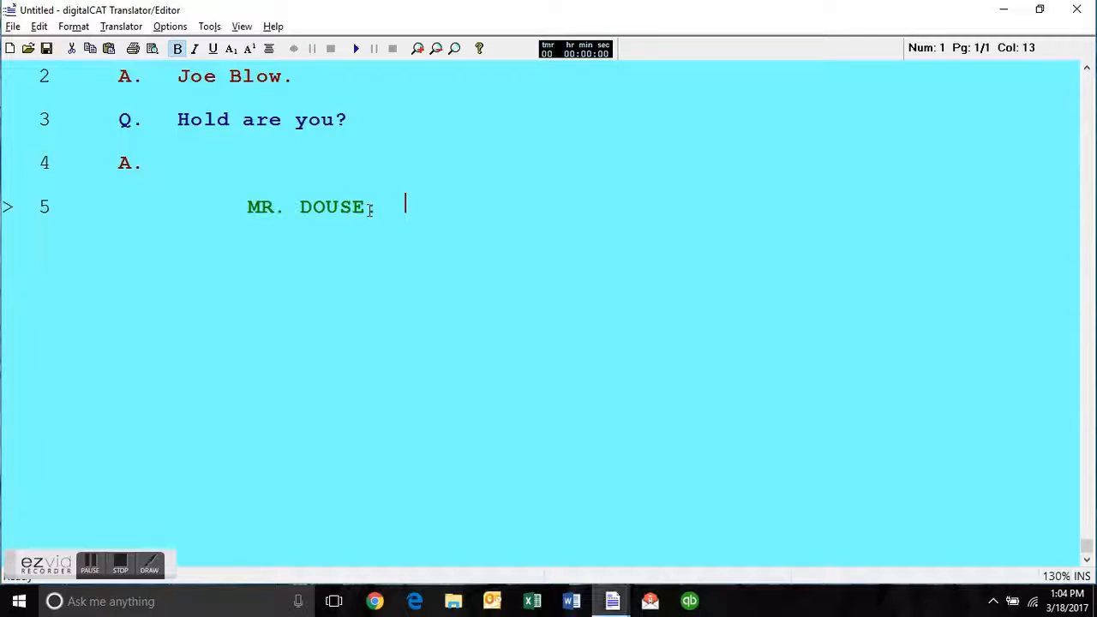
text(  Auto cap.)
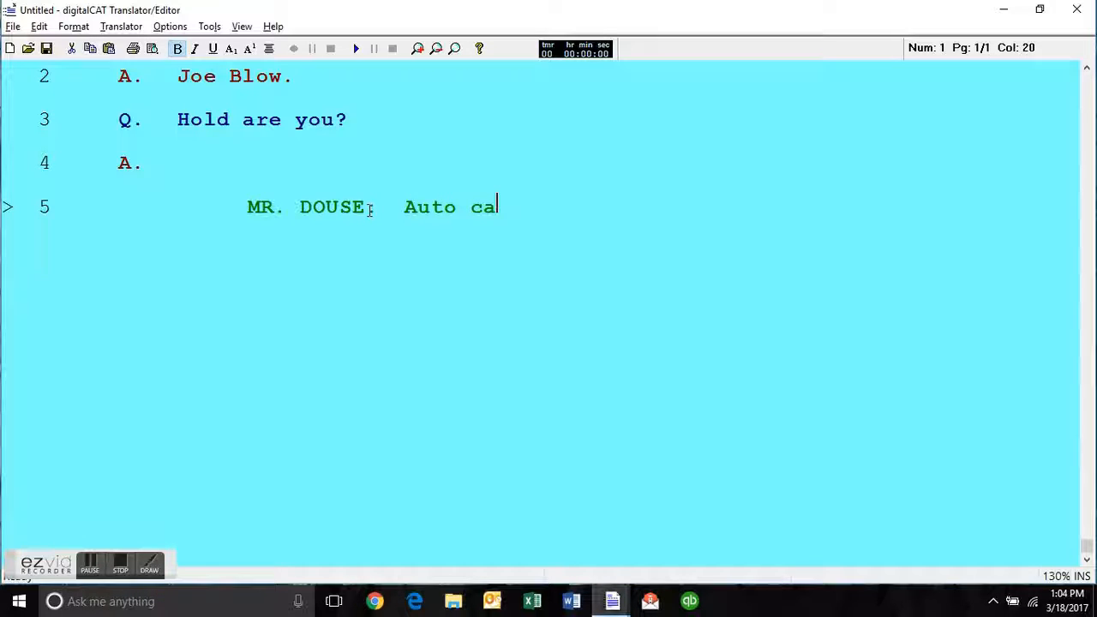
key(Return)
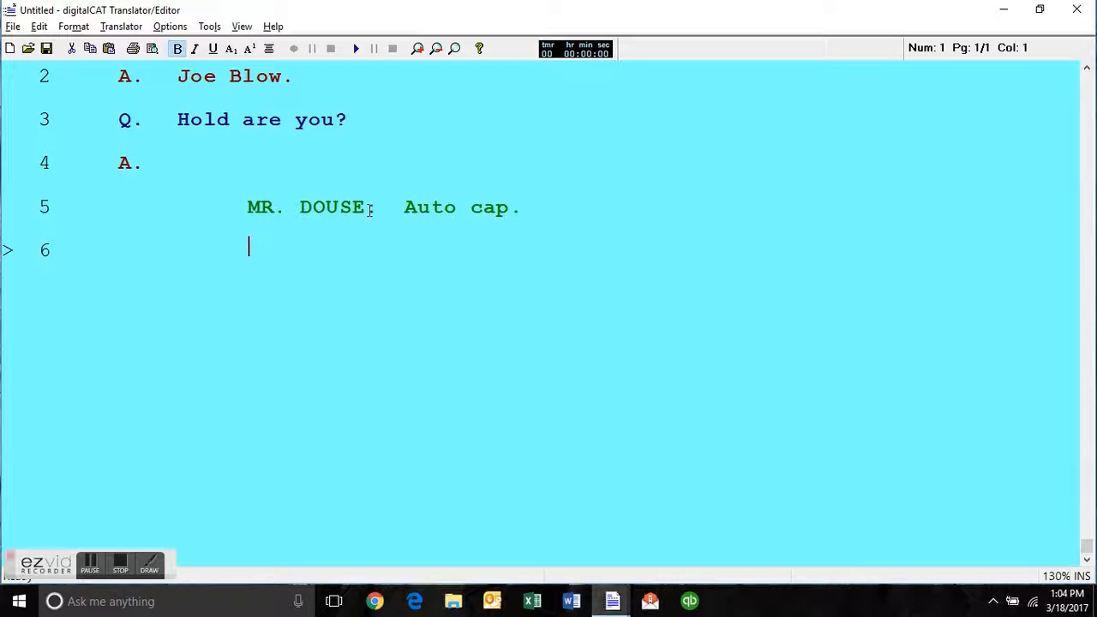
Insert an answer line and, below it, a tab-indented speaker label with the attorney's name, without applying the Colloquy style.
key(ctrl+a)
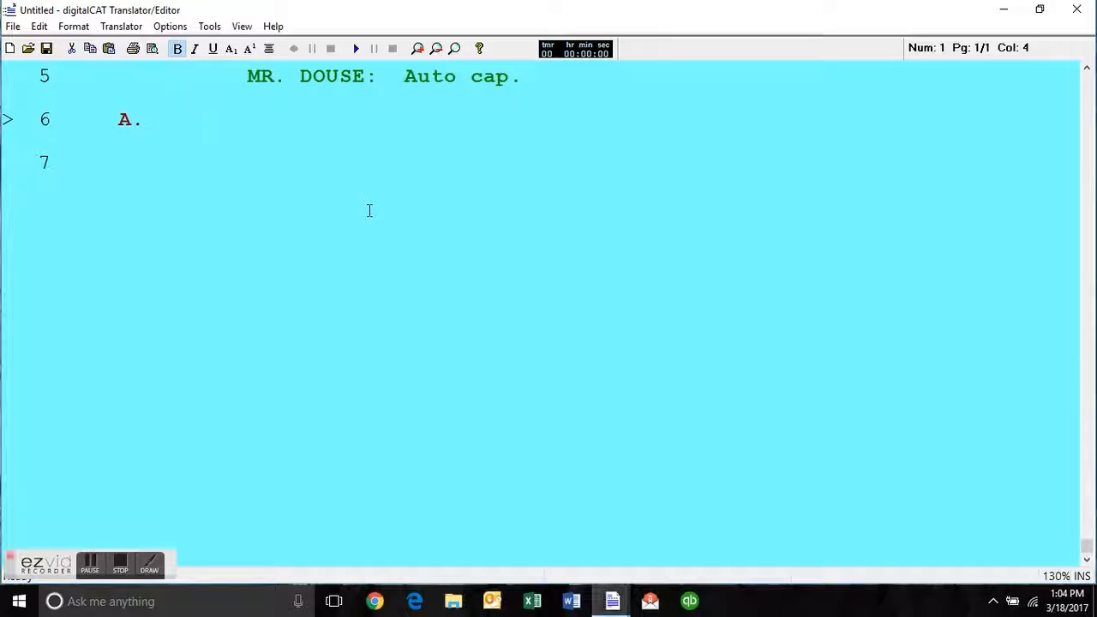
key(Return)
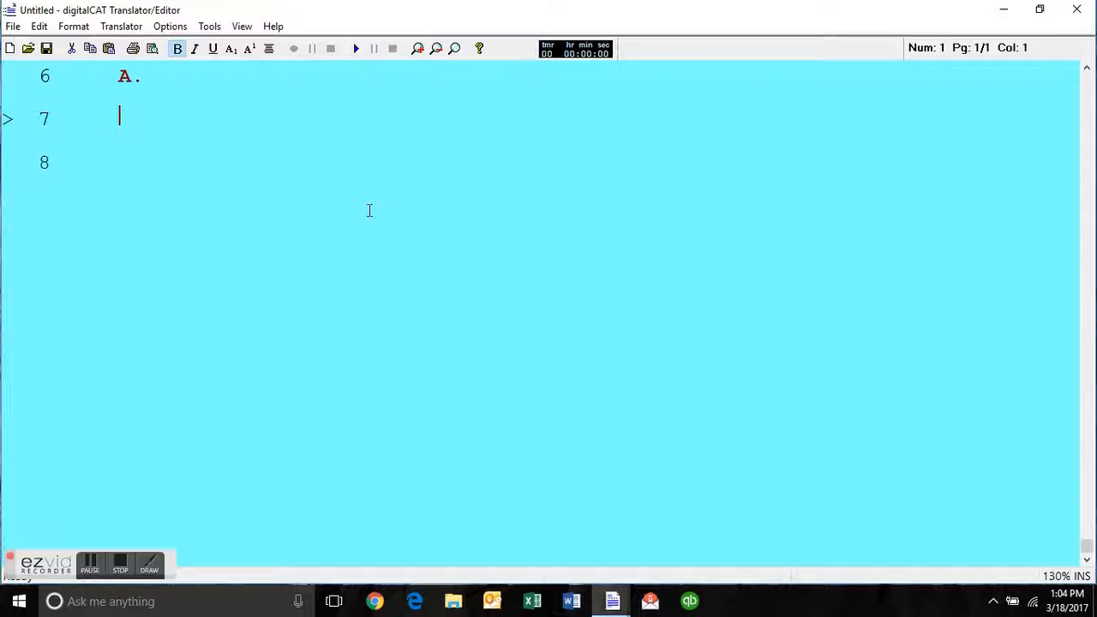
key(Tab)
key(Tab)
text(MR. DOUSE:)
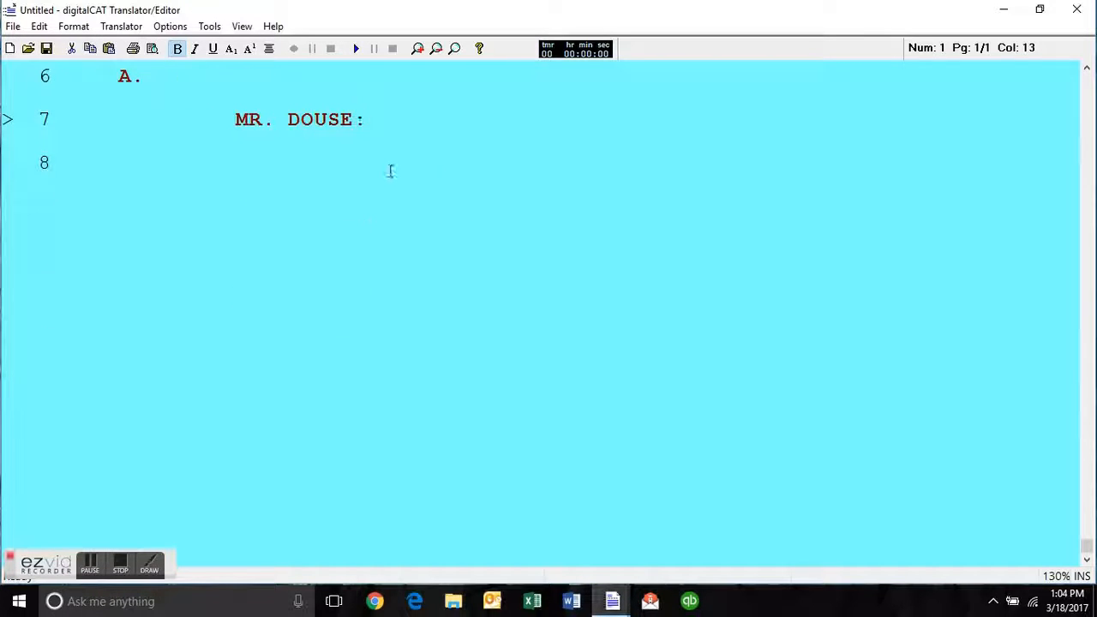
Compare the indentation of the Colloquy-style speaker label on line 5 with the tab-indented one on line 7.
scroll(391, 172, up, 2)
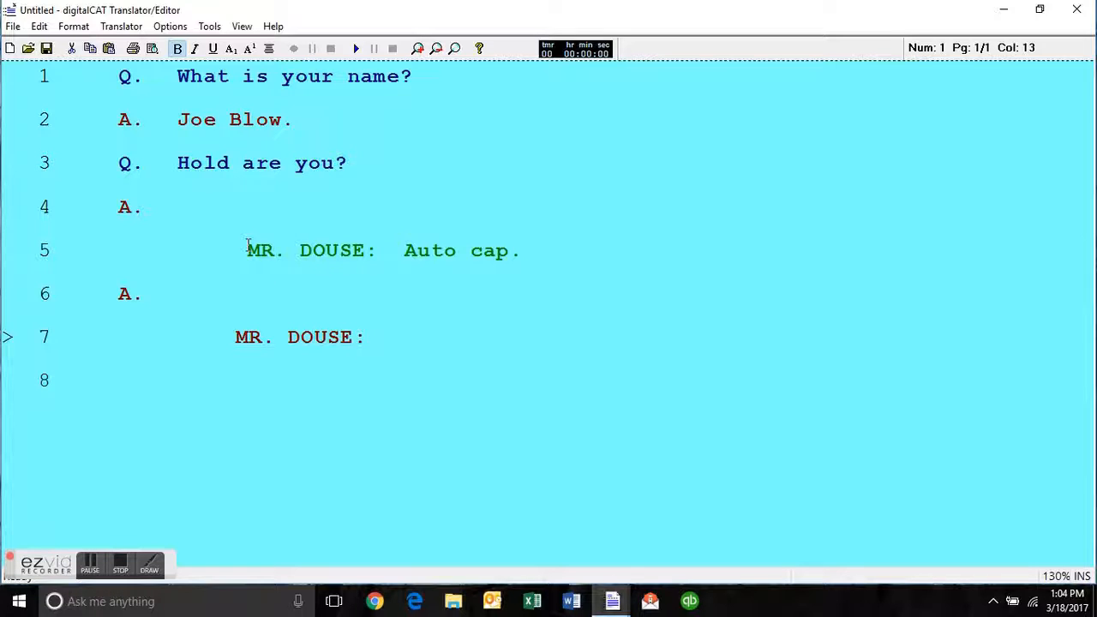
click(246, 249)
click(338, 250)
click(248, 337)
shift+click(246, 250)
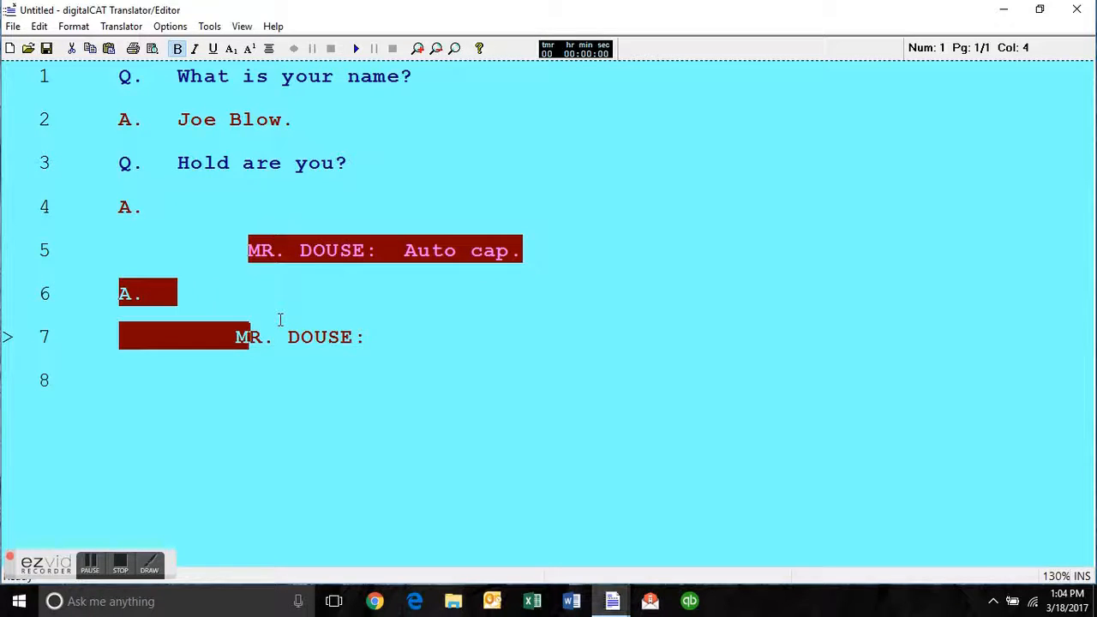
click(369, 326)
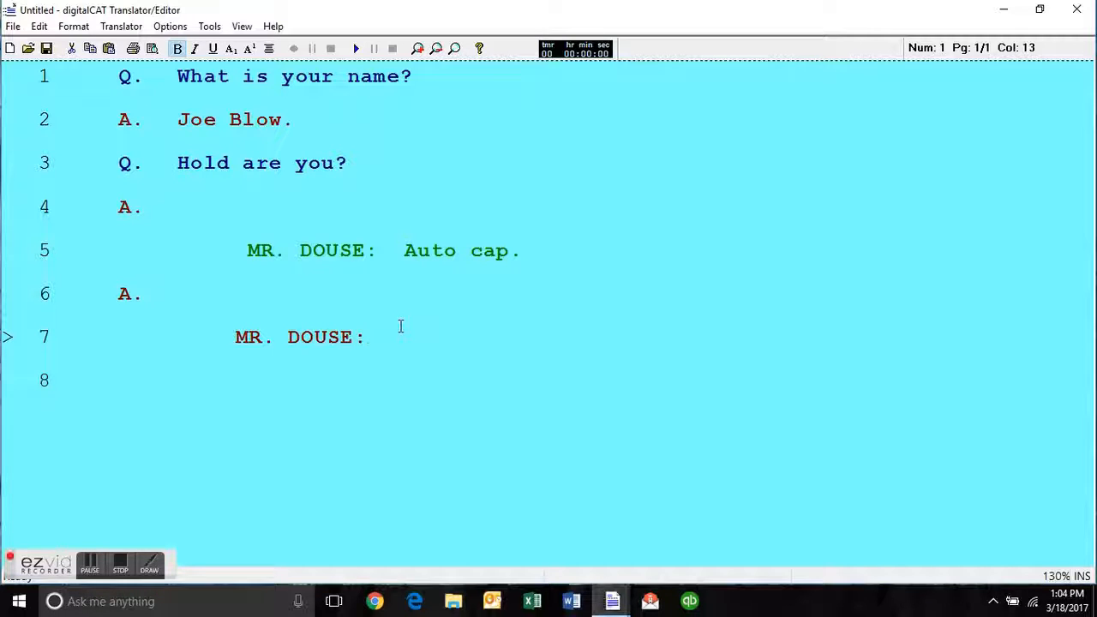
Add a new line below the tab-indented speaker label and apply the paren paragraph style to it.
key(Return)
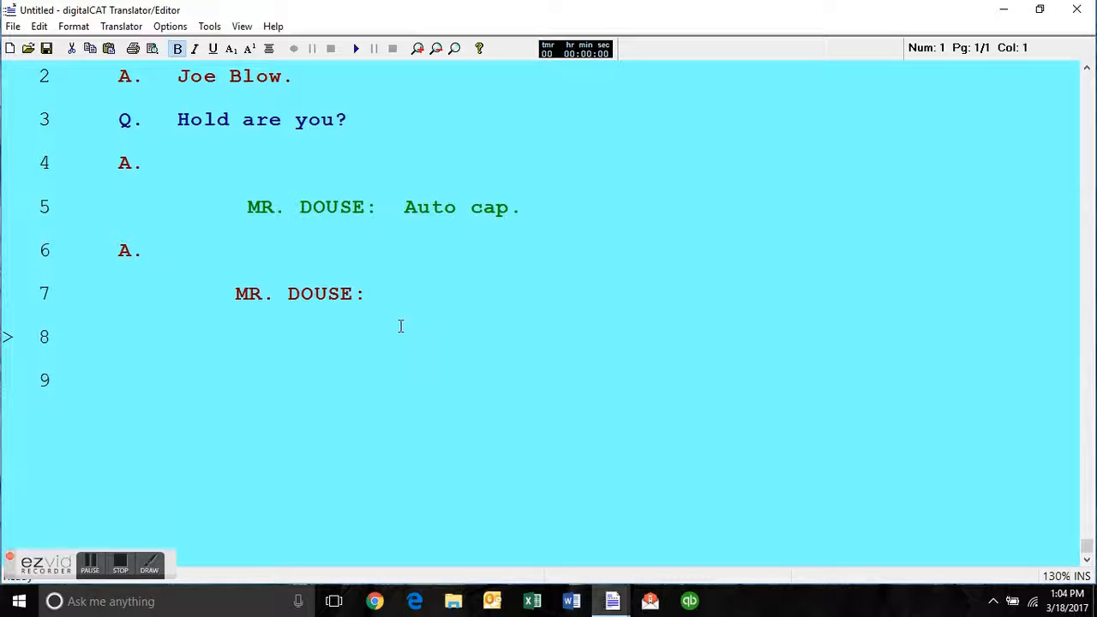
key(alt+p)
key(p)
key(p)
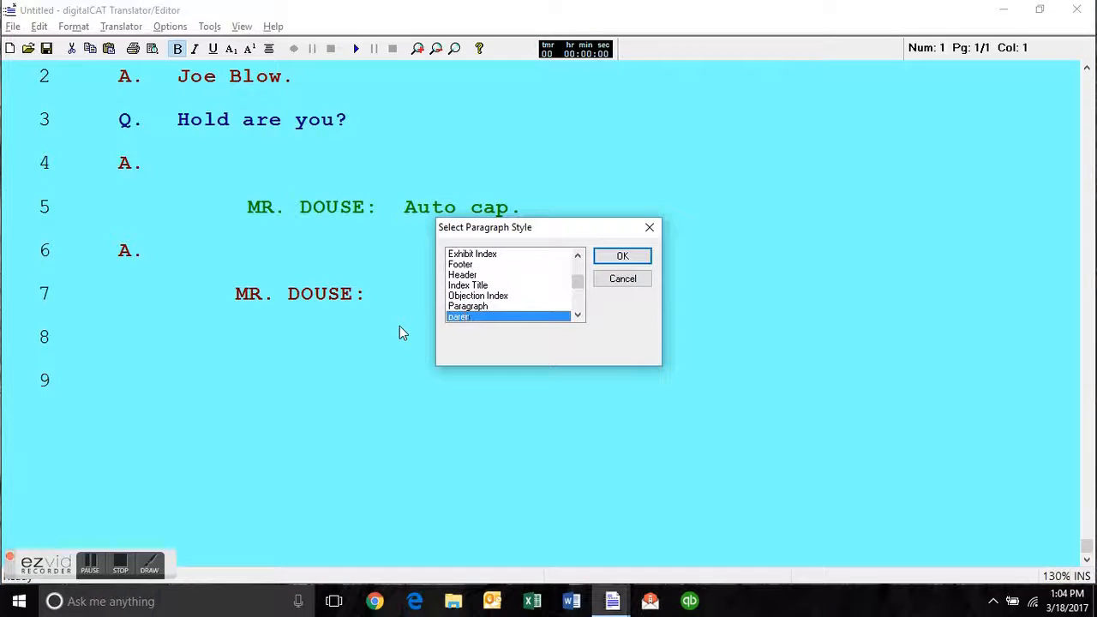
key(Return)
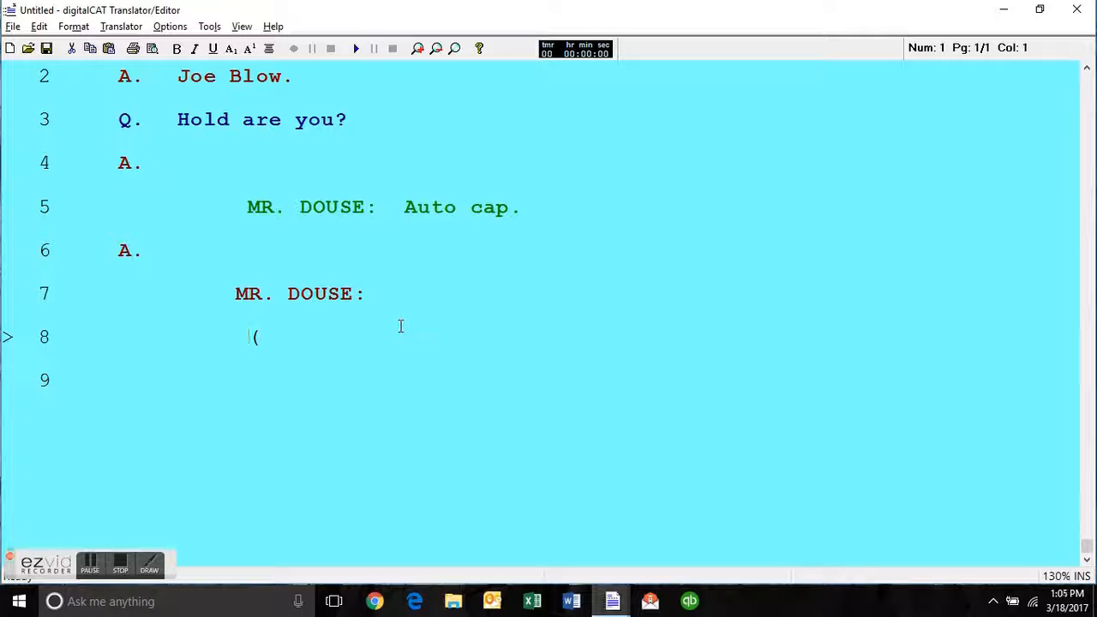
Complete the parenthetical so it reads "(Recess was taken after which the proceedings:)".
key(Right)
text(Recess as)
key(BackSpace)
key(BackSpace)
text(was tka)
key(BackSpace)
key(BackSpace)
text(aken after which the pro)
text(eedi)
key(BackSpace)
key(BackSpace)
key(BackSpace)
key(BackSpace)
text(ceedings:))
Add a new line below the recess parenthetical and apply the Paragraph style to it.
key(Return)
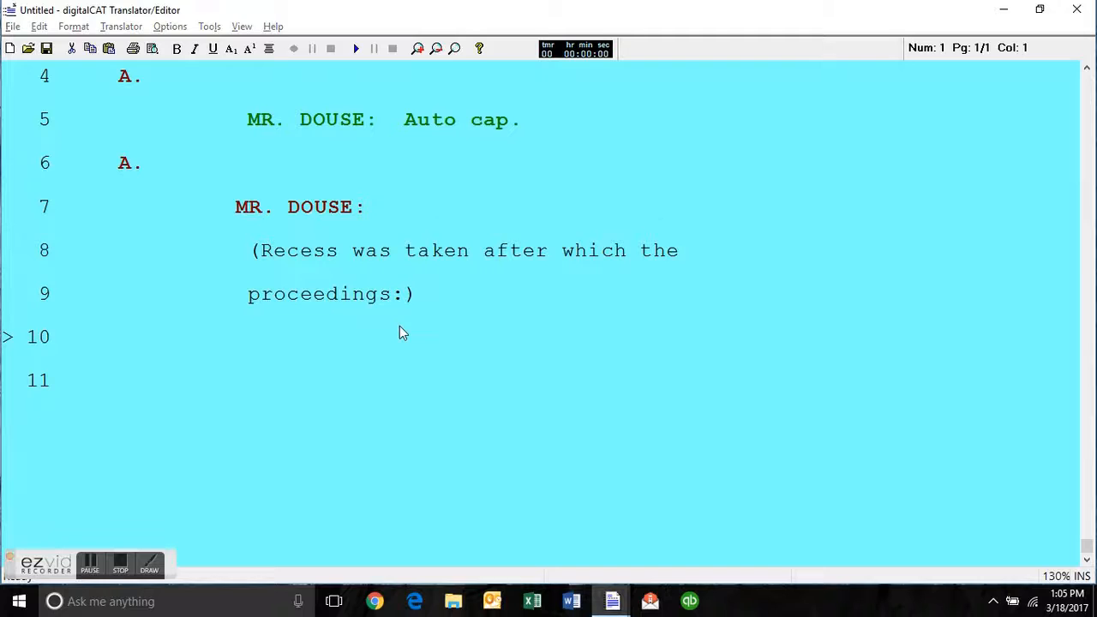
key(alt+p)
key(Up)
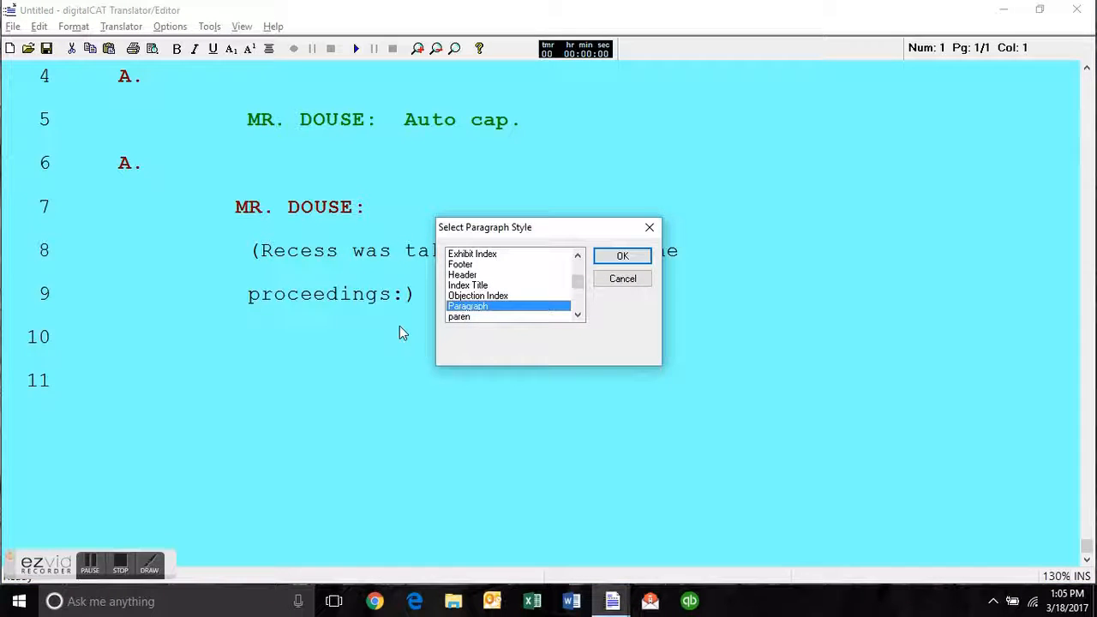
key(Return)
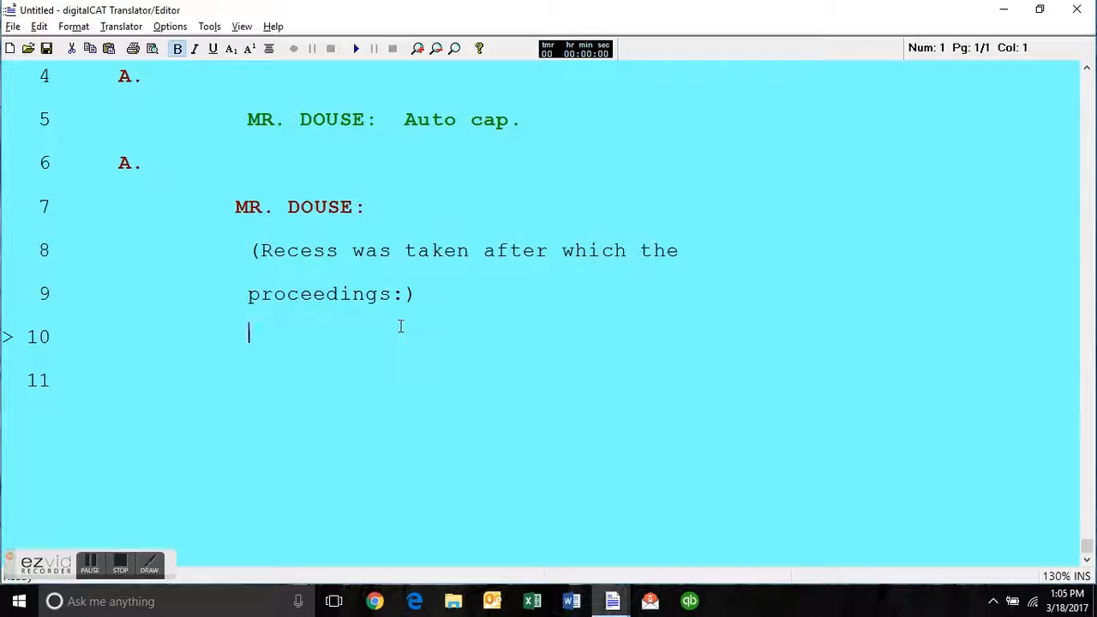
Begin the Paragraph-style text on line 10 with "This is a paragraph style and it will".
text(This is a a)
key(BackSpace)
text(pargr)
key(BackSpace)
key(BackSpace)
text(r)
key(BackSpace)
text(agraph)
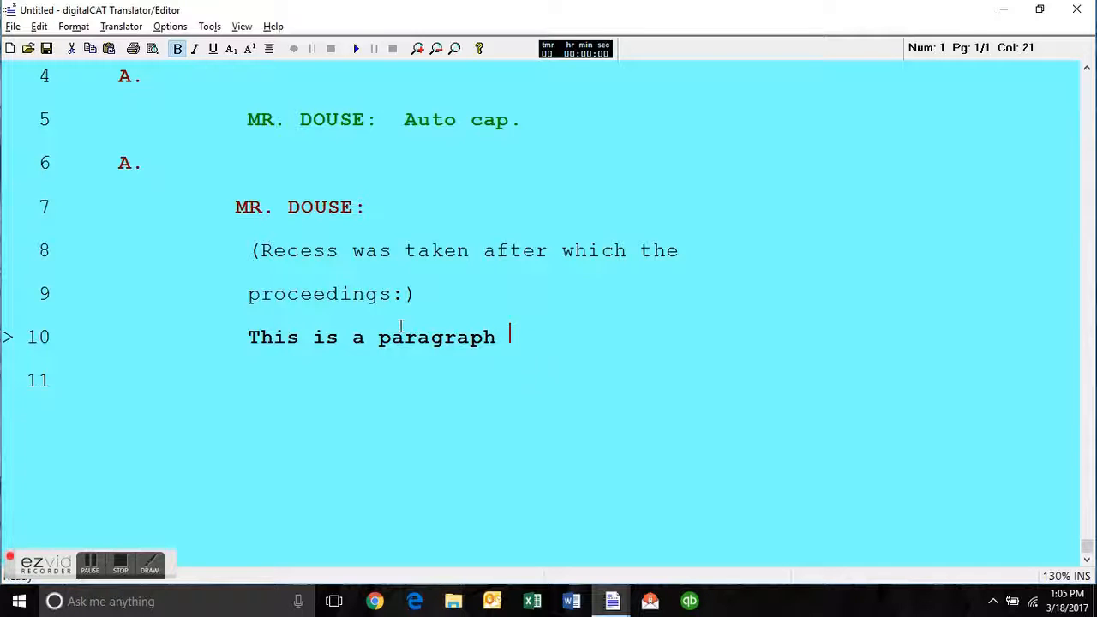
text(style and it will r)
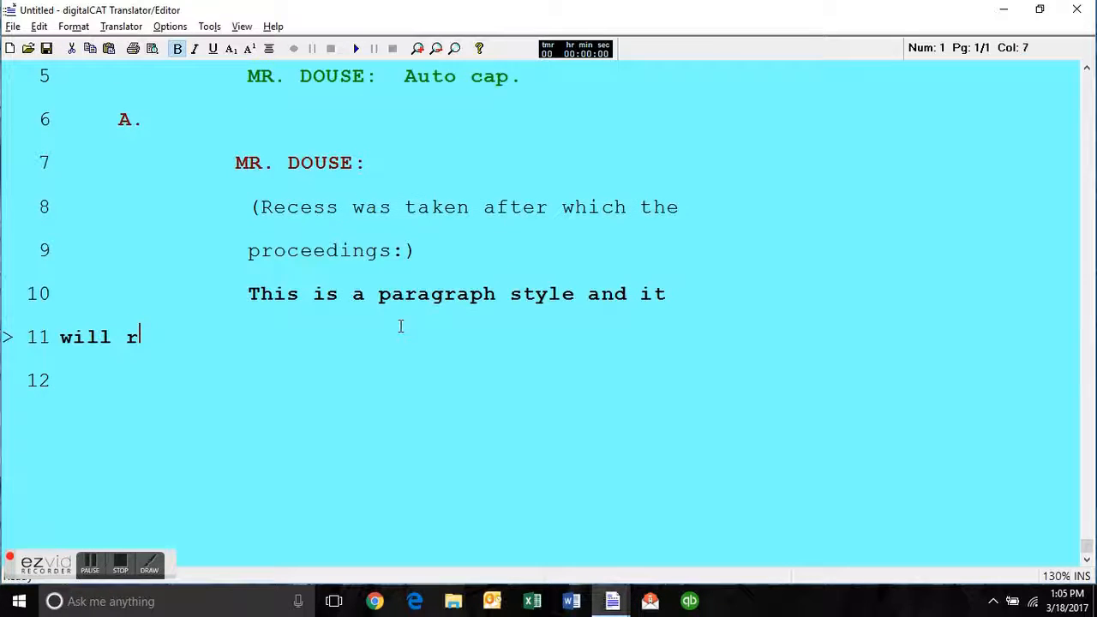
text(ound ab)
Finish the paragraph with "round around to the furthest line back and no indent." and start a question-style line below it.
key(BackSpace)
key(BackSpace)
key(BackSpace)
text(arond)
key(BackSpace)
key(BackSpace)
key(BackSpace)
key(BackSpace)
key(BackSpace)
text(y)
key(BackSpace)
text(rond)
key(BackSpace)
key(BackSpace)
text(und to the )
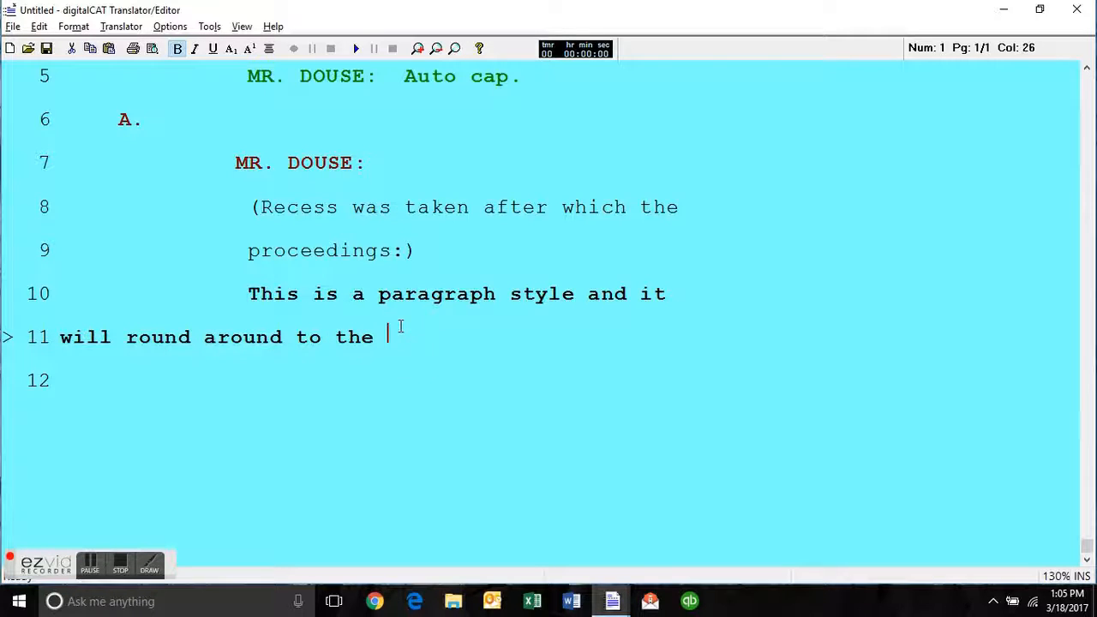
text(furthest )
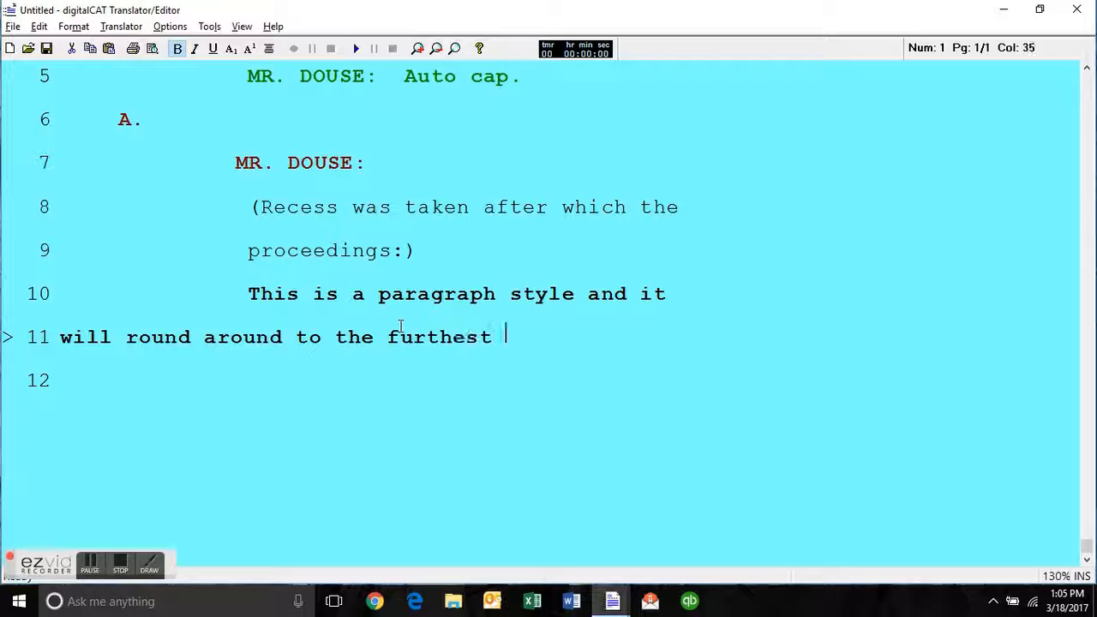
text(line back and no indent.)
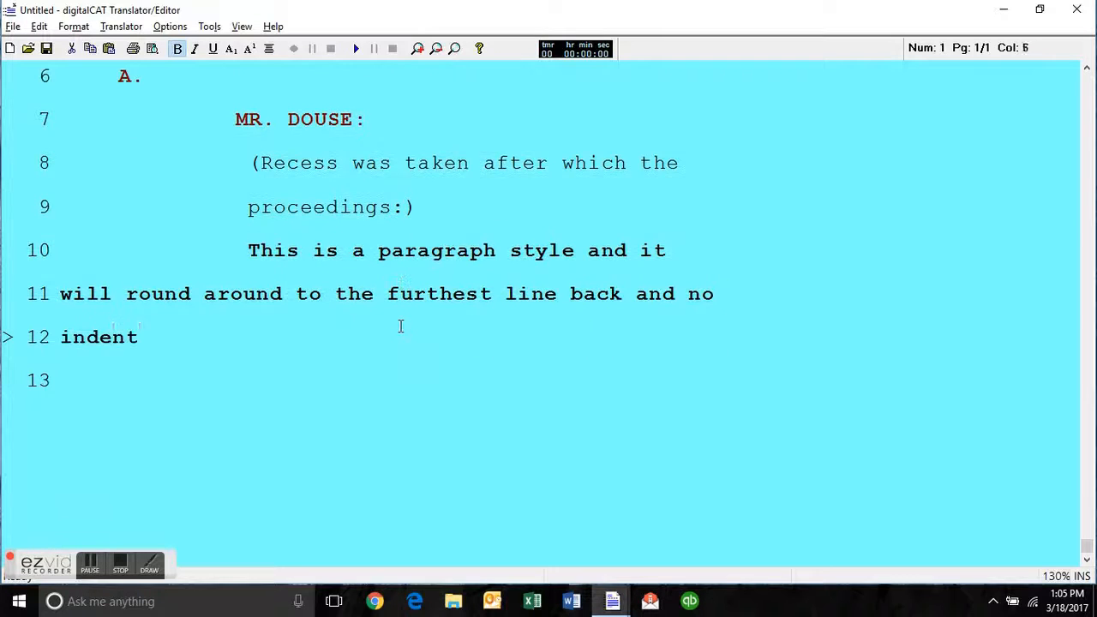
key(Return)
key(ctrl+q)
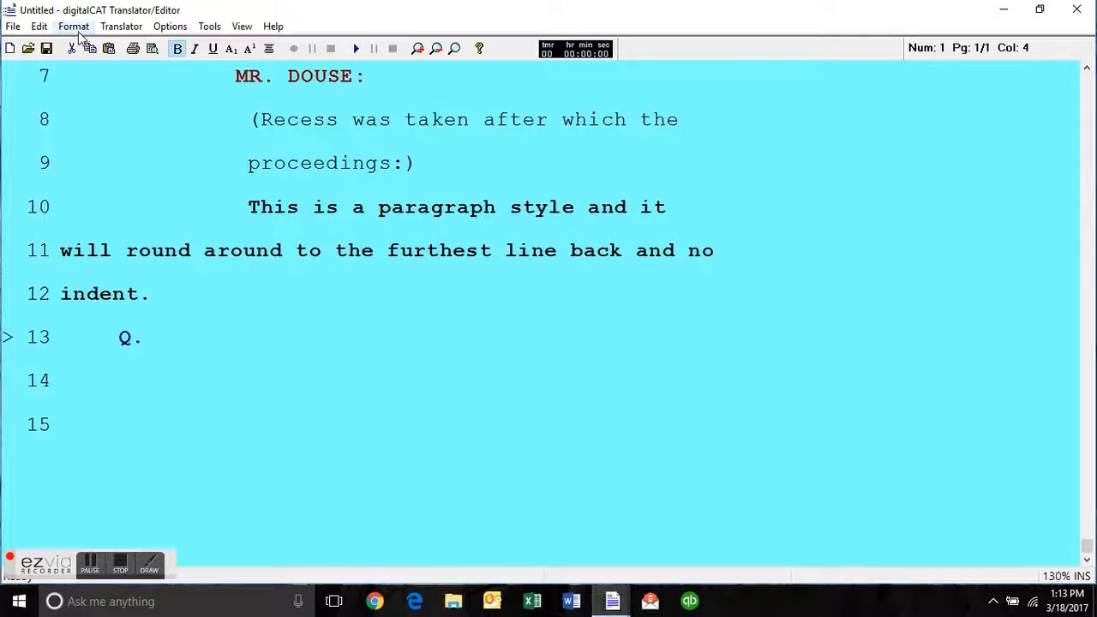
Check the Caret Next Word assignment in the standard key commands of the keyboard setup, then cancel the setup.
click(166, 30)
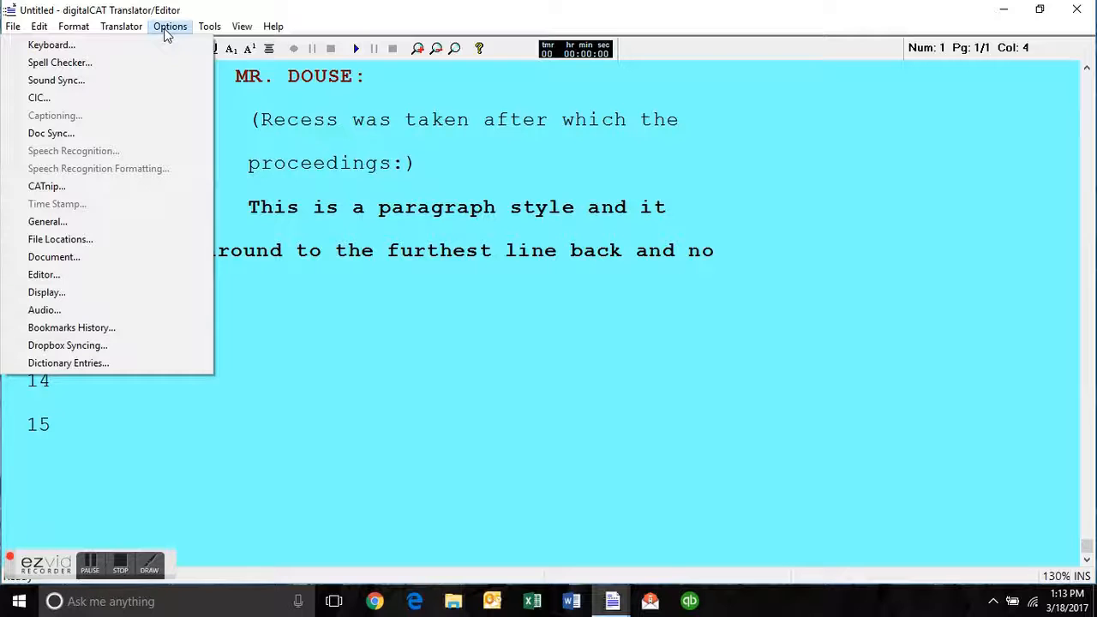
click(140, 45)
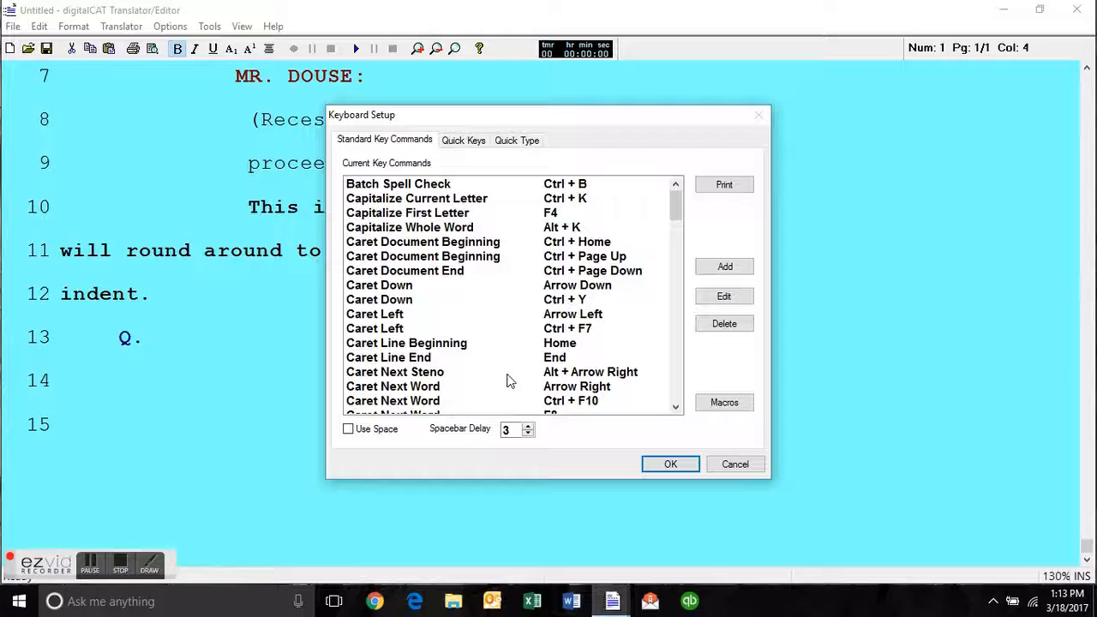
click(566, 390)
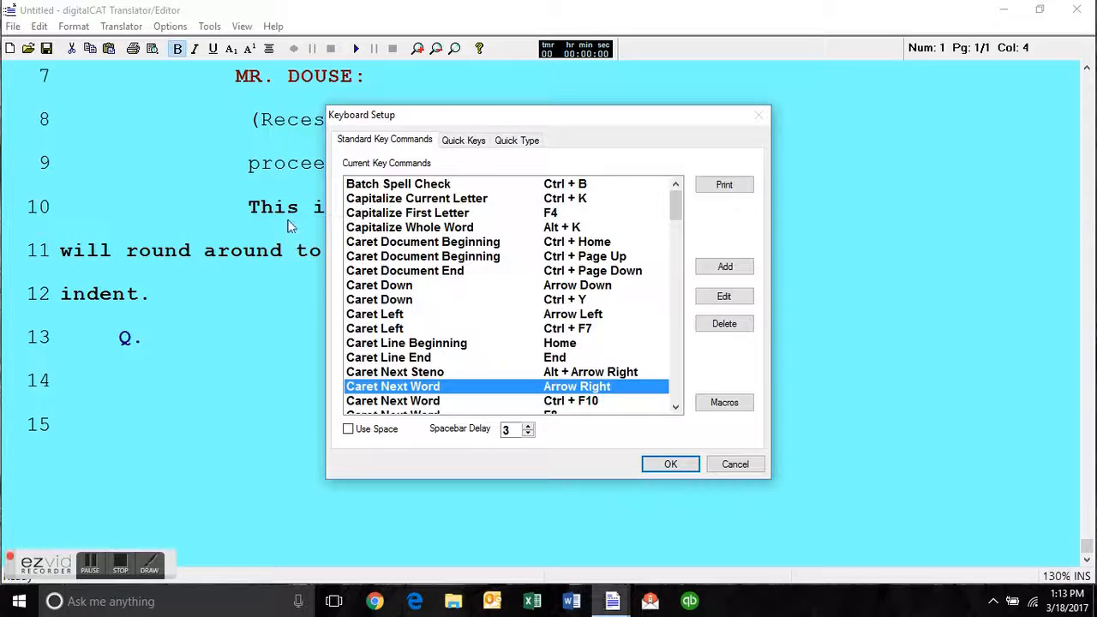
drag(716, 117, 899, 140)
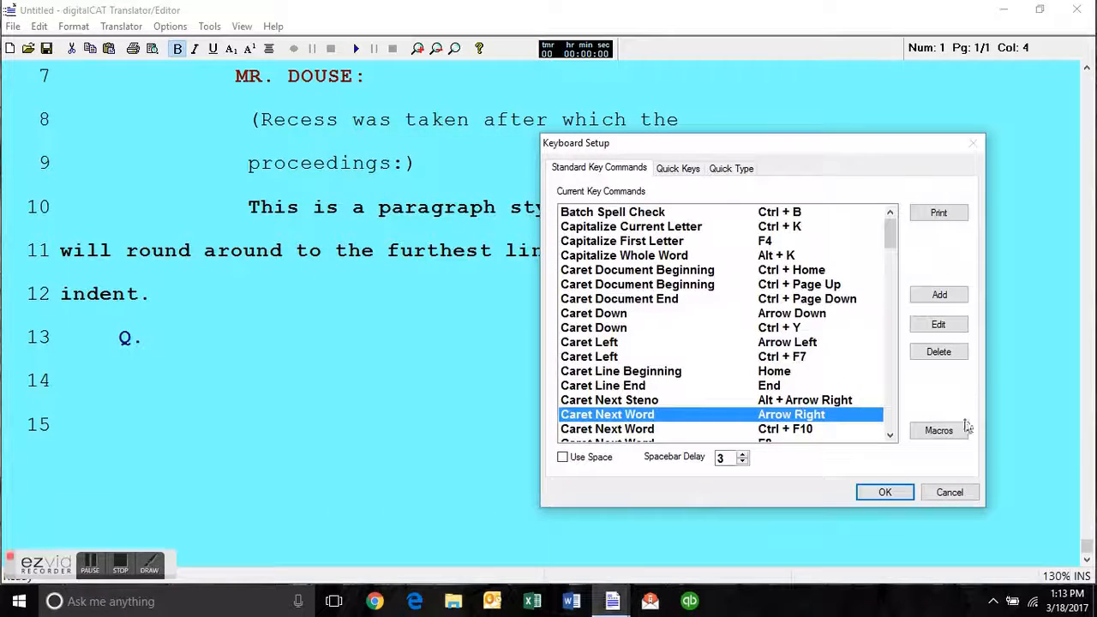
click(948, 494)
Test moving the caret word by word and line by line through the paragraph, then return it to the paragraph's start.
click(263, 204)
key(Right)
key(ctrl+Right)
key(ctrl+Right)
key(ctrl+Right)
key(ctrl+Right)
key(ctrl+Right)
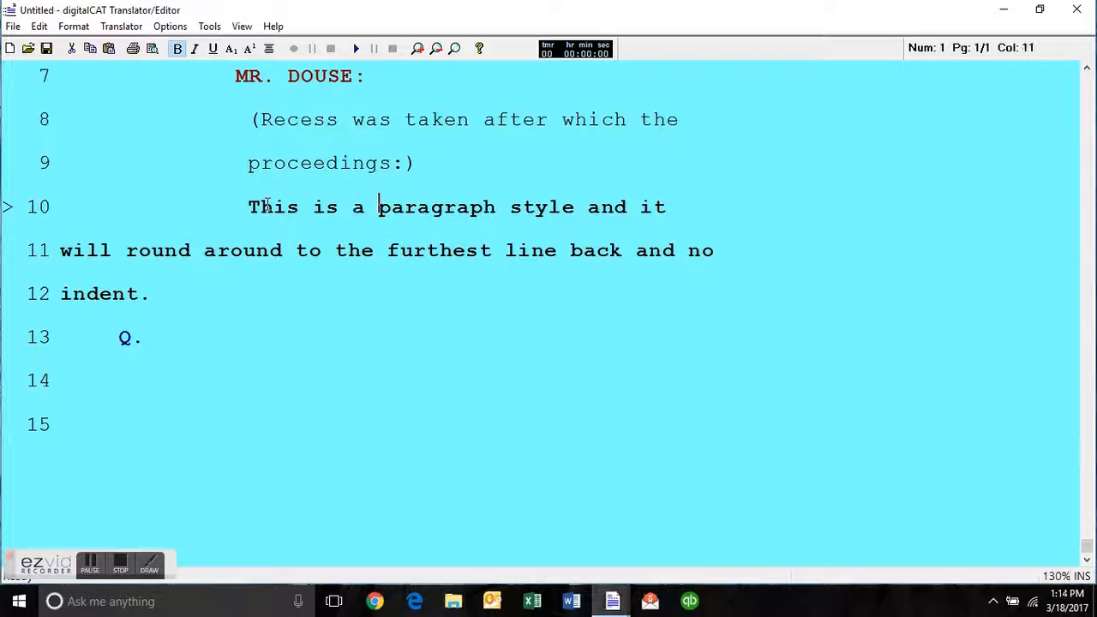
key(ctrl+Right)
key(ctrl+Right)
key(ctrl+Right)
key(ctrl+Right)
key(ctrl+Right)
key(ctrl+Right)
key(ctrl+Right)
key(ctrl+Right)
key(ctrl+Right)
key(ctrl+Right)
key(Down)
key(Down)
key(Up)
click(249, 207)
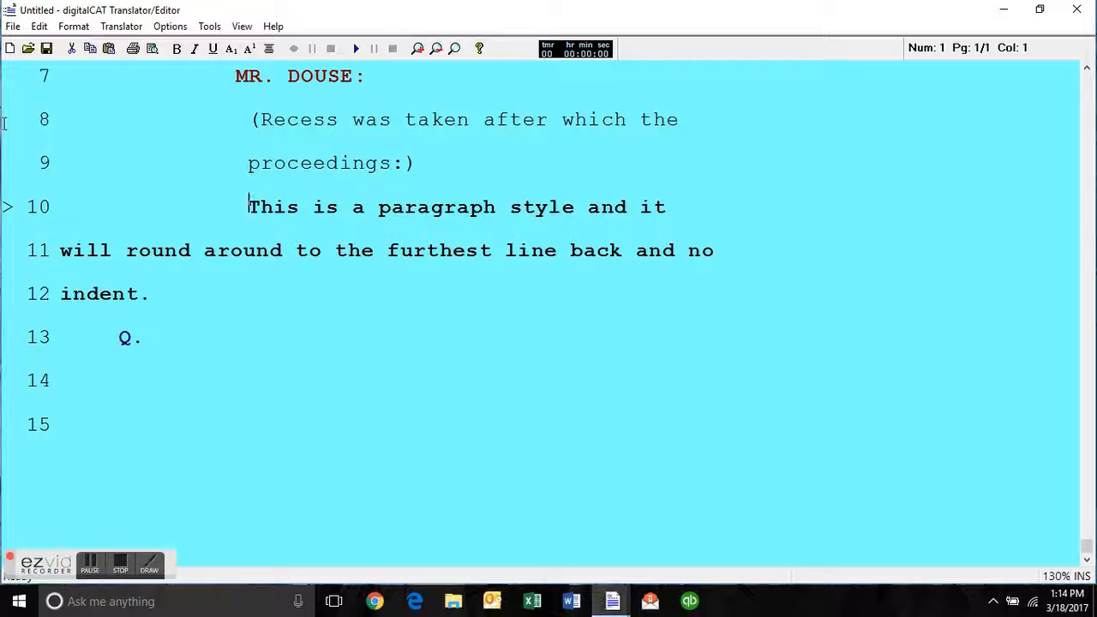
Review the Caret Down and Capitalize Current Letter assignments among the Quick Keys in the keyboard setup.
click(171, 26)
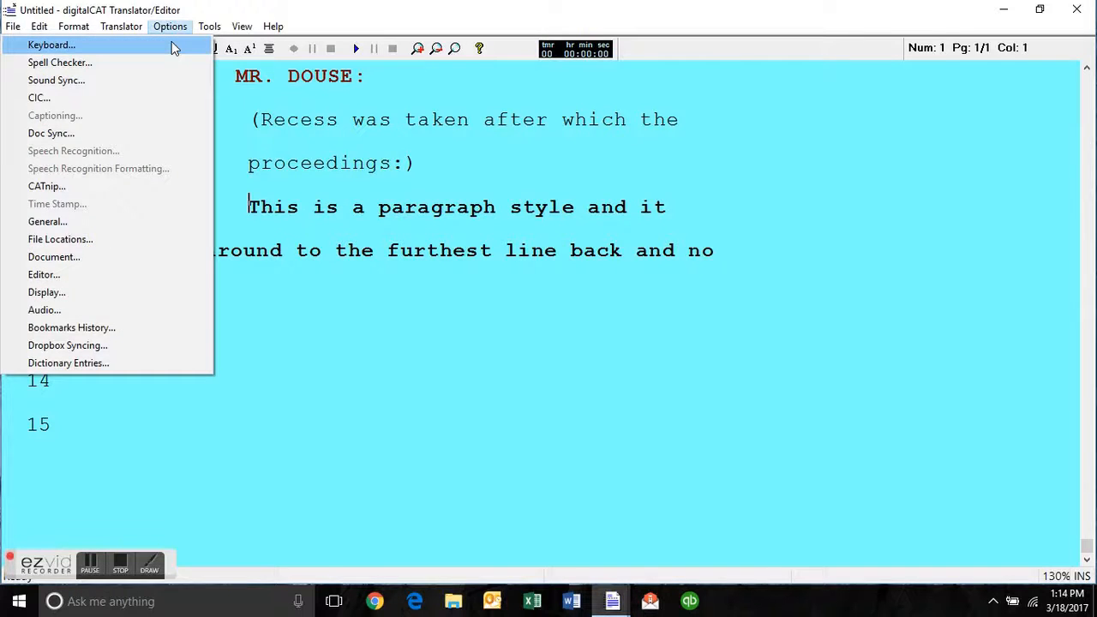
click(51, 44)
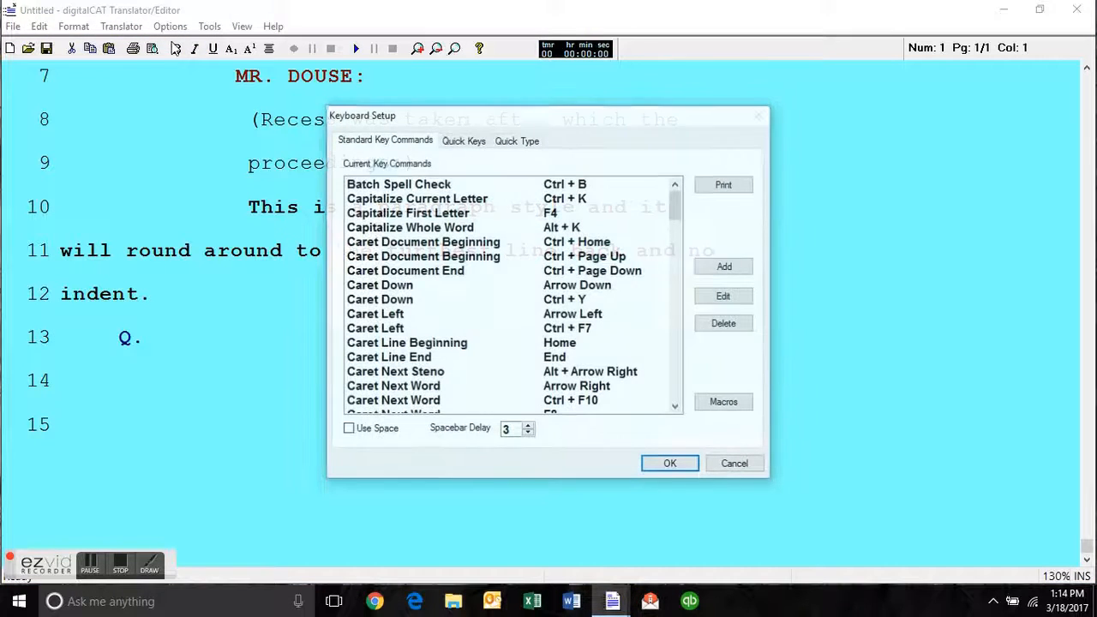
click(477, 146)
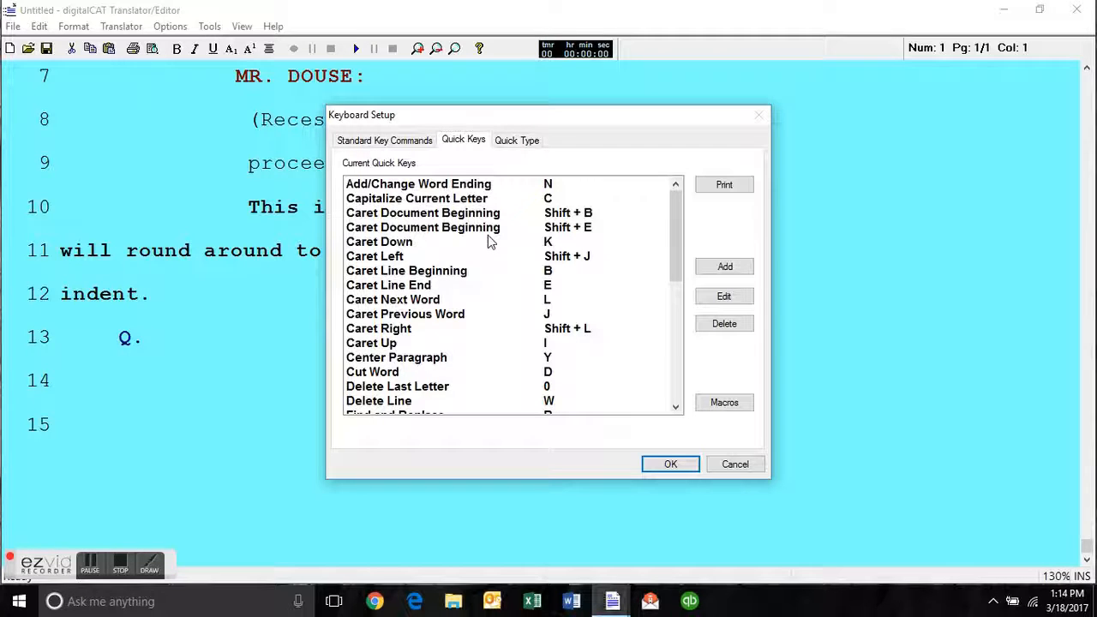
click(412, 247)
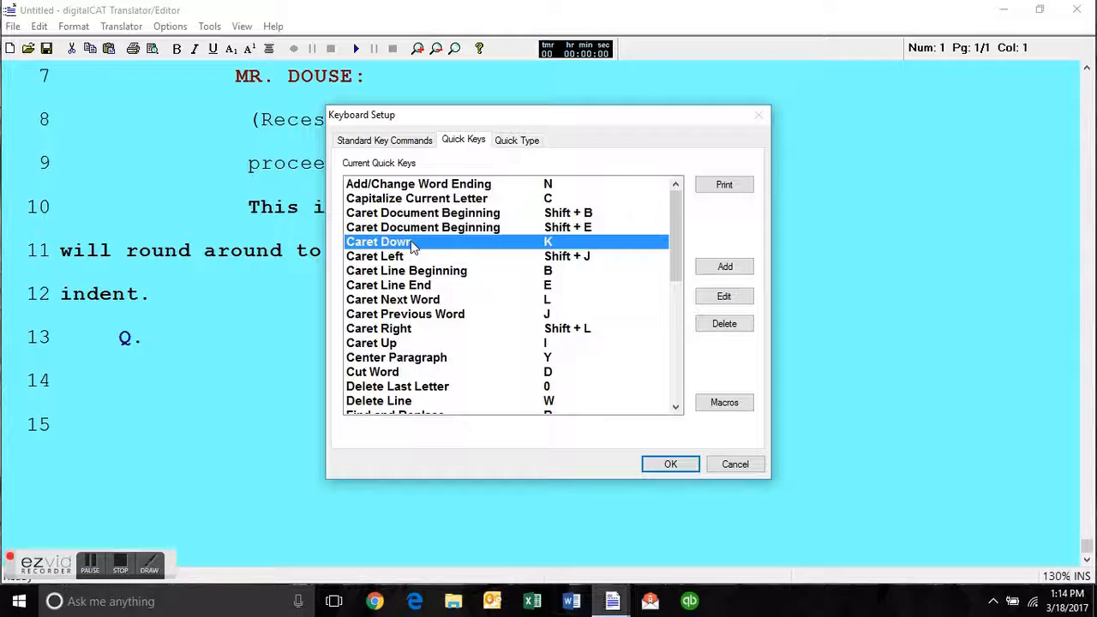
click(470, 203)
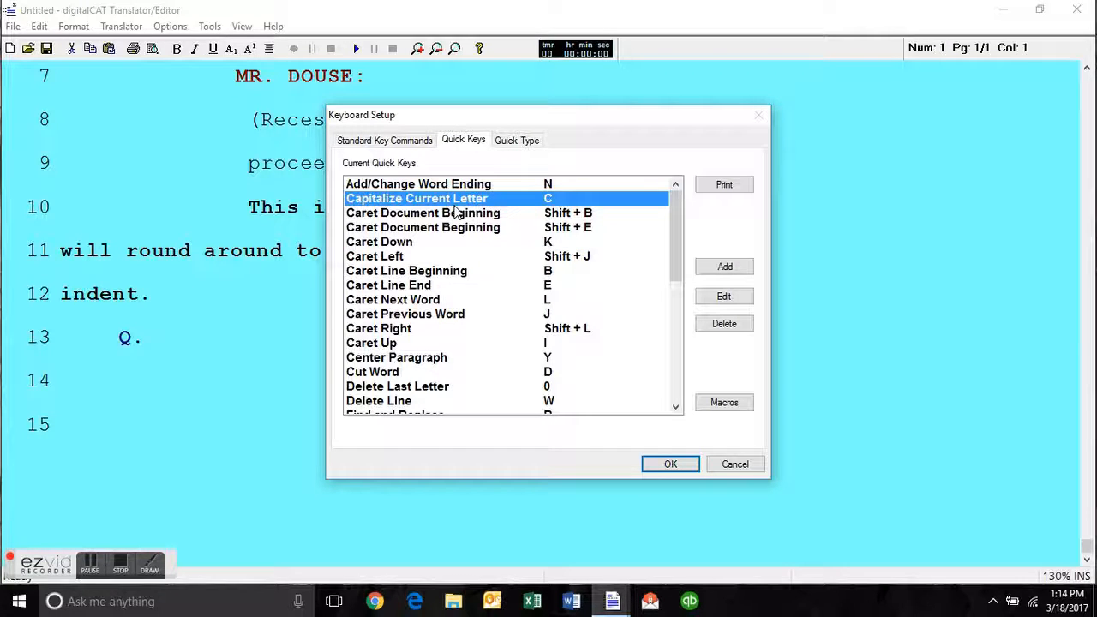
Review the Capitalize First Letter and Caret Document Beginning assignments among the standard key commands.
click(390, 142)
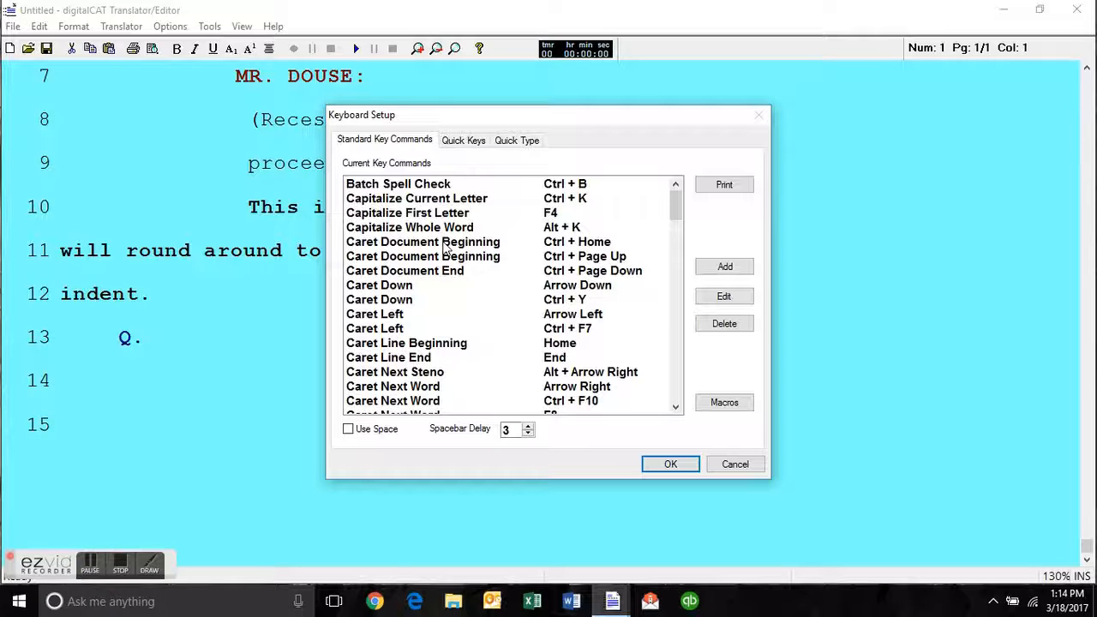
click(407, 214)
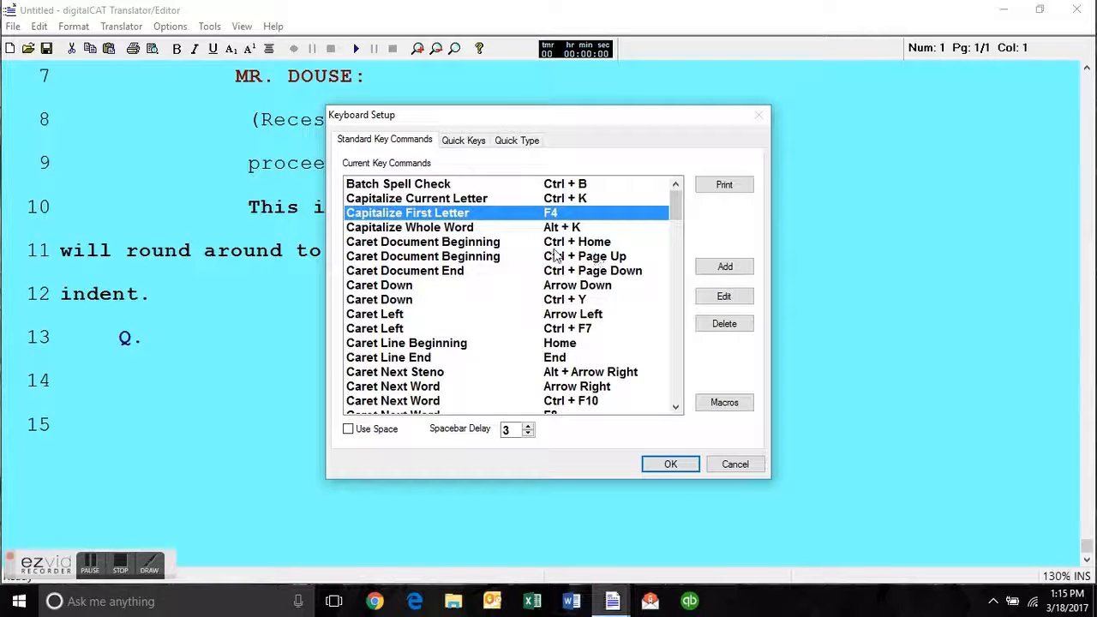
click(443, 243)
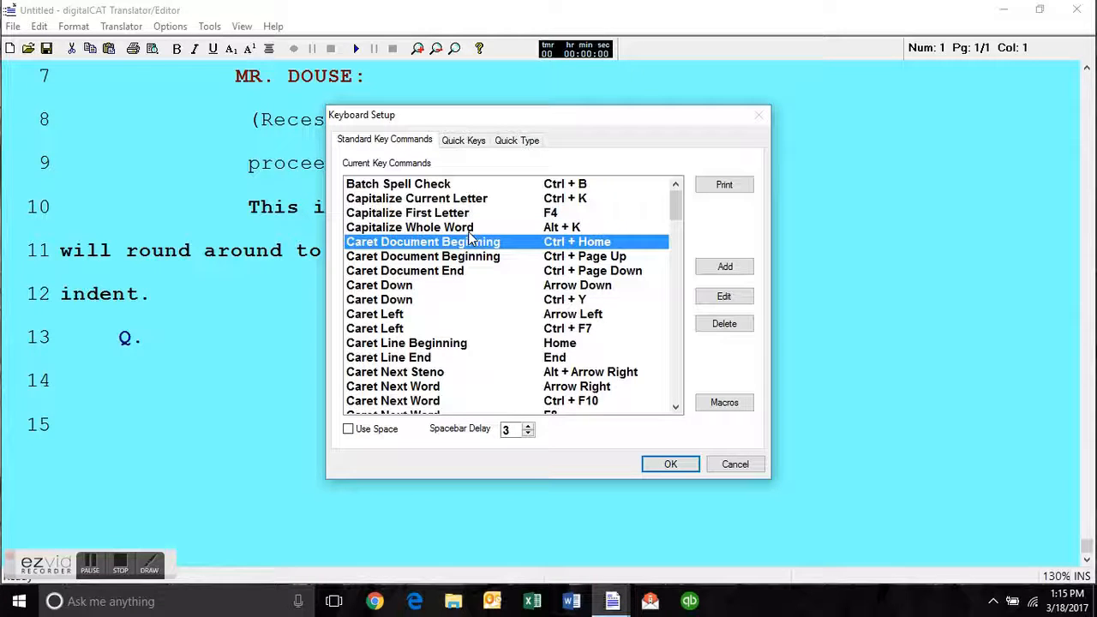
Examine the Quick Type entry for "Kanawha County Board of Education" and close the keyboard setup.
click(525, 143)
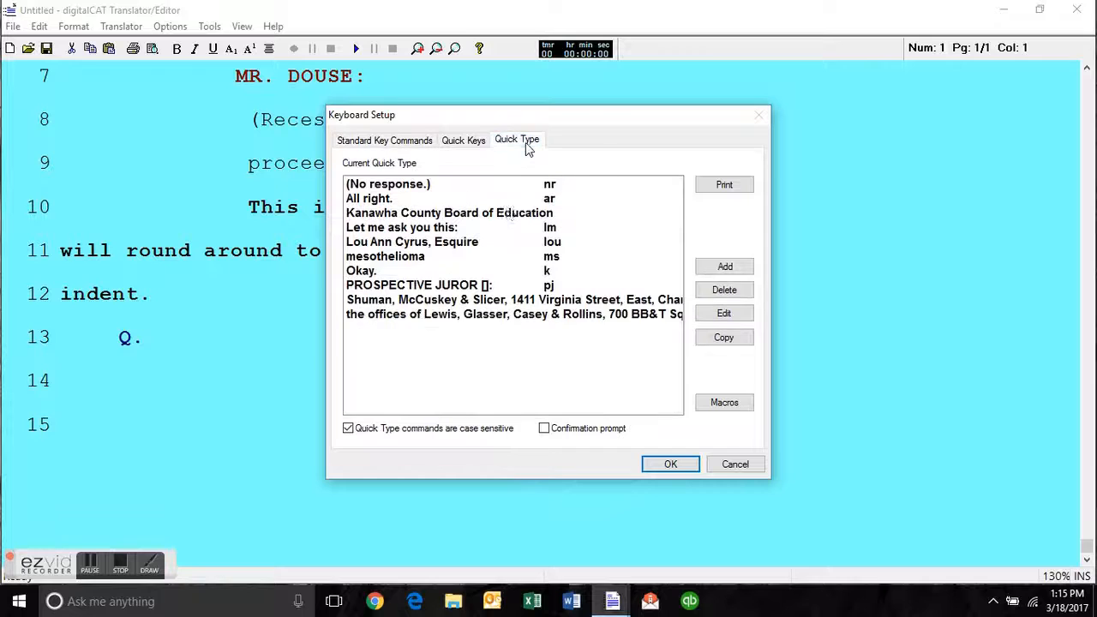
click(506, 214)
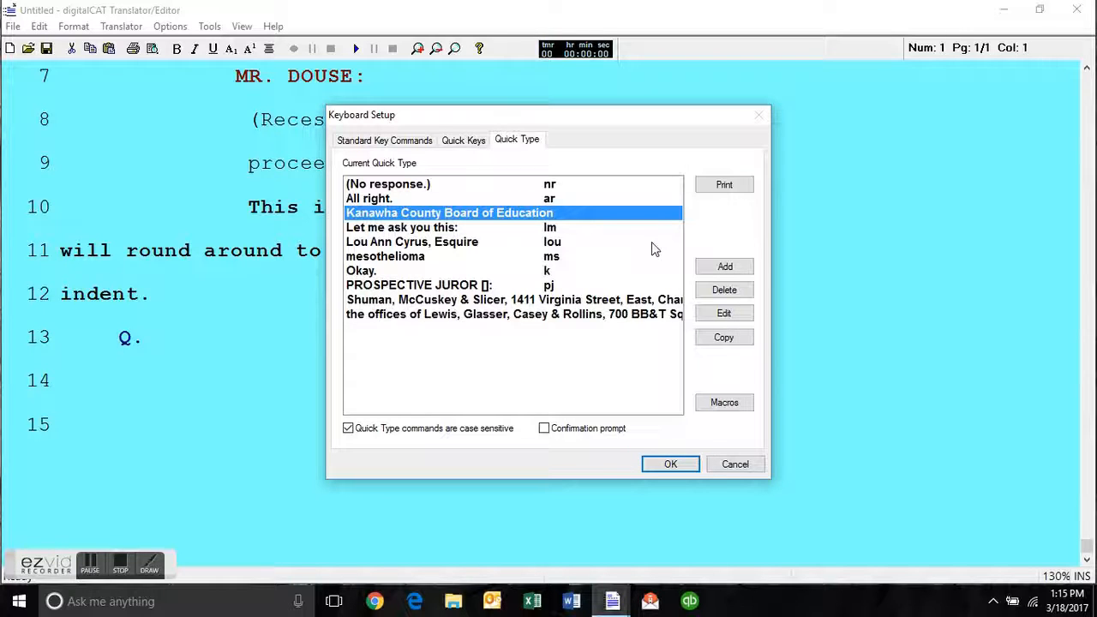
click(671, 461)
Add a new line below the paragraph and insert "Kanawha County Board of Education" with its Quick Type abbreviation.
click(377, 320)
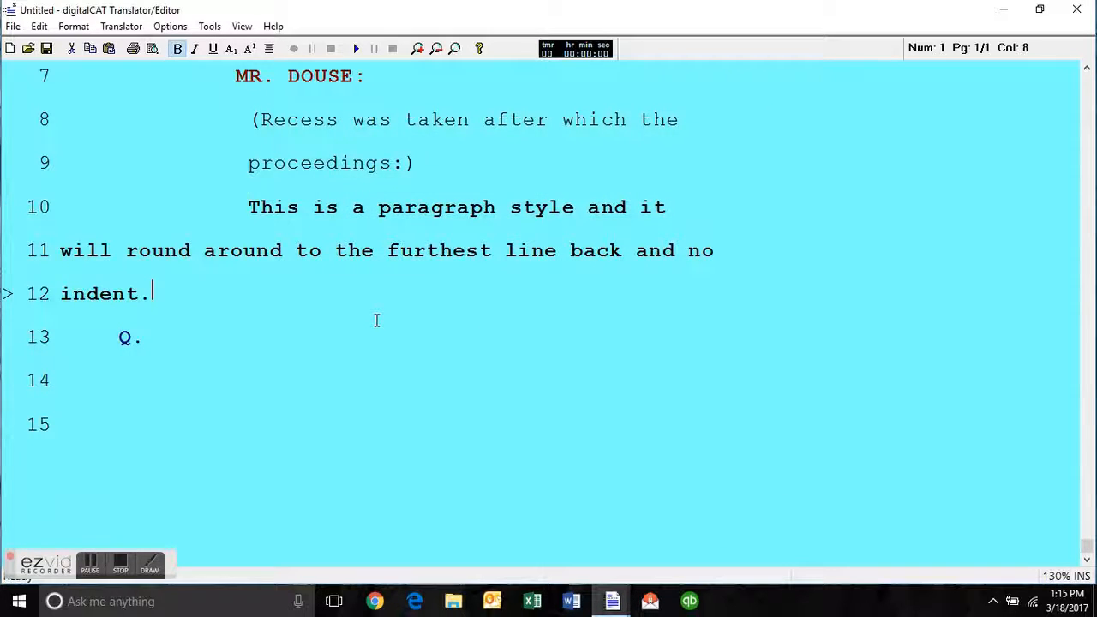
key(Return)
text(K)
key(BackSpace)
text(KB)
key(BackSpace)
key(BackSpace)
text(anawha County Board of Education)
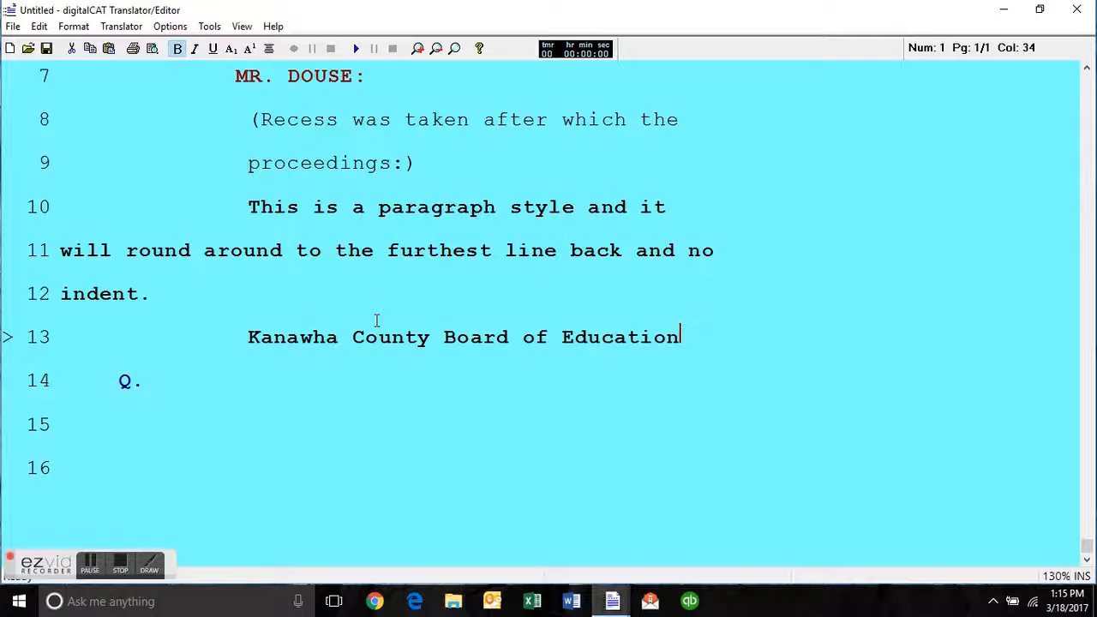
Clear line 13, re-insert "Kanawha County Board of Education" with Quick Type, and add a new line below it.
key(BackSpace)
key(BackSpace)
key(BackSpace)
key(BackSpace)
key(BackSpace)
key(BackSpace)
key(BackSpace)
key(BackSpace)
key(BackSpace)
key(BackSpace)
key(BackSpace)
key(BackSpace)
key(BackSpace)
key(BackSpace)
key(BackSpace)
key(BackSpace)
key(BackSpace)
key(BackSpace)
key(BackSpace)
key(BackSpace)
key(BackSpace)
key(BackSpace)
key(BackSpace)
key(BackSpace)
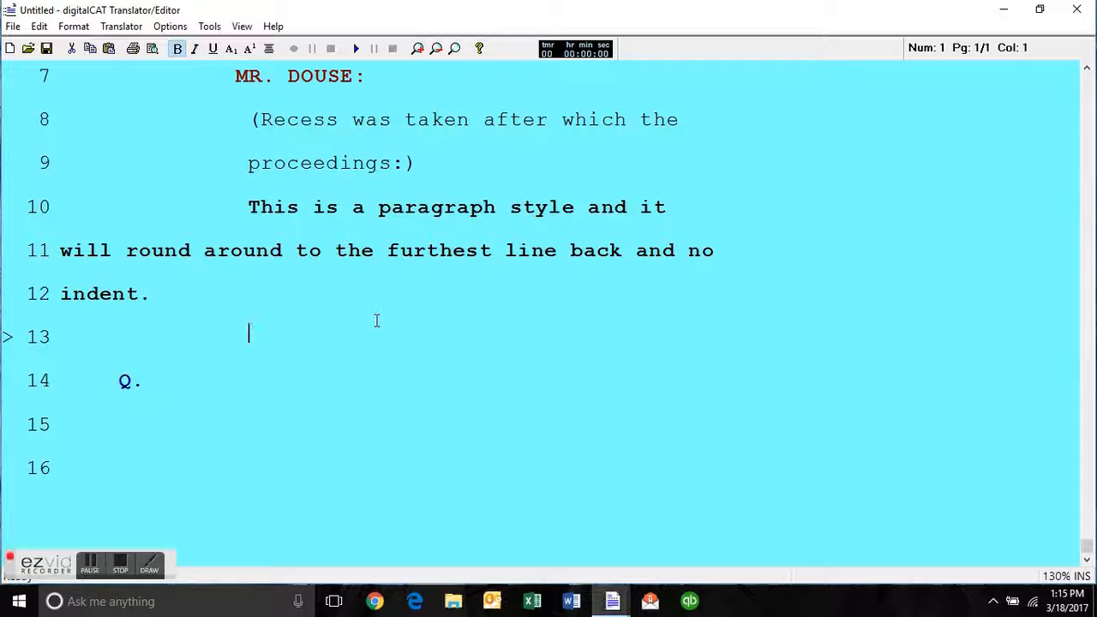
text(Kanawha County Board of Education)
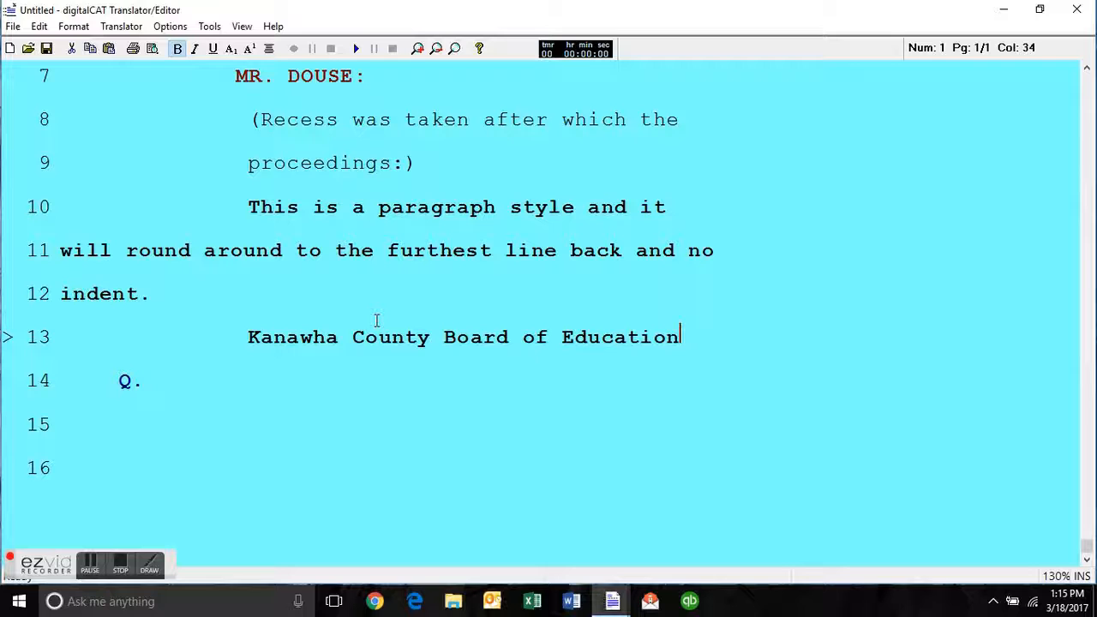
key(Return)
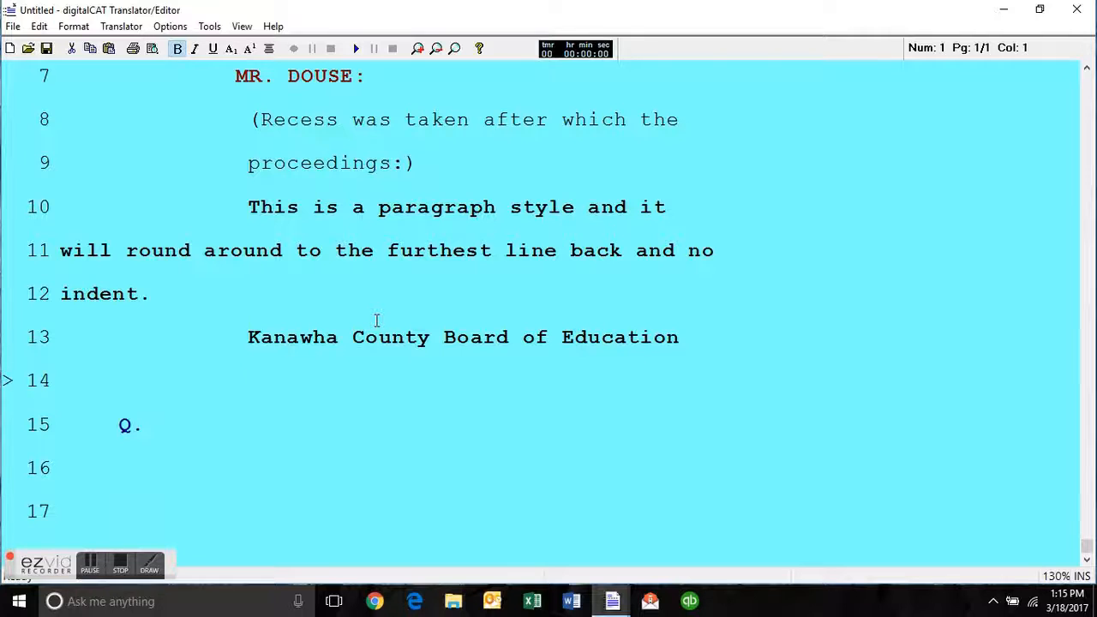
Try the Quick Type entry for the law firm's name and address on line 14, then clear the inserted text.
text(Shuman, McCuskey & Slicer, 1411 Virginia Street, East, Charleston)
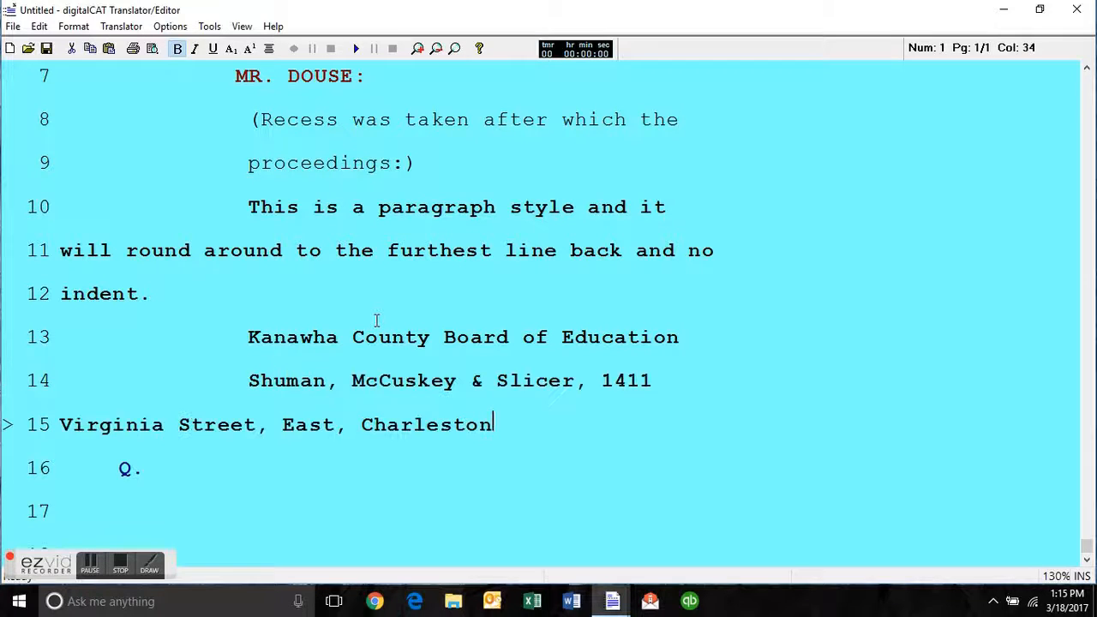
key(BackSpace)
key(BackSpace)
key(BackSpace)
key(BackSpace)
key(BackSpace)
key(BackSpace)
key(BackSpace)
key(BackSpace)
key(BackSpace)
key(BackSpace)
key(BackSpace)
key(BackSpace)
key(BackSpace)
key(BackSpace)
key(BackSpace)
key(BackSpace)
key(BackSpace)
key(BackSpace)
key(BackSpace)
key(BackSpace)
key(BackSpace)
key(BackSpace)
key(BackSpace)
key(BackSpace)
key(BackSpace)
key(BackSpace)
key(BackSpace)
key(BackSpace)
key(BackSpace)
key(BackSpace)
key(BackSpace)
key(BackSpace)
key(BackSpace)
key(BackSpace)
key(BackSpace)
key(BackSpace)
key(BackSpace)
key(BackSpace)
key(BackSpace)
key(BackSpace)
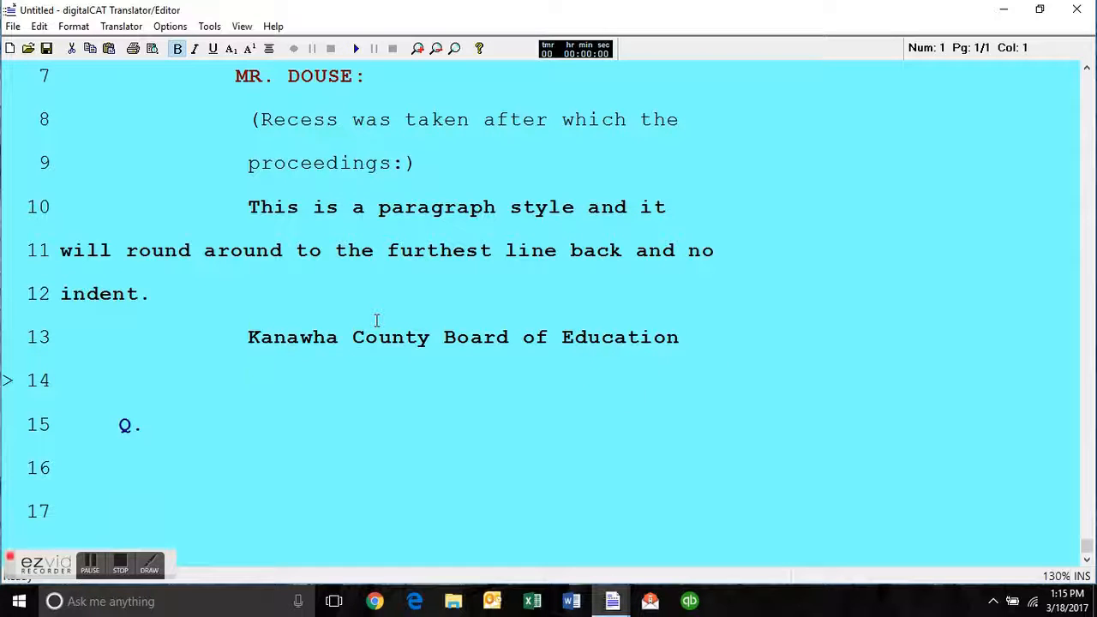
Insert "Okay." on line 14 with Quick Type and try spelling out a first name in spaced capital letters.
text(K N I C K)
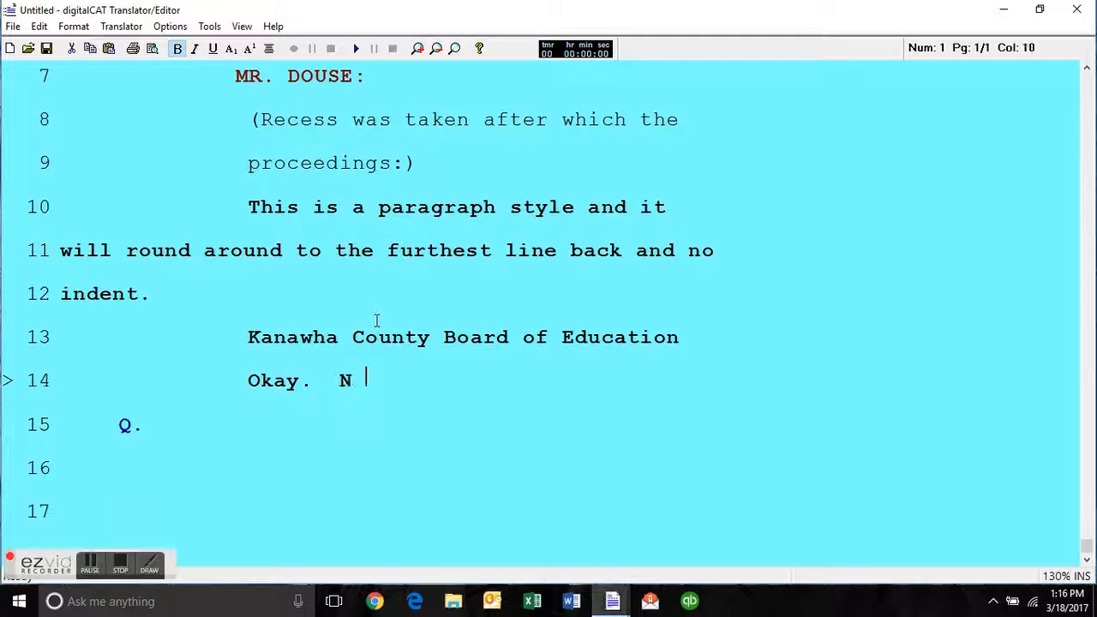
key(BackSpace)
key(BackSpace)
key(BackSpace)
key(BackSpace)
key(BackSpace)
key(BackSpace)
key(BackSpace)
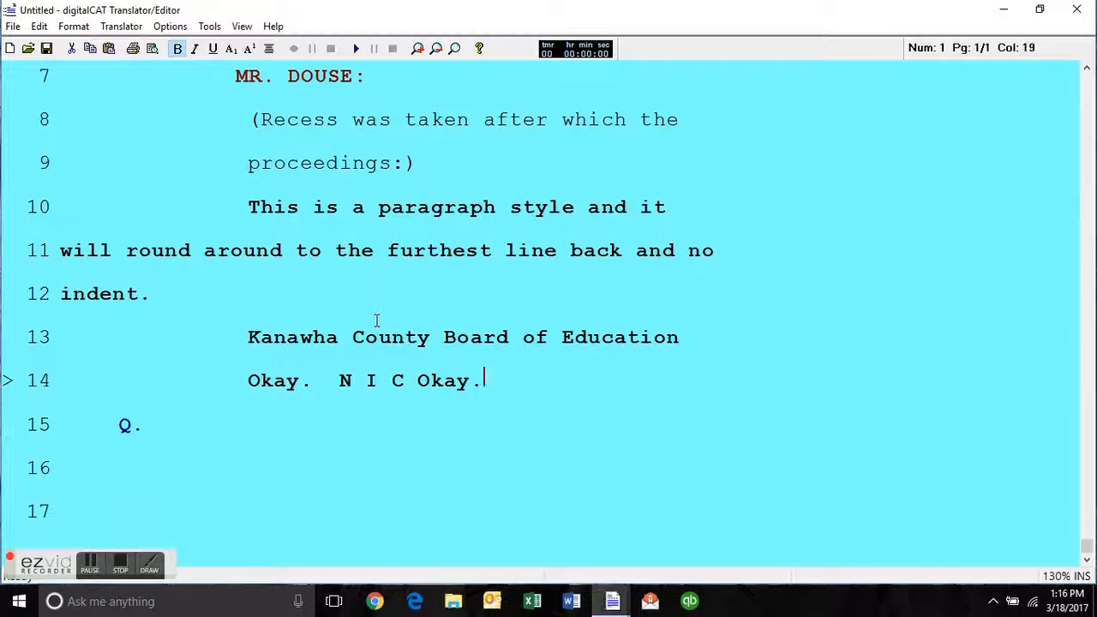
text(K)
key(BackSpace)
key(BackSpace)
key(BackSpace)
key(BackSpace)
key(BackSpace)
key(BackSpace)
key(BackSpace)
text(K)
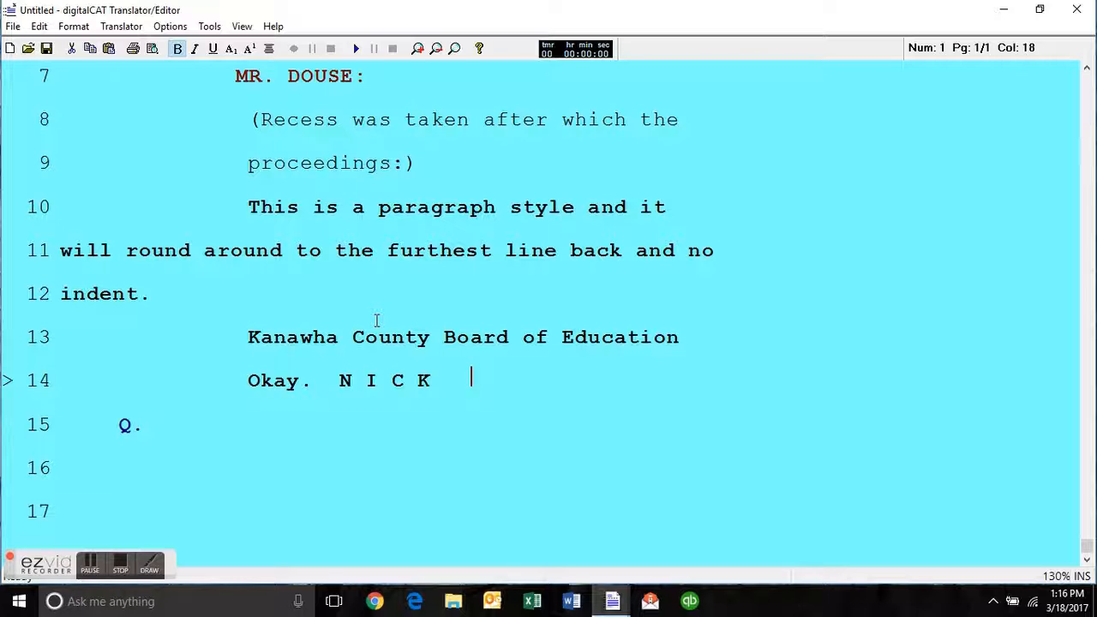
Clear the spelled-out name and "Okay." from line 14.
key(BackSpace)
key(BackSpace)
key(BackSpace)
key(BackSpace)
key(BackSpace)
key(BackSpace)
key(BackSpace)
key(BackSpace)
key(BackSpace)
key(BackSpace)
key(BackSpace)
key(BackSpace)
key(BackSpace)
key(BackSpace)
key(BackSpace)
key(BackSpace)
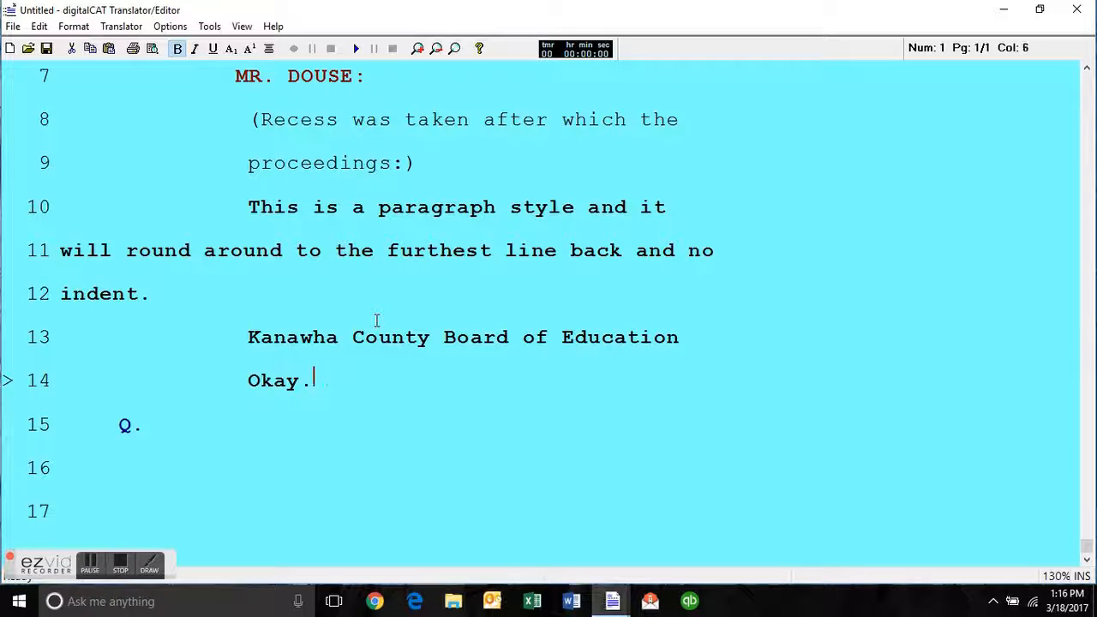
key(BackSpace)
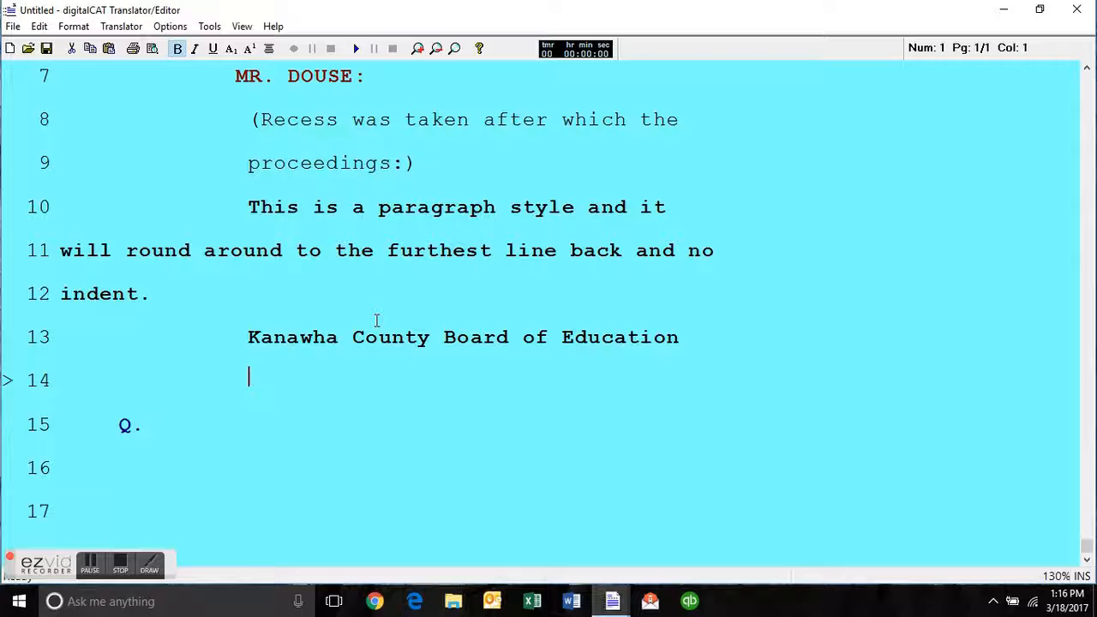
Place the caret at the end of the question line and insert "Okay." there.
key(Up)
key(ctrl+End)
text(Okay.)
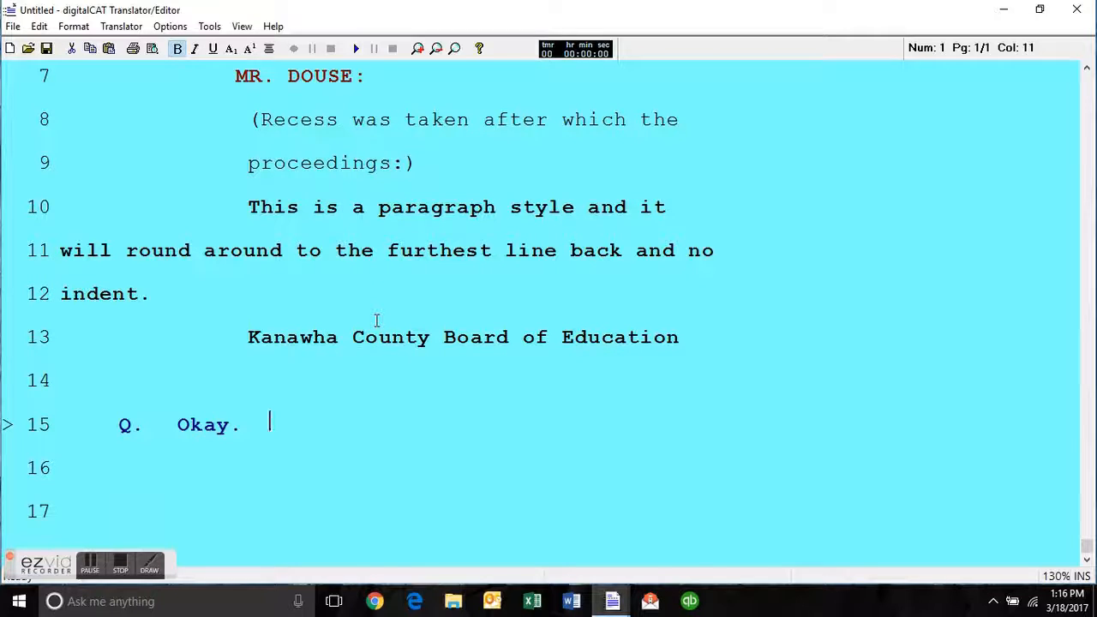
Clear "Okay." from the question on line 15.
key(BackSpace)
key(BackSpace)
key(BackSpace)
key(BackSpace)
key(BackSpace)
key(BackSpace)
key(BackSpace)
Open the keyboard setup and examine the standard key commands for capitalizing a letter, first letter and whole word.
click(171, 26)
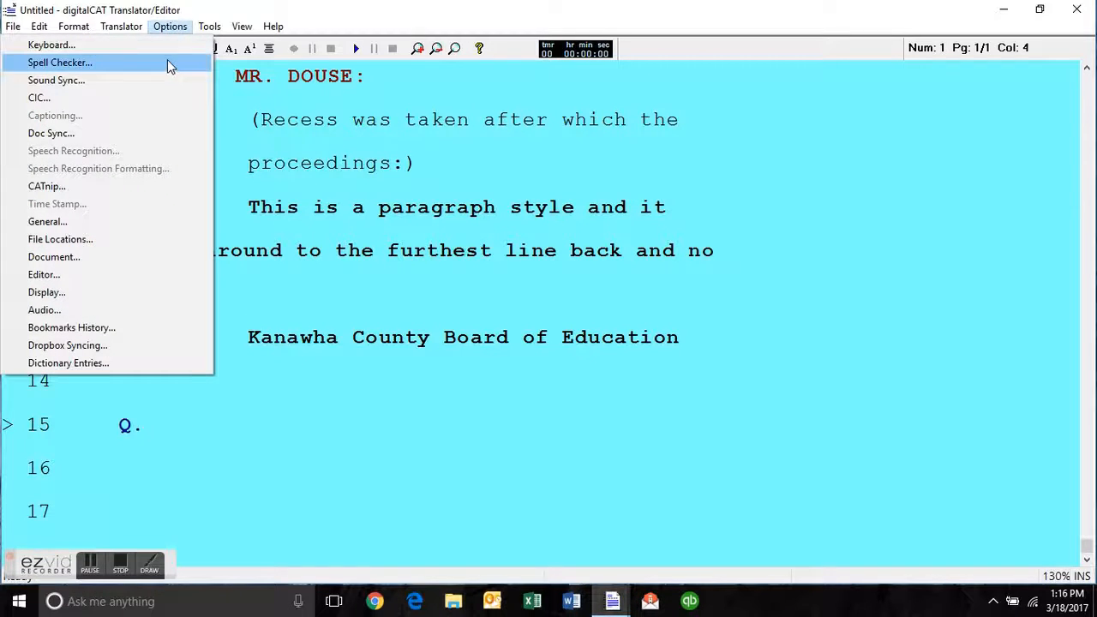
click(169, 46)
click(377, 144)
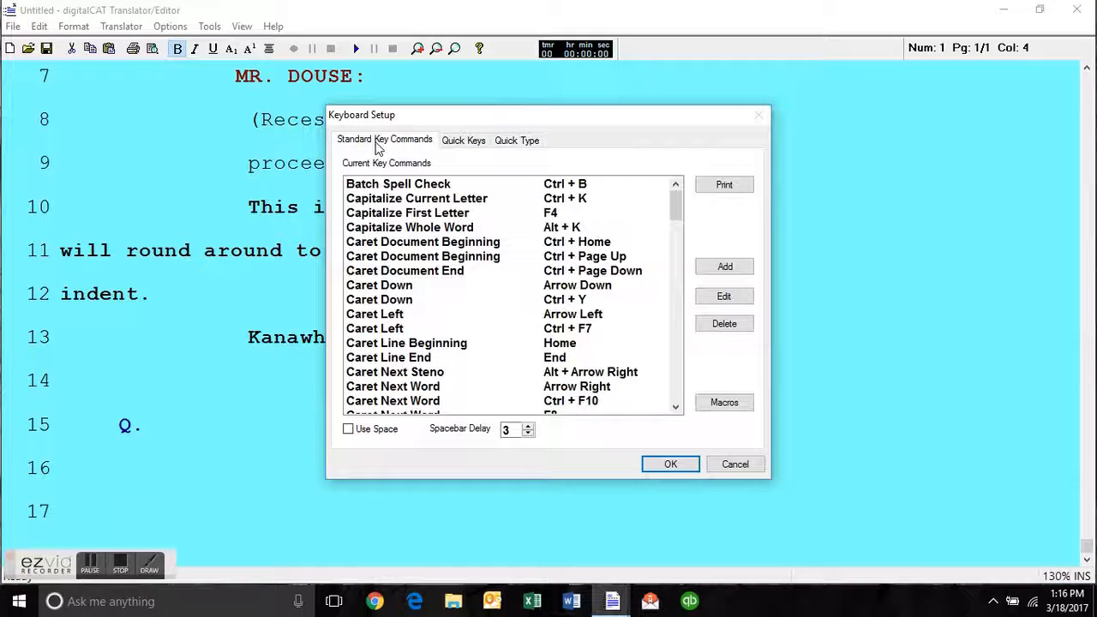
click(455, 199)
click(450, 228)
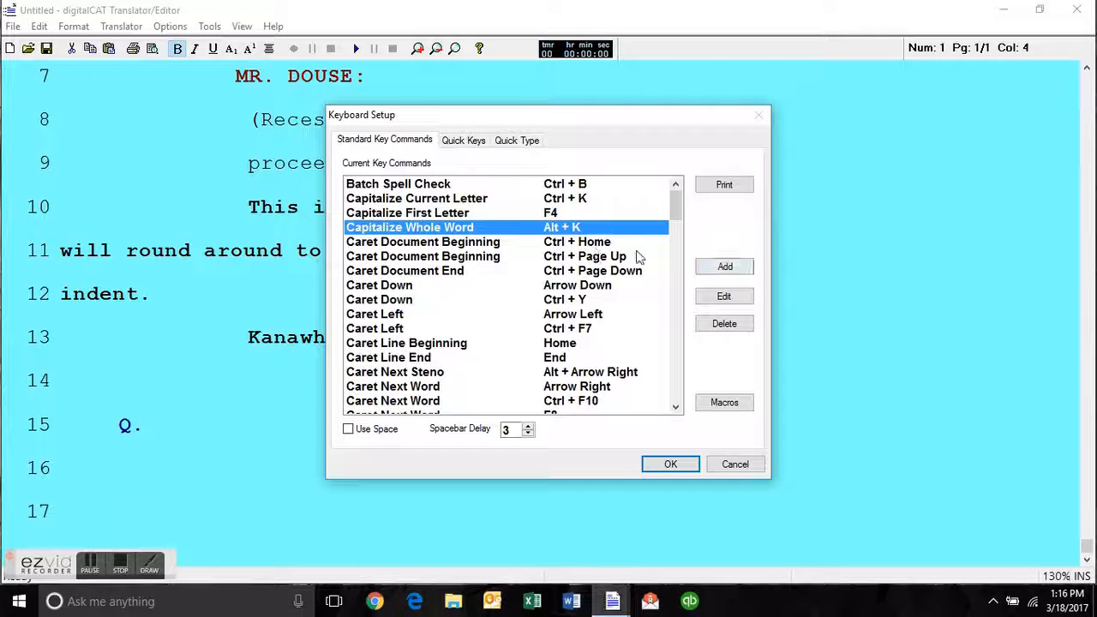
click(556, 213)
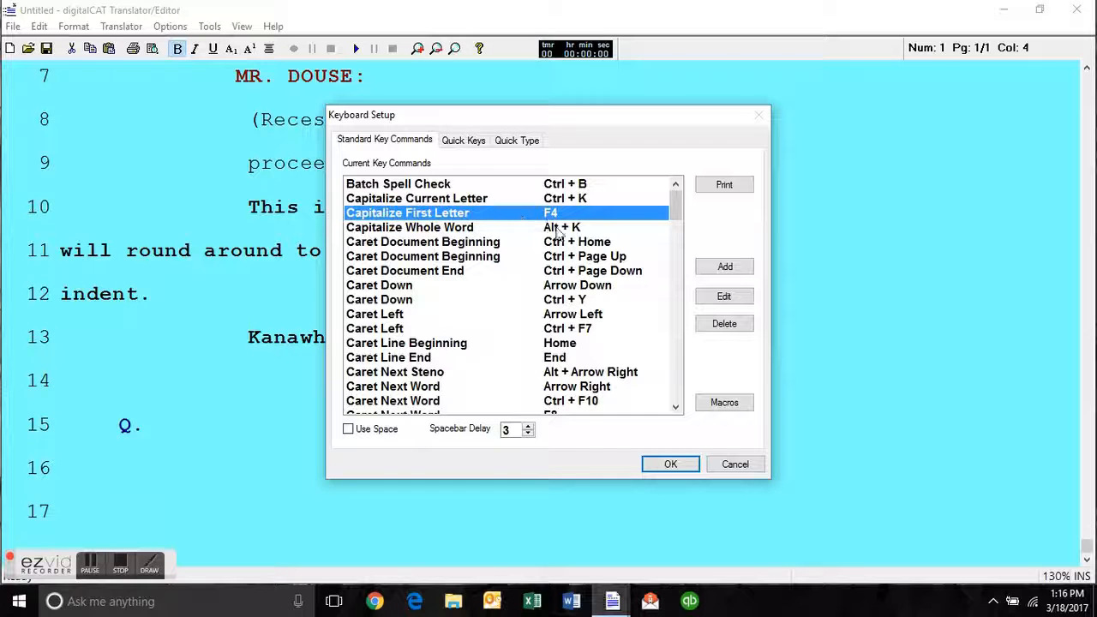
click(561, 233)
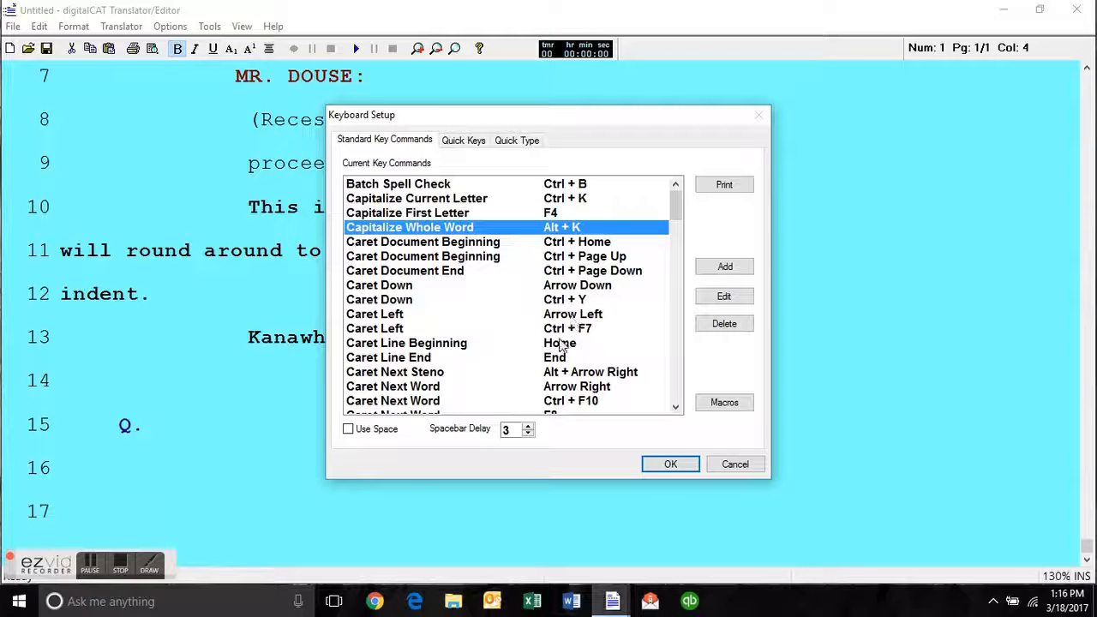
Review the key commands for moving by word, centering a paragraph and changing paragraph style, then close the setup without changes.
scroll(582, 292, down, 3)
scroll(582, 291, down, 4)
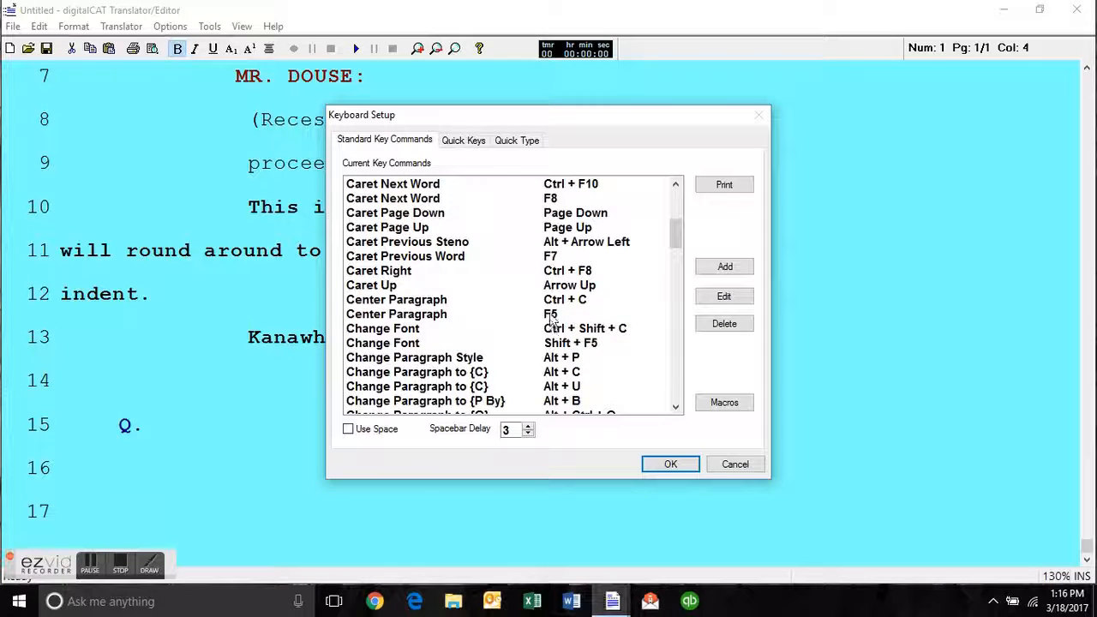
click(553, 315)
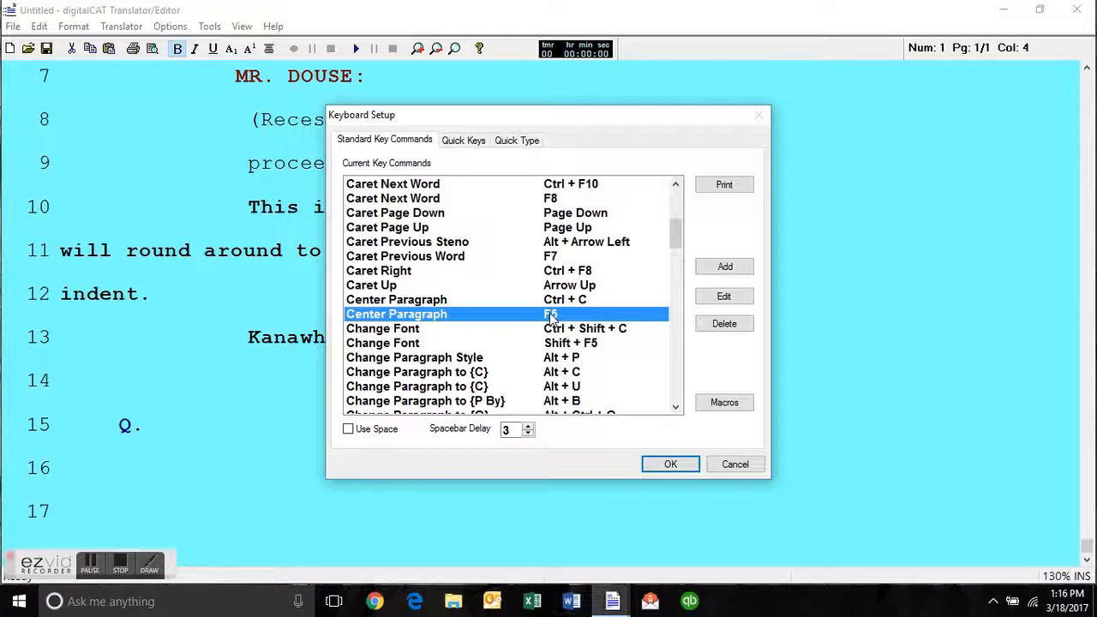
click(556, 200)
click(553, 257)
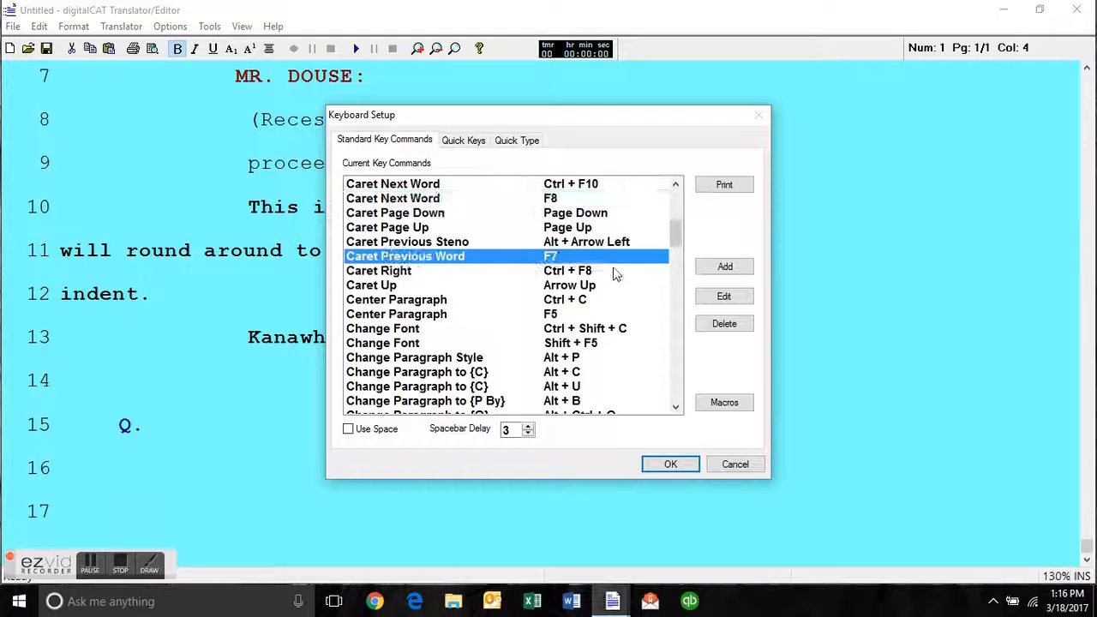
scroll(613, 266, down, 2)
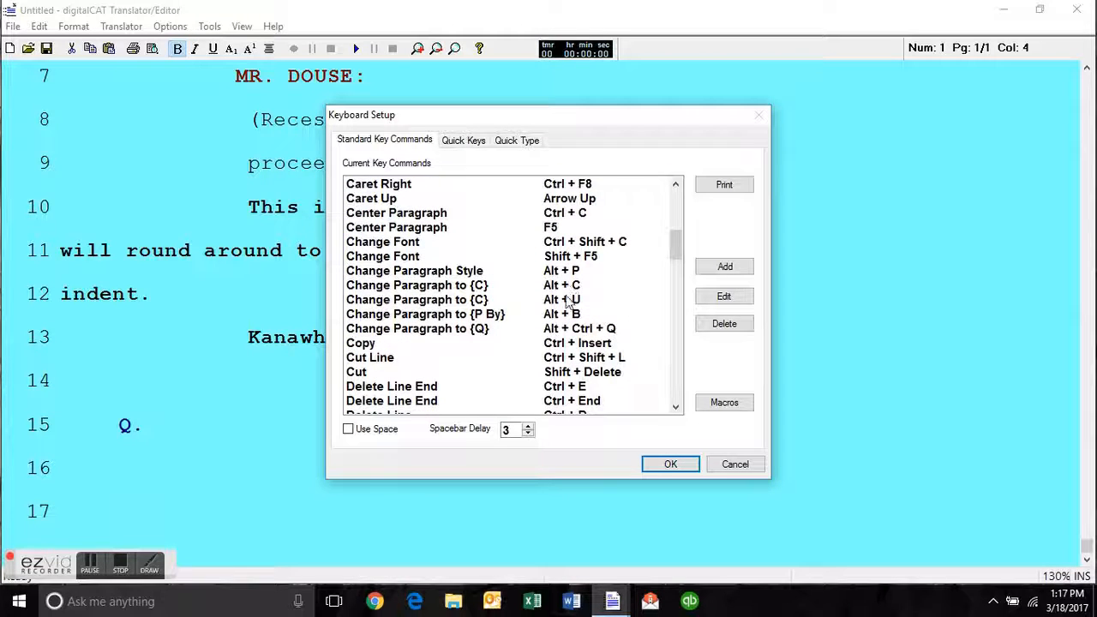
click(439, 286)
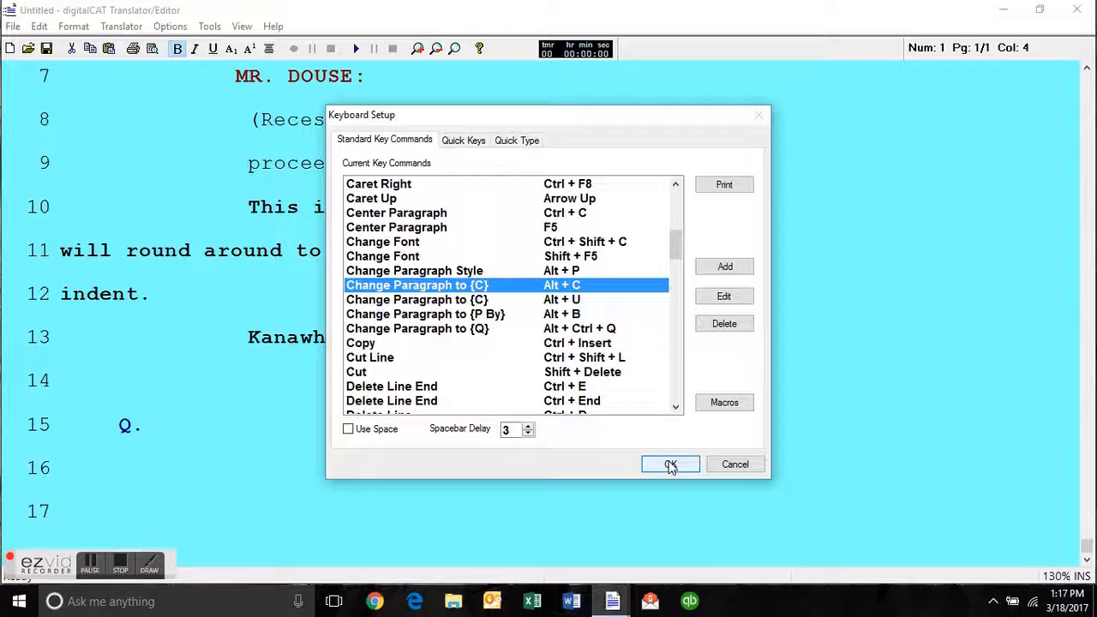
click(734, 464)
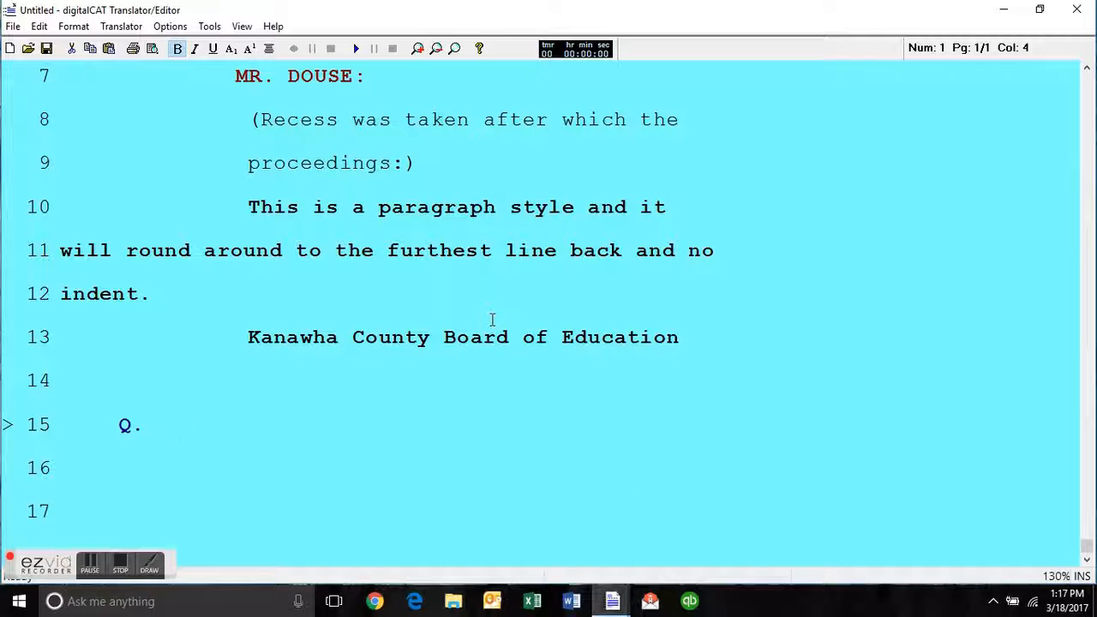
Change the question paragraph on line 15 to a speaker paragraph and enter "MR." with the speaker's surname and a colon.
key(alt+s)
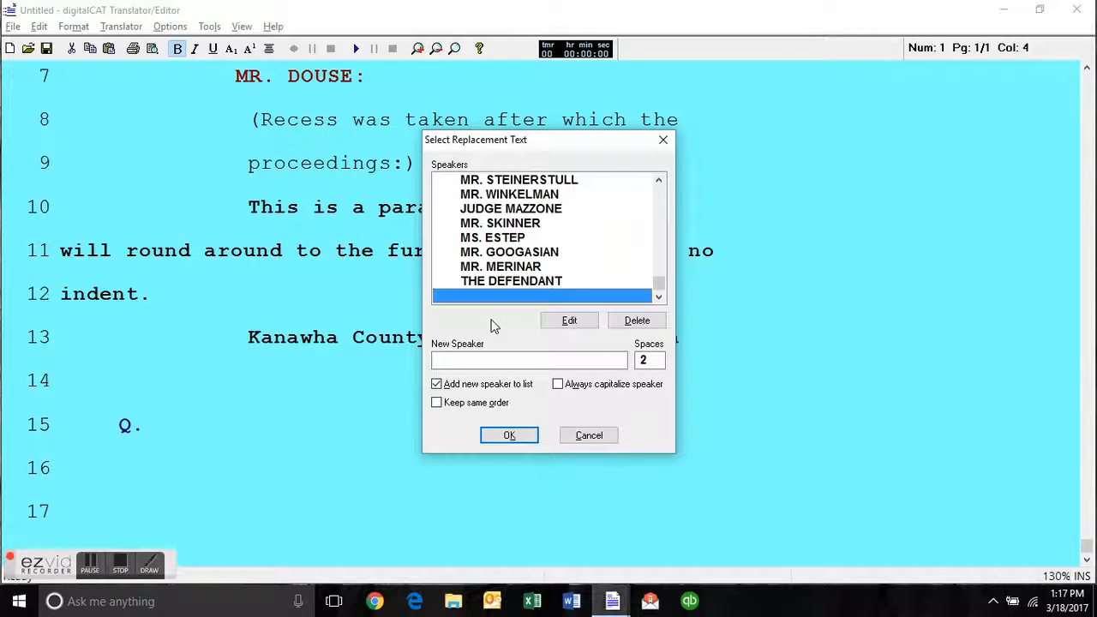
key(Return)
text(MR. )
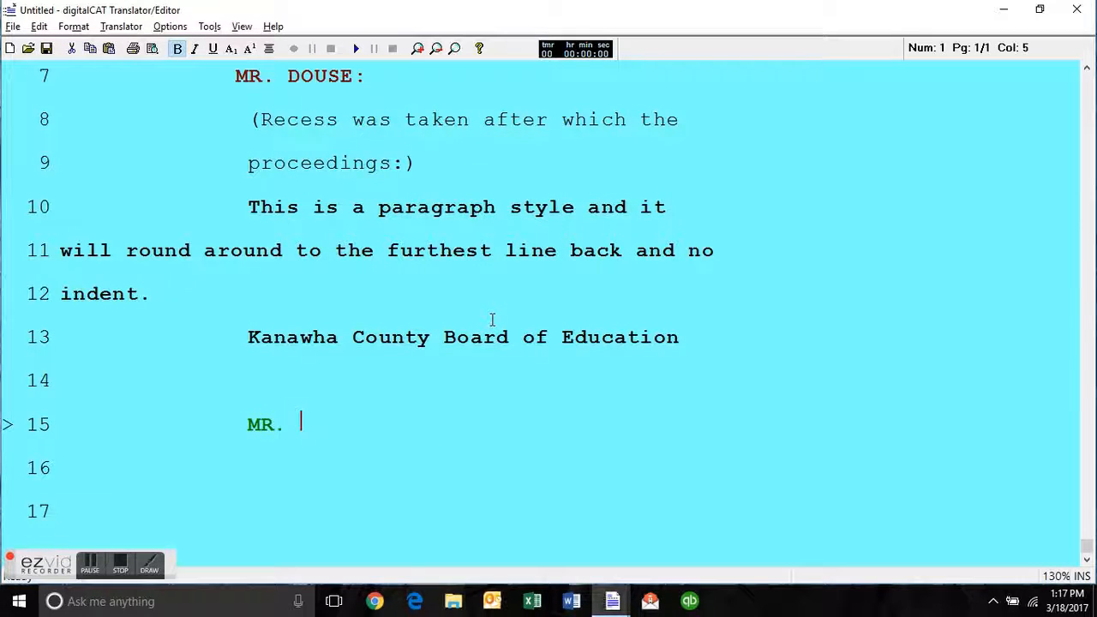
text(DOUSE:)
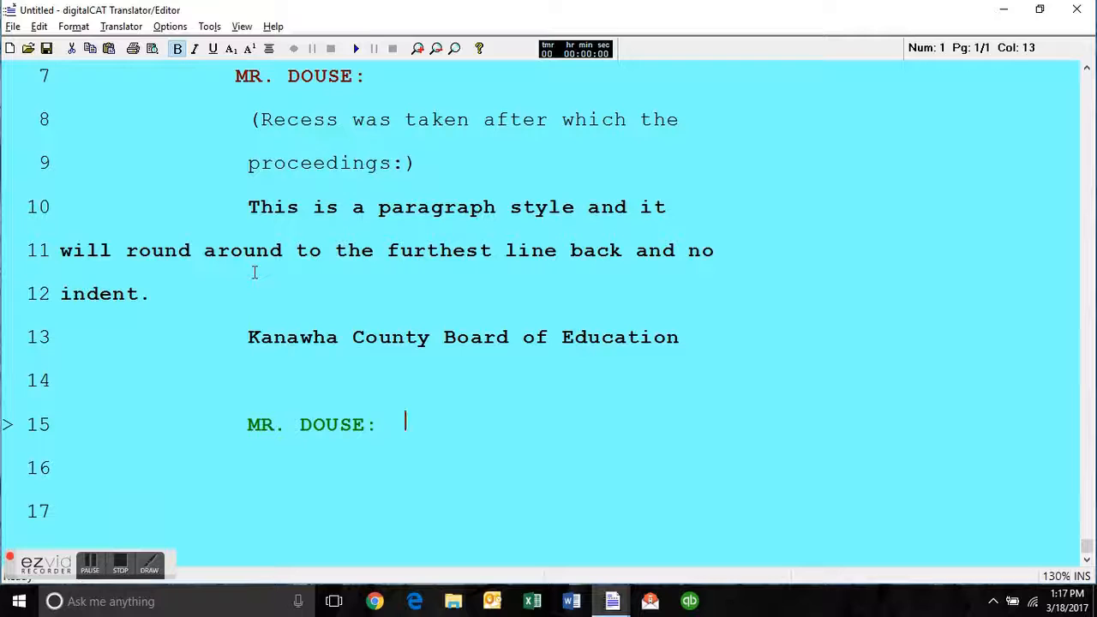
click(273, 250)
click(263, 392)
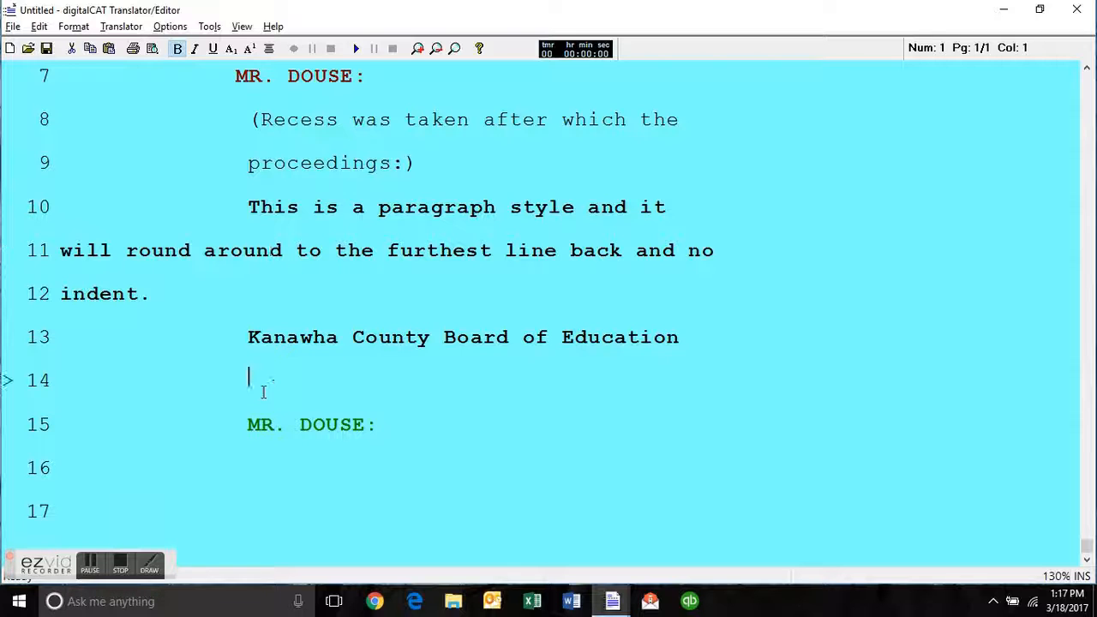
click(120, 572)
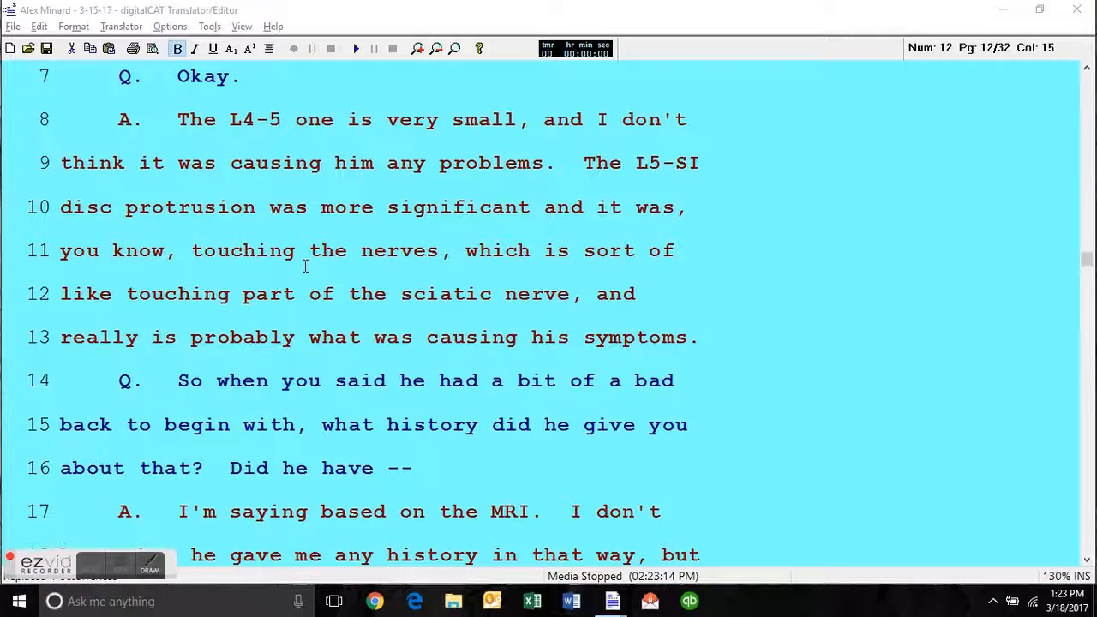
Jump to the start of the deposition transcript and look over the court caption on its title page.
click(411, 254)
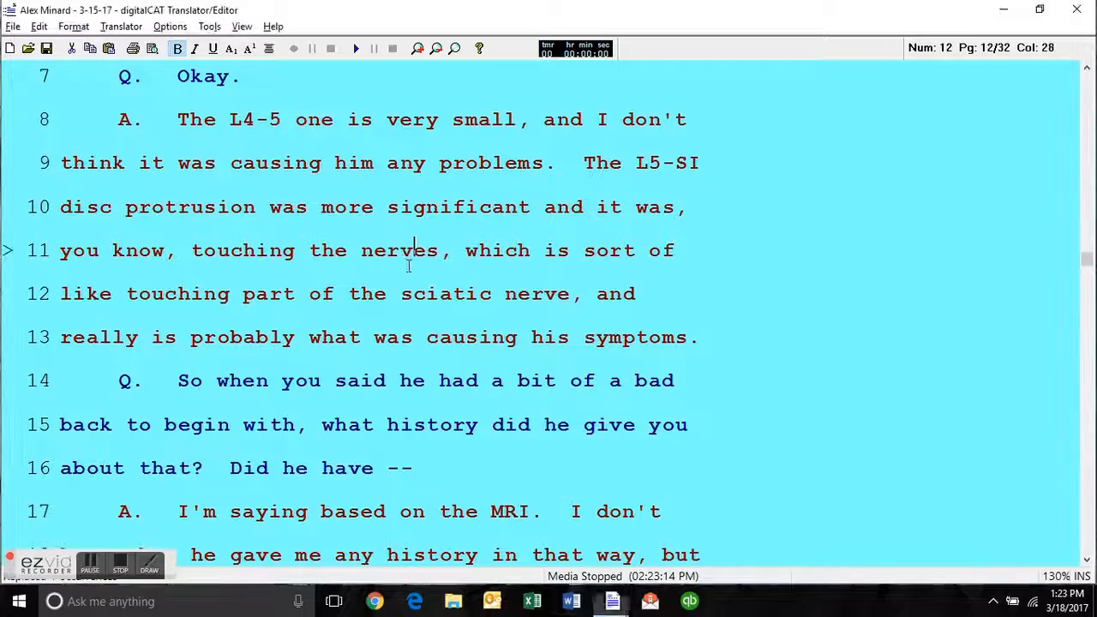
key(ctrl+Home)
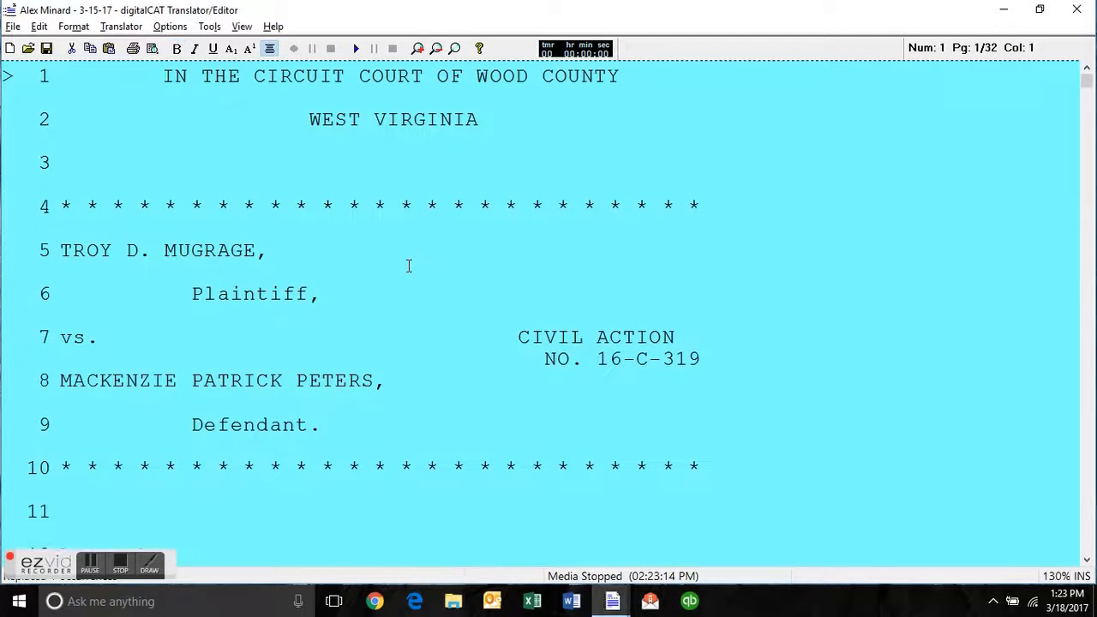
key(ctrl+f)
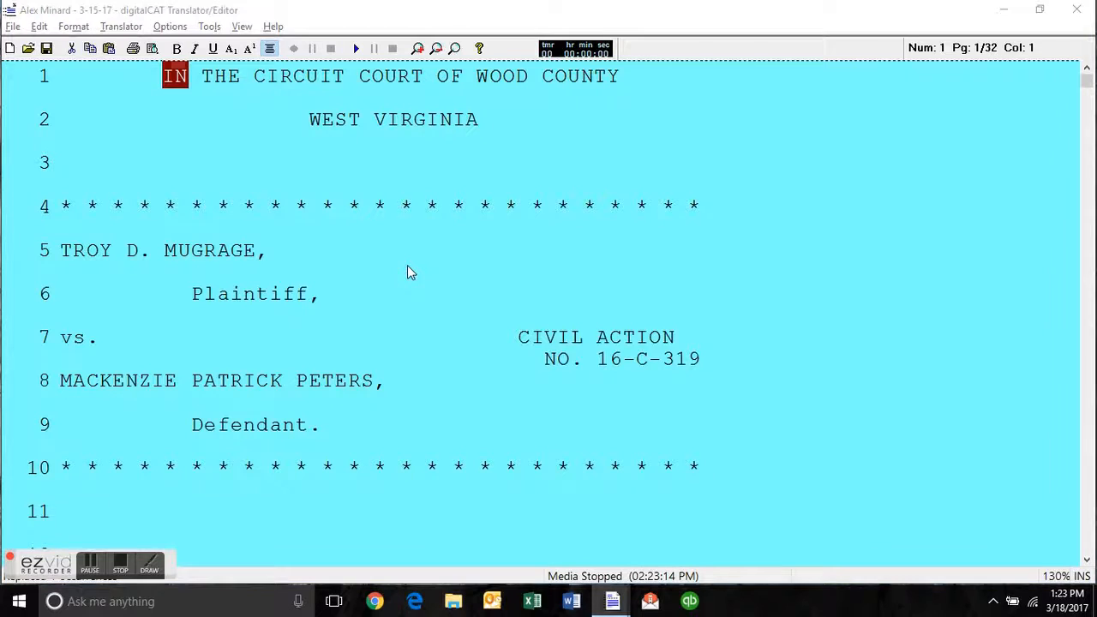
key(Return)
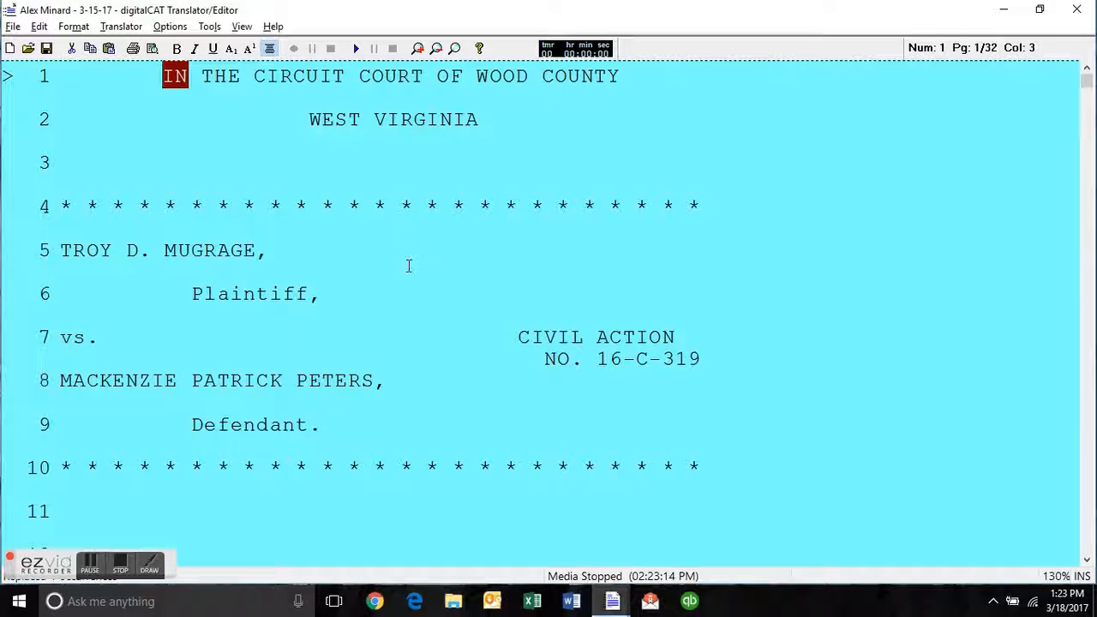
click(13, 27)
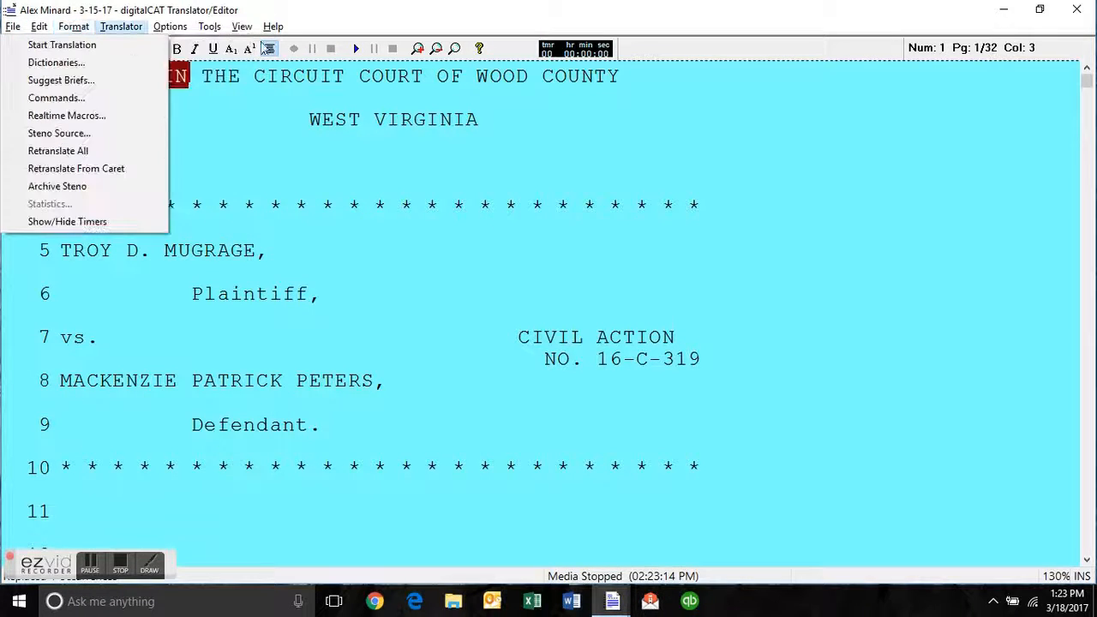
click(514, 107)
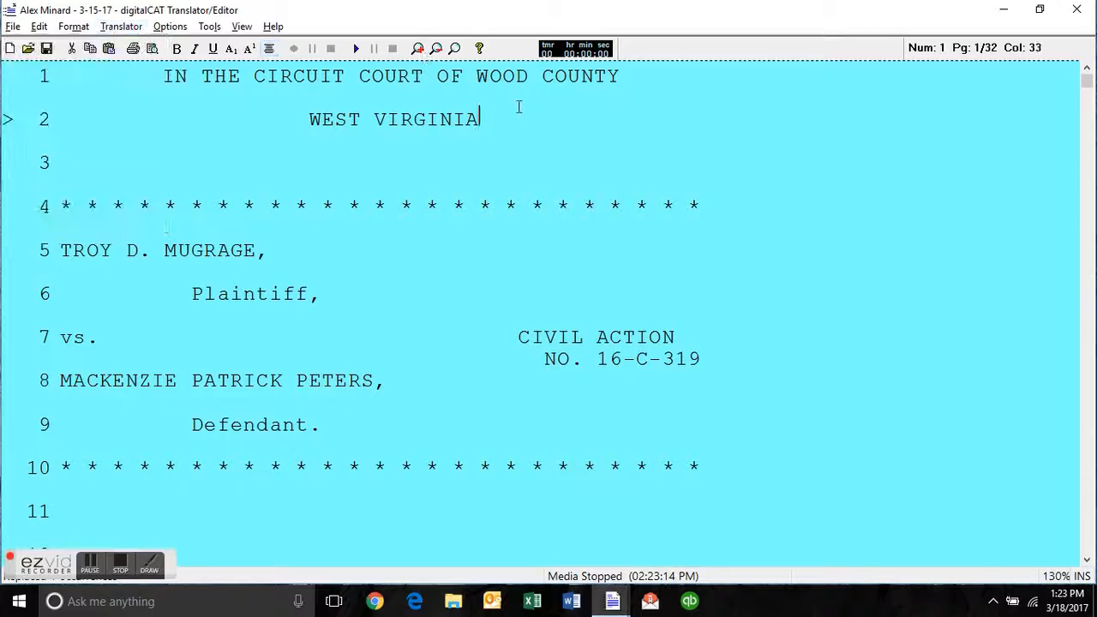
click(494, 214)
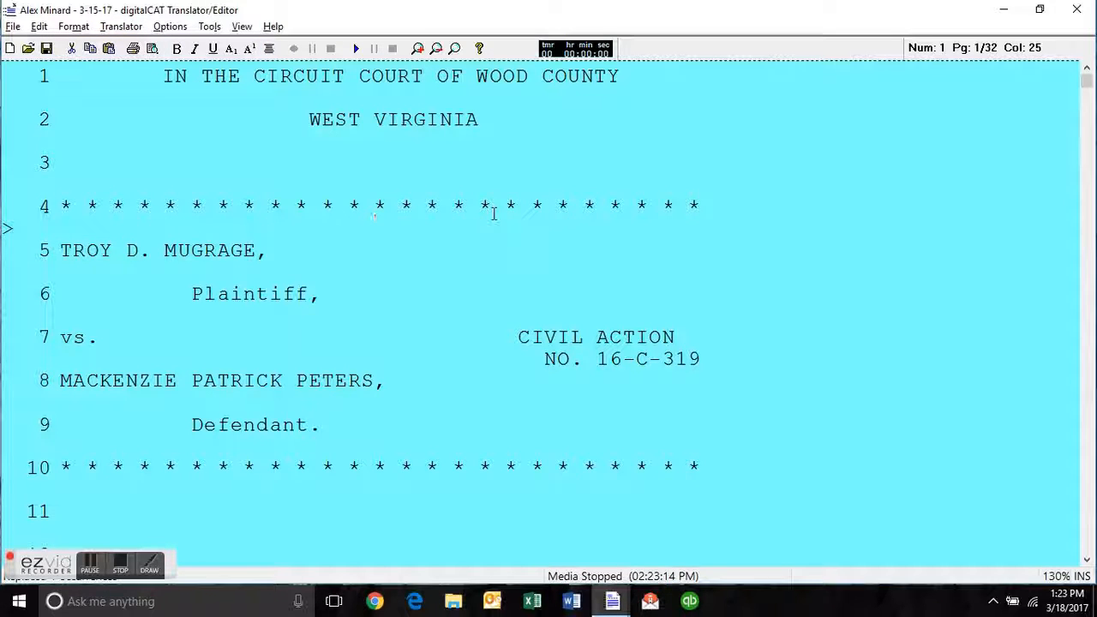
scroll(494, 214, down, 2)
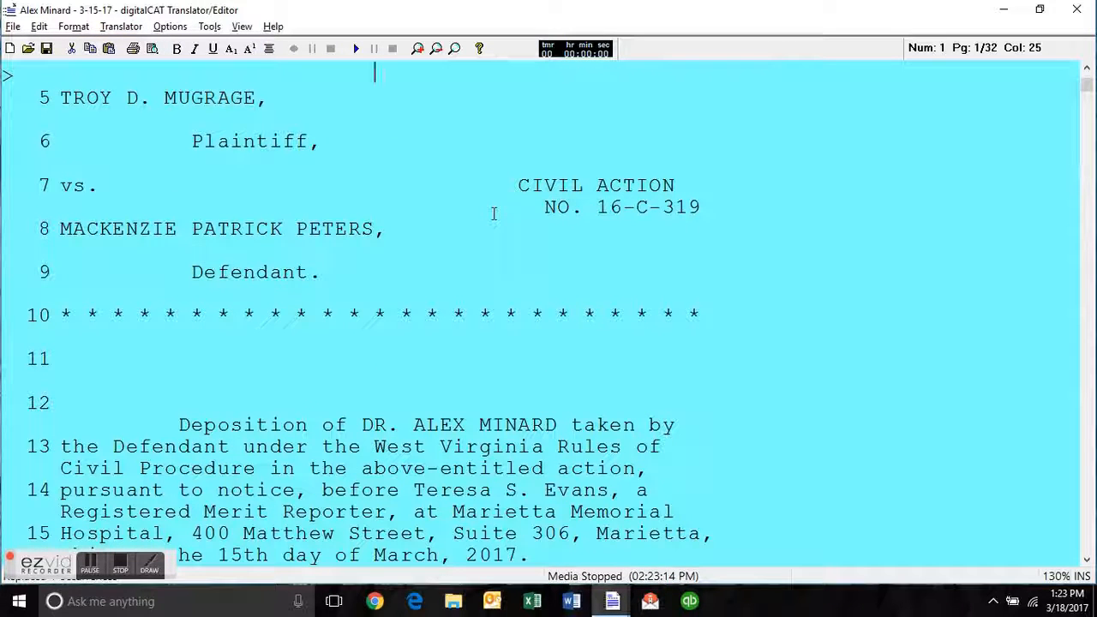
key(ctrl+Home)
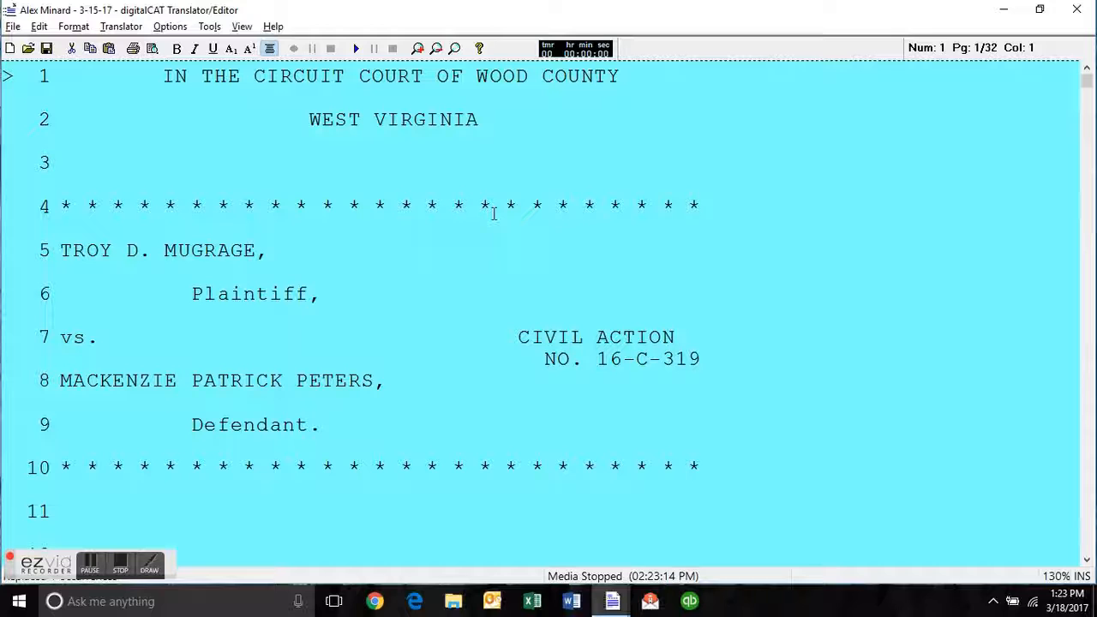
Try making "Plaintiff" on line 6 plural, then remove the added "s".
click(255, 262)
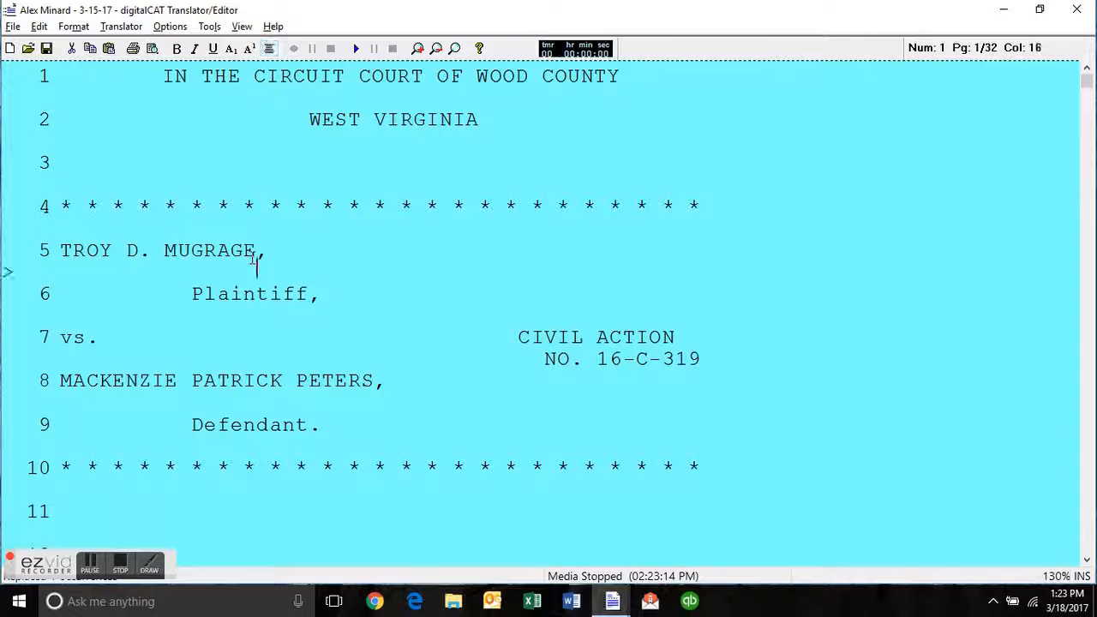
click(318, 290)
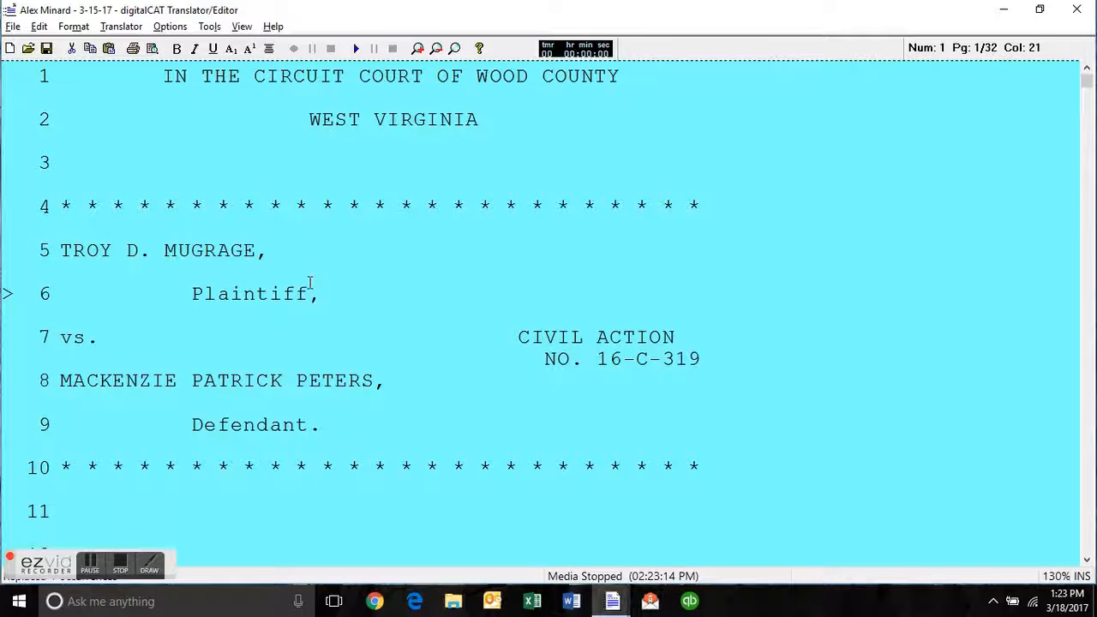
click(313, 296)
text(s)
key(BackSpace)
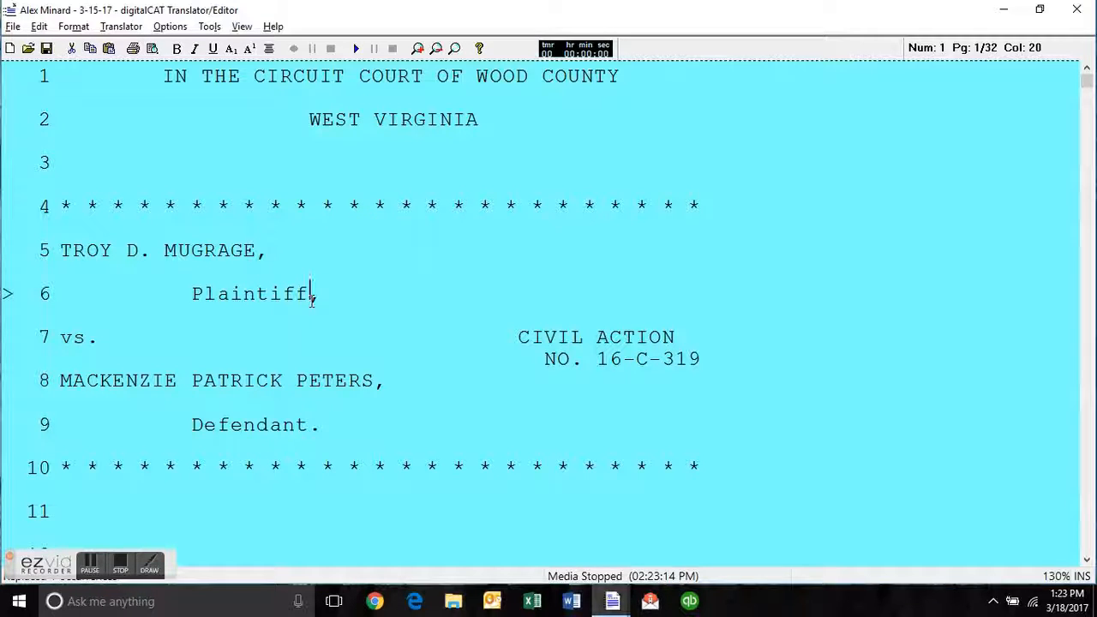
Review the party designations in the caption and the mention of the Defendant in the deposition paragraph.
key(Down)
key(Down)
key(Down)
key(Down)
key(Down)
key(Down)
key(Down)
key(Down)
key(Down)
key(Down)
key(Down)
key(Down)
key(Down)
key(Down)
key(Down)
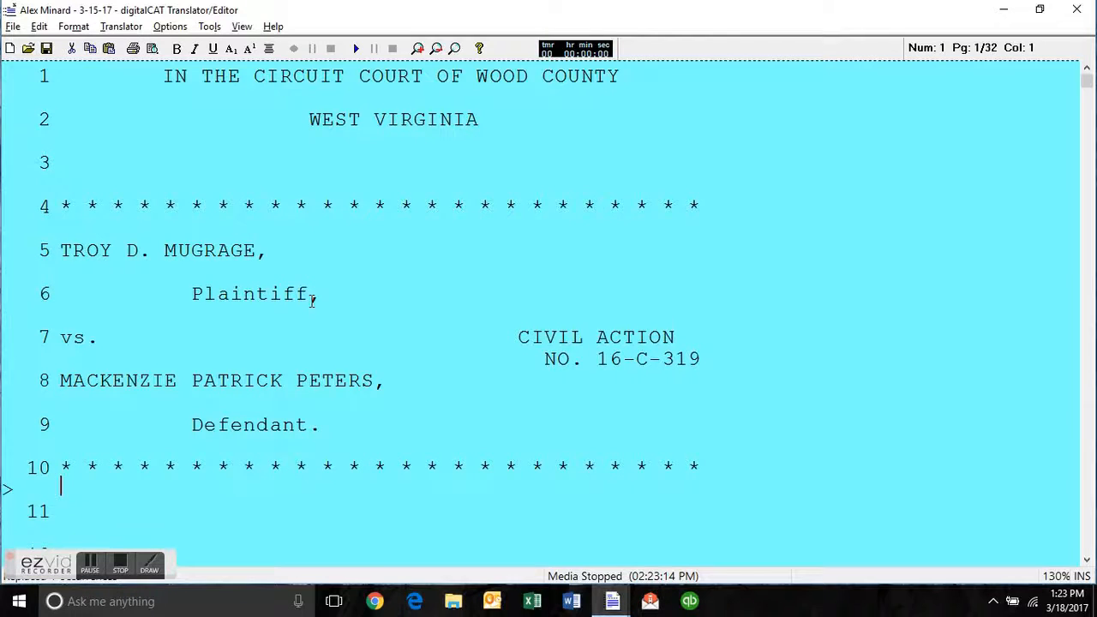
click(303, 163)
click(284, 308)
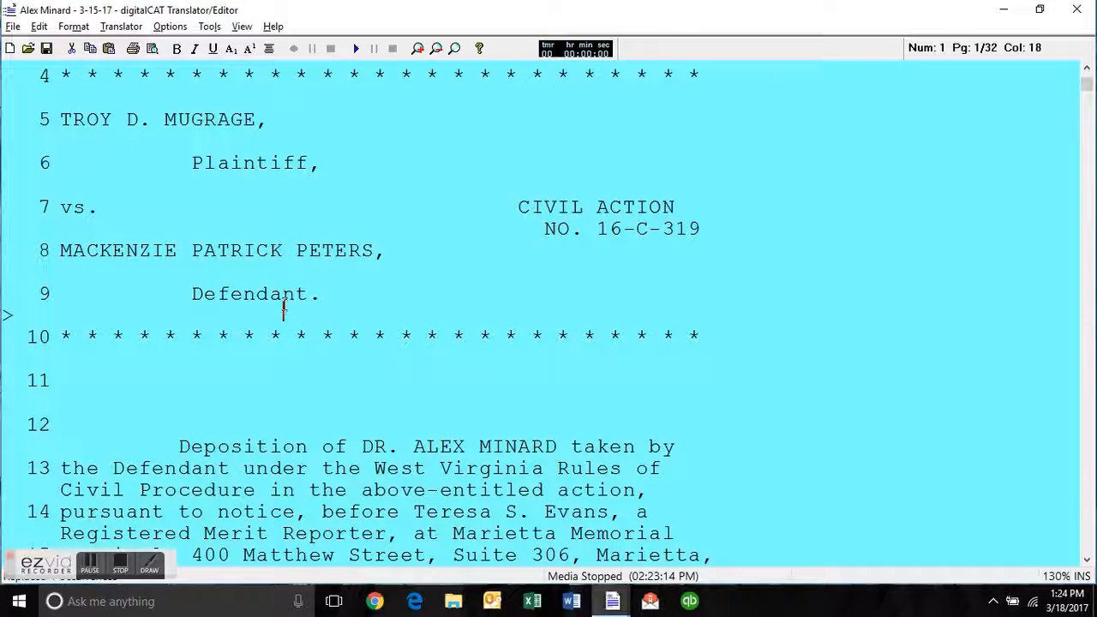
click(206, 468)
click(114, 468)
click(231, 468)
scroll(403, 360, down, 1)
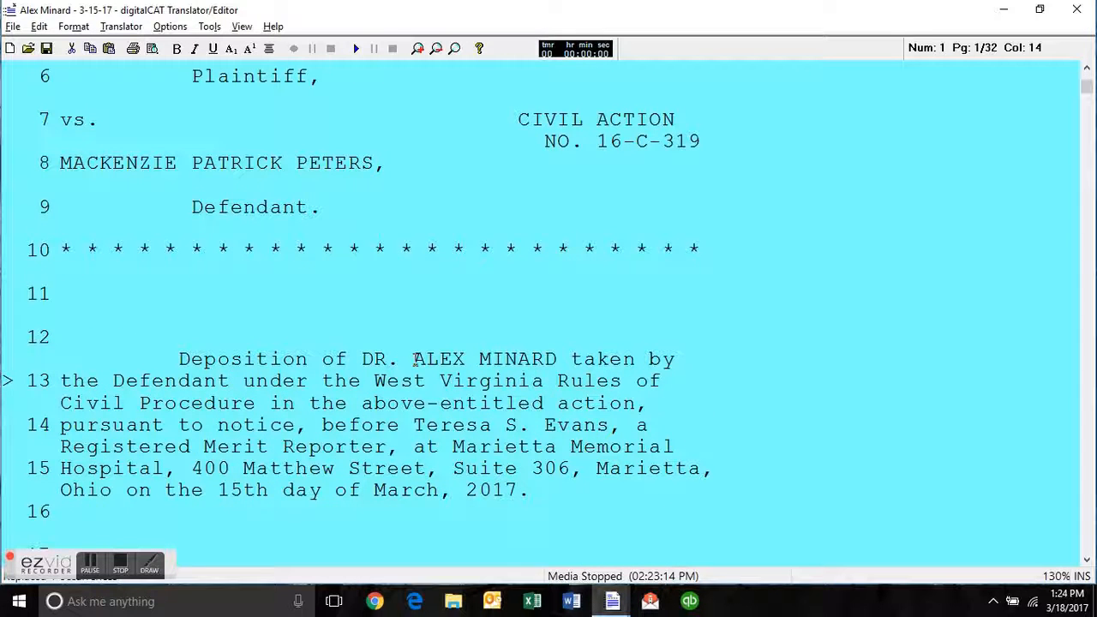
Go over the witness, defendant and deposition details on the title page, ending at the court name on line 1.
click(407, 359)
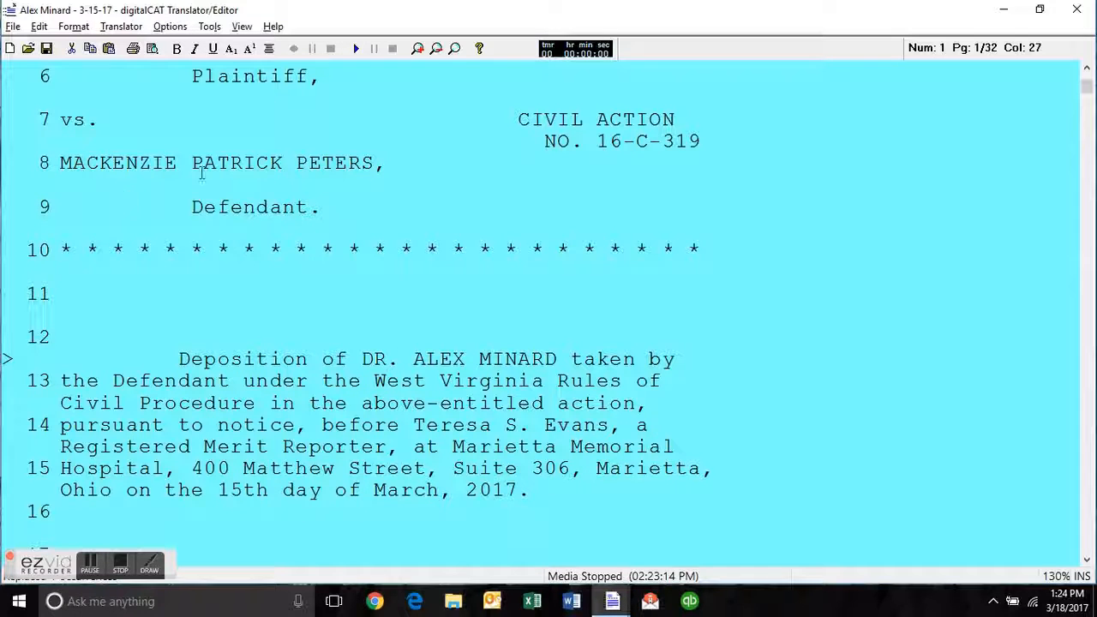
click(338, 161)
click(483, 312)
key(Down)
scroll(371, 377, up, 2)
drag(546, 469, 388, 490)
click(417, 440)
click(479, 463)
scroll(465, 187, up, 2)
click(424, 76)
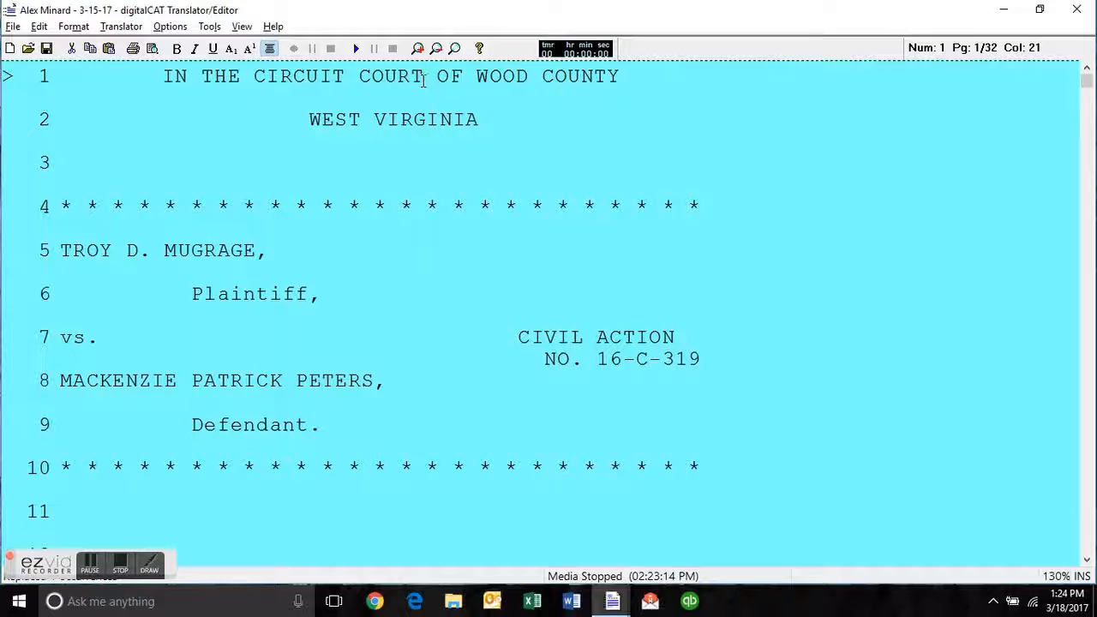
Replace "West Virginia" with "Federal" before "Rules of Civil Procedure" in the deposition paragraph on line 13.
scroll(453, 215, down, 2)
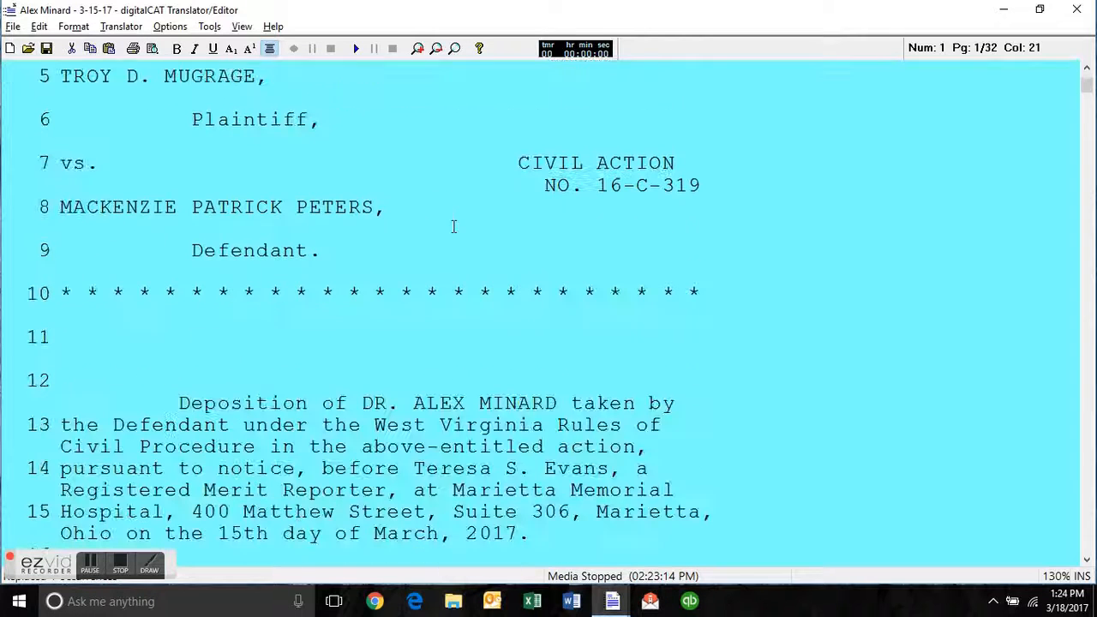
click(478, 427)
drag(544, 427, 378, 427)
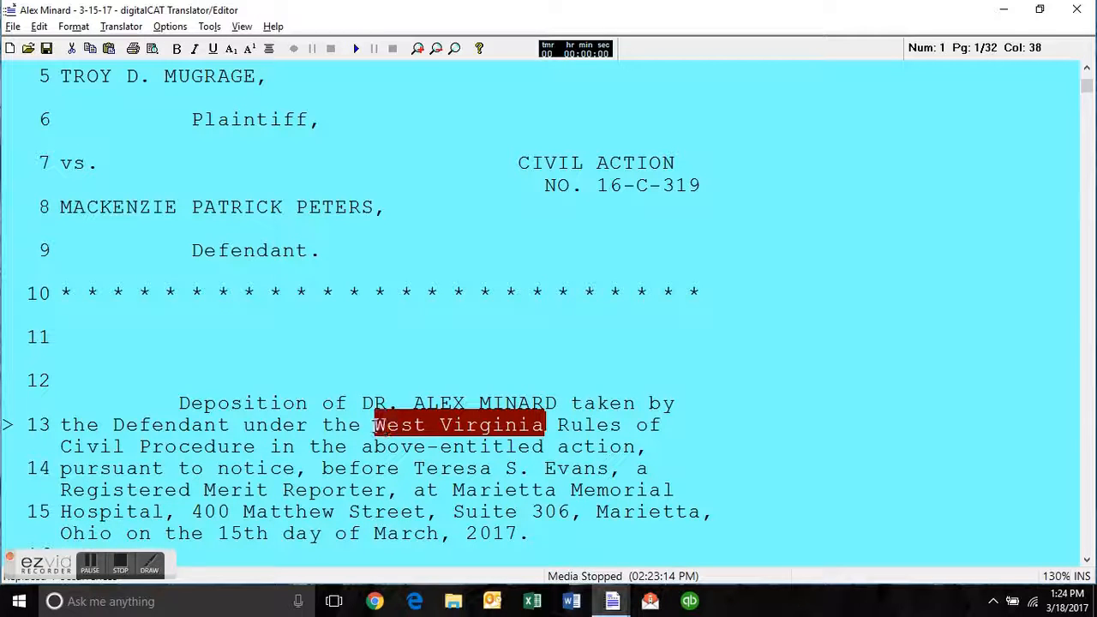
text(Federal)
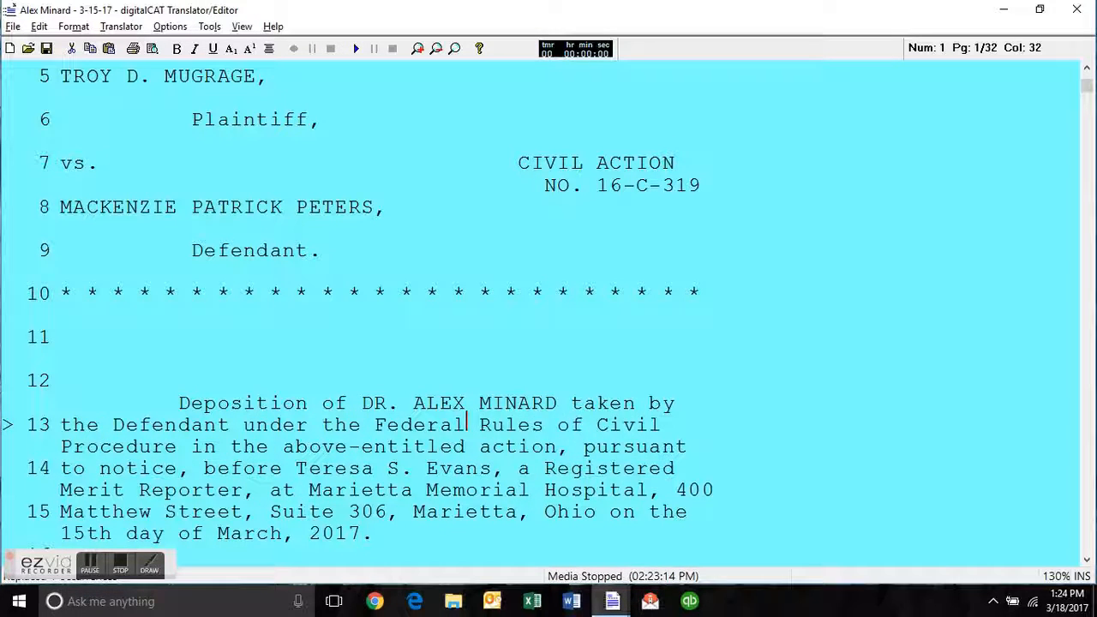
Replace "Federal" with "West Virginia" before "Rules of Civil Procedure" in the deposition paragraph on line 13.
key(BackSpace)
key(BackSpace)
key(BackSpace)
key(BackSpace)
key(BackSpace)
key(BackSpace)
key(BackSpace)
text(West Vir)
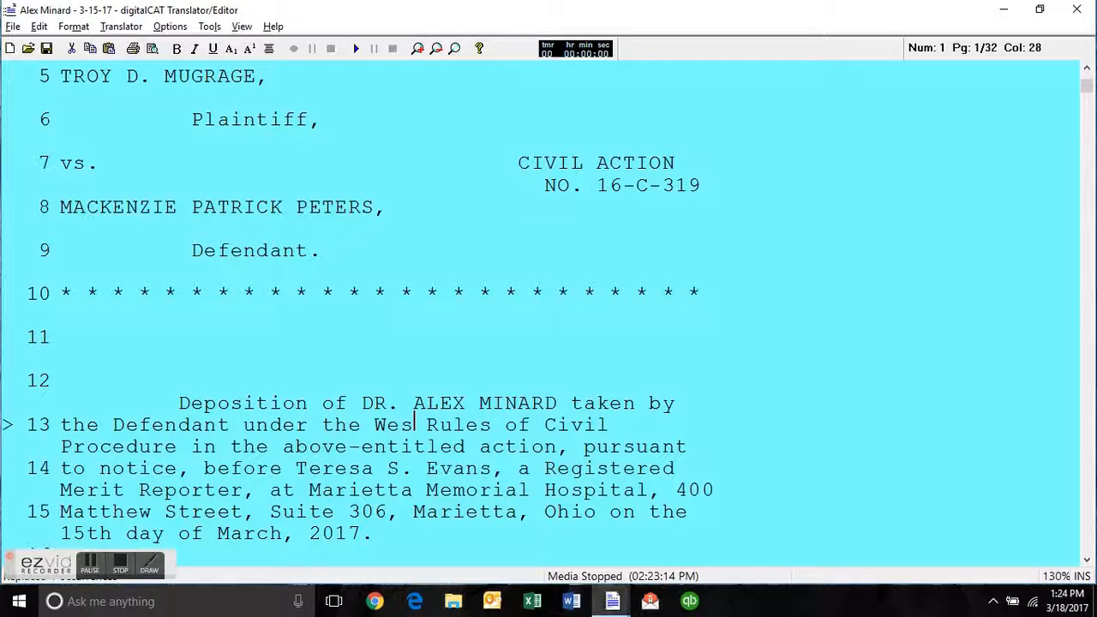
text(ginia)
click(544, 512)
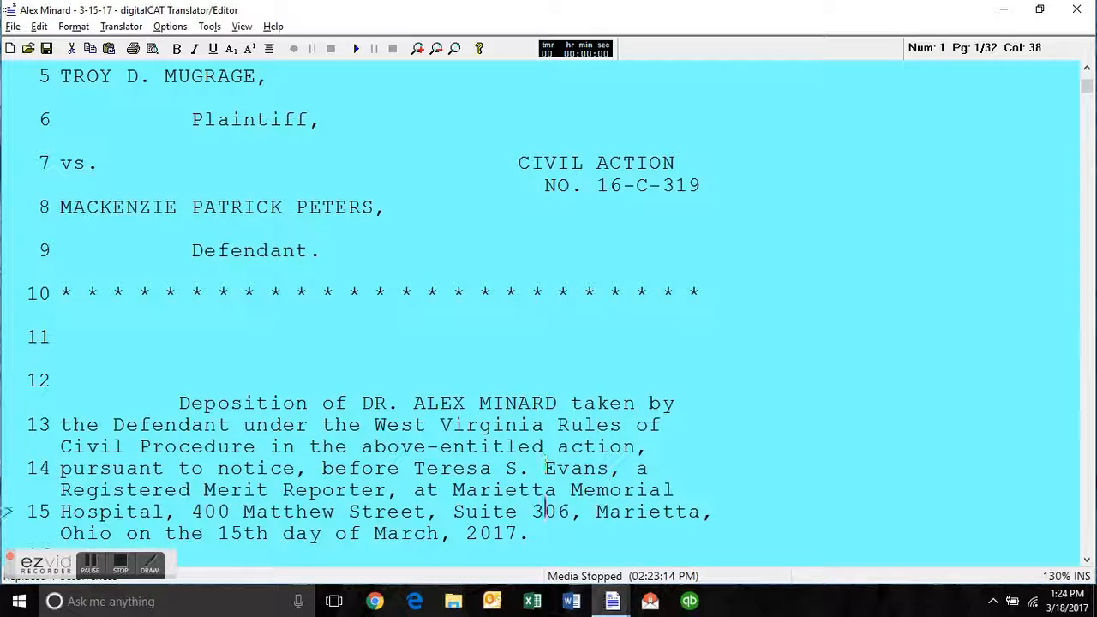
Look over the rest of the title page down to the reporting firm's details and the start of the appearances page.
key(Down)
key(Down)
key(Down)
key(Down)
key(Down)
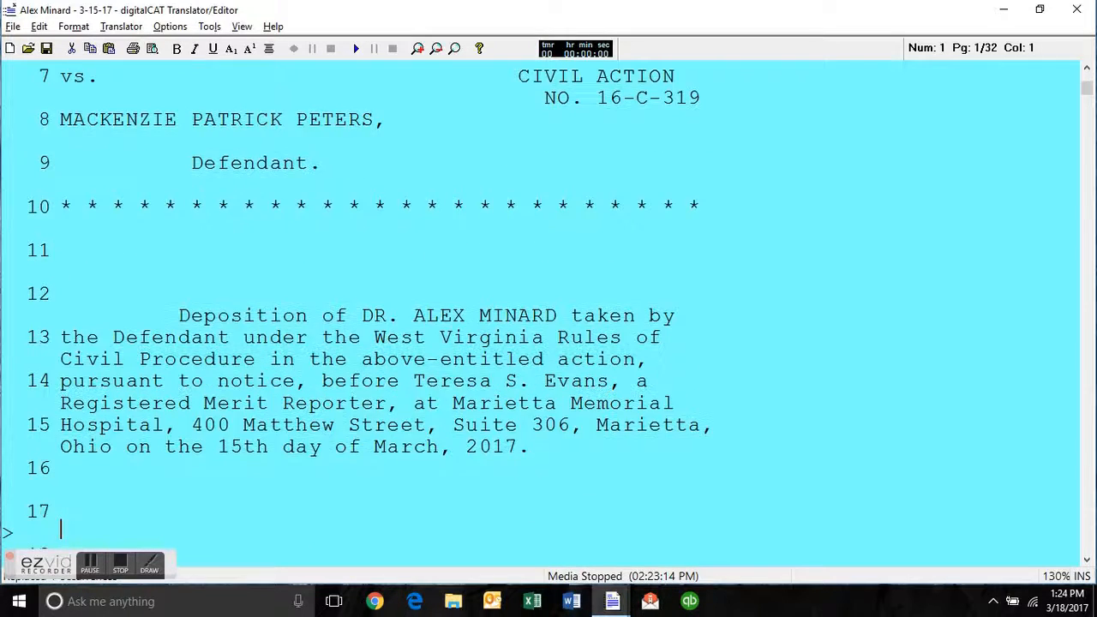
key(Down)
key(Down)
key(Down)
key(Down)
key(Down)
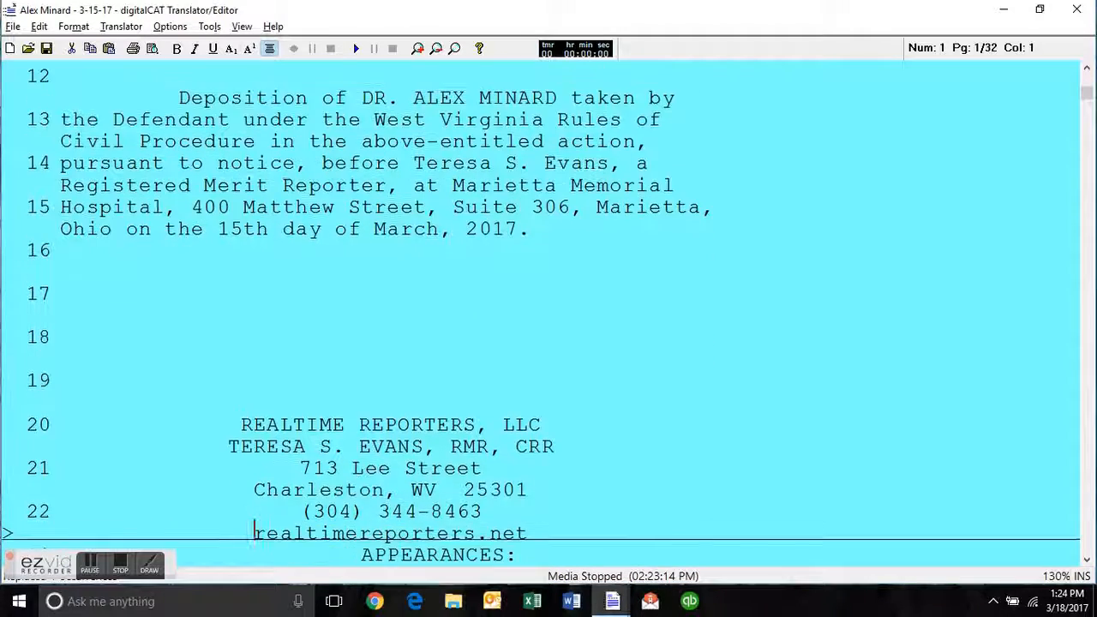
key(Down)
key(Down)
key(Down)
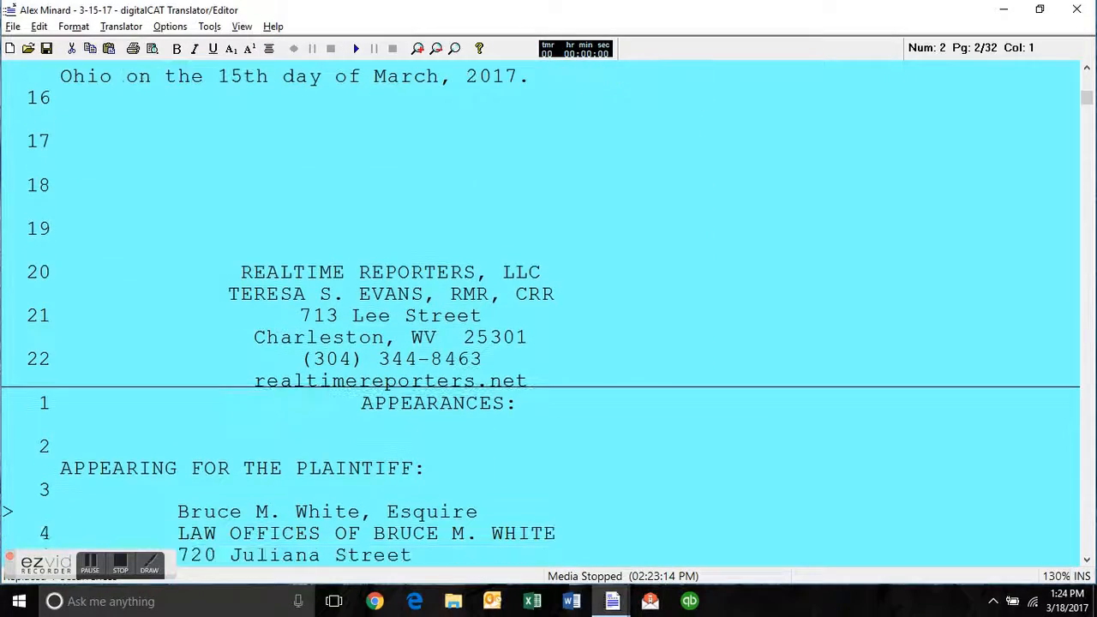
scroll(549, 309, up, 10)
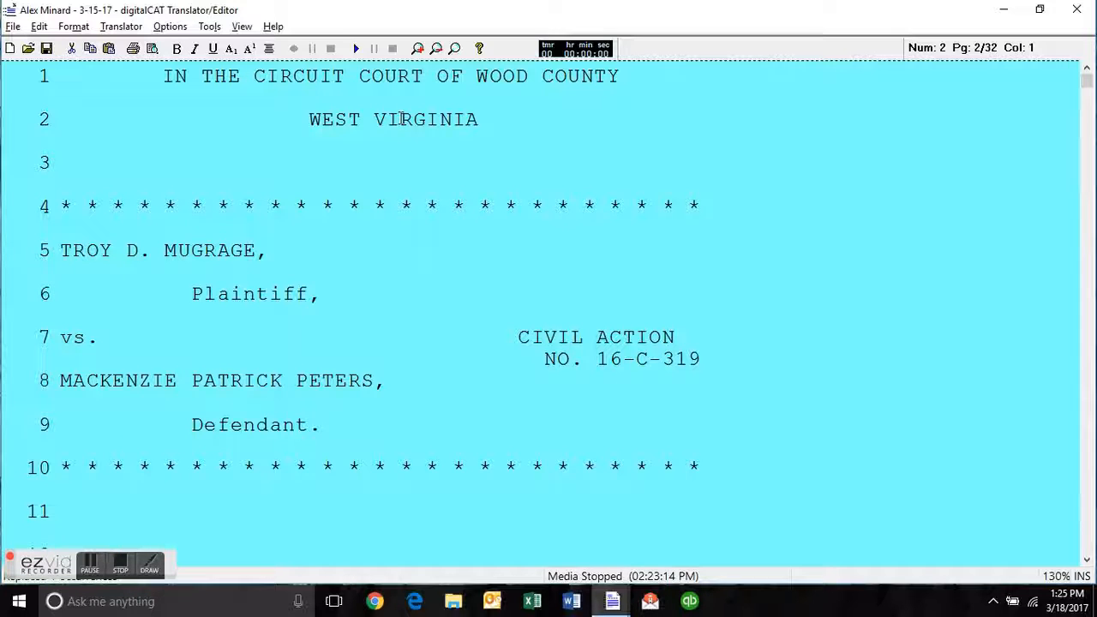
Examine the layout of the whole title page at 70% zoom.
click(438, 49)
click(437, 49)
click(437, 49)
click(437, 49)
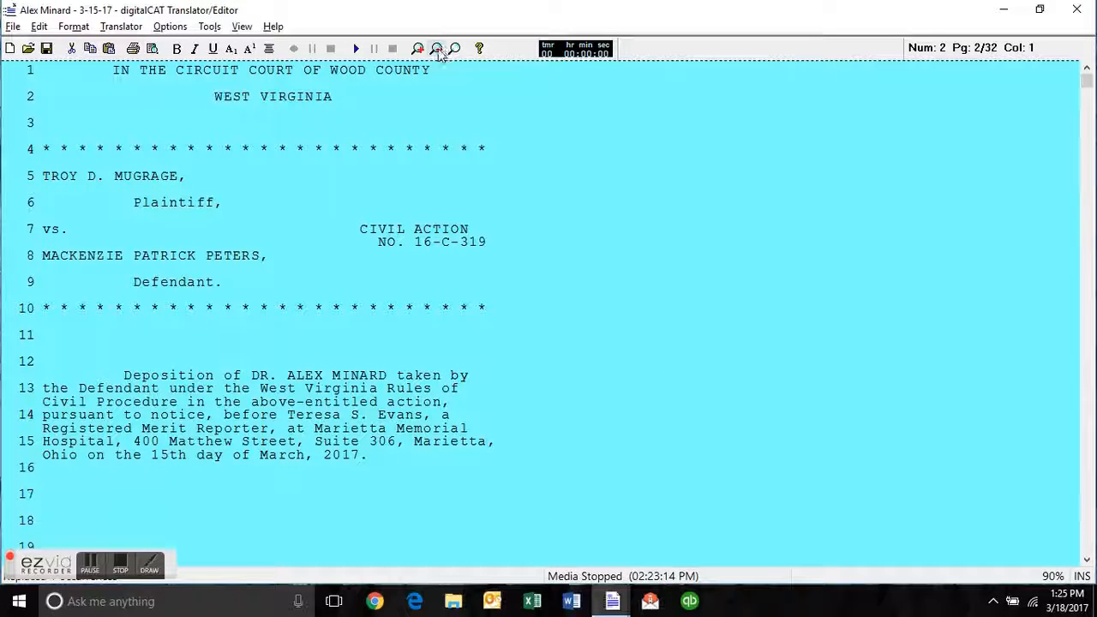
click(437, 49)
click(437, 49)
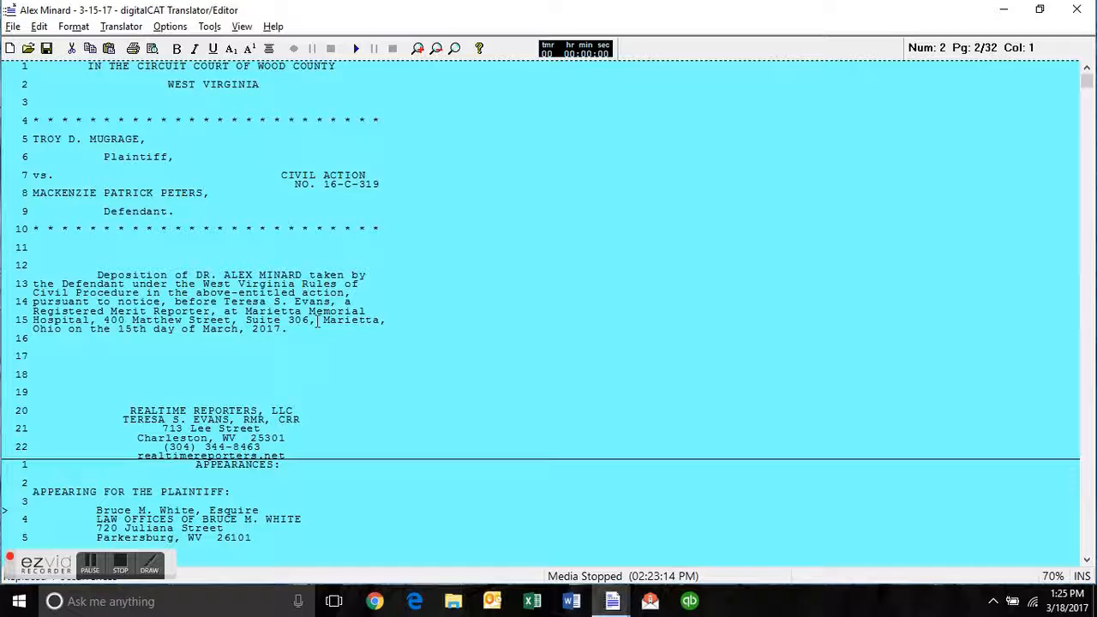
click(217, 370)
click(186, 248)
scroll(333, 265, down, 2)
scroll(333, 266, up, 1)
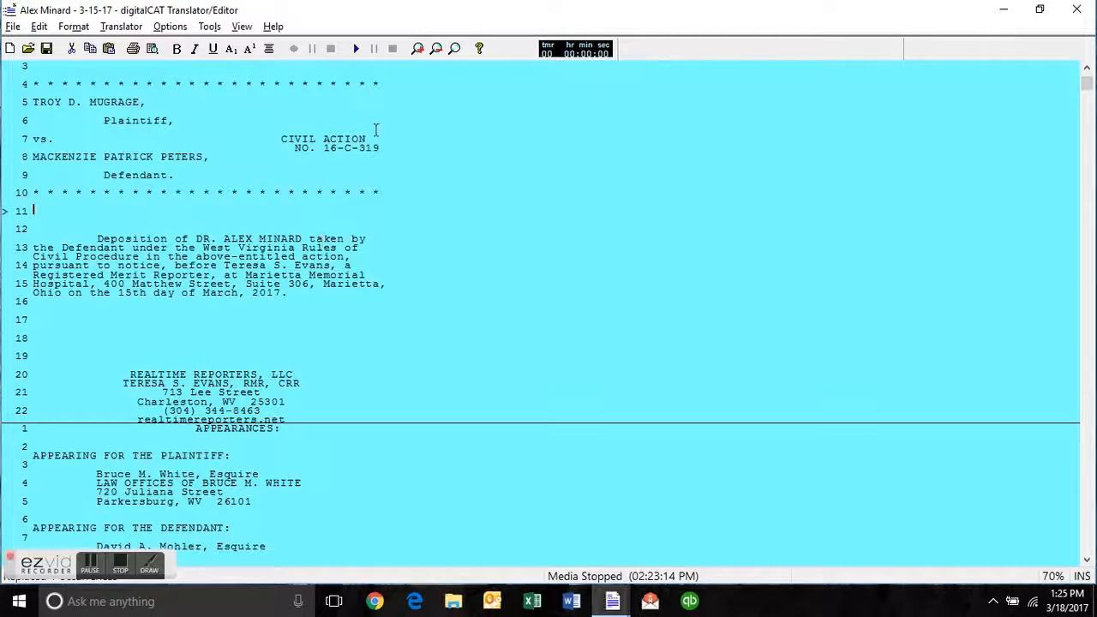
Examine the plaintiff's and defendant's counsel listings on the appearances page at 130% zoom, continuing to the start of the testimony.
click(418, 48)
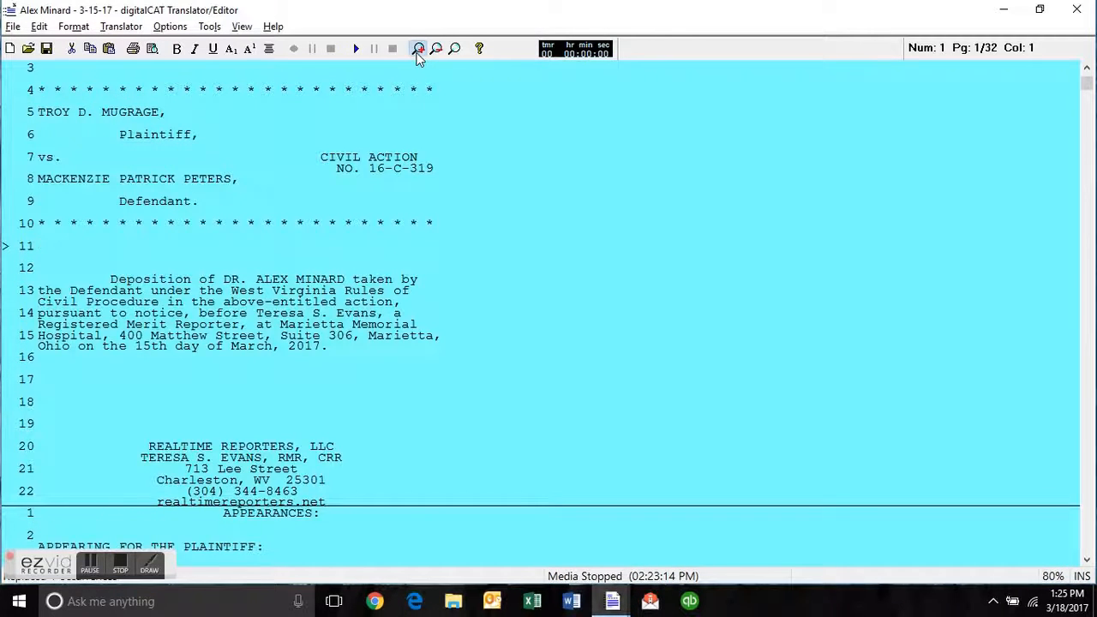
click(418, 48)
click(418, 48)
click(417, 48)
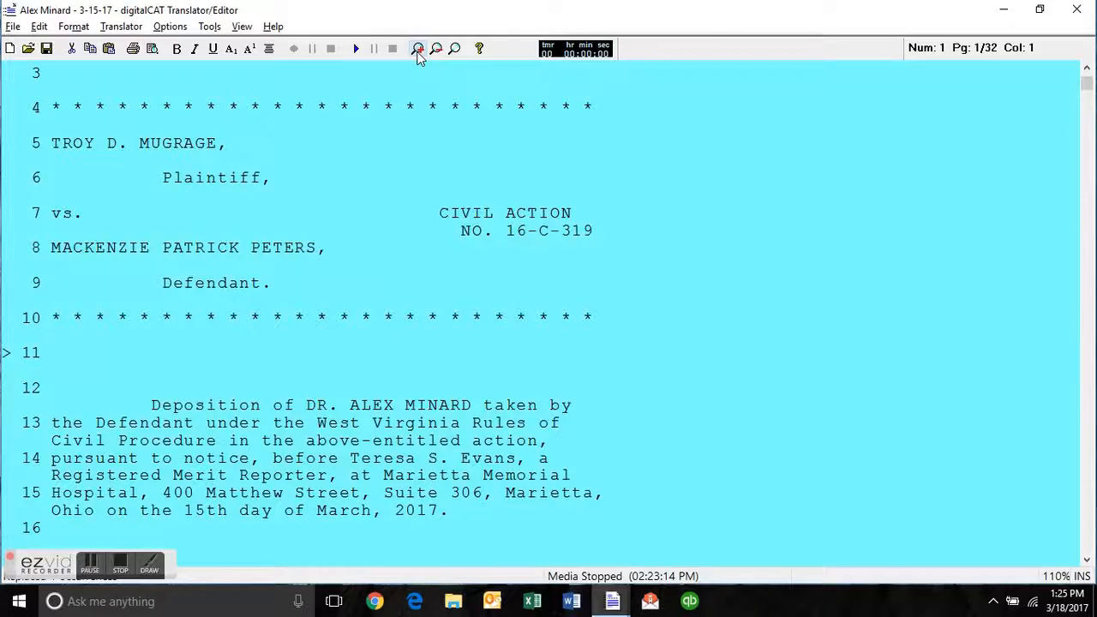
click(417, 48)
click(417, 48)
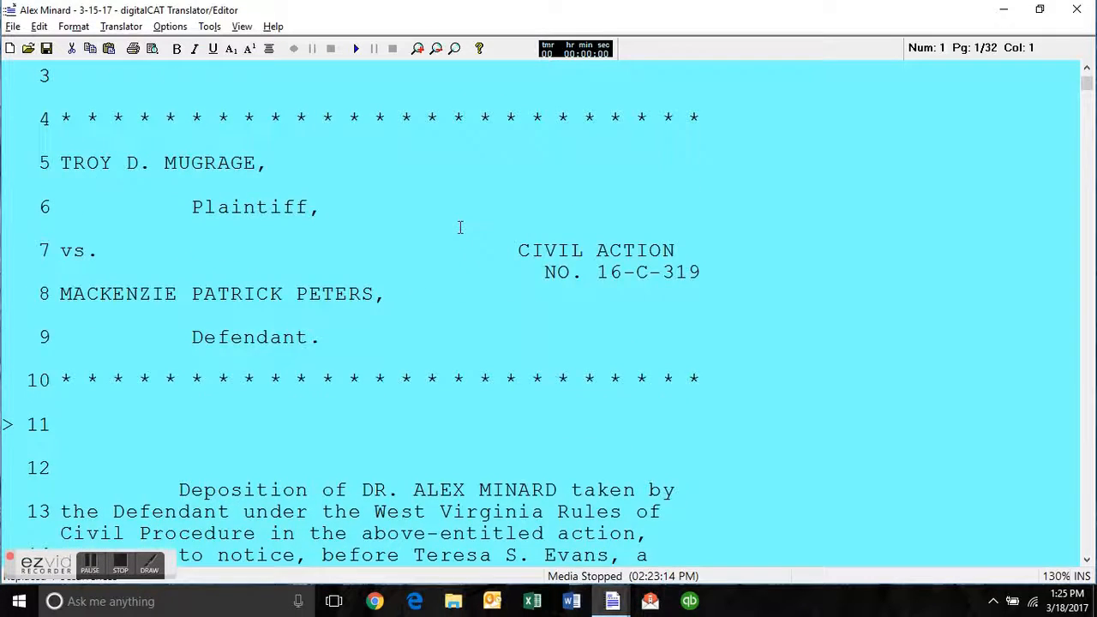
scroll(458, 227, down, 5)
scroll(458, 227, down, 2)
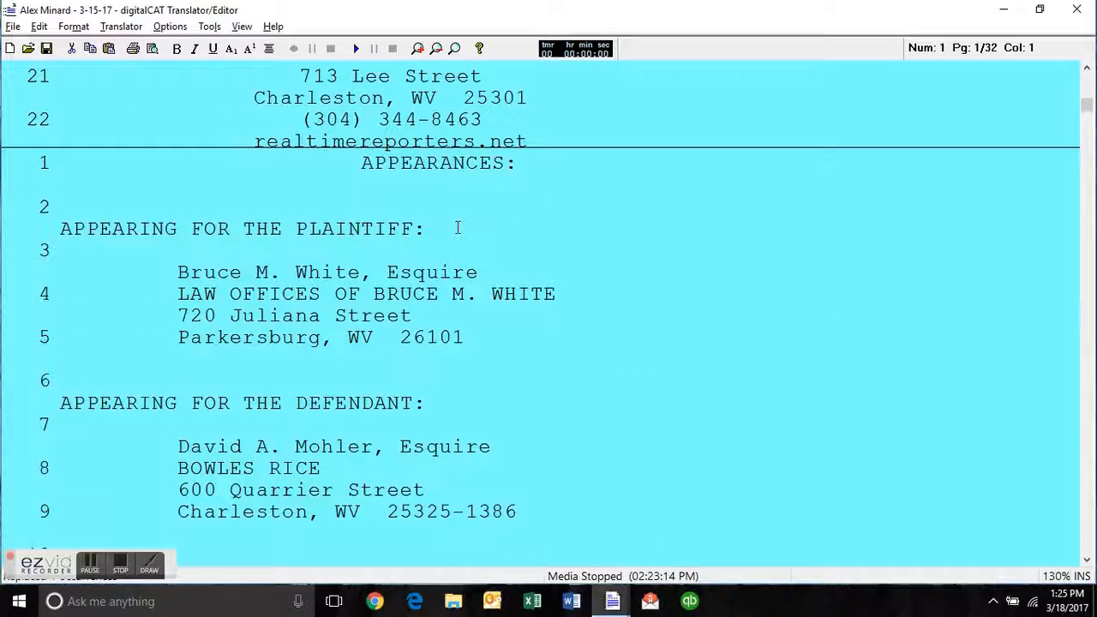
scroll(458, 227, down, 3)
scroll(458, 174, up, 1)
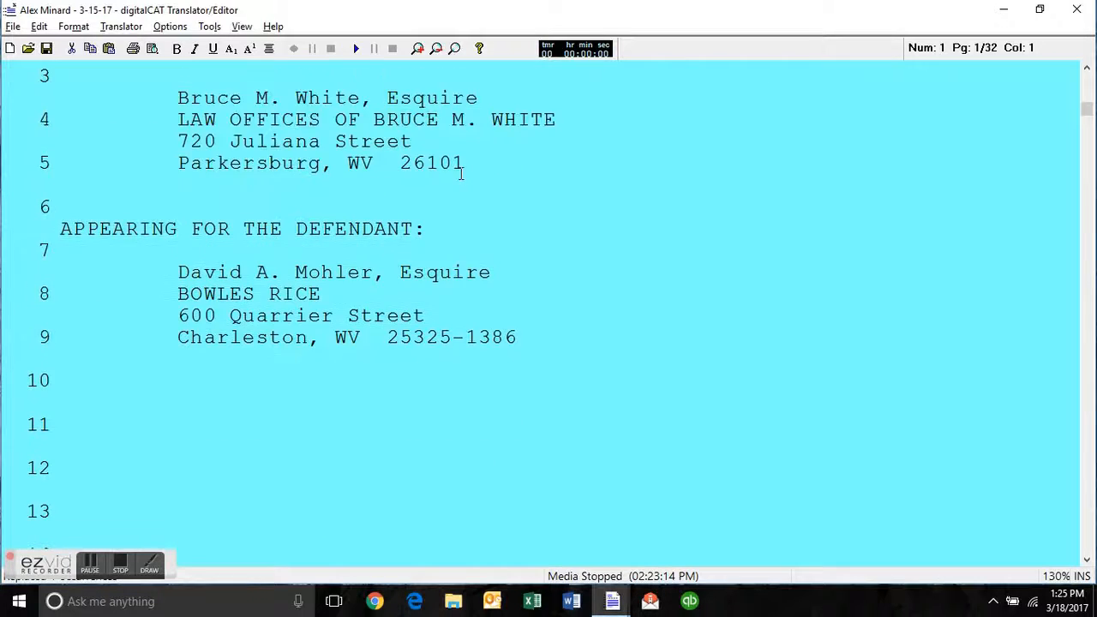
scroll(468, 177, up, 2)
click(468, 178)
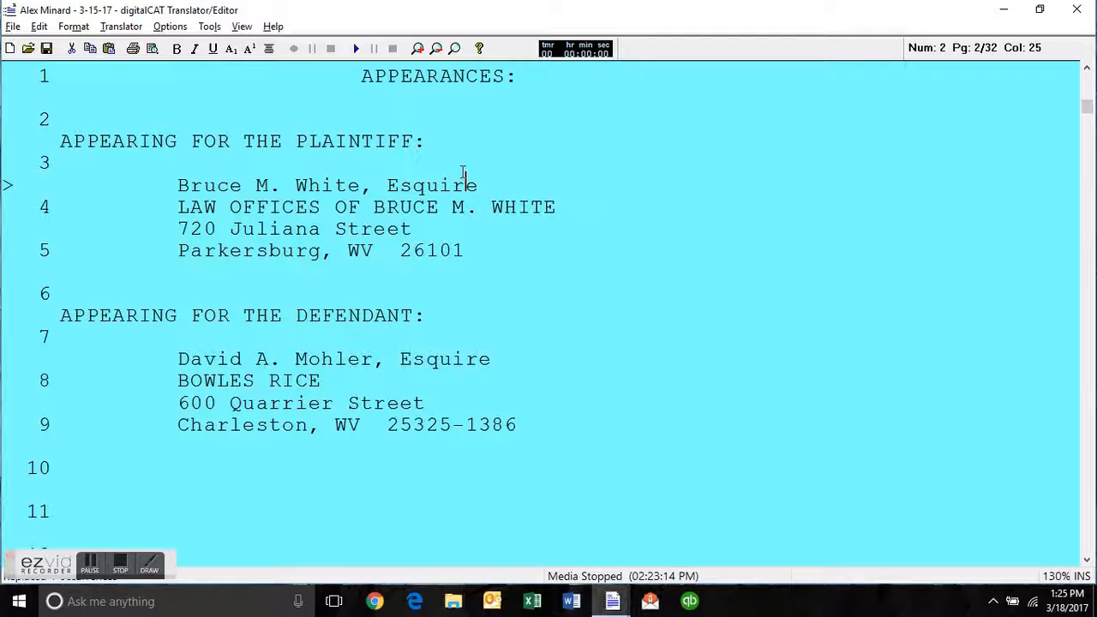
double_click(329, 186)
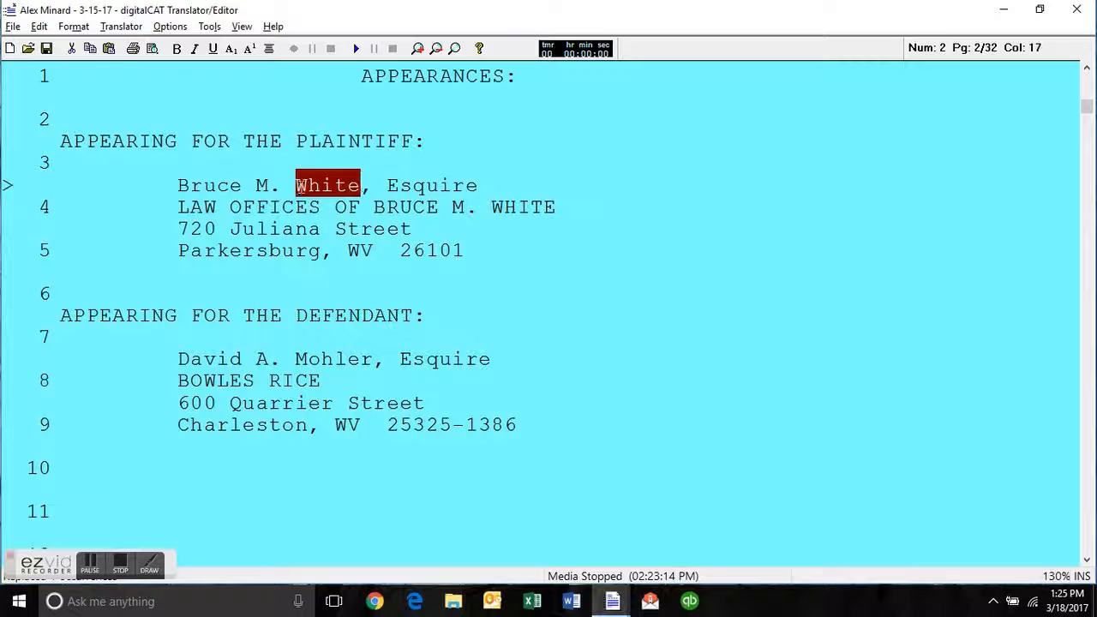
click(348, 186)
click(453, 249)
scroll(479, 262, down, 5)
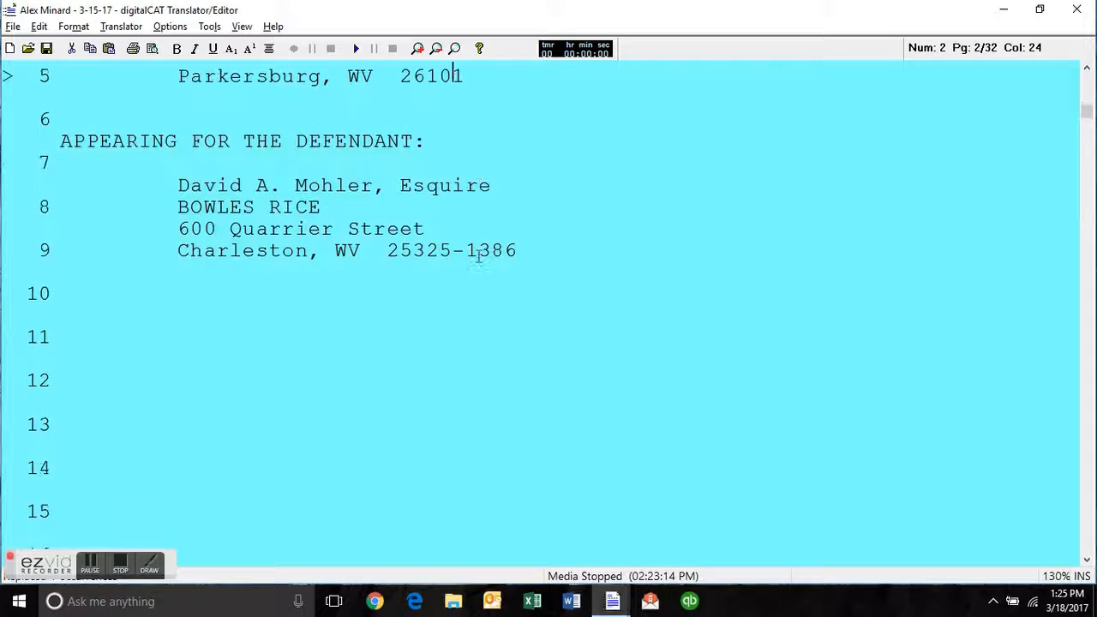
scroll(480, 257, down, 6)
scroll(479, 256, up, 2)
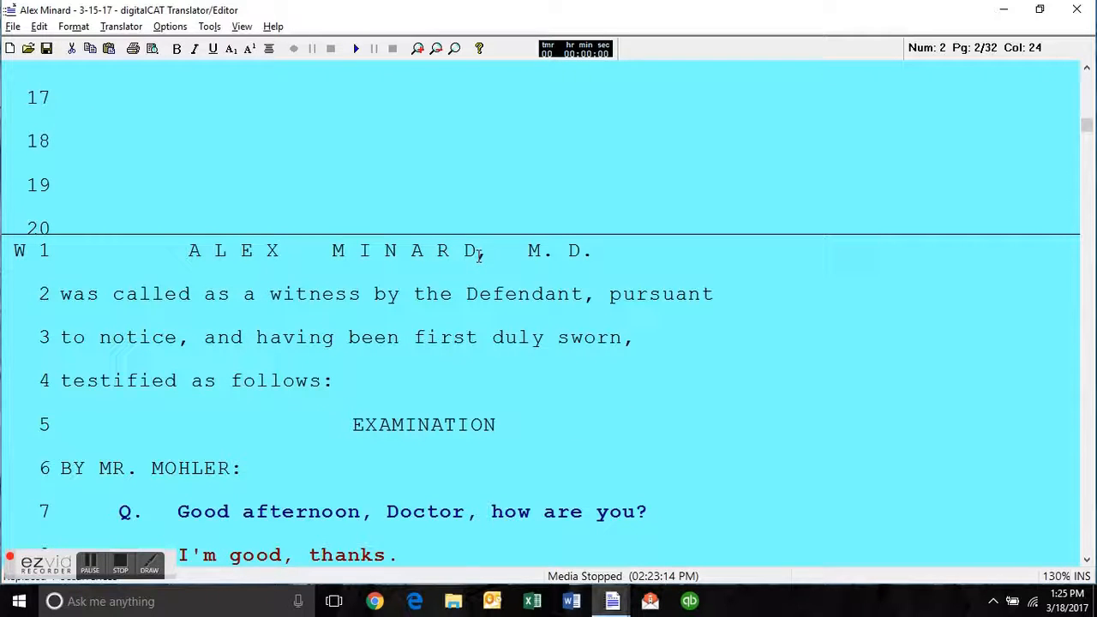
Mark the spaced-out witness name on line 1 of page 3 as a new witness, keeping the suggested name.
click(471, 351)
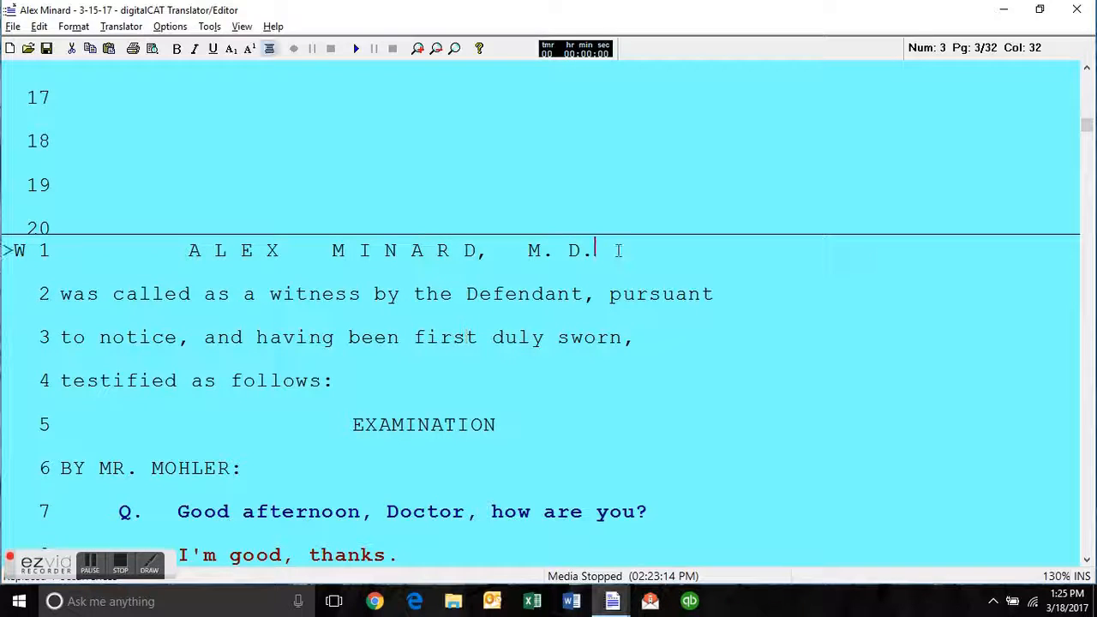
drag(617, 250, 171, 255)
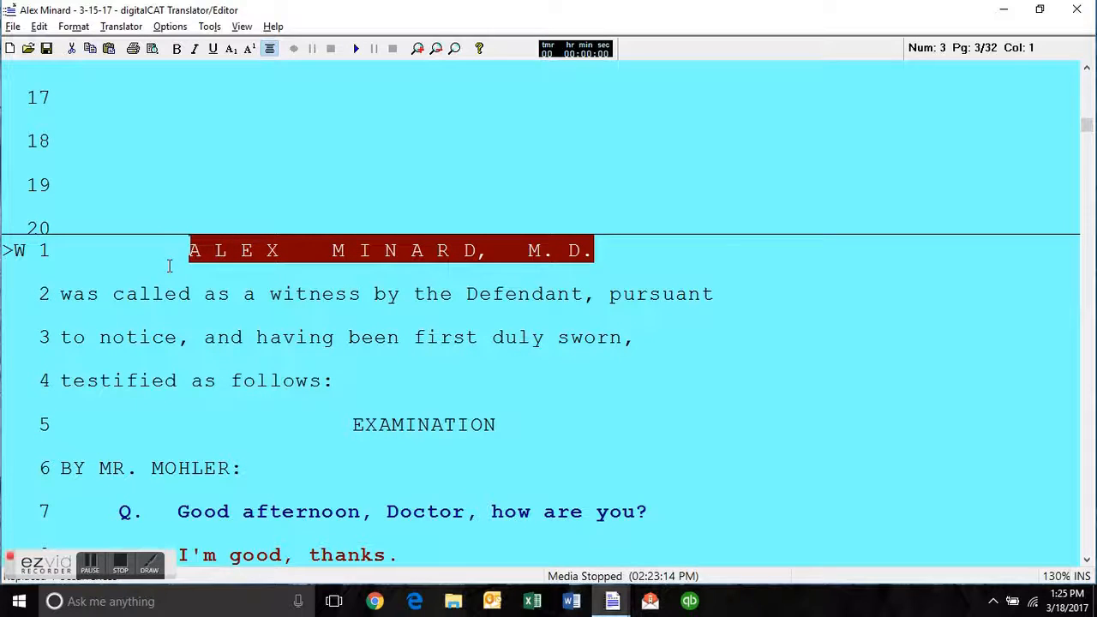
key(ctrl+w)
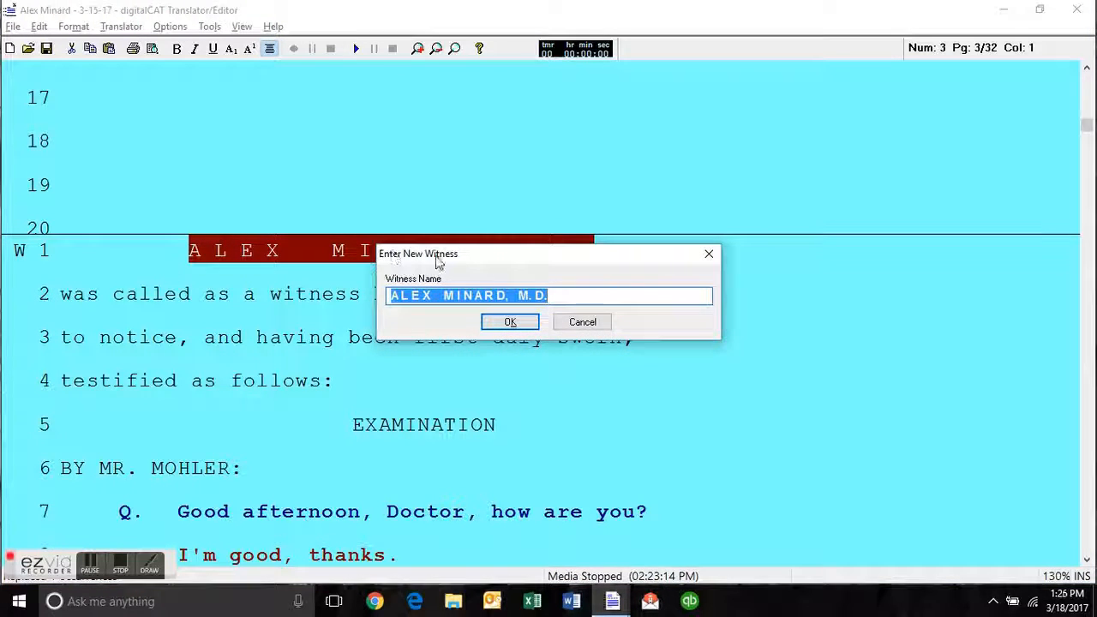
click(520, 325)
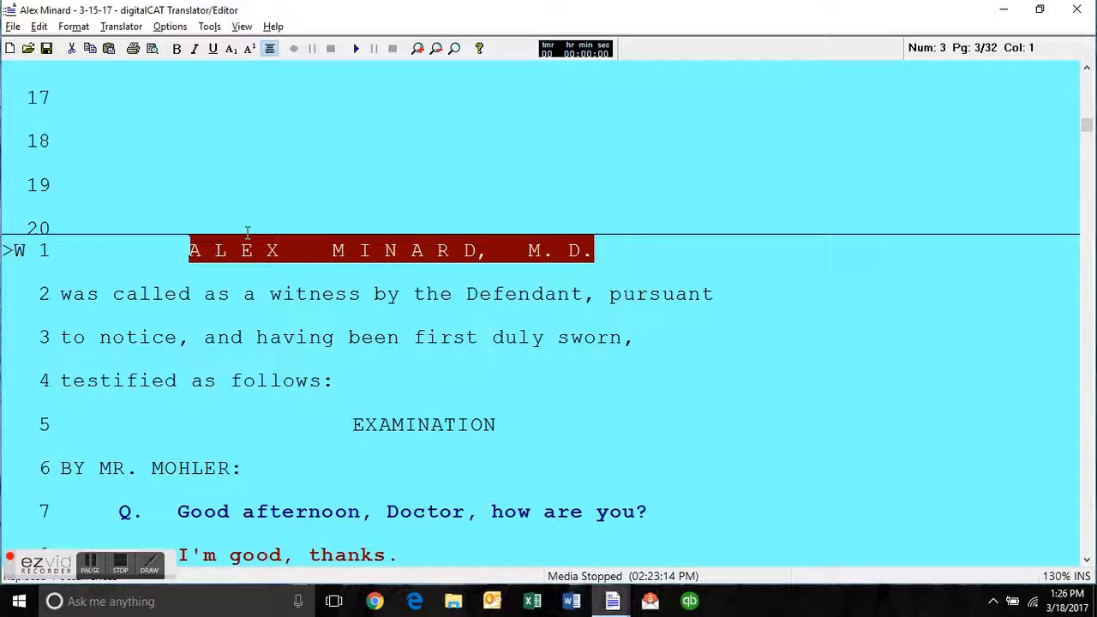
click(192, 196)
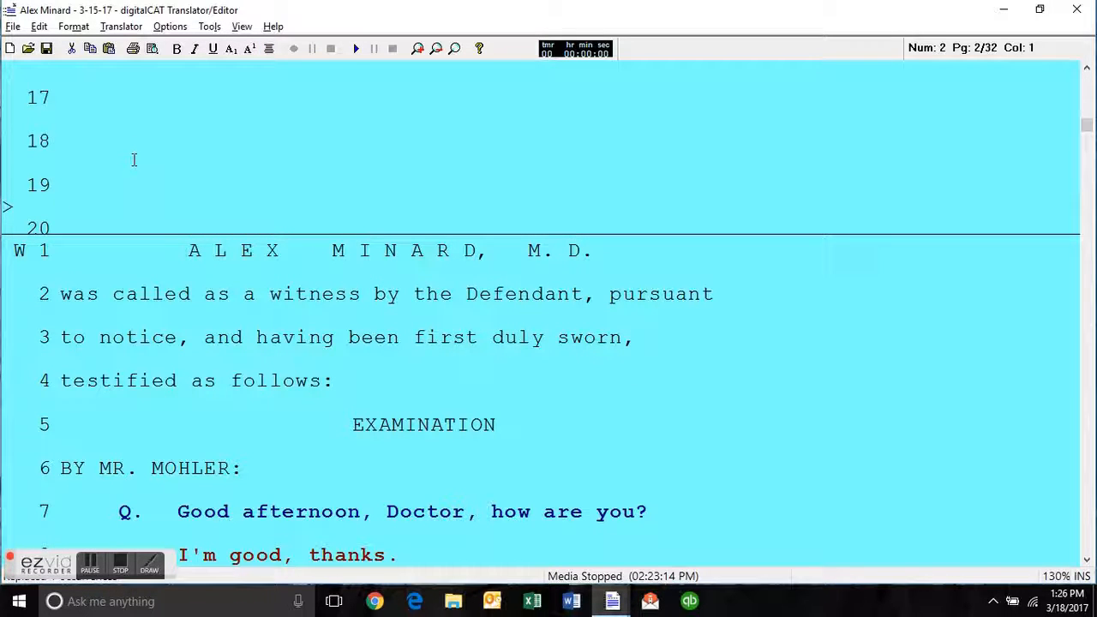
click(307, 249)
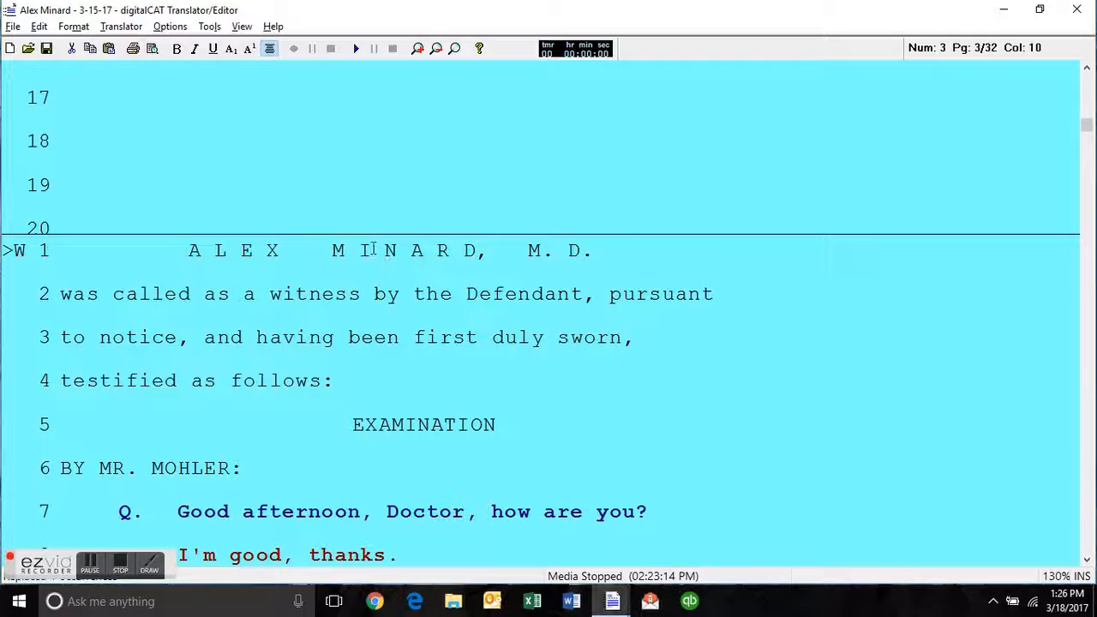
click(270, 249)
Add a new line below the examiner's byline on line 6 and enter the examining attorney's speaker label there.
click(403, 422)
click(64, 467)
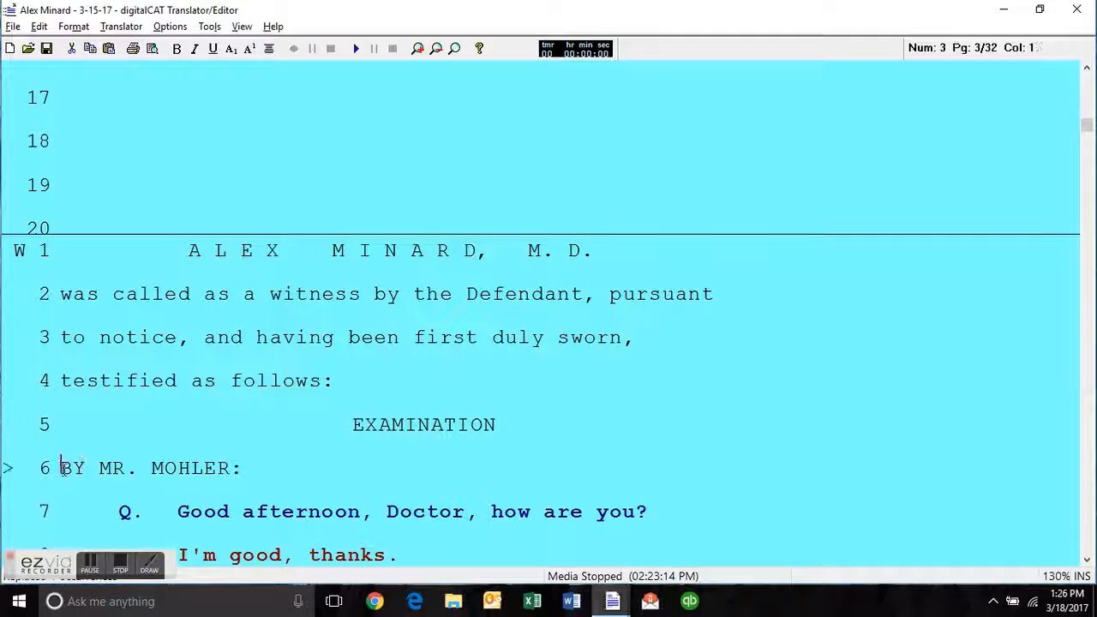
click(249, 468)
key(Return)
key(alt+s)
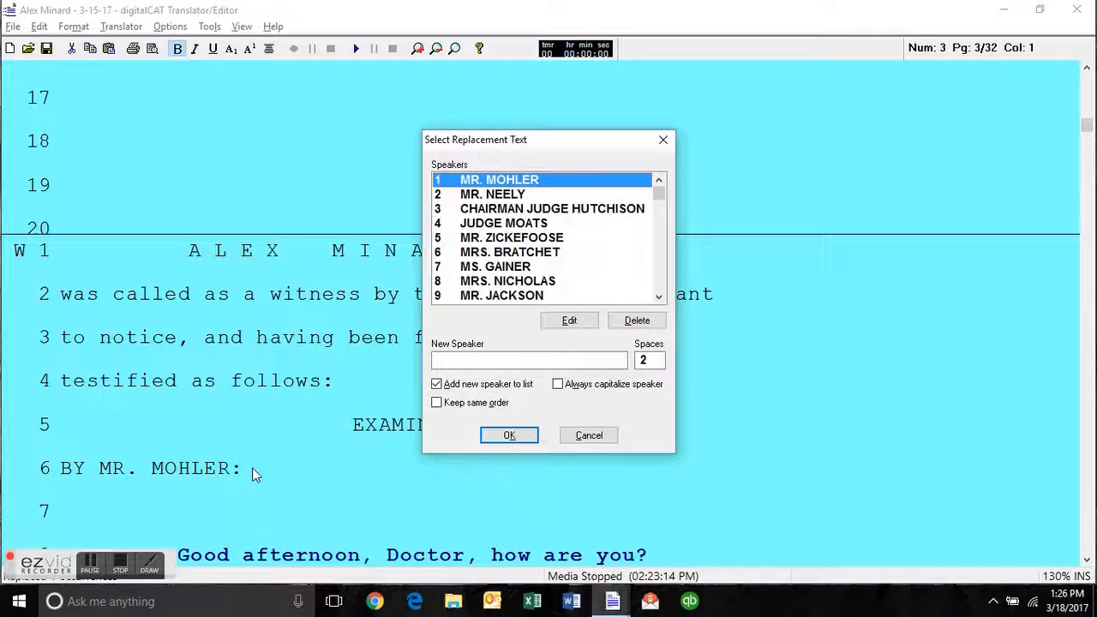
key(Escape)
text(MR. MOHLER:)
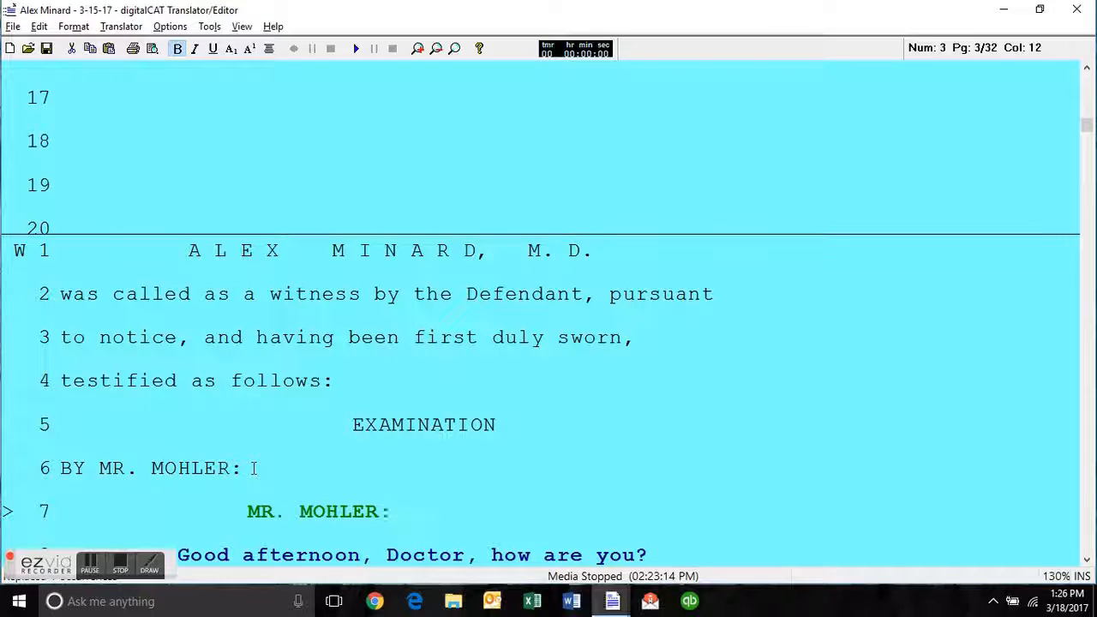
Compare the speaker label on line 7 with the examiner's byline above it, and delete the speaker label line.
key(Up)
key(Up)
key(Up)
key(Up)
key(Up)
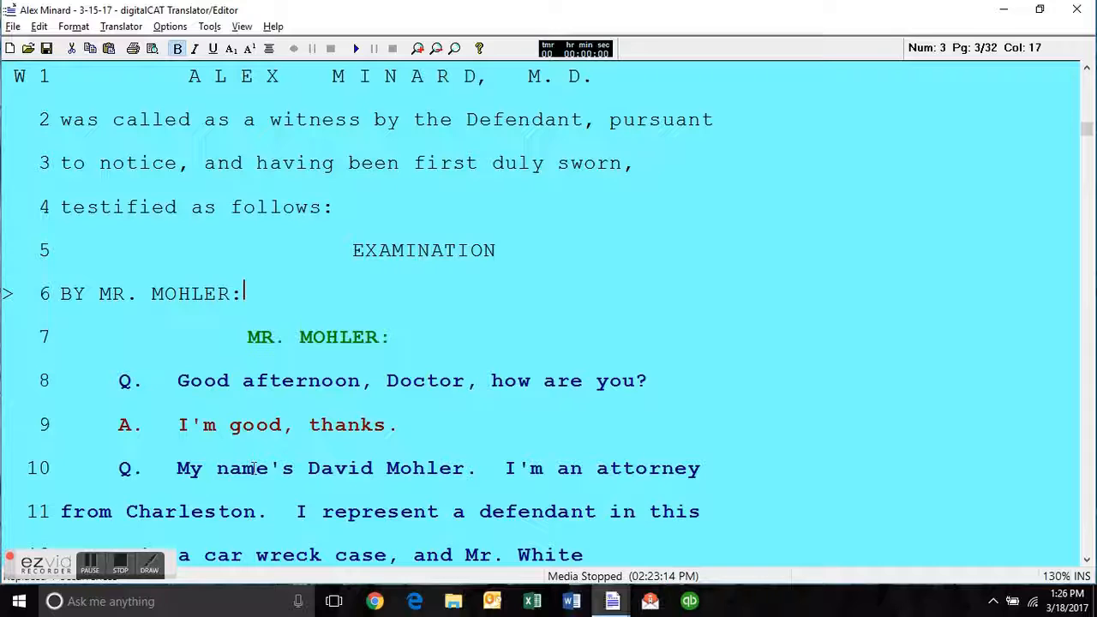
click(86, 294)
click(60, 296)
click(245, 324)
click(247, 334)
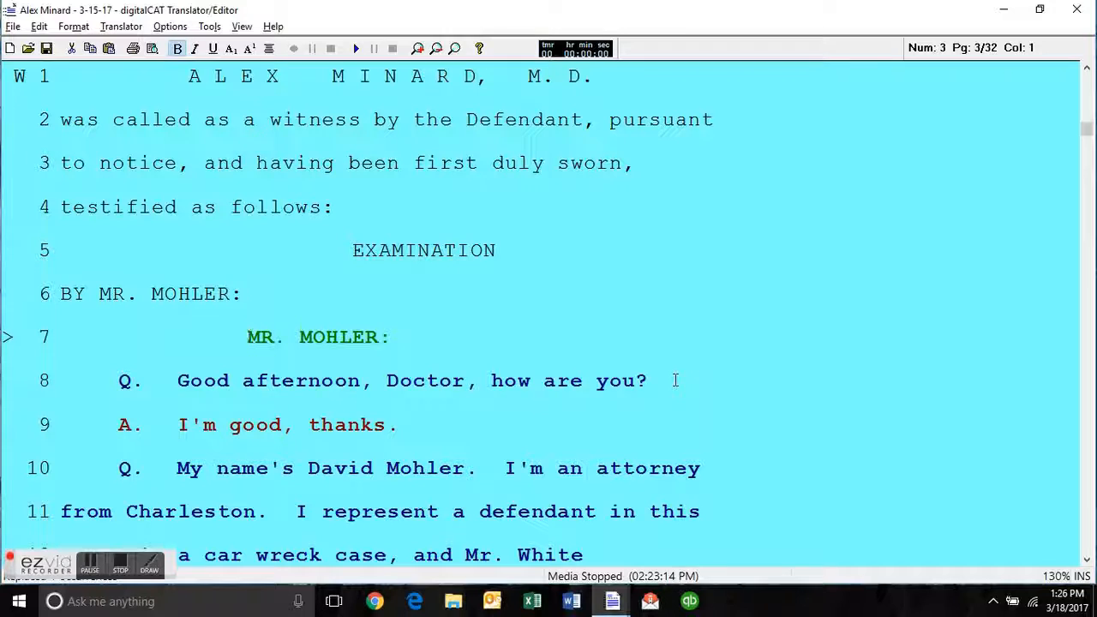
key(ctrl+y)
key(Up)
key(Right)
key(Right)
key(Right)
key(Right)
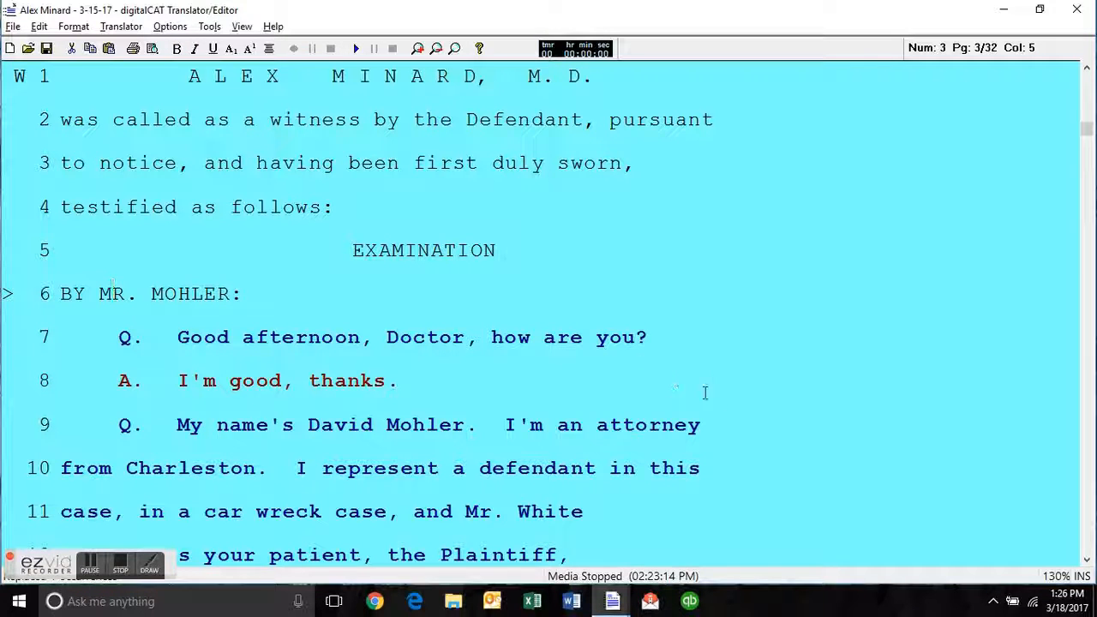
Add a line below the byline on line 6, insert the first listed speaker and convert the label into a "BY" byline.
click(258, 295)
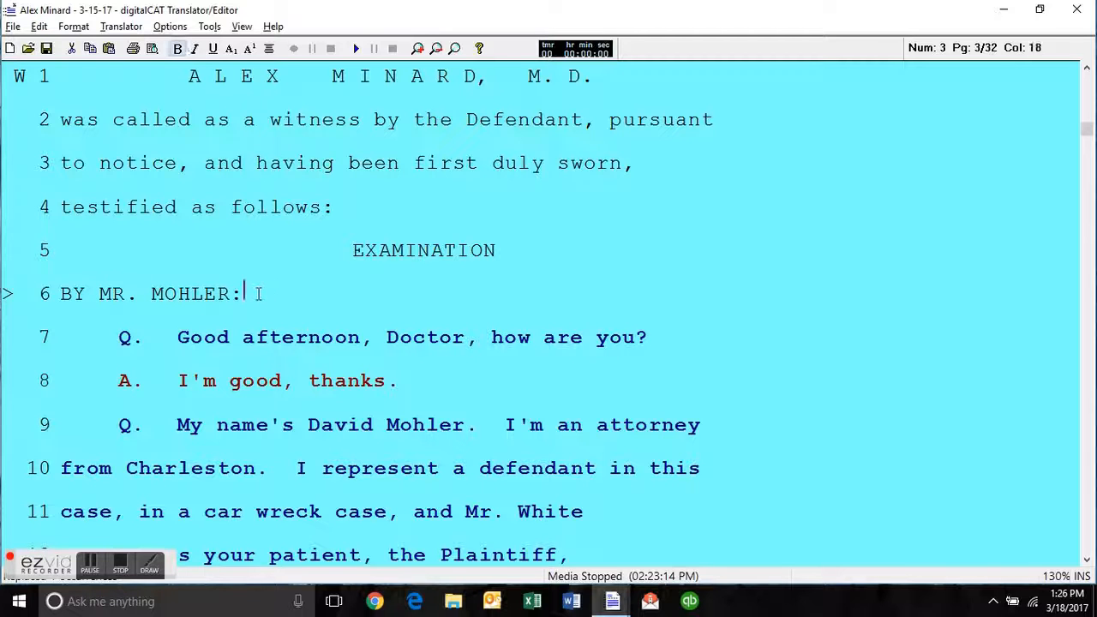
key(Return)
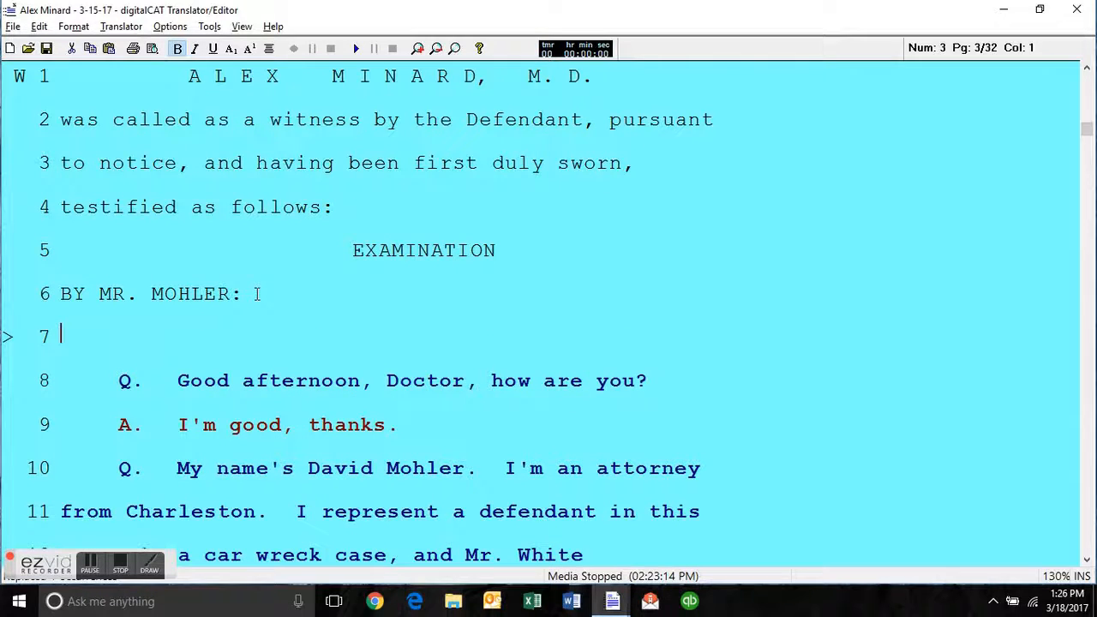
key(alt+s)
key(Return)
key(Up)
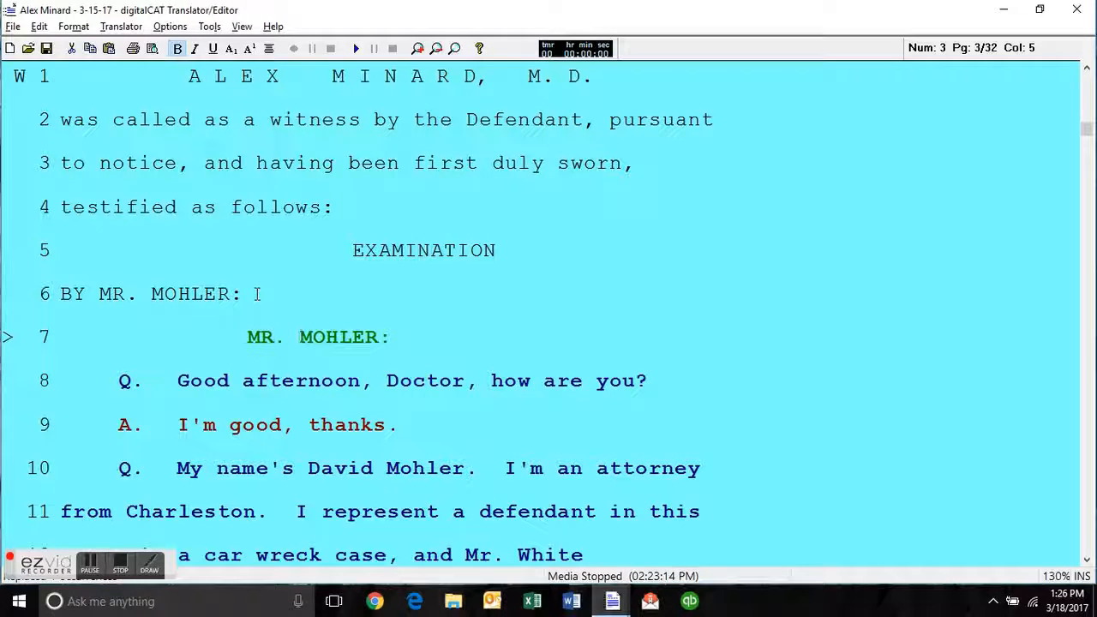
key(alt+b)
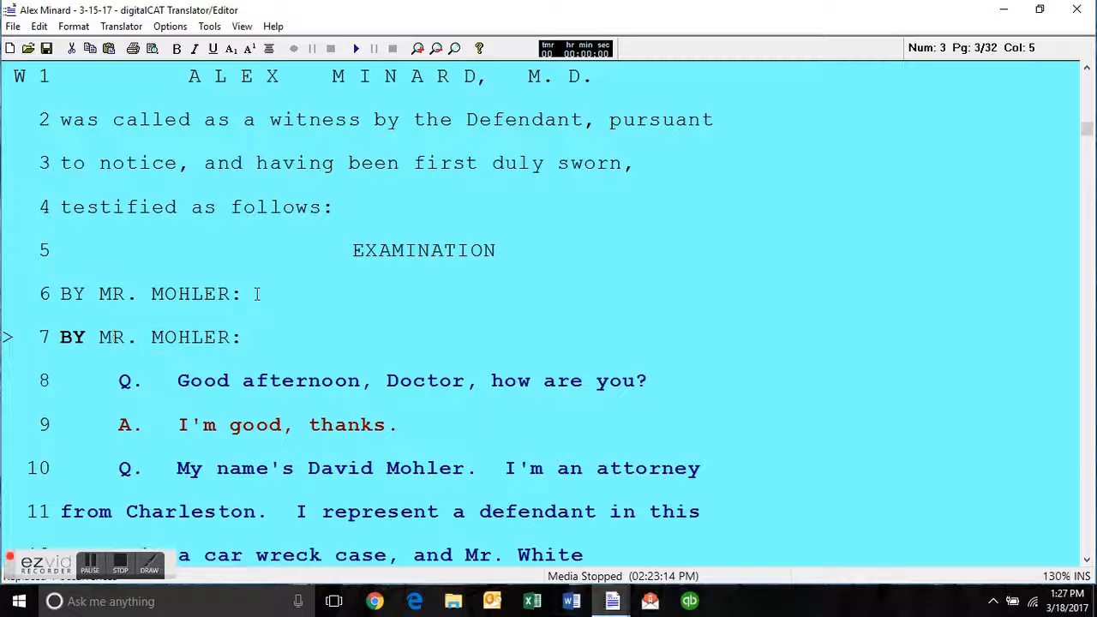
Compare the new byline on line 7 with the existing byline on line 6.
key(Down)
key(Up)
key(Up)
key(Up)
key(End)
key(Down)
key(Down)
key(Up)
key(Up)
key(Down)
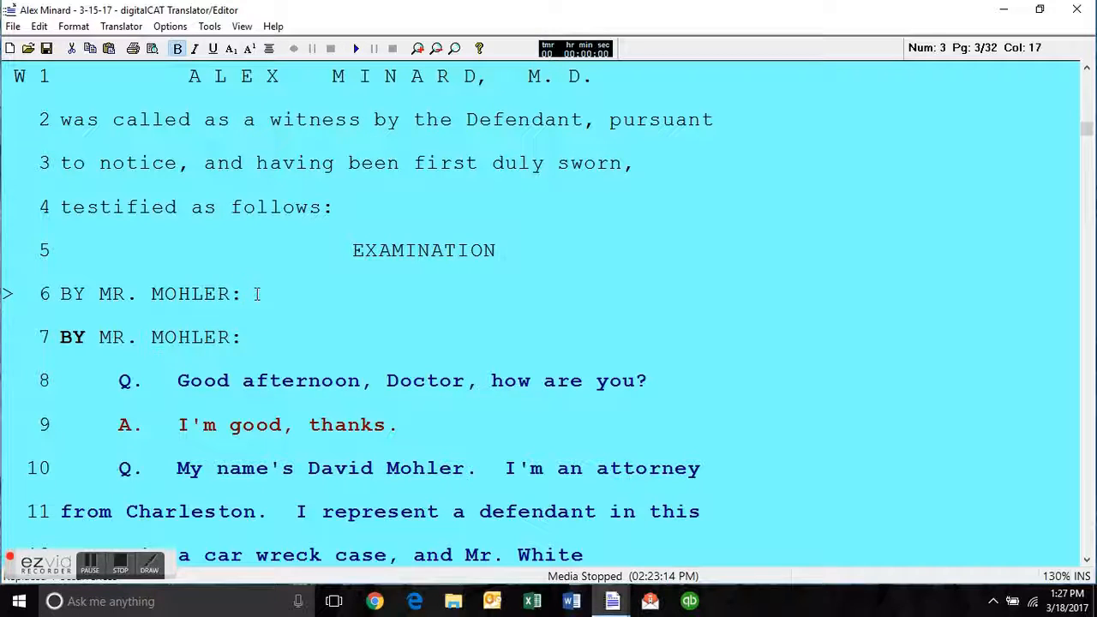
Delete the duplicate examiner's byline on line 7, directly above the first question.
key(Down)
key(ctrl+y)
key(Down)
key(Down)
key(Down)
key(Down)
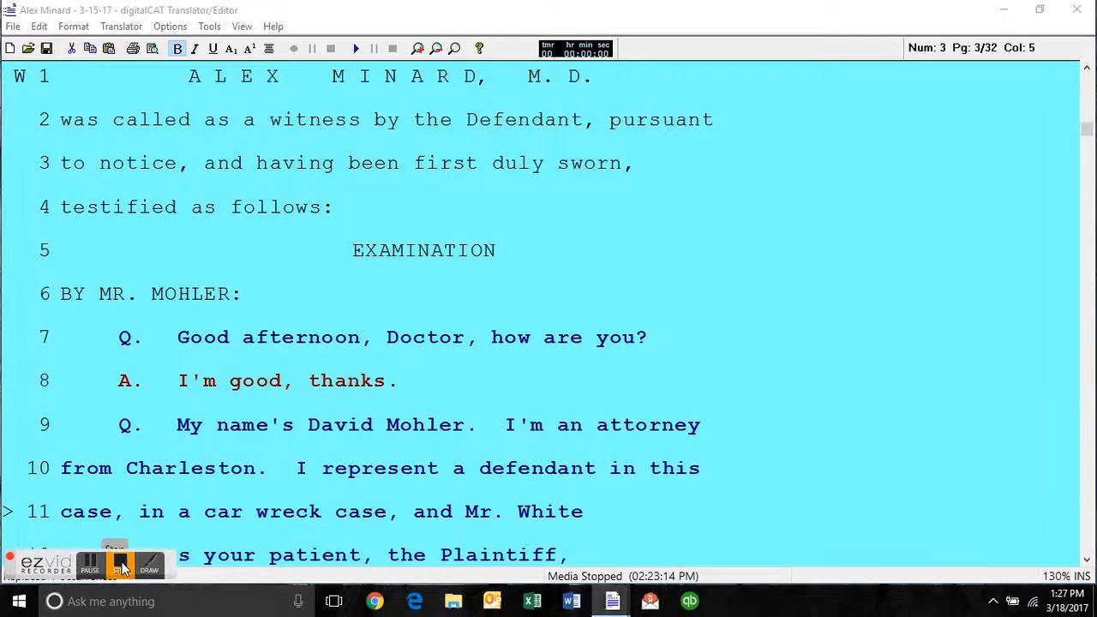
click(121, 568)
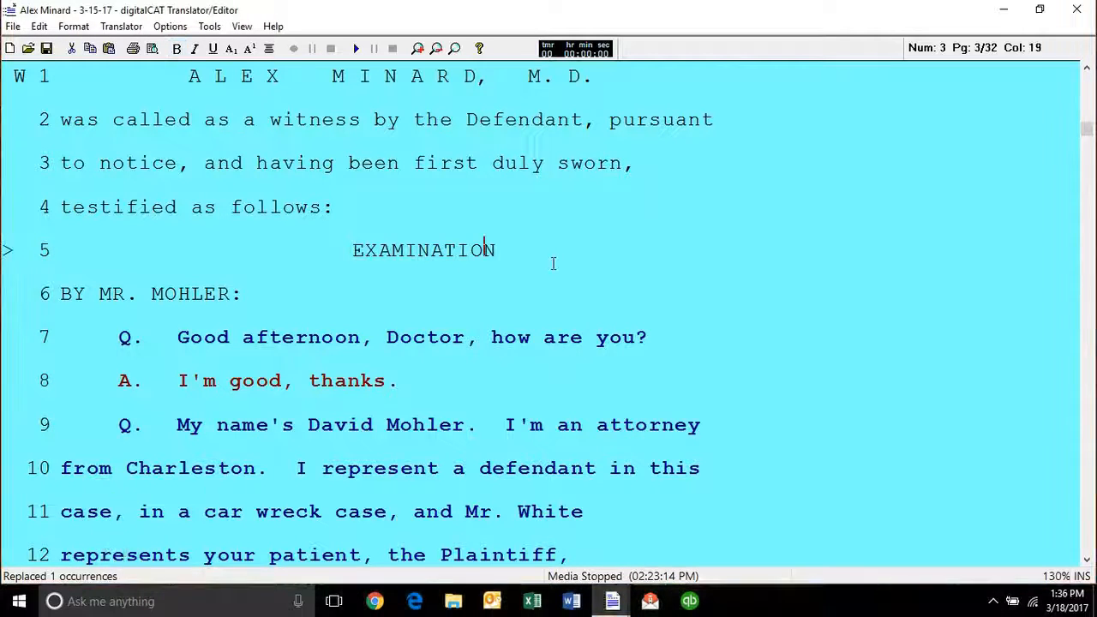
Place the cursor in the first question on line 7, play the synchronized audio and stop playback.
scroll(551, 301, up, 1)
click(529, 385)
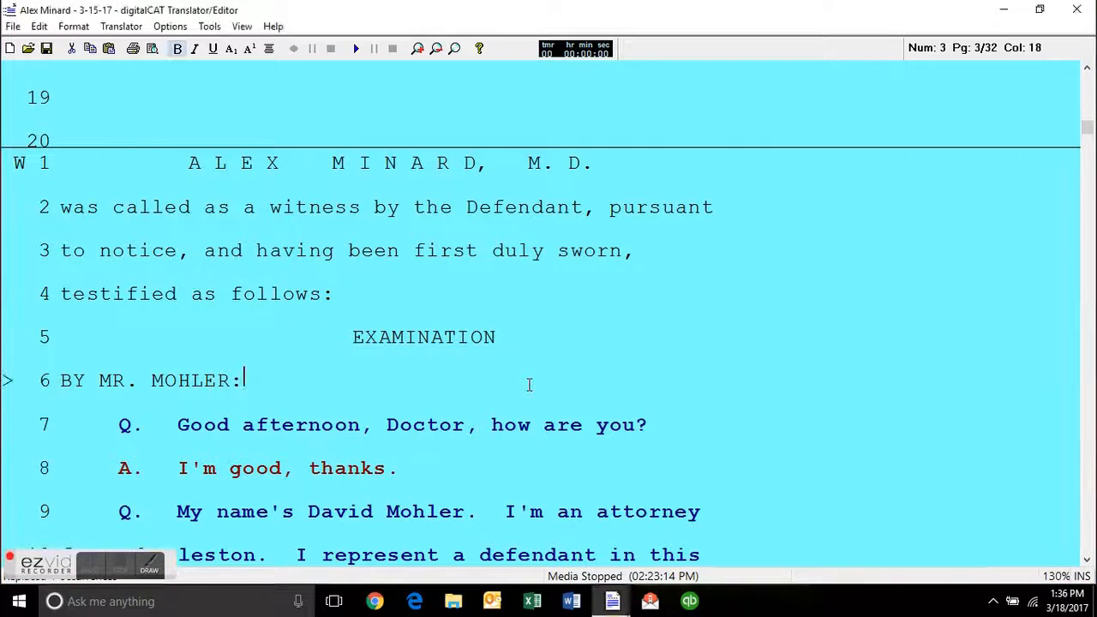
scroll(529, 385, down, 2)
click(505, 227)
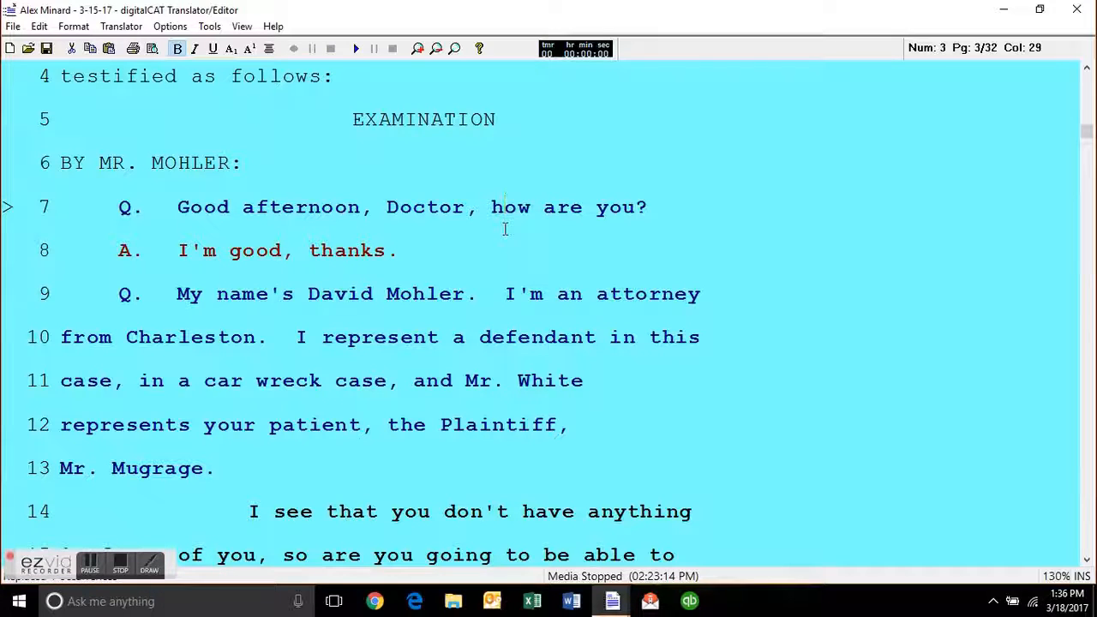
key(Home)
key(Right)
key(Right)
key(Right)
key(ctrl+Right)
key(ctrl+Right)
key(ctrl+Right)
key(ctrl+Right)
key(F5)
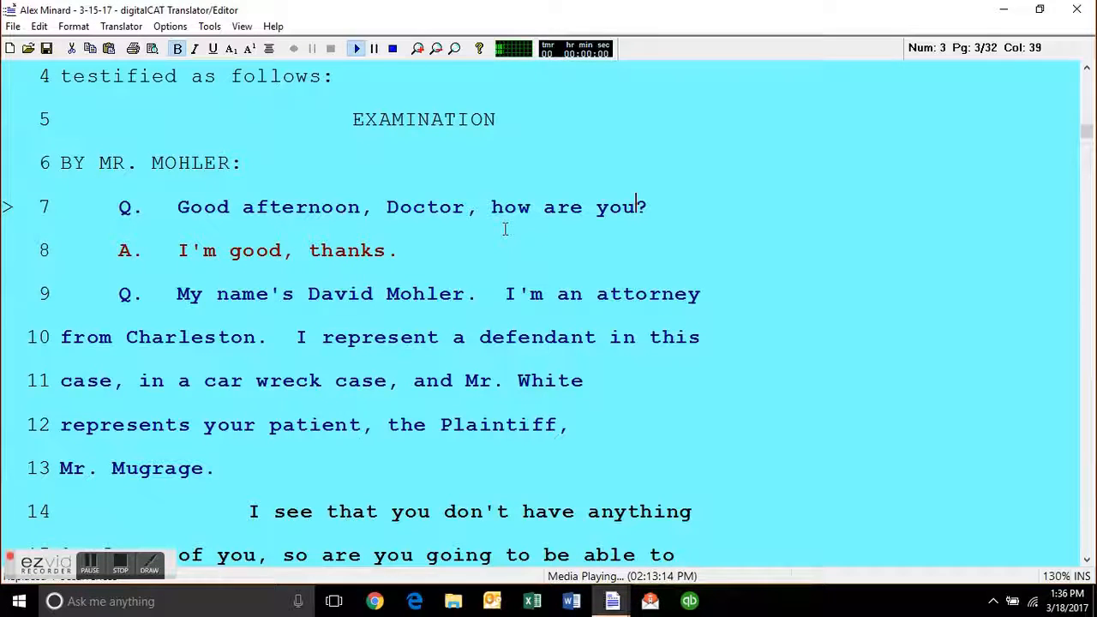
key(Escape)
Review the attorney's introduction on lines 9 through 13 and the unlabelled paragraph that follows on line 14.
key(Down)
key(Down)
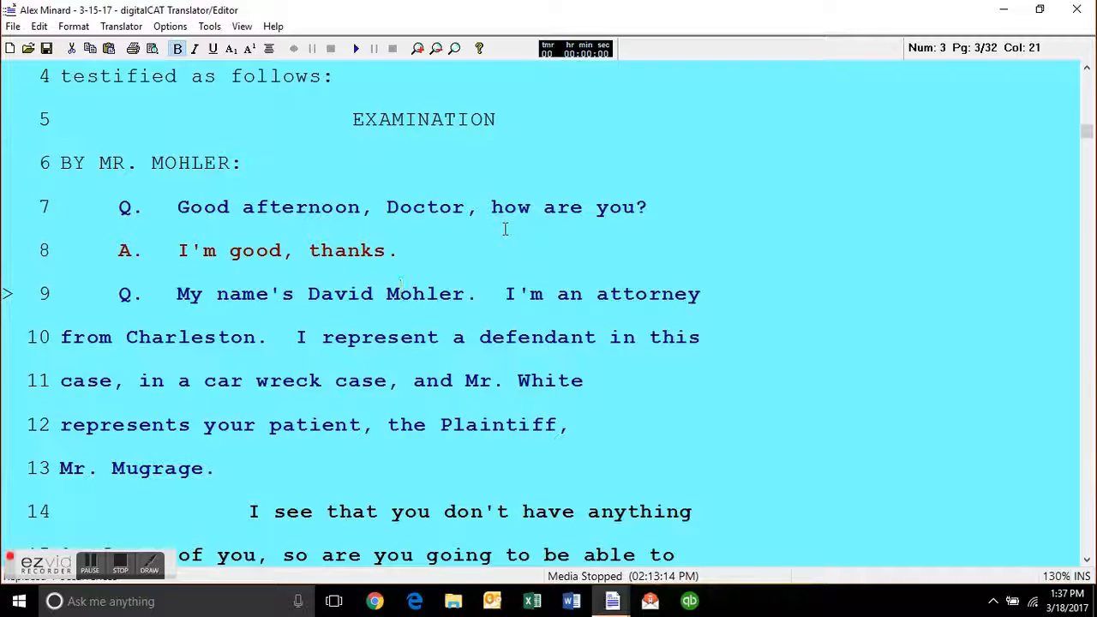
key(Down)
key(Down)
key(Down)
key(Down)
key(Down)
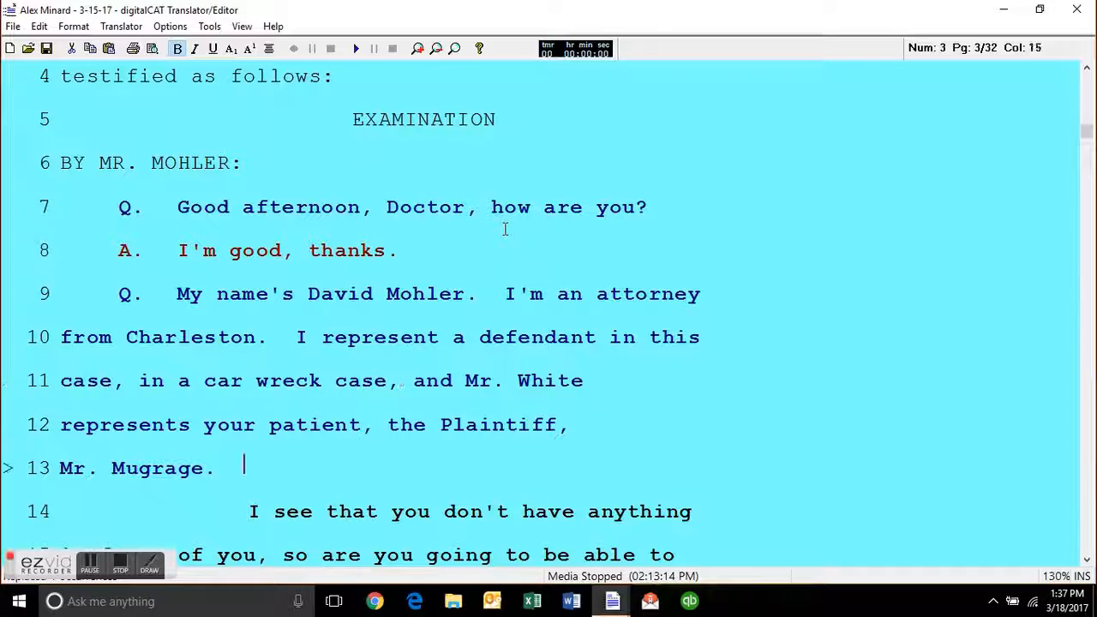
key(Up)
key(Up)
key(Down)
key(Down)
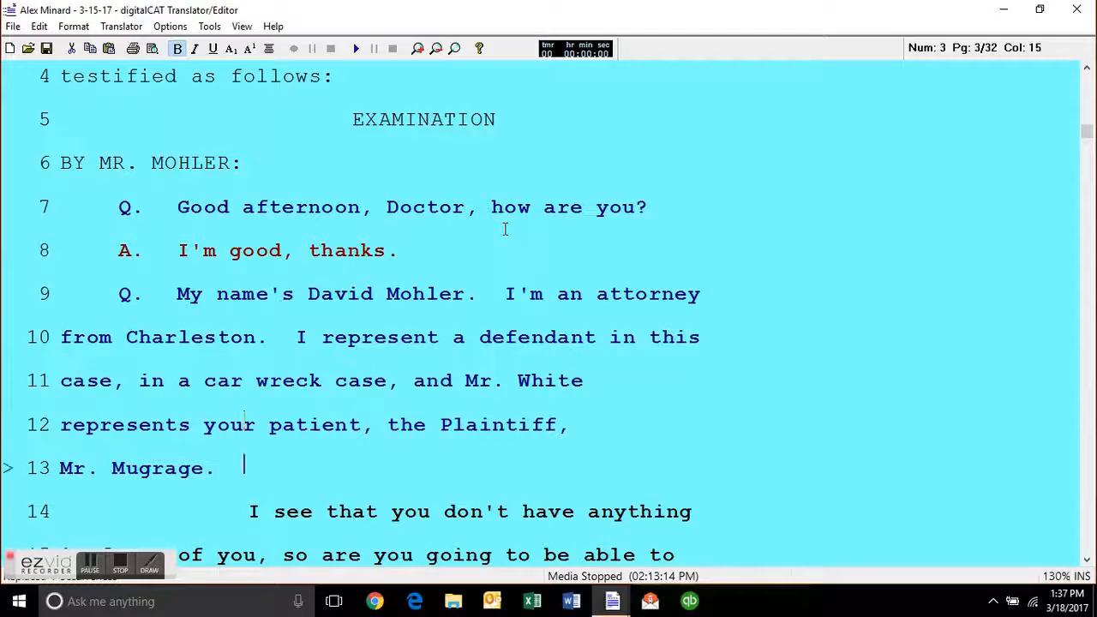
key(Down)
key(Down)
key(Down)
key(Down)
key(Up)
key(Up)
key(Up)
key(Up)
key(Up)
key(Up)
key(Up)
key(Left)
key(Left)
key(Left)
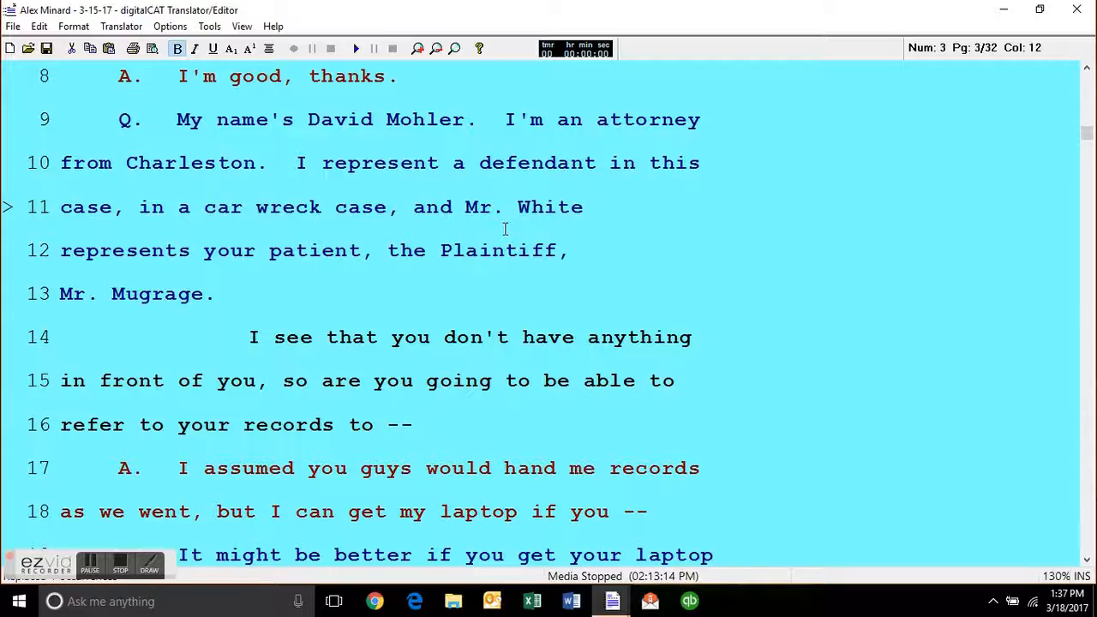
key(alt+c)
key(alt+c)
key(alt+c)
key(Left)
key(Left)
key(Left)
key(Left)
key(Left)
key(Left)
key(Left)
key(Left)
key(Left)
key(Left)
key(Left)
key(Left)
key(Left)
key(alt+c)
key(alt+c)
key(alt+c)
key(ctrl+Down)
key(Up)
key(Up)
key(Right)
key(Right)
key(Right)
key(Right)
key(Right)
key(Right)
key(Right)
key(Right)
key(Right)
key(Right)
key(Right)
key(Right)
key(Right)
key(Right)
key(Right)
key(Down)
key(Down)
key(Down)
key(Down)
key(Down)
key(Down)
key(Down)
key(Down)
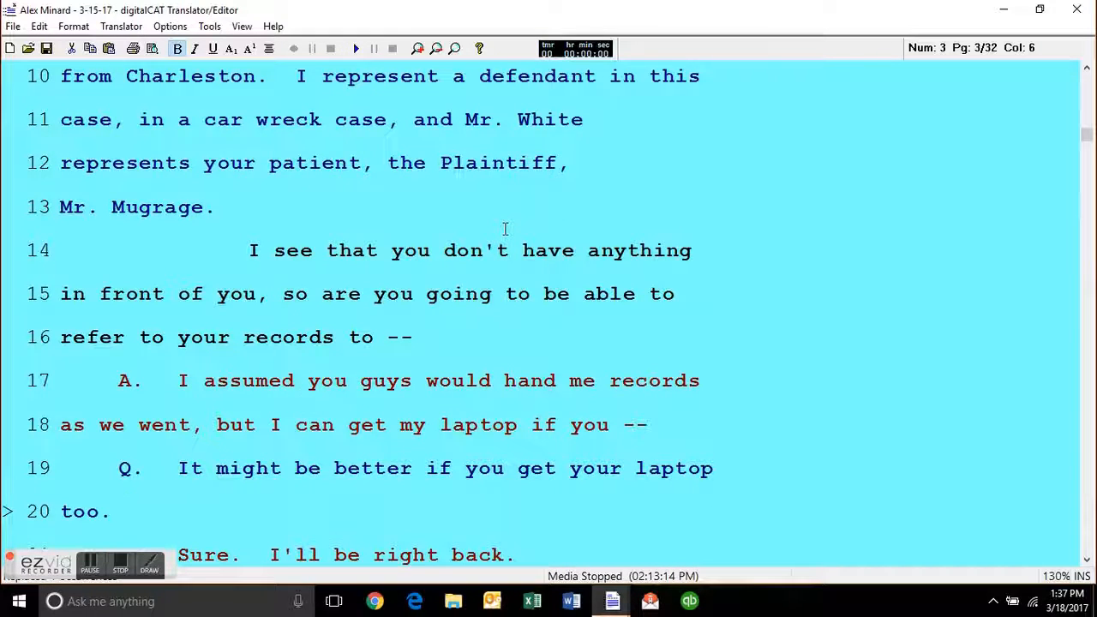
Find the next [Chk] flag in the transcript and move to the answer on line 6 of page 8.
key(Down)
key(Down)
key(Down)
key(Down)
key(Down)
key(Down)
key(Down)
key(Down)
key(Down)
key(Down)
key(Down)
key(Down)
key(Down)
key(Down)
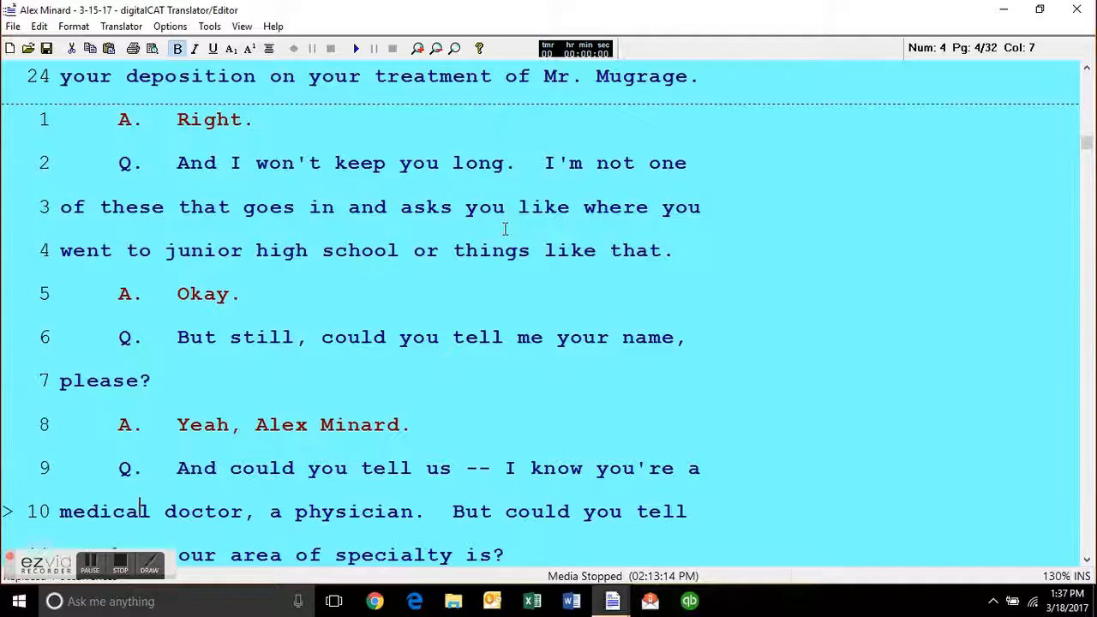
key(F3)
key(Up)
key(Up)
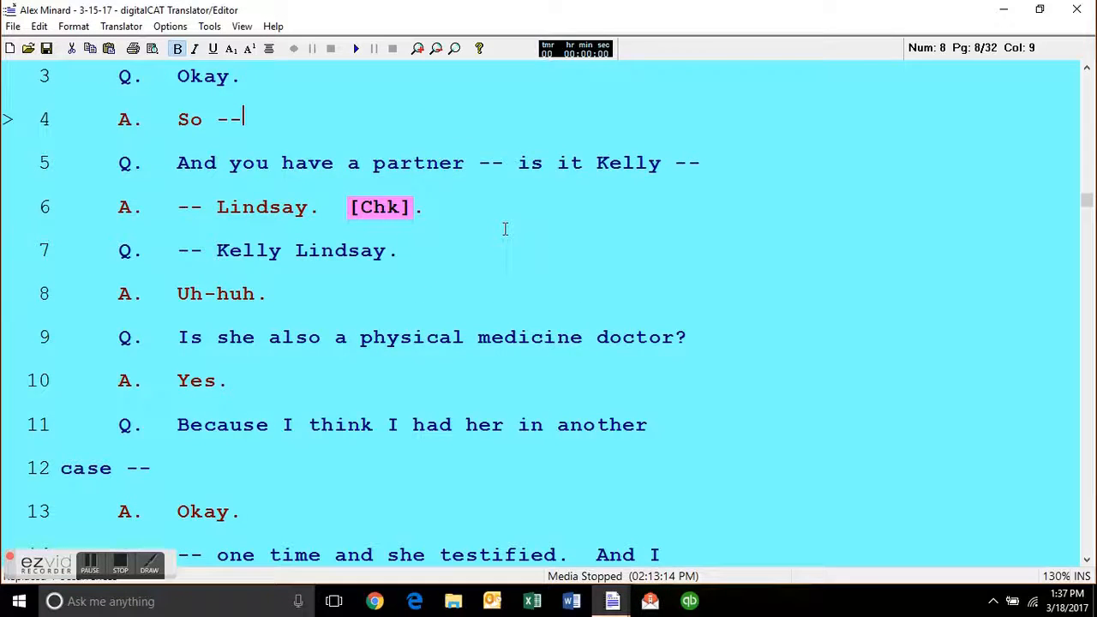
key(Up)
key(Up)
key(Down)
key(Down)
key(Down)
key(Down)
key(ctrl+Right)
Replace the [Chk] flag and its trailing period at the end of the line 6 answer with [ck].
key(ctrl+Right)
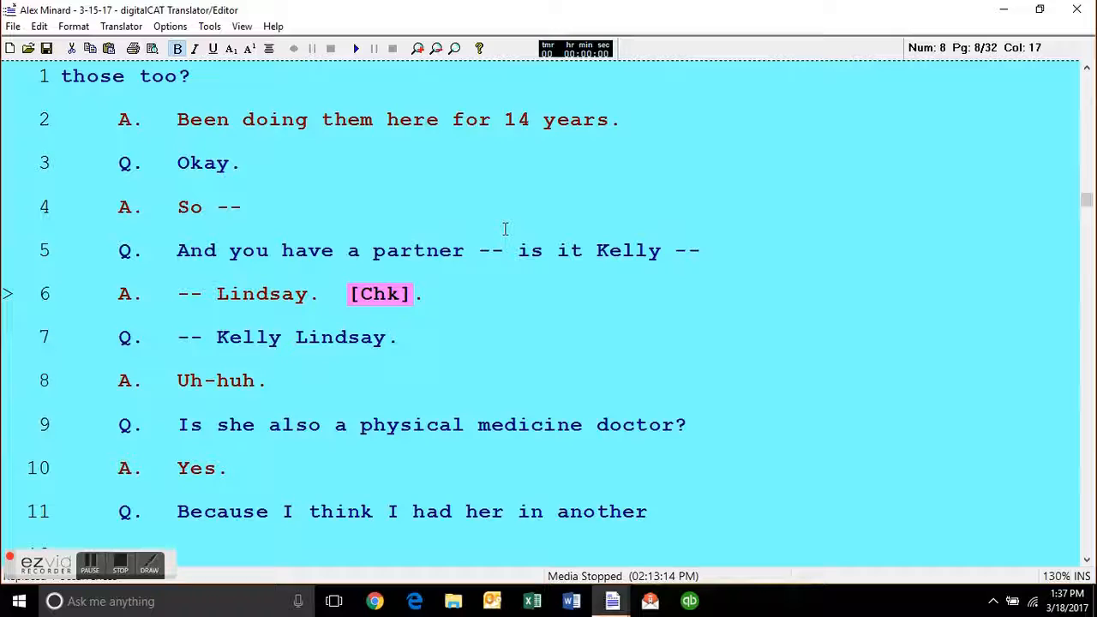
key(Up)
key(Down)
key(Up)
key(Down)
key(ctrl+Right)
key(Left)
key(Left)
key(Up)
key(Up)
key(Up)
key(Down)
key(Down)
key(Down)
key(Down)
key(Up)
key(BackSpace)
text(i)
key(Right)
key(Right)
key(Right)
key(Right)
key(Right)
key(Right)
key(Right)
key(Right)
key(Delete)
key(Delete)
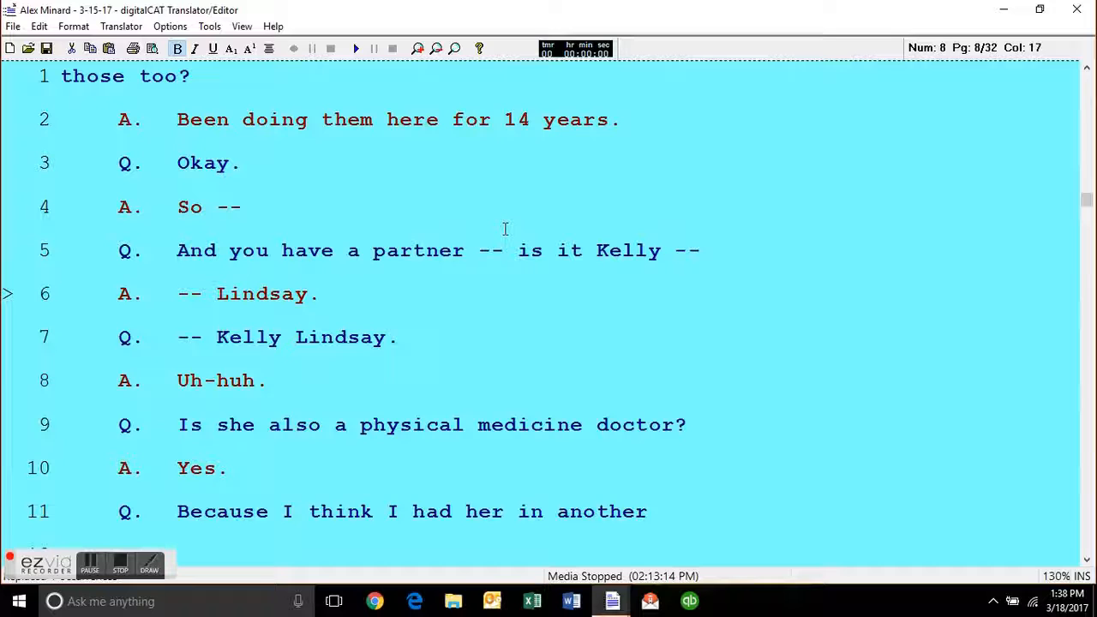
text([ck)
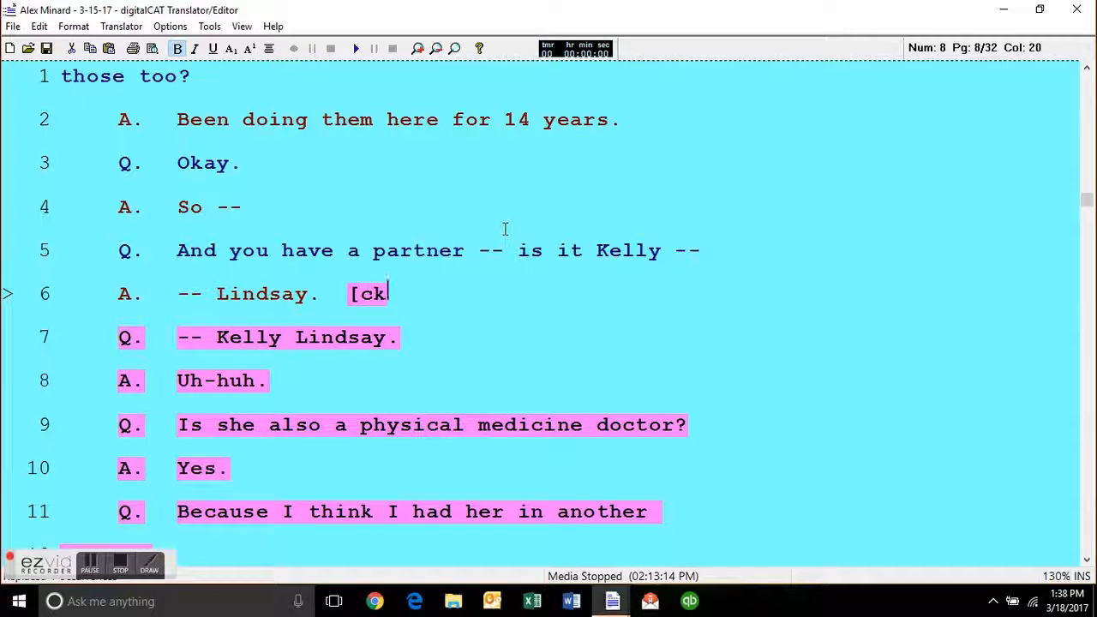
text(])
Delete the partner's surname from the question on line 7 and retype it.
key(Down)
key(Left)
key(Left)
key(Left)
key(Left)
key(Left)
key(Left)
key(Left)
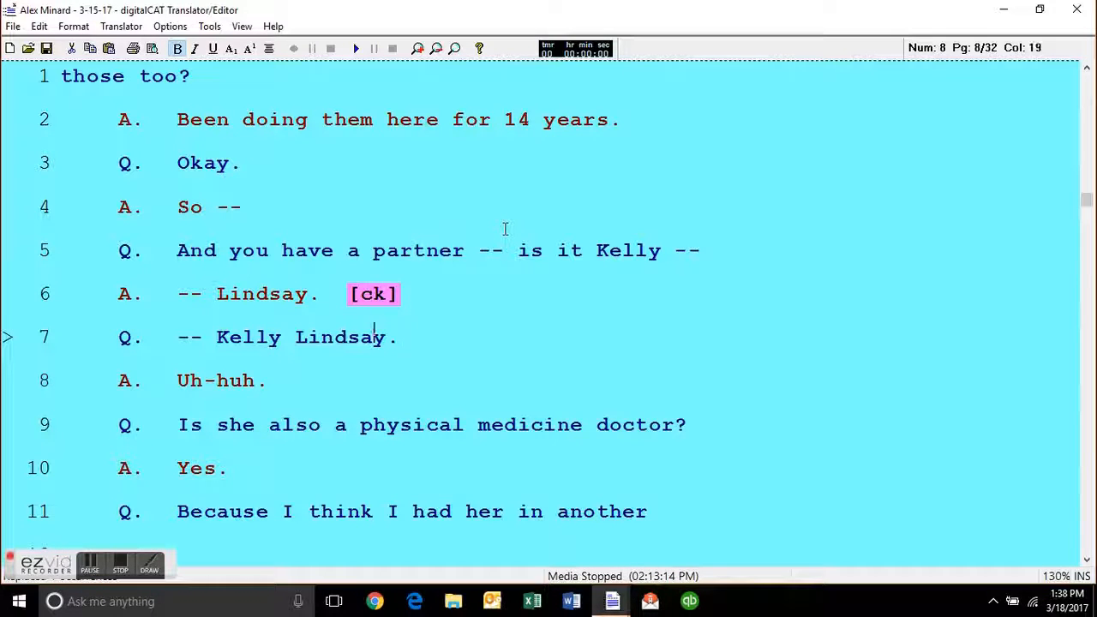
key(Left)
key(ctrl+Delete)
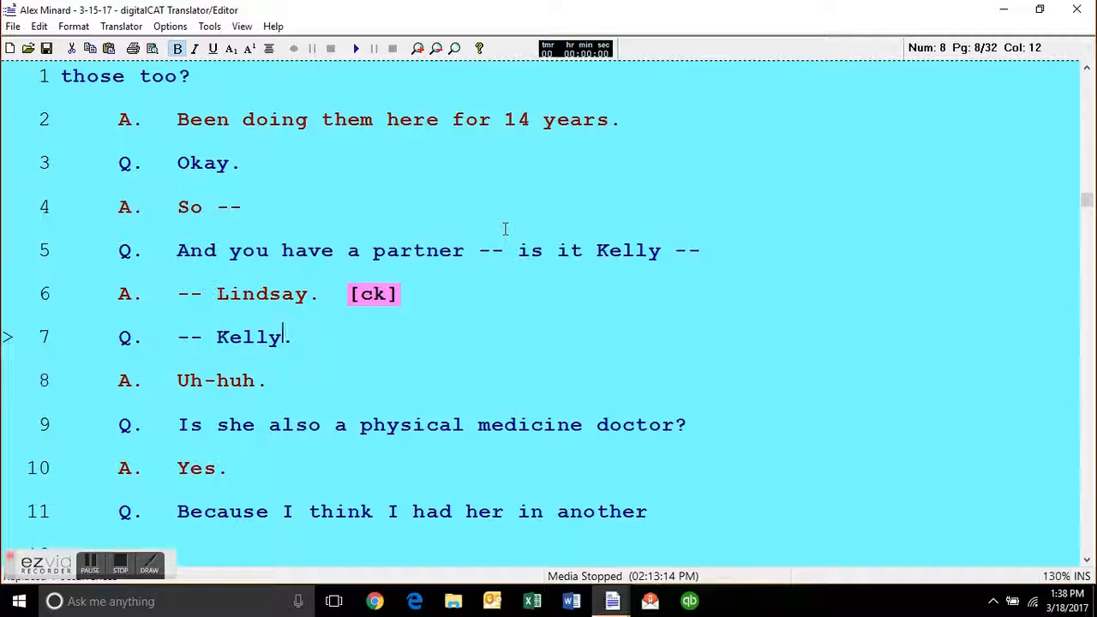
text(Lindsay)
Examine the capitalization settings in the Editor Options and leave without changing them.
key(Down)
key(Up)
key(Up)
key(Up)
key(Down)
key(Down)
key(Down)
key(Down)
key(ctrl+Right)
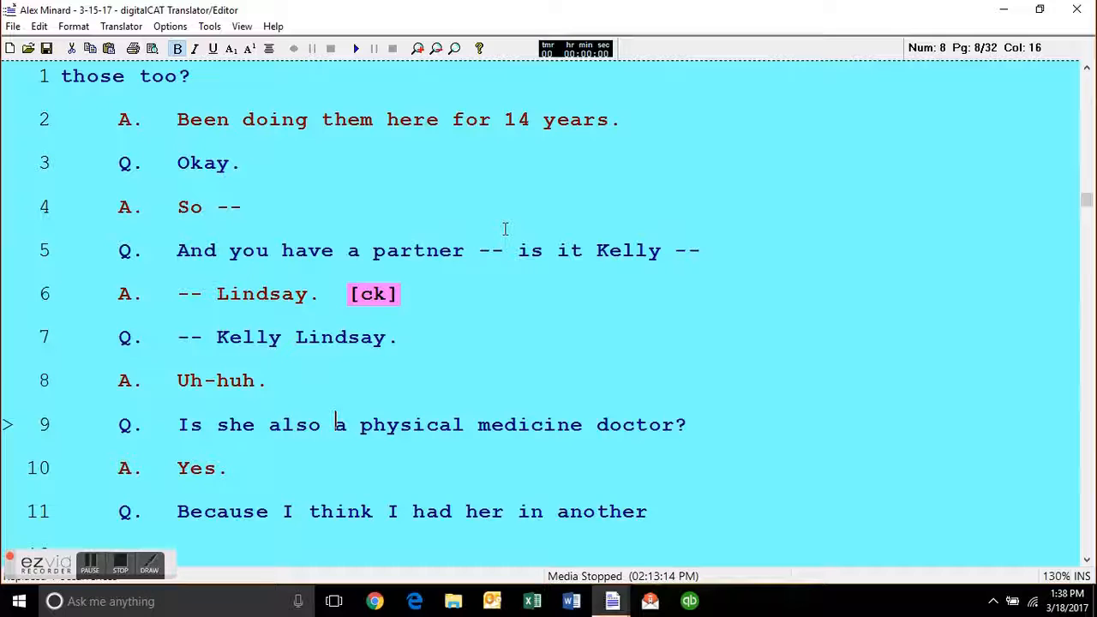
click(171, 27)
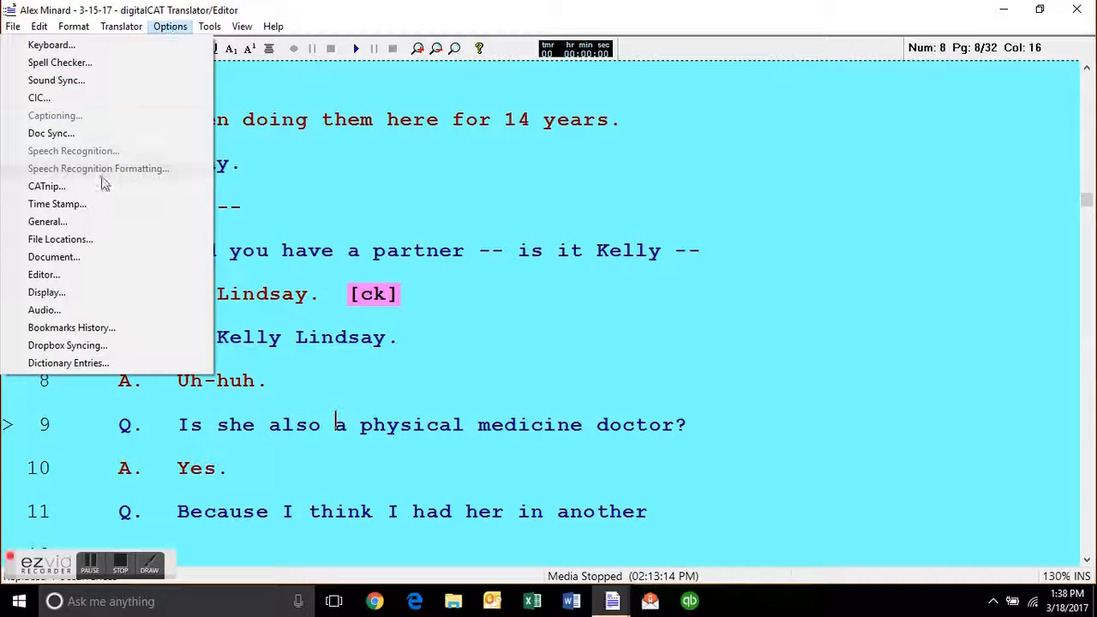
click(106, 274)
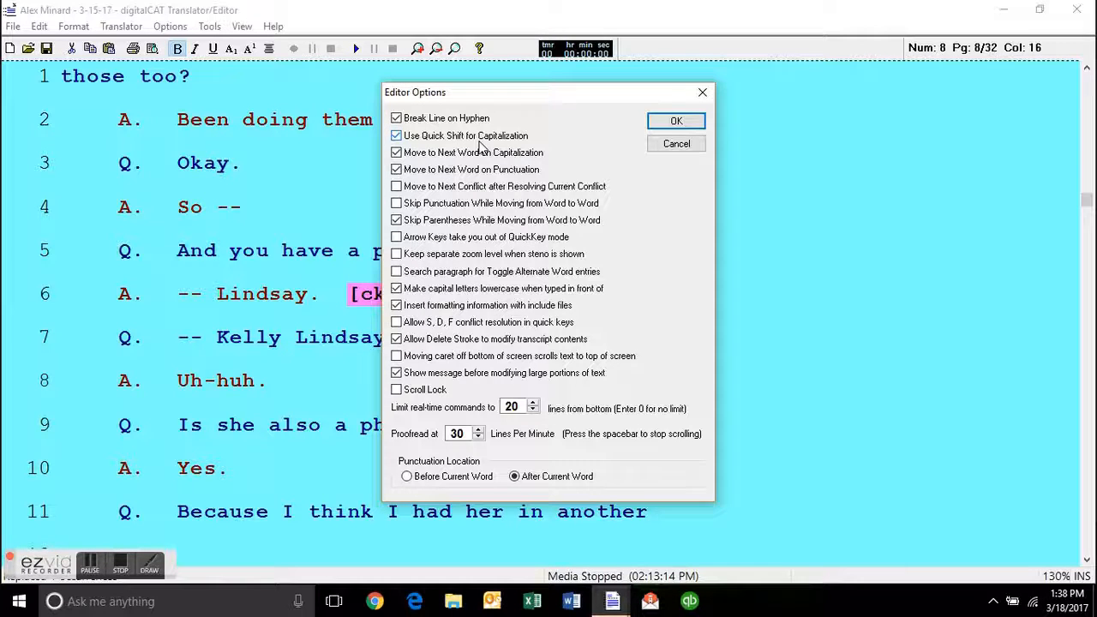
click(676, 144)
Split the question on line 5 after "And you", rejoin it and restore "have" to lowercase.
click(284, 250)
scroll(287, 249, down, 2)
scroll(288, 249, down, 2)
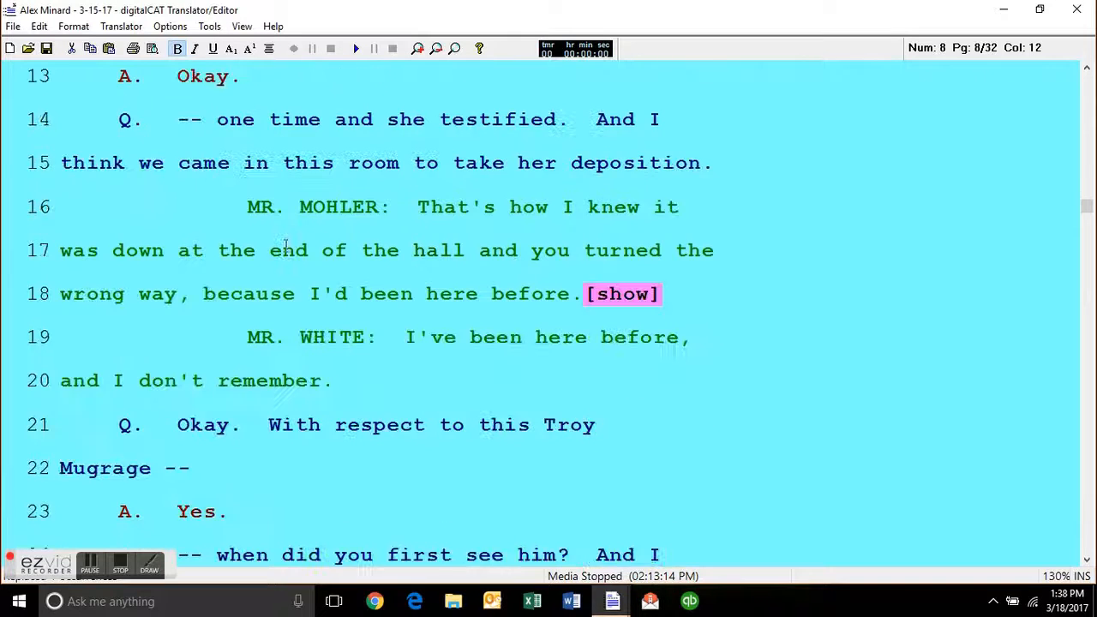
key(Return)
key(Return)
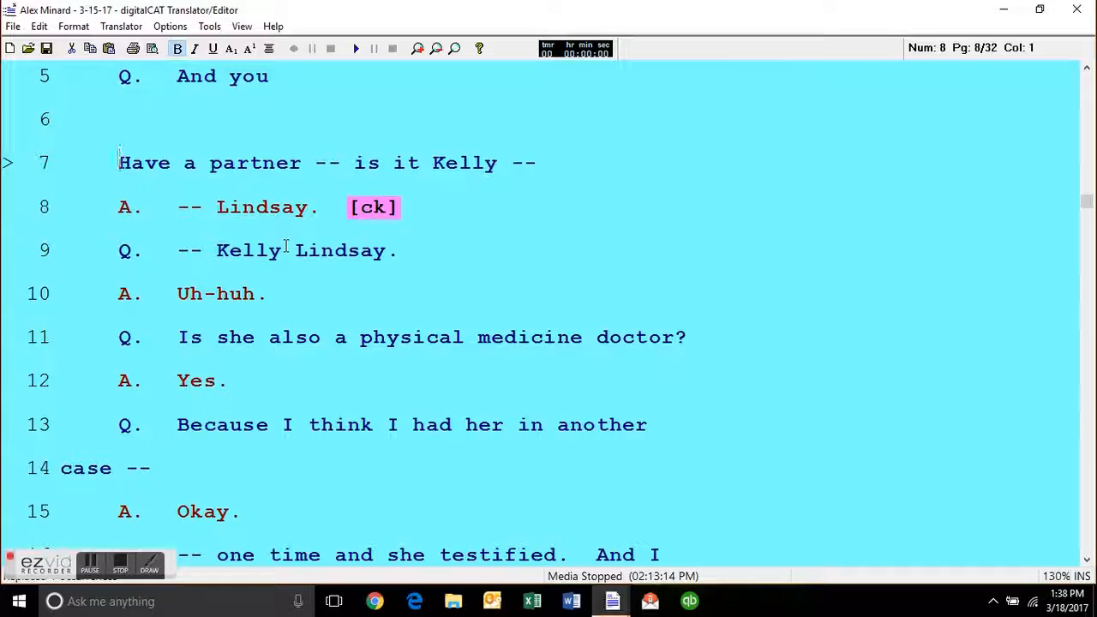
key(BackSpace)
key(BackSpace)
key(ctrl+l)
Convert the word "have" on line 5 to all capitals and back to lowercase.
key(Left)
key(Left)
key(Left)
key(ctrl+u)
key(Left)
key(Left)
key(Left)
key(Left)
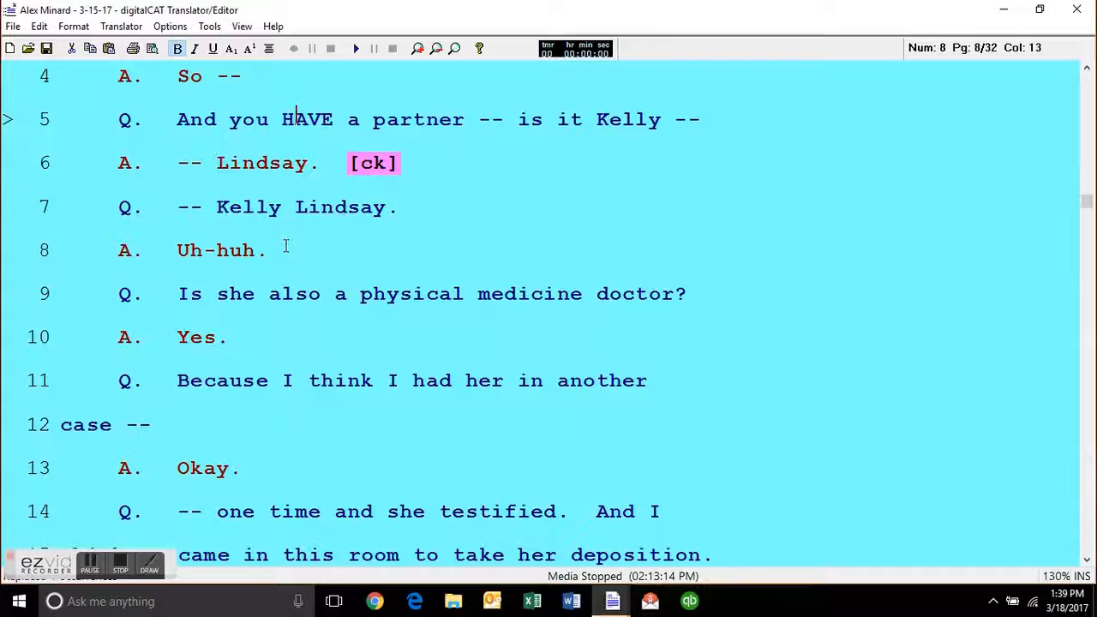
key(ctrl+l)
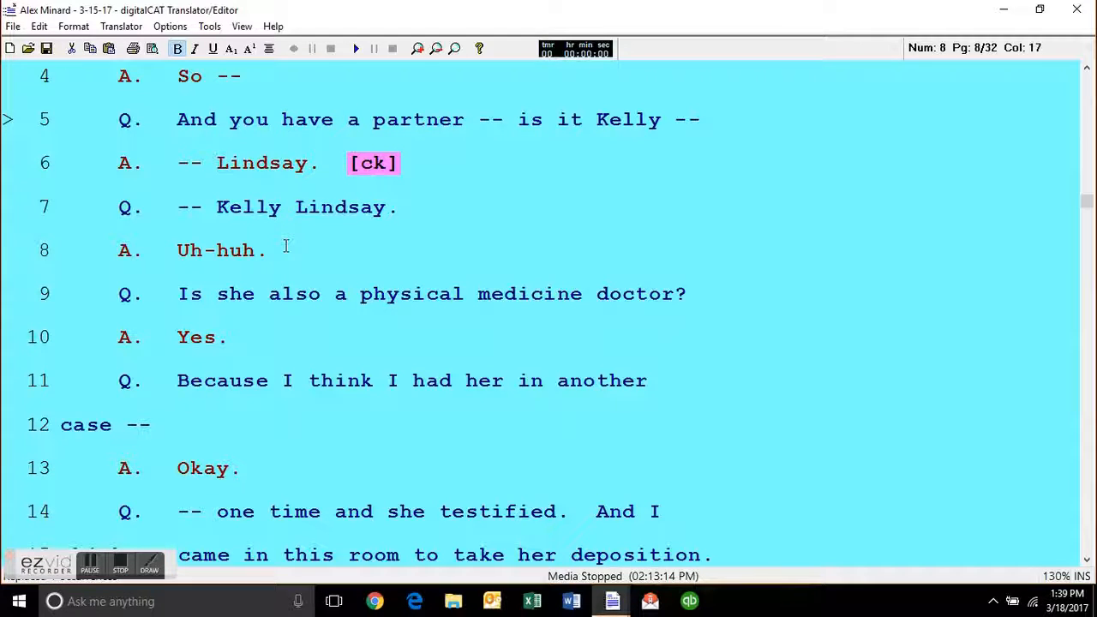
Examine the Punctuation Location setting in the Editor Options, keeping After Current Word.
key(Left)
key(Left)
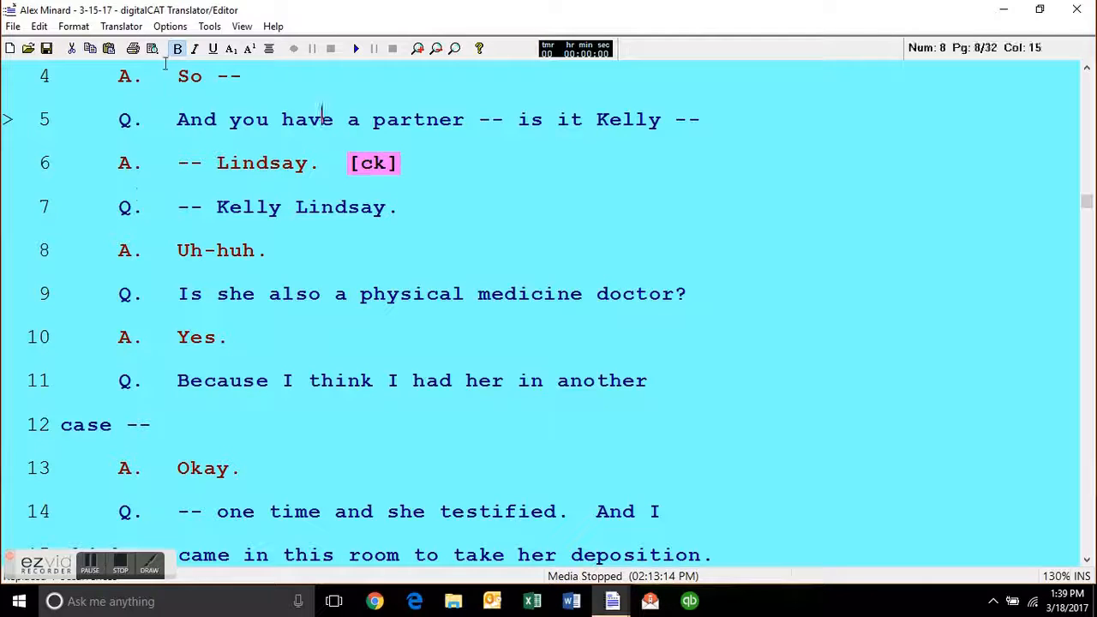
click(170, 26)
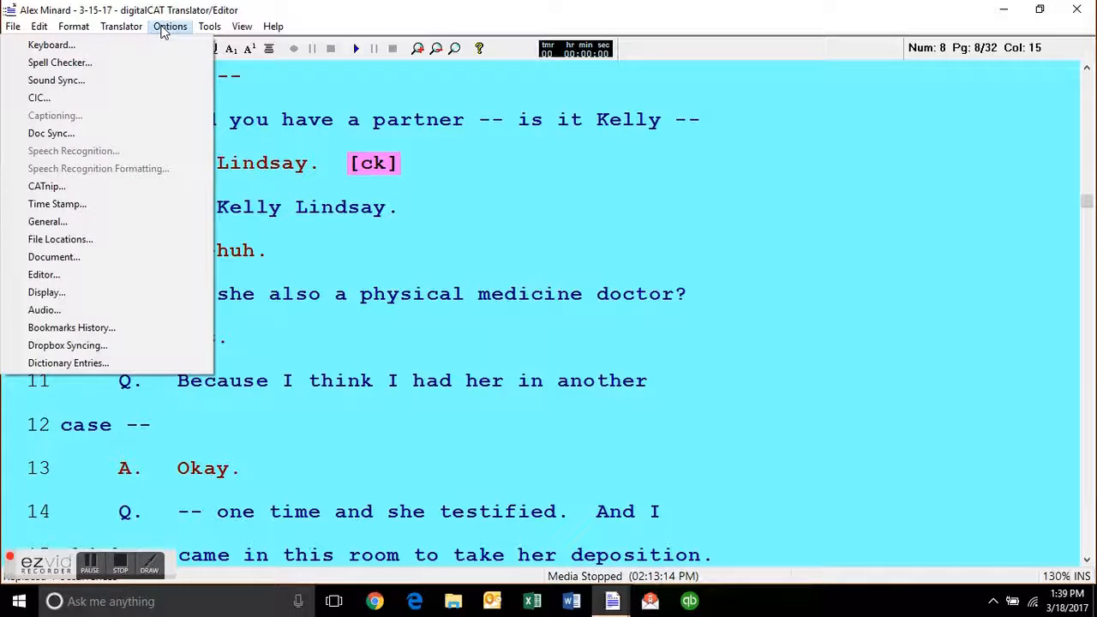
click(125, 277)
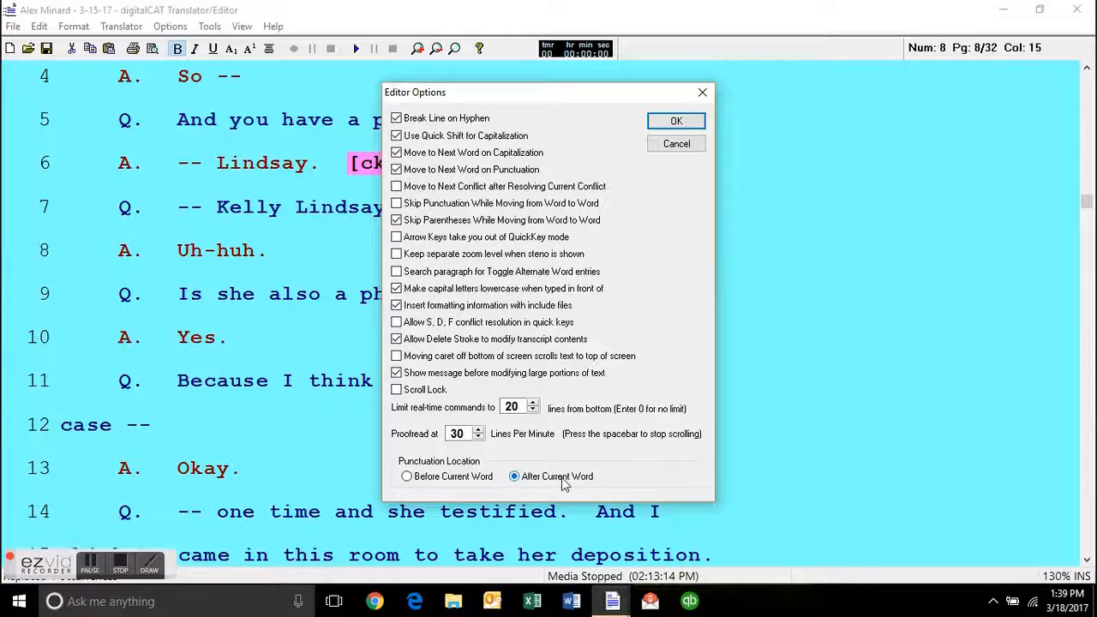
click(676, 122)
key(Left)
key(Left)
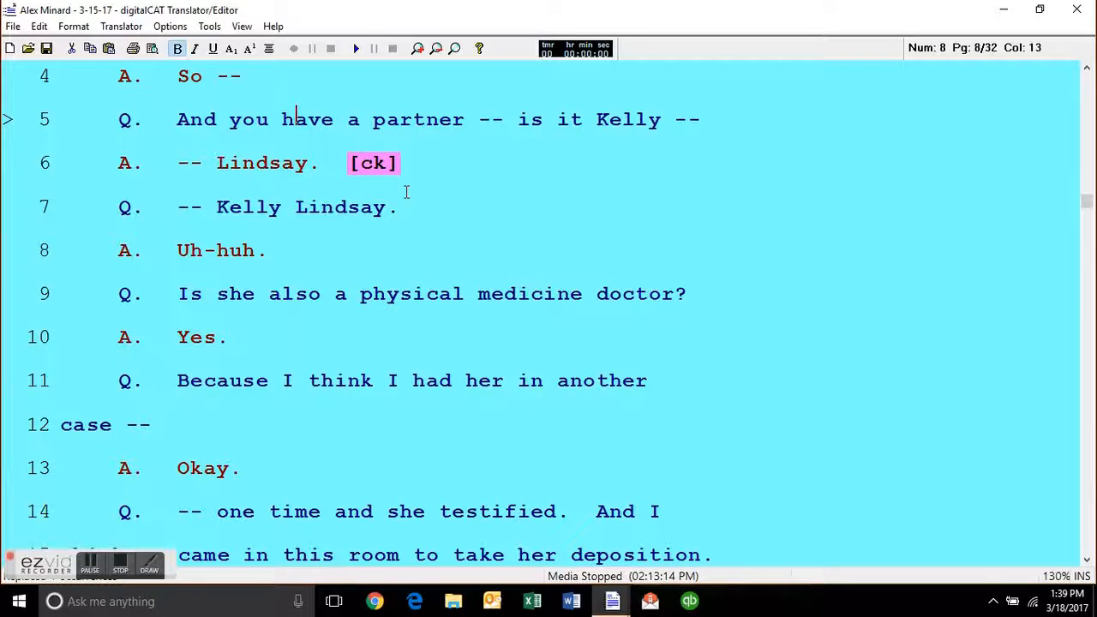
Insert a comma after "have" on line 5 with the cursor inside the word.
key(Right)
key(Right)
key(Right)
text(,)
key(Right)
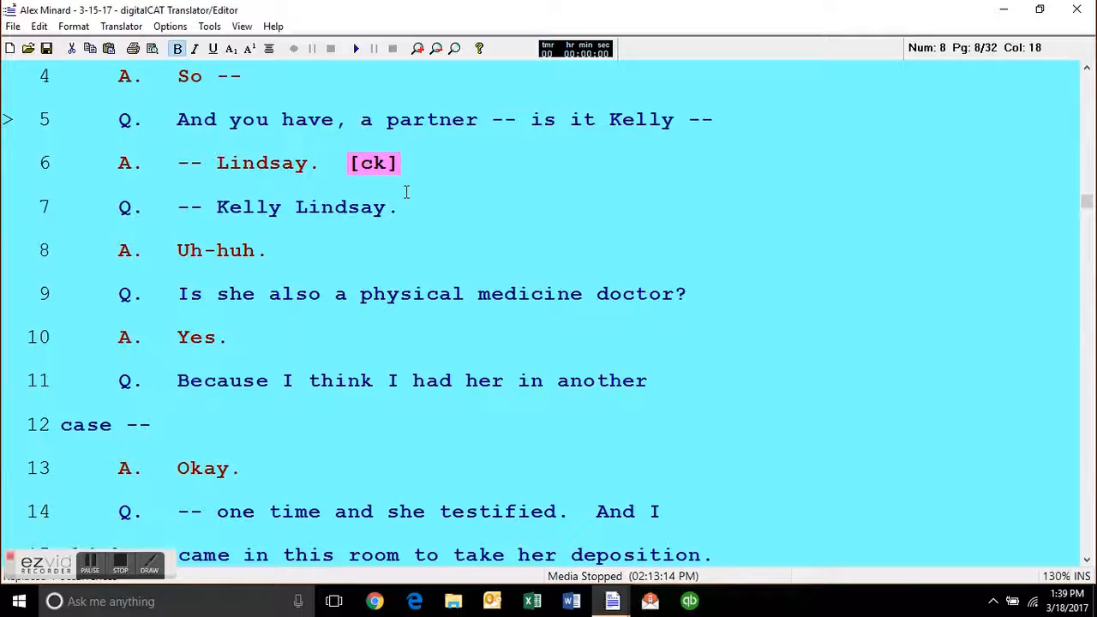
Replace the dash after "partner" on line 5 with a comma, leaving no comma after "have".
key(Right)
text(,)
key(Right)
text(,)
key(Left)
key(Left)
key(Left)
key(Left)
key(Left)
key(Left)
key(Left)
key(Left)
key(Left)
key(Left)
key(Left)
key(Left)
key(Left)
key(Left)
key(Left)
key(Right)
key(Delete)
key(Right)
Add an apostrophe and "s" to "have" on line 5 with the cursor inside the word.
key(Right)
key(Delete)
key(Right)
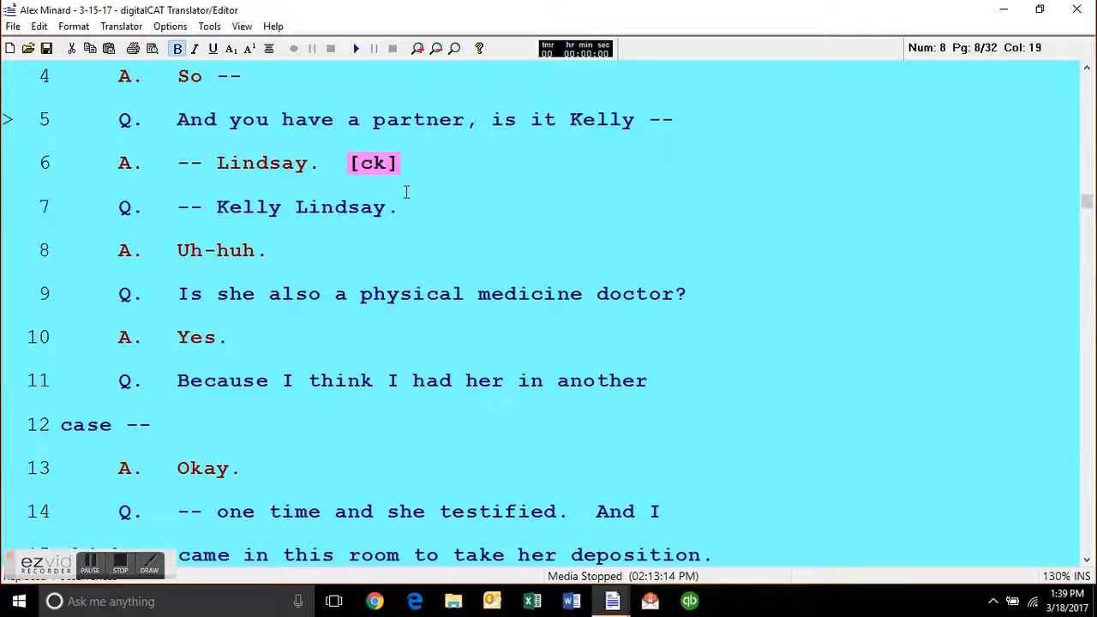
key(Left)
key(Left)
key(Left)
key(Left)
key(Left)
text(')
key(BackSpace)
key(Right)
key(Right)
key(Right)
key(Left)
key(Right)
scroll(407, 192, down, 2)
key(Right)
key(Left)
key(Left)
key(Left)
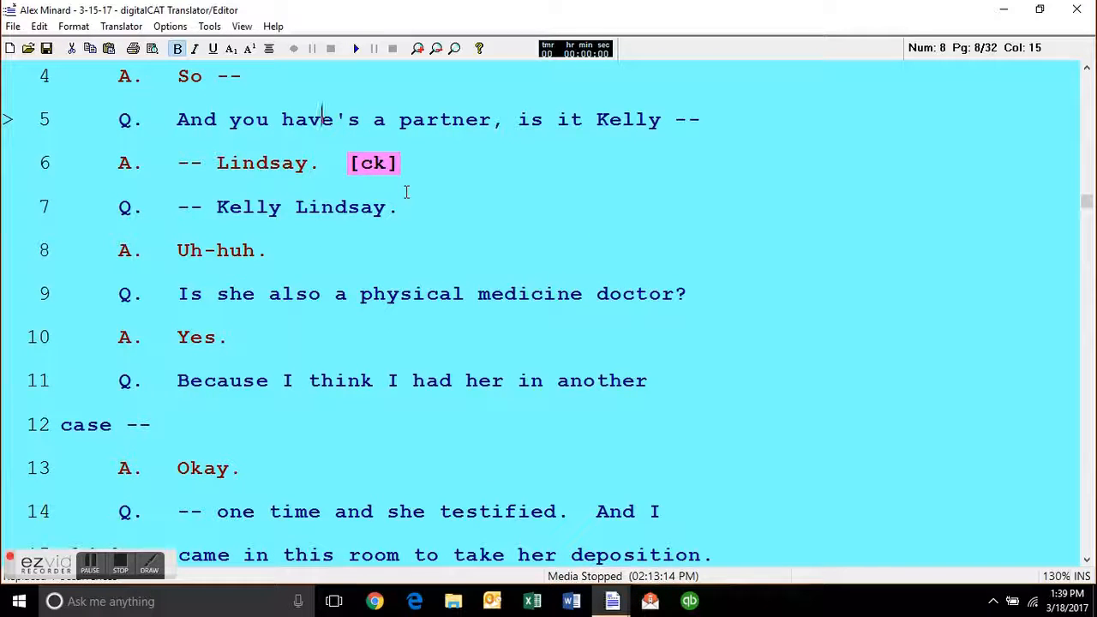
Cycle the apostrophe ending of "have's" on line 5 until the word reads "haves".
key(ctrl+apostrophe)
key(ctrl+apostrophe)
key(ctrl+apostrophe)
key(ctrl+apostrophe)
key(ctrl+apostrophe)
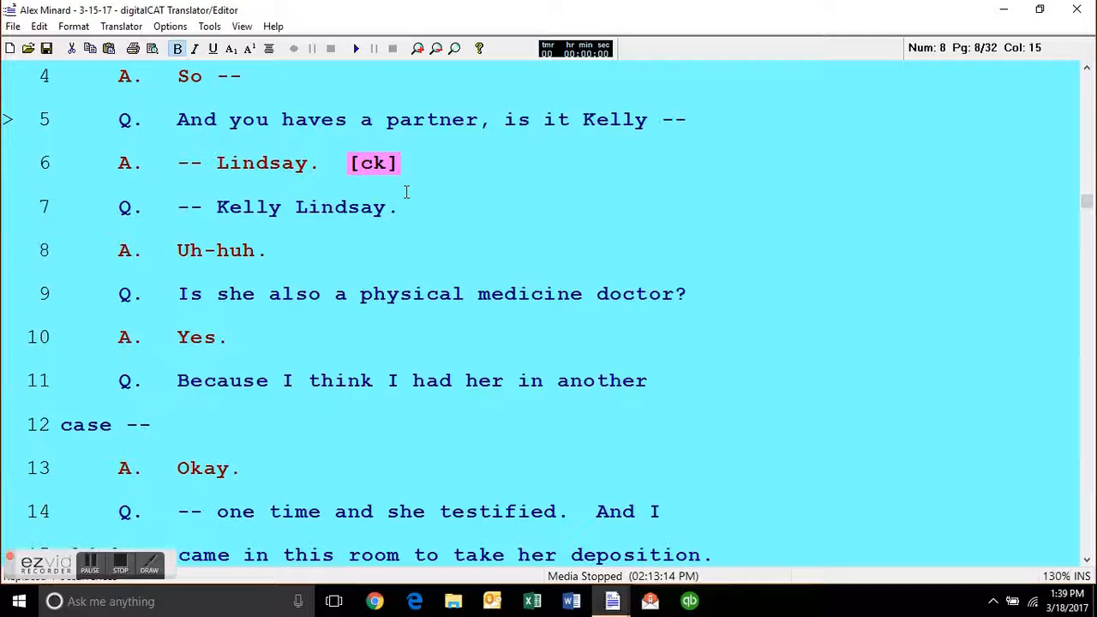
Examine the Editor Options and the File Location Options, keeping their current settings.
click(169, 26)
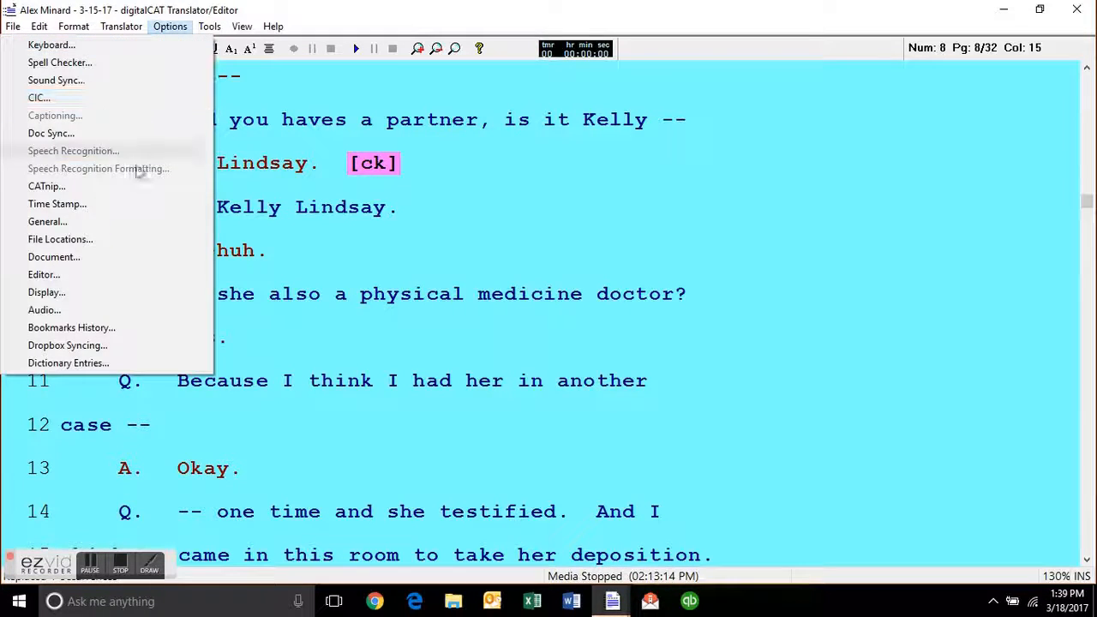
click(137, 280)
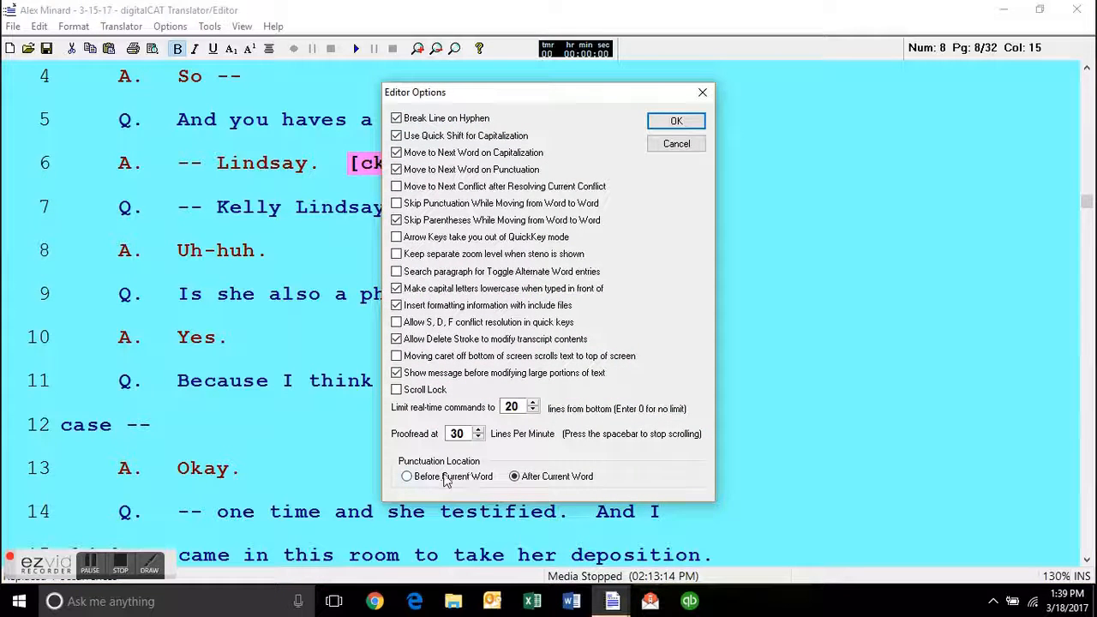
click(682, 121)
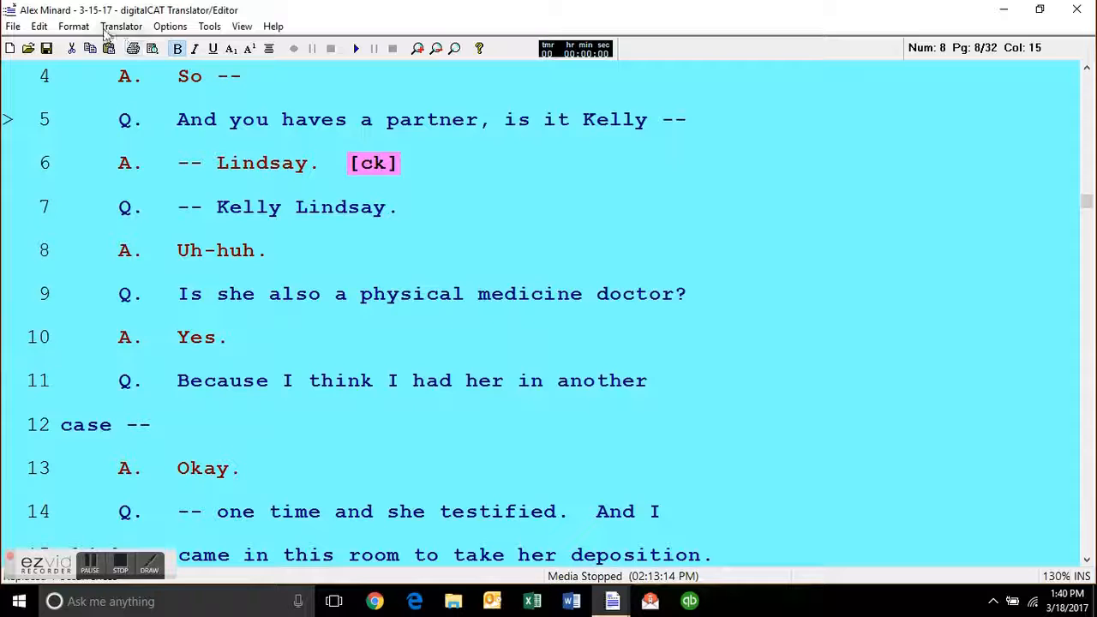
click(169, 33)
click(143, 248)
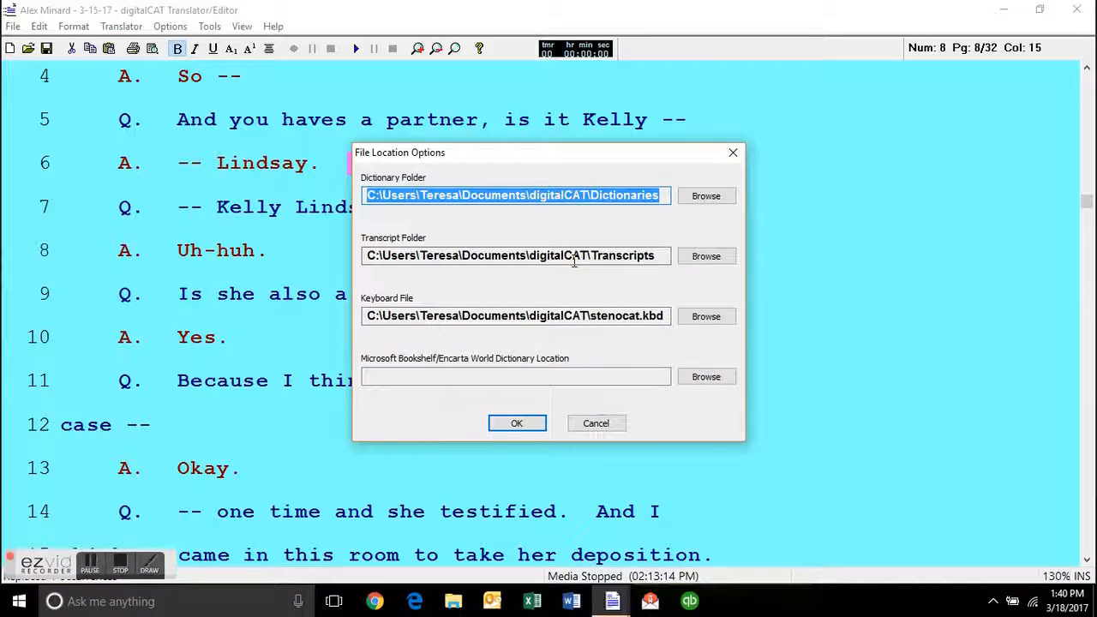
click(517, 423)
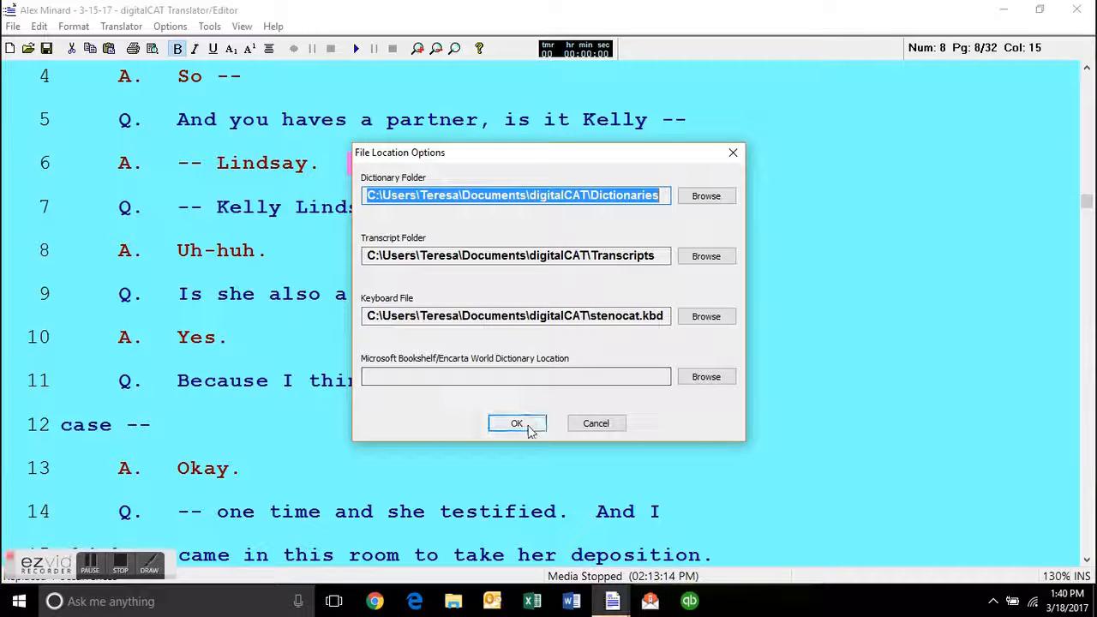
Review the Document Options and apply them with Use Characters Per Line kept selected.
click(169, 27)
click(152, 255)
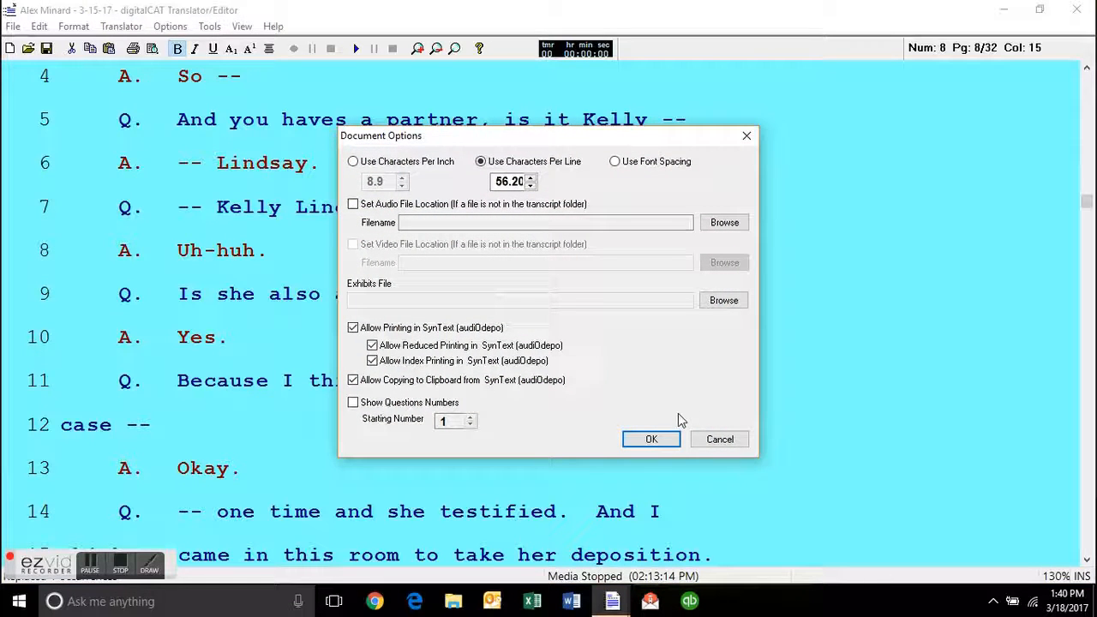
click(650, 440)
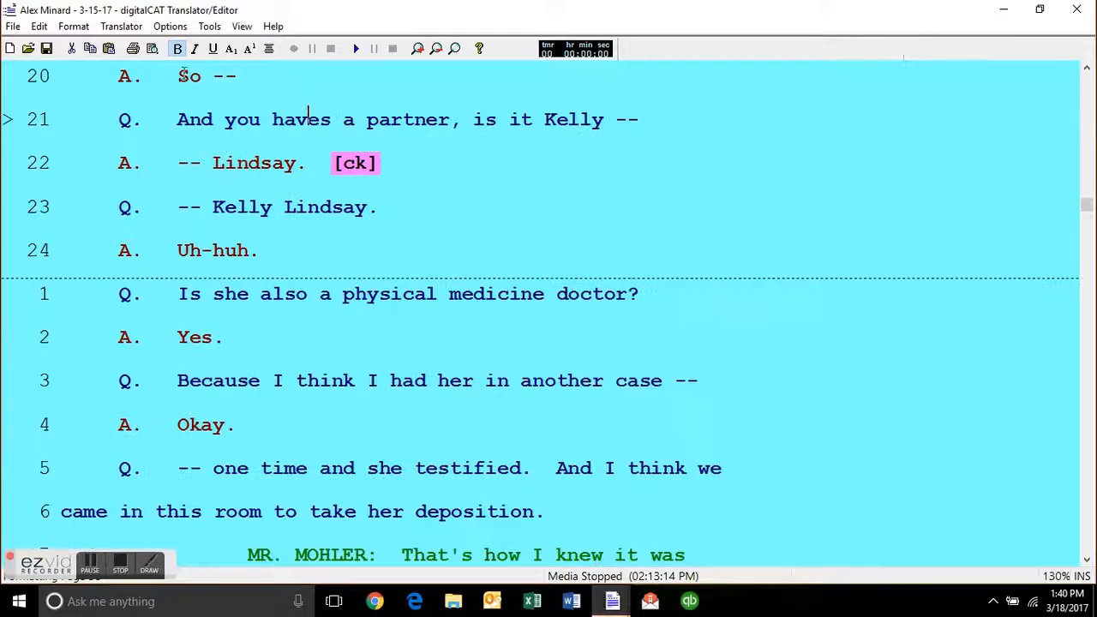
Examine the General Options and the Display Options, keeping their current settings.
click(170, 25)
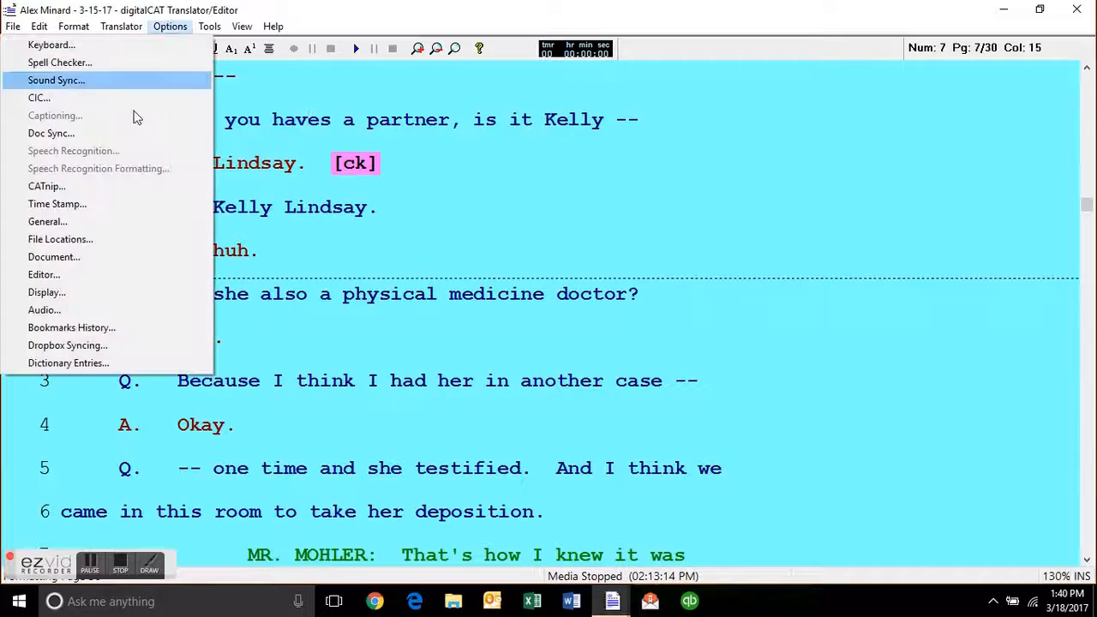
click(134, 222)
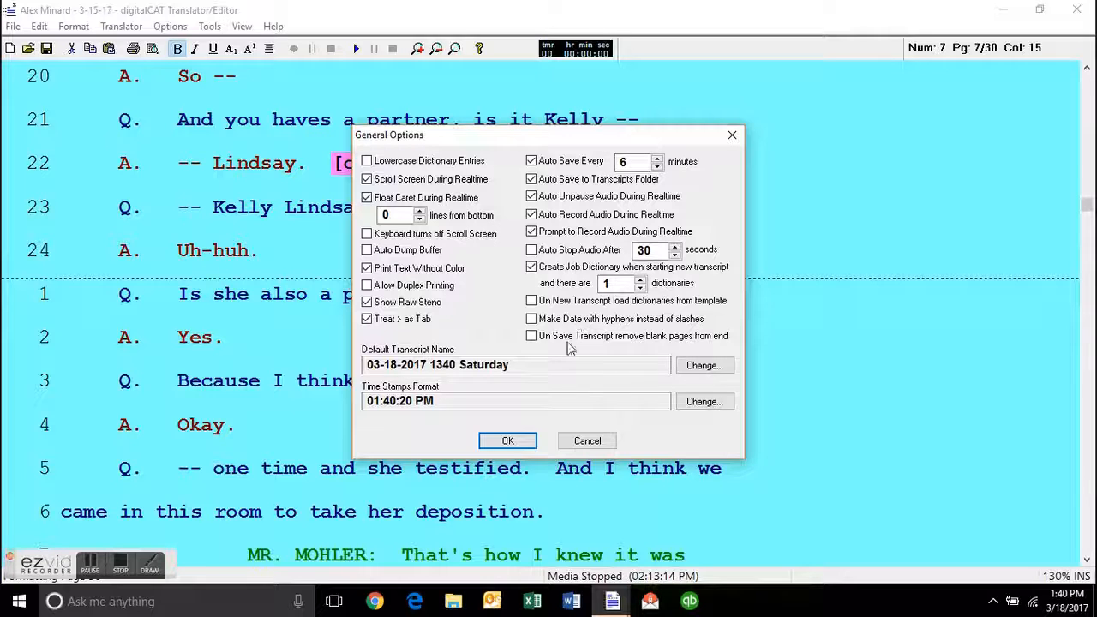
click(509, 440)
click(171, 27)
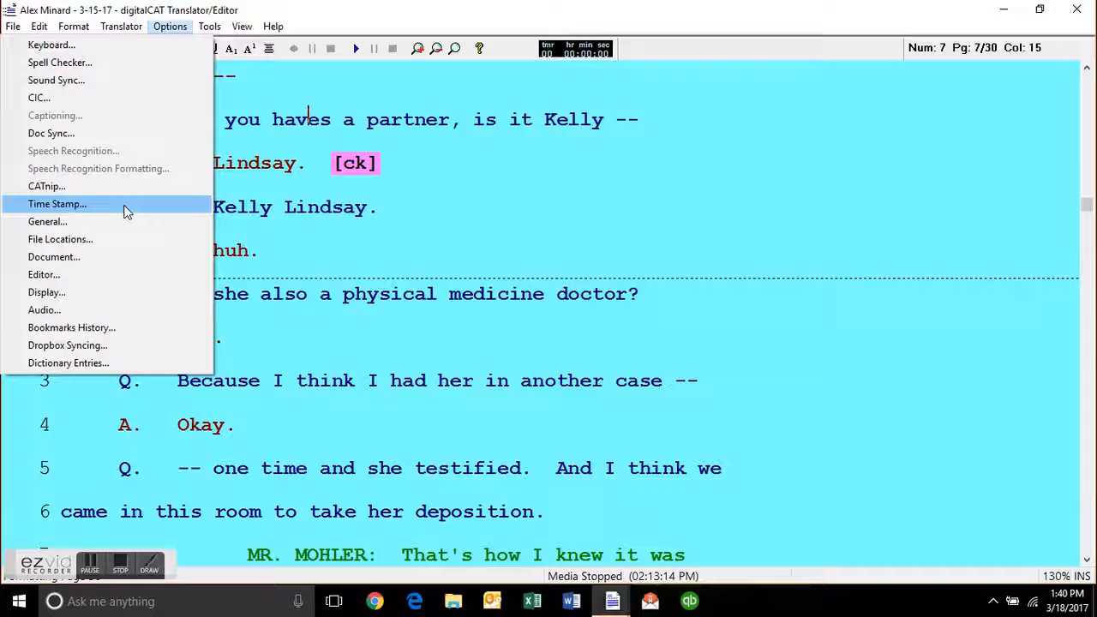
click(153, 292)
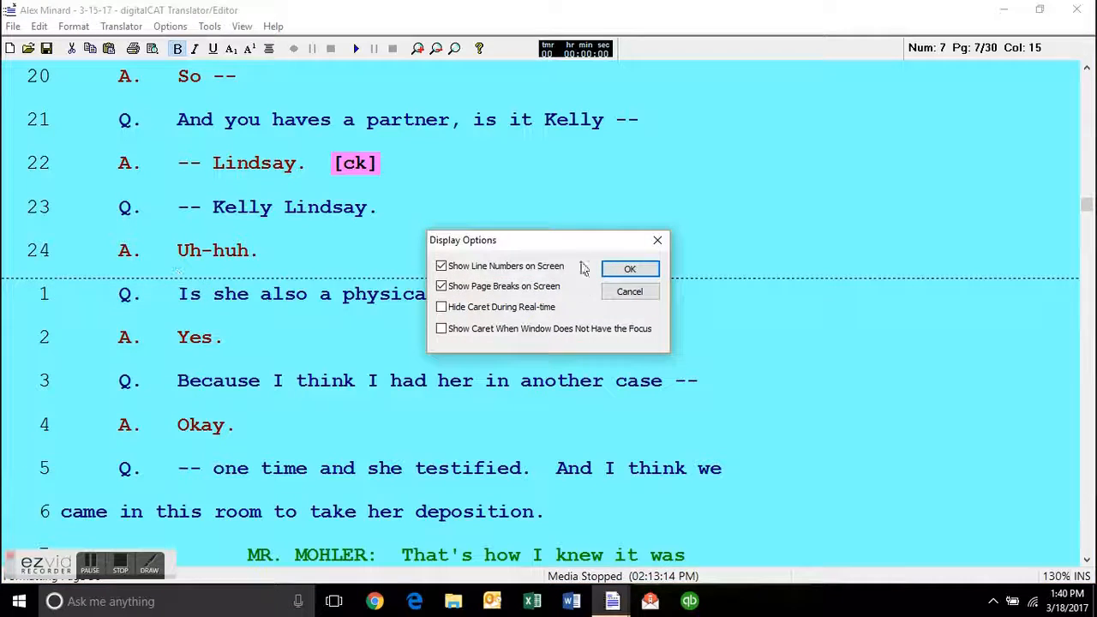
click(622, 271)
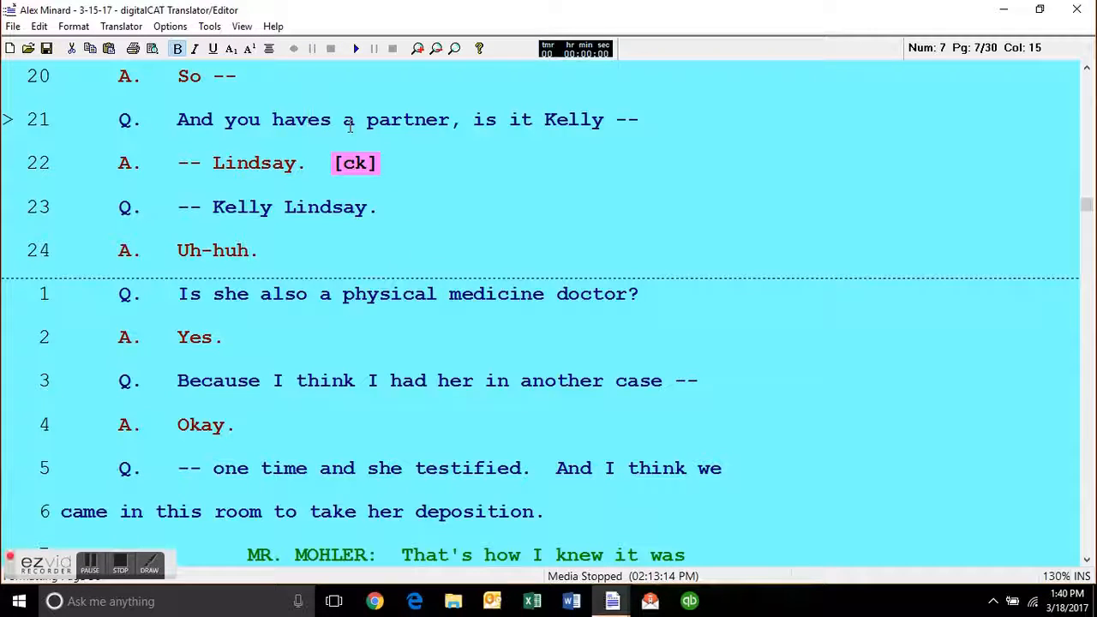
Remove the extra "s" from "haves" on line 21 to restore "have".
key(BackSpace)
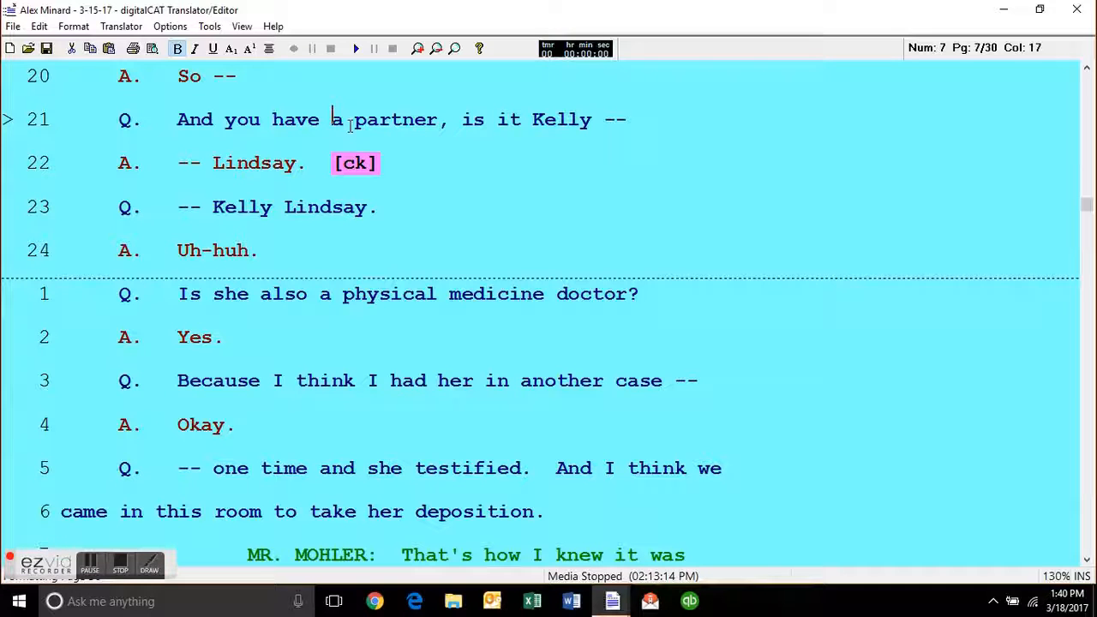
Delete the [show] flag after "before." on line 9 of page 8.
key(Down)
key(Down)
key(Down)
key(Down)
key(Down)
key(Down)
key(Left)
key(Left)
key(Left)
scroll(349, 126, down, 3)
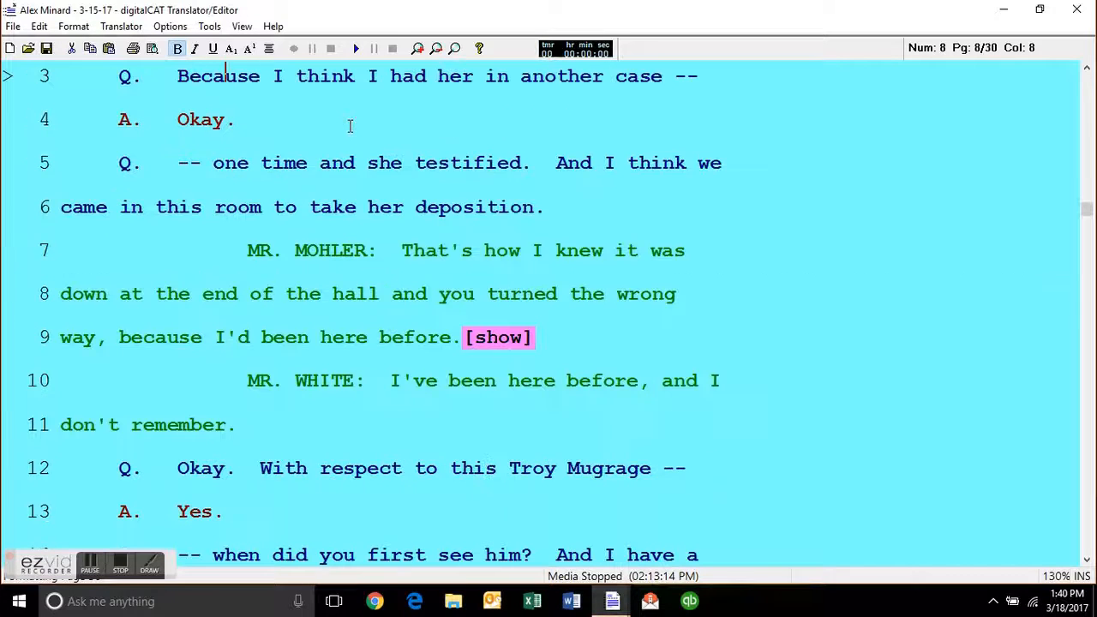
key(Down)
key(Down)
key(Down)
key(Down)
key(Down)
key(Down)
key(End)
key(BackSpace)
key(BackSpace)
key(BackSpace)
key(BackSpace)
key(BackSpace)
key(BackSpace)
key(Up)
key(Up)
key(Up)
key(Up)
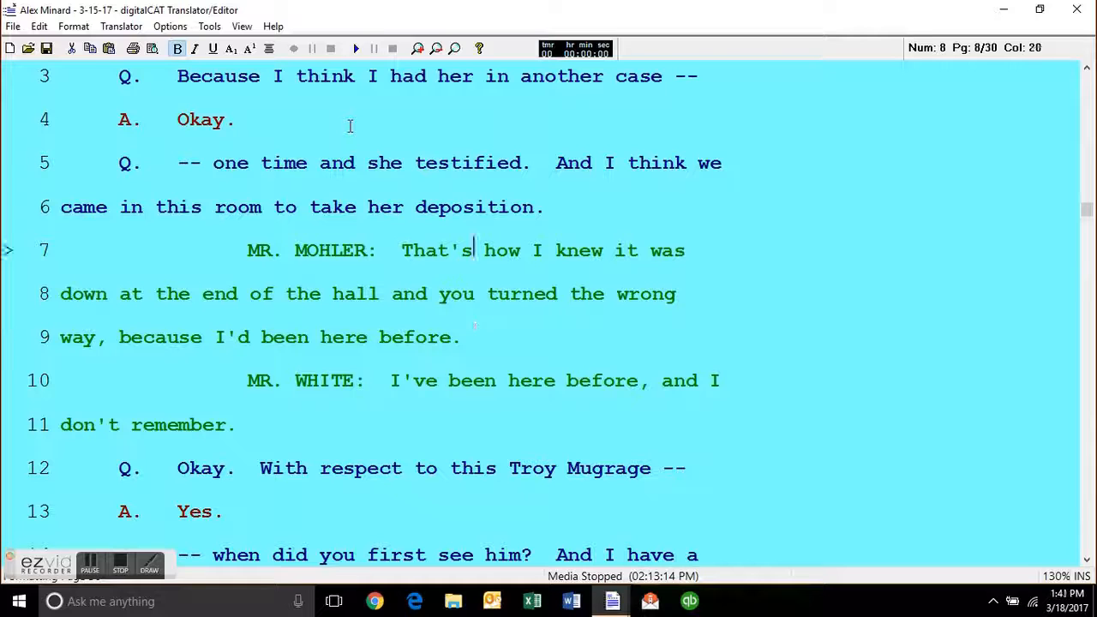
key(Down)
key(Up)
key(Down)
key(Down)
key(Left)
key(Left)
key(Left)
key(Left)
key(Left)
key(Left)
key(Left)
key(Left)
key(Left)
key(Left)
key(Left)
key(Left)
key(Left)
key(Left)
key(Left)
key(Left)
key(Left)
key(Left)
key(Up)
key(Up)
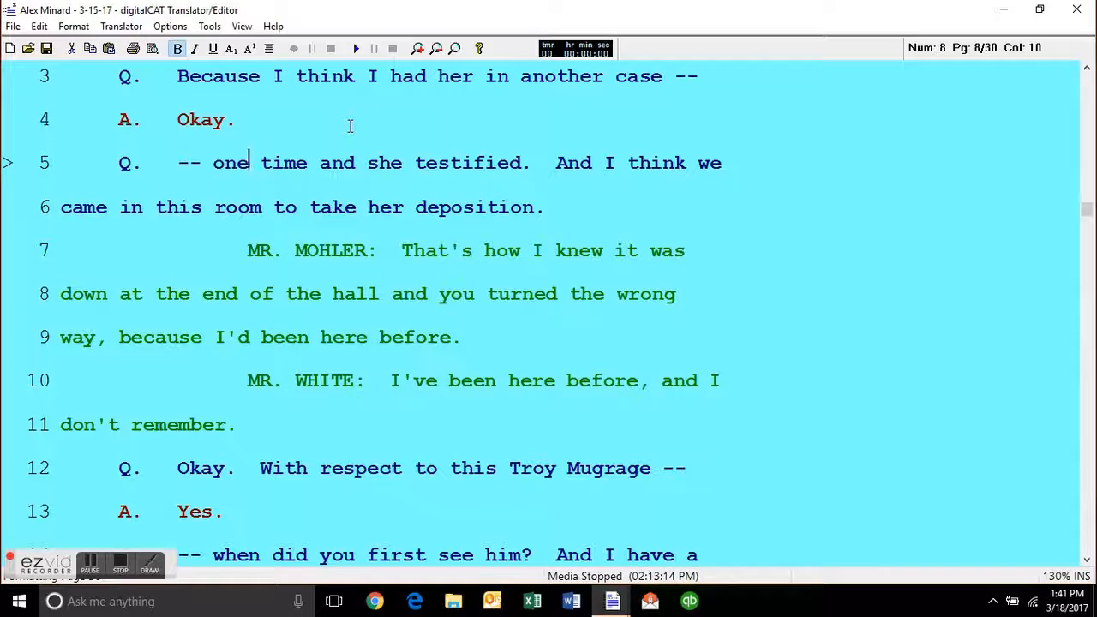
Read the questions and colloquy from line 5 to line 13 of page 8.
key(Down)
key(Down)
key(Down)
key(Down)
key(Down)
key(Down)
key(Down)
key(Left)
key(Left)
key(Left)
key(Left)
key(Left)
key(Up)
key(End)
key(Up)
key(Up)
key(Up)
key(Up)
key(Up)
key(Up)
key(Down)
scroll(350, 126, down, 1)
key(Down)
key(Down)
key(Down)
key(Down)
key(Down)
key(Down)
key(Down)
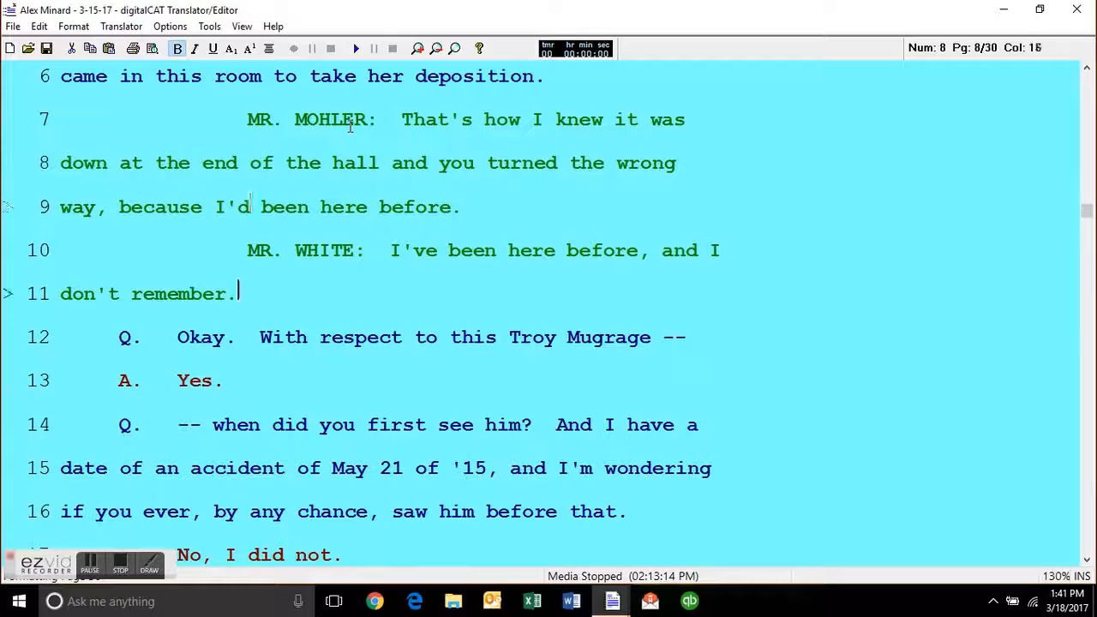
Insert the first attorney's speaker label on a new line after line 12 of page 8 and enter the remark "Objection.".
key(Up)
key(End)
key(Return)
key(alt+s)
key(Return)
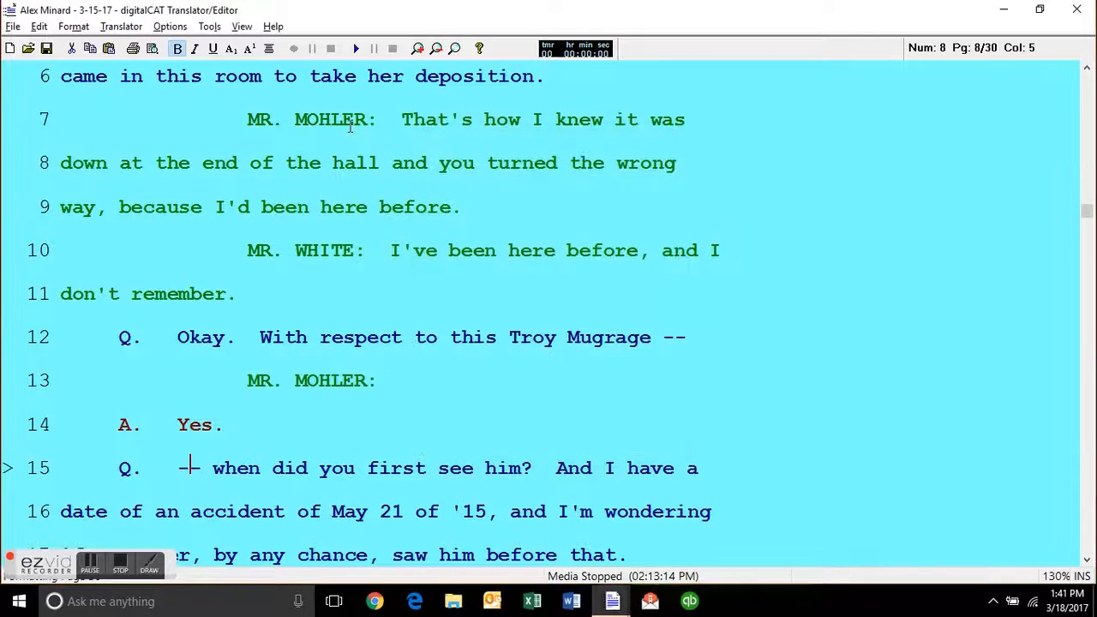
key(End)
text(OBJECT)
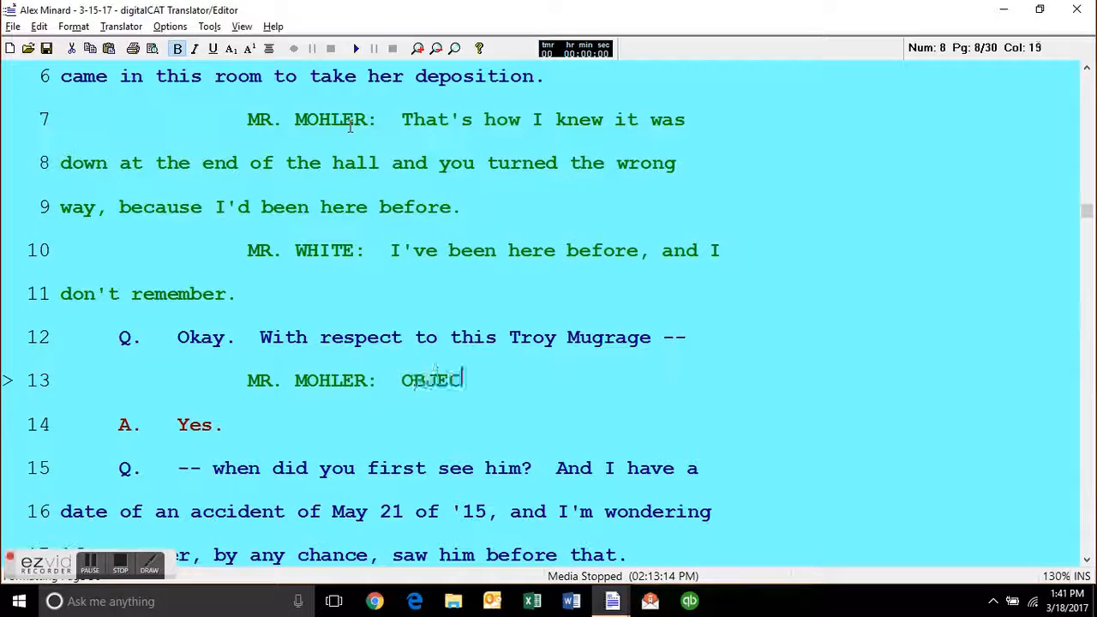
key(BackSpace)
key(BackSpace)
key(BackSpace)
key(BackSpace)
key(BackSpace)
text(bjection.)
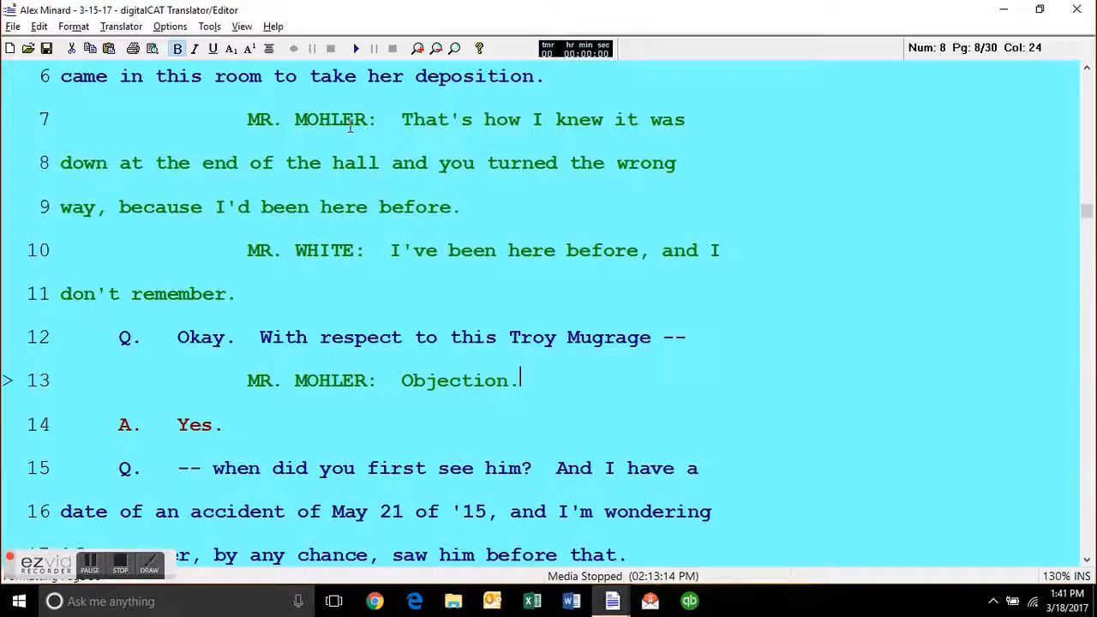
Add a THE WITNESS speaker line below the objection with the reply "Yes.".
key(Return)
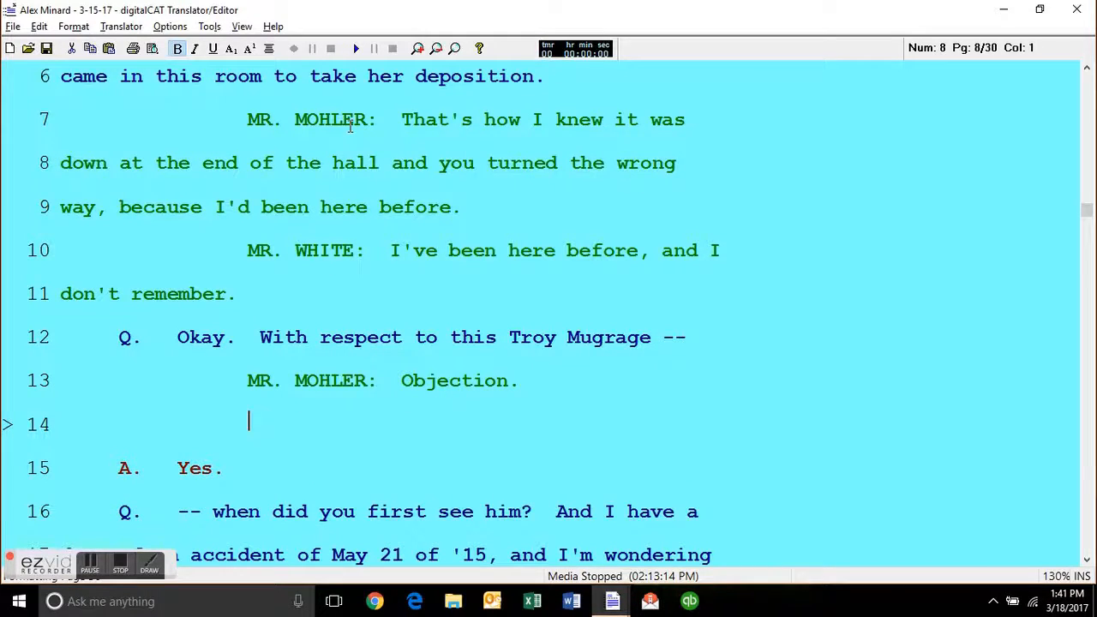
key(alt+s)
key(Escape)
text(THE )
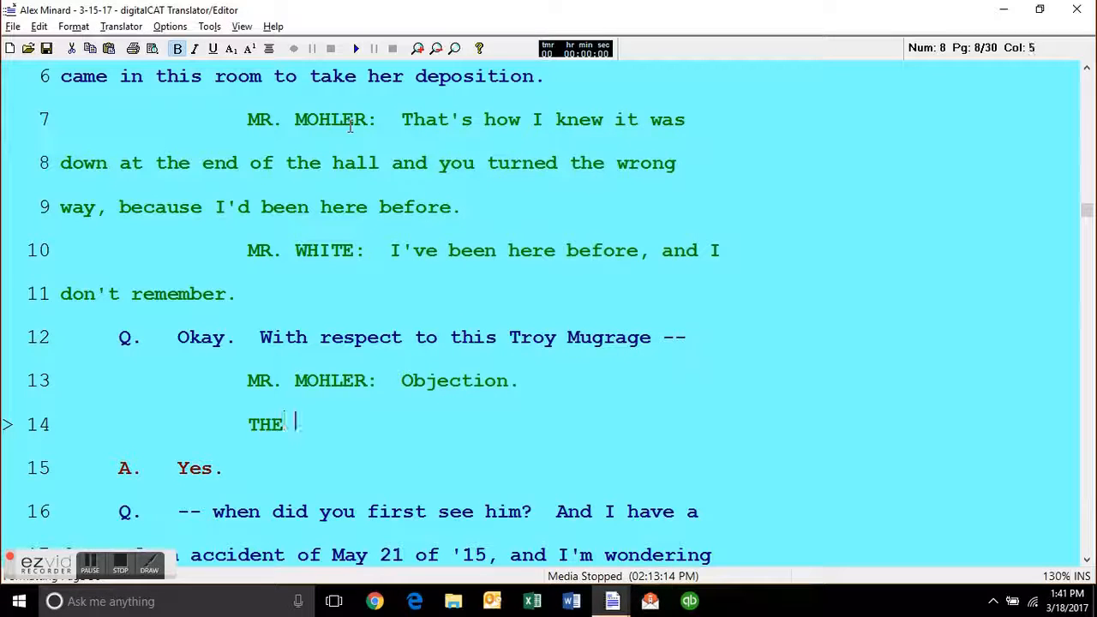
text(WITNESS:  Yes.)
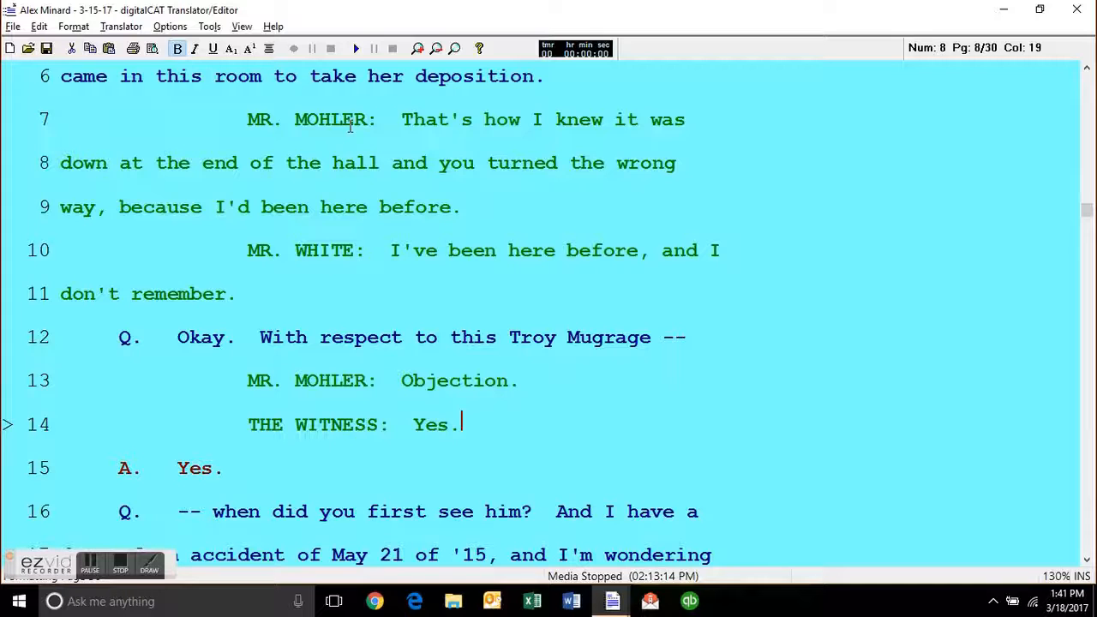
Delete the "A. Yes." answer line that follows the witness's colloquy line.
key(Down)
key(ctrl+y)
key(Up)
key(Up)
key(Down)
key(Up)
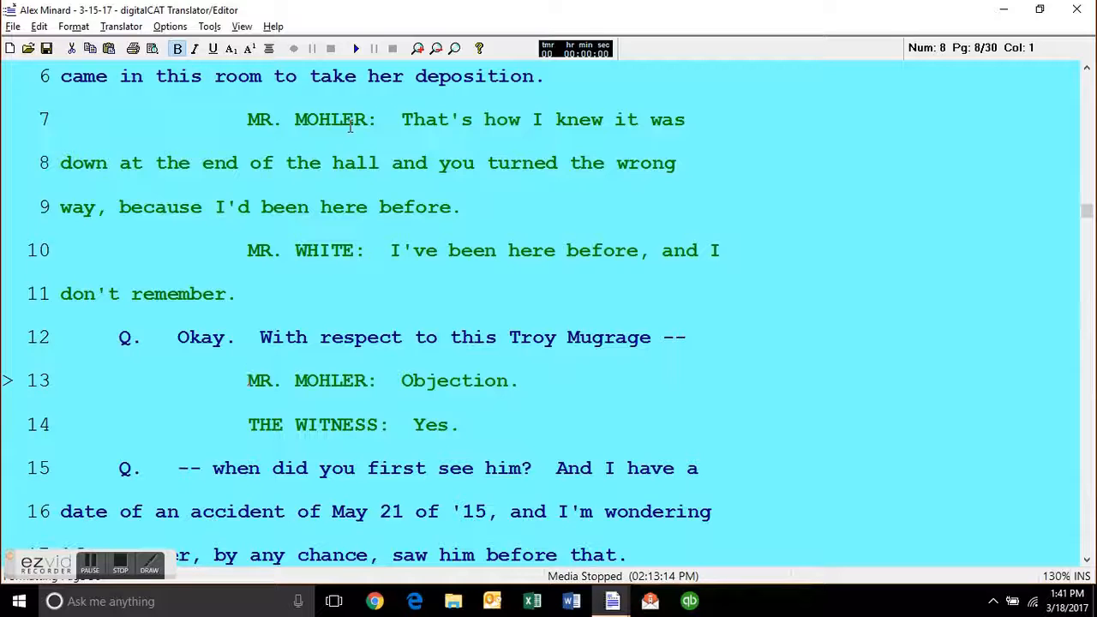
Put the "A. Yes." answer line back below the THE WITNESS line.
key(Down)
key(End)
key(Return)
text(Yes.)
key(Up)
key(Up)
key(Up)
key(Right)
key(Right)
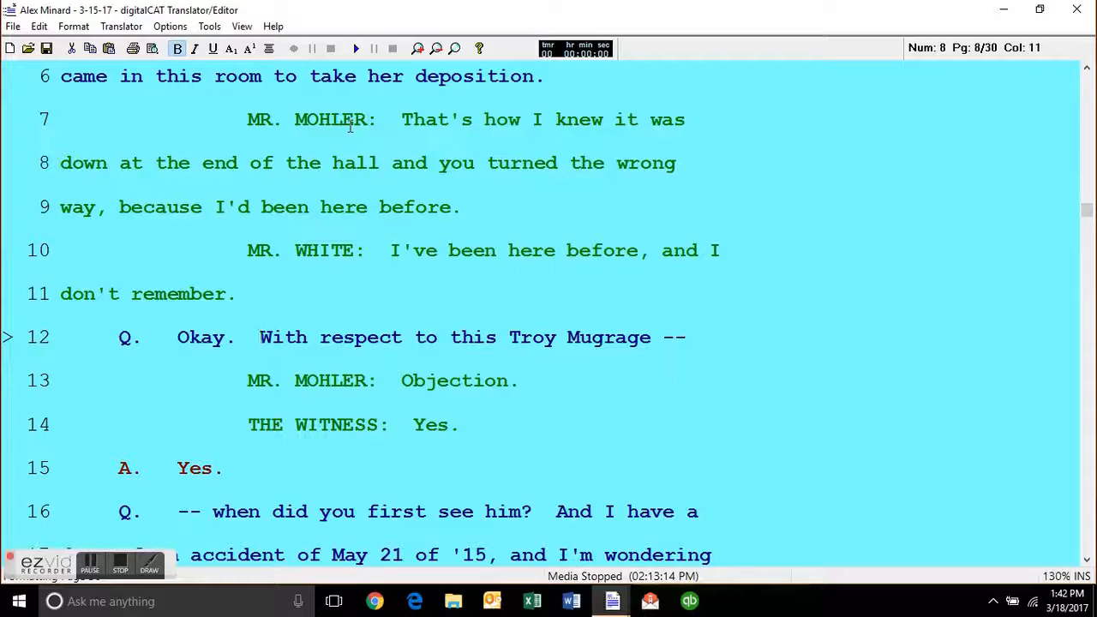
Replace the reply on the THE WITNESS line with "What do I do?".
key(Down)
key(Down)
key(Down)
key(Up)
key(Up)
key(Down)
key(BackSpace)
key(BackSpace)
key(BackSpace)
text(What do I do?)
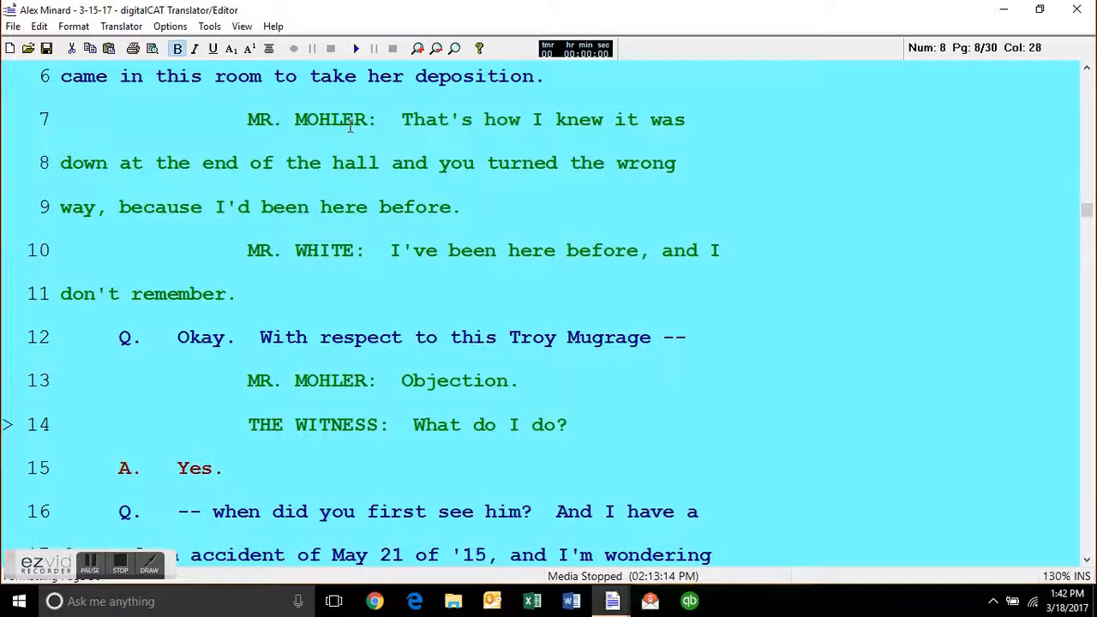
Delete the inserted objection line and the THE WITNESS line so the answer follows line 12.
key(Up)
key(Up)
key(Down)
key(ctrl+y)
key(ctrl+y)
key(Down)
key(Up)
key(Left)
key(Down)
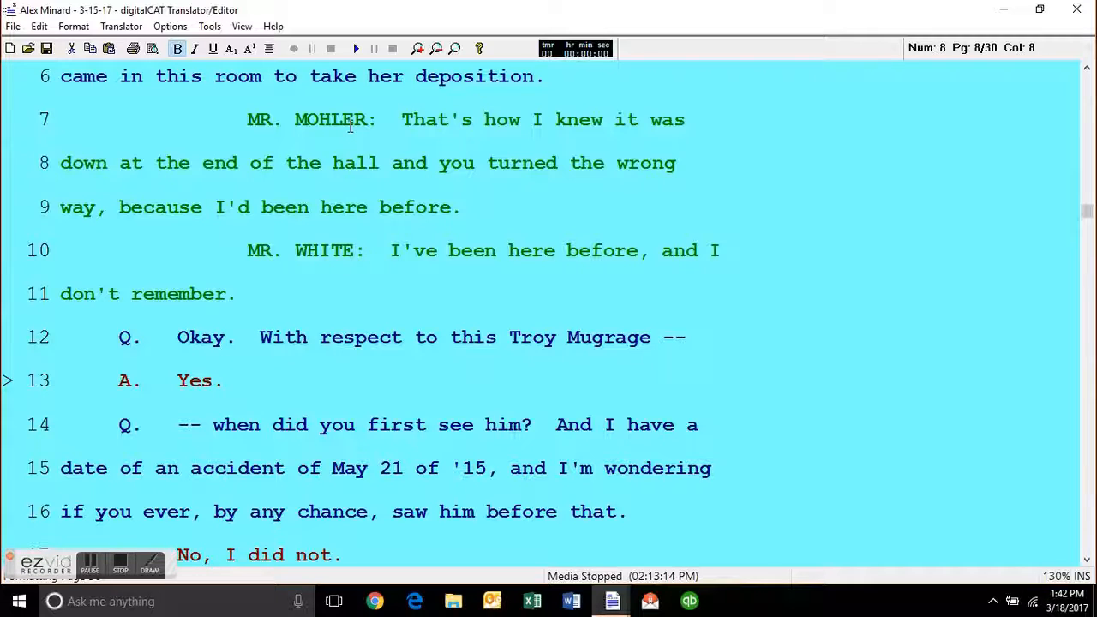
Read the questions and answers from line 13 to line 21 of page 8.
key(Down)
key(Down)
key(Down)
key(Down)
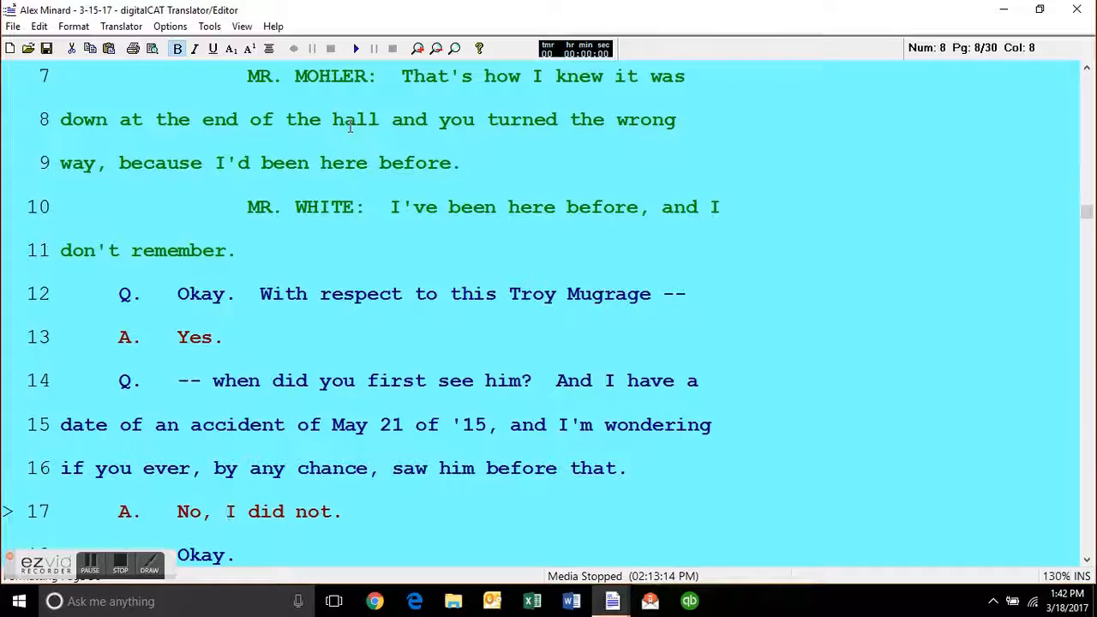
key(Up)
key(Up)
key(ctrl+Right)
key(ctrl+Right)
key(ctrl+Right)
key(ctrl+Right)
key(ctrl+Right)
key(Down)
key(Down)
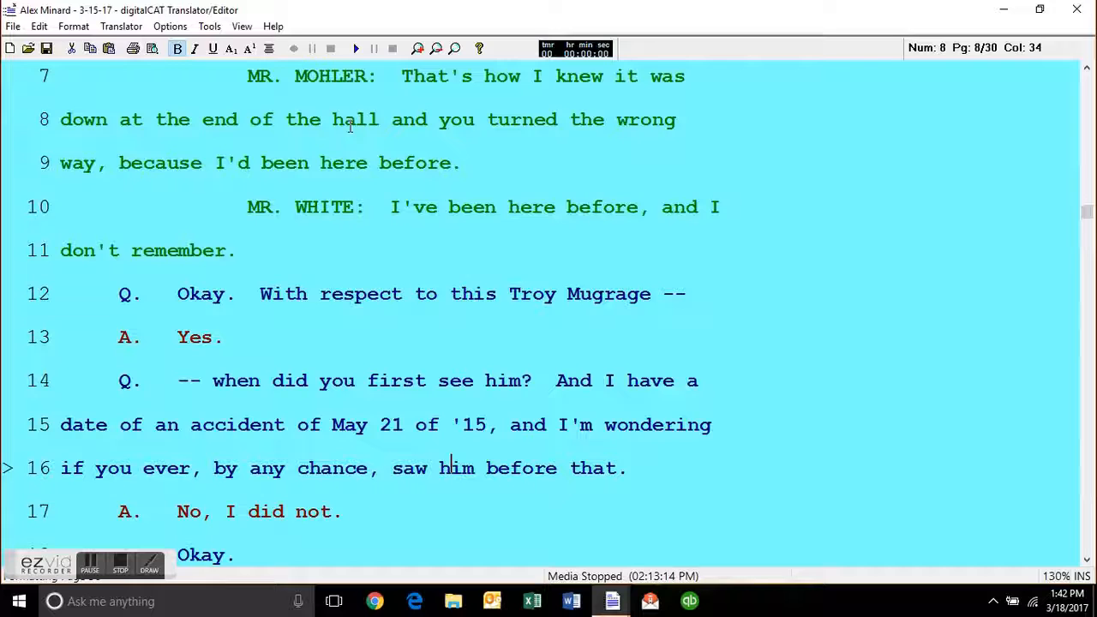
key(Down)
key(Down)
key(Down)
key(Up)
key(Up)
key(Up)
key(Up)
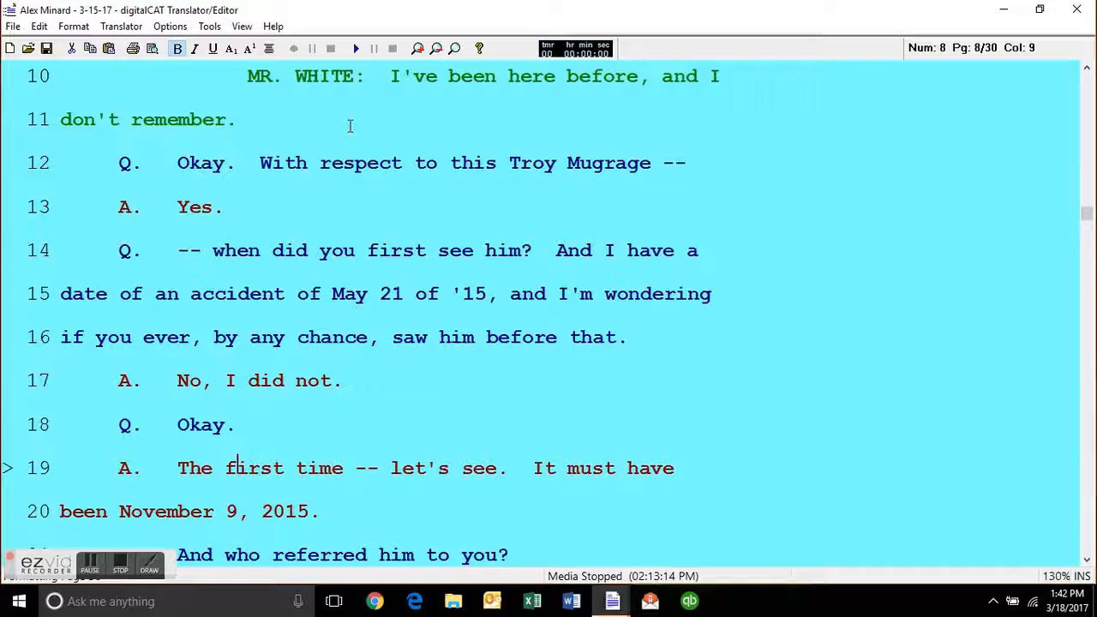
key(Down)
key(Down)
key(Down)
key(Down)
key(Down)
key(Down)
key(Down)
key(Down)
key(Up)
key(Up)
key(Up)
Add the flag "[i think he said did]" after "No, I did not." on line 17 of page 8.
key(Up)
key(Up)
key(Up)
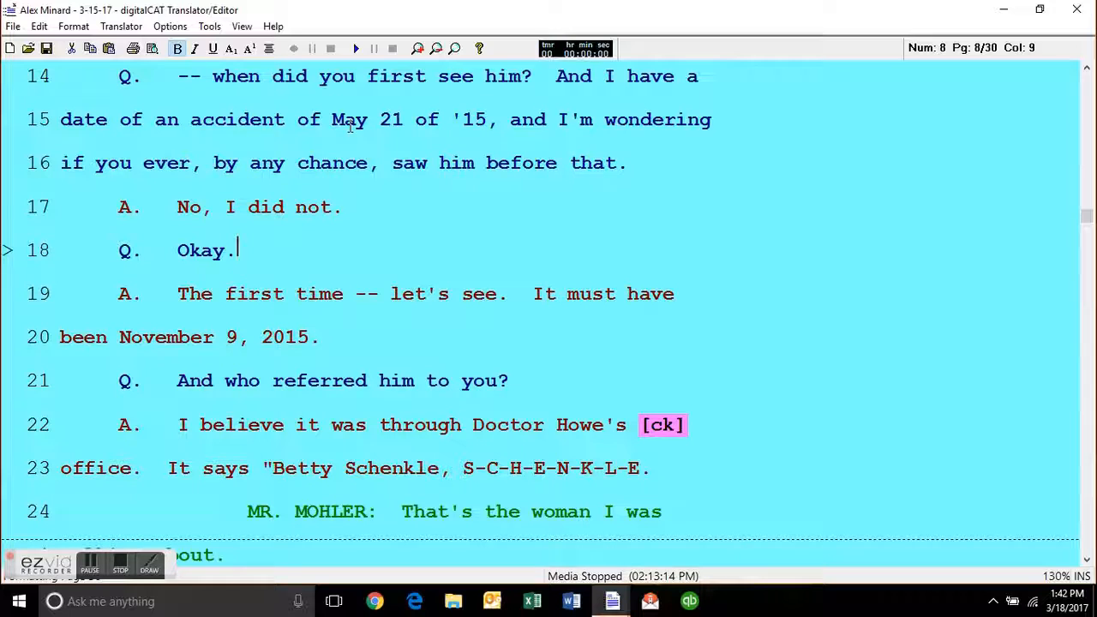
key(Up)
key(End)
text([)
text(i think he sai)
text(d idd)
key(BackSpace)
key(BackSpace)
key(BackSpace)
text(did])
key(Down)
key(Down)
key(Up)
key(Up)
key(Down)
key(Down)
key(Down)
key(Up)
key(Up)
key(Up)
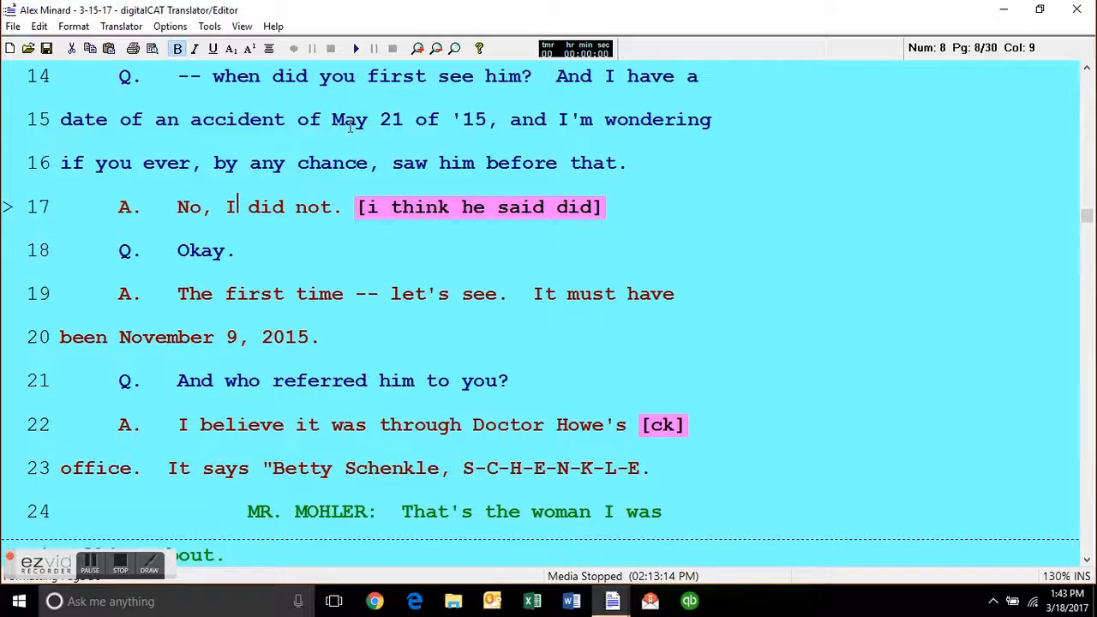
Remove the bracketed note after "No, I did not." on line 17.
key(End)
key(BackSpace)
key(BackSpace)
key(BackSpace)
key(BackSpace)
key(BackSpace)
key(BackSpace)
key(BackSpace)
key(BackSpace)
key(BackSpace)
key(BackSpace)
key(BackSpace)
key(BackSpace)
key(BackSpace)
key(BackSpace)
key(BackSpace)
key(BackSpace)
key(BackSpace)
key(BackSpace)
key(BackSpace)
key(BackSpace)
key(BackSpace)
Go to the [ck] flag at the end of line 22 on page 8 and inspect it.
key(Down)
key(Down)
key(Down)
key(Down)
key(Down)
key(End)
key(Left)
key(Left)
key(Left)
key(Left)
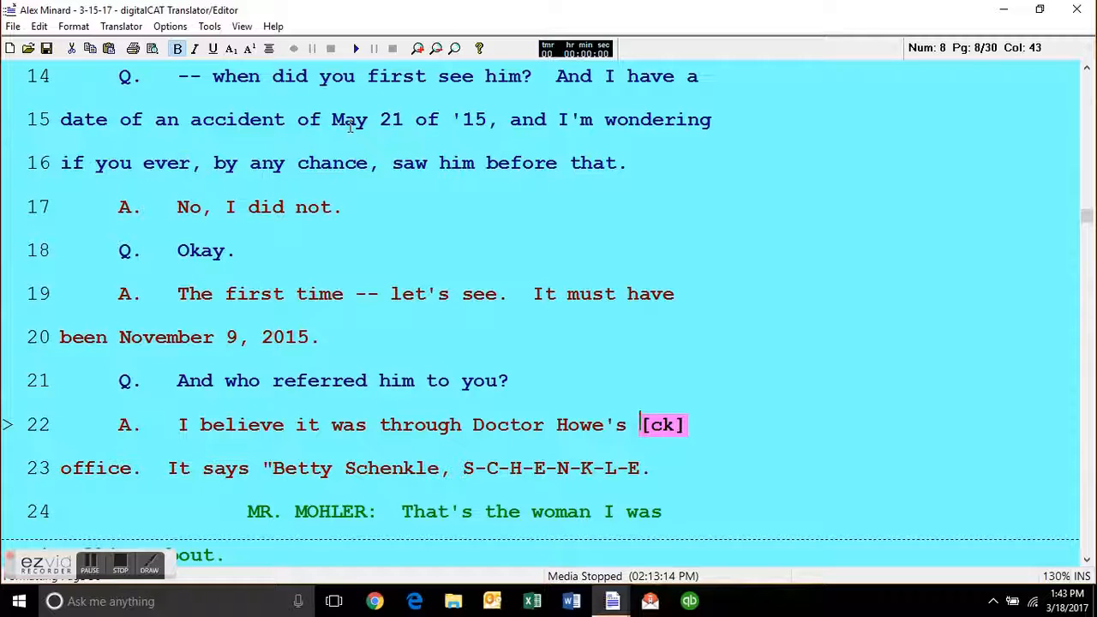
Read on from the end of page 8 to line 22 of page 9.
key(Down)
key(Down)
key(Down)
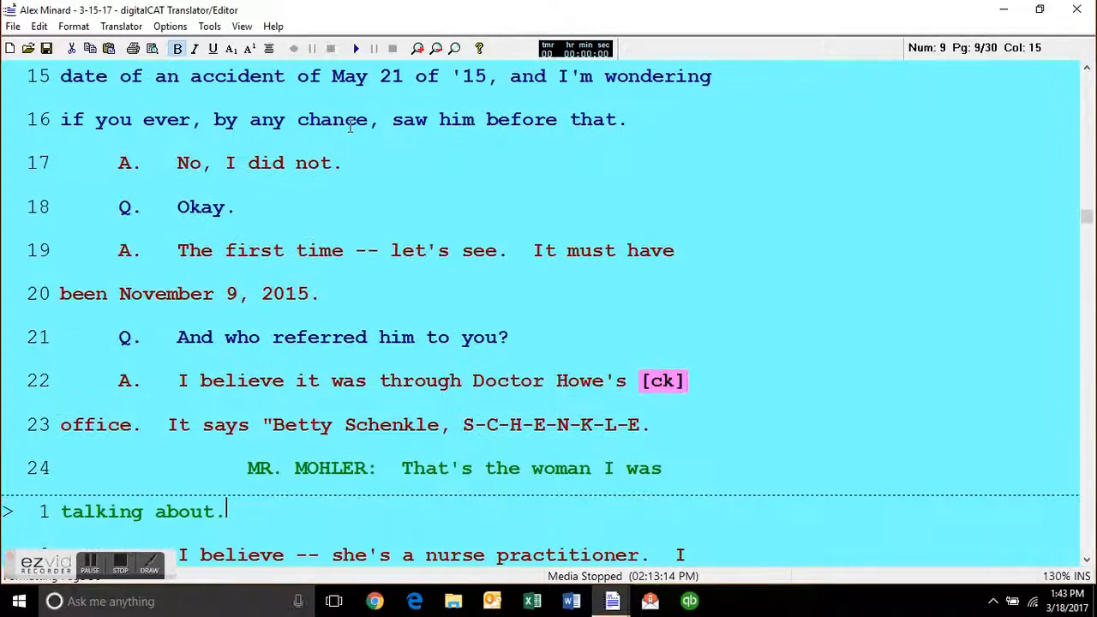
key(Up)
key(Up)
key(Up)
key(Down)
key(Down)
key(Down)
key(Down)
key(Down)
key(Down)
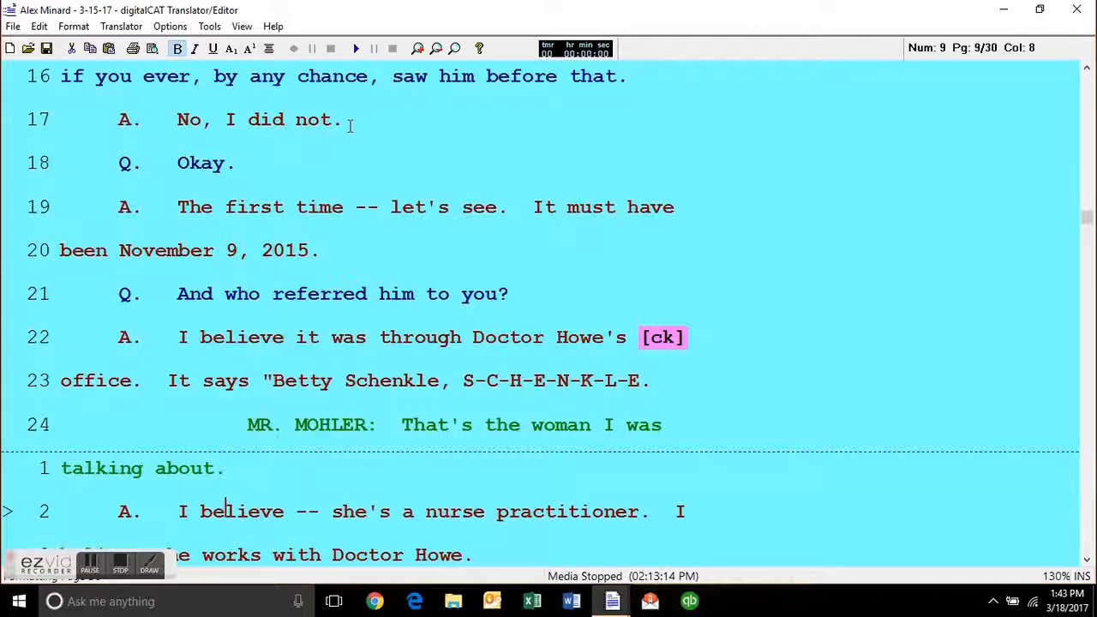
key(Down)
key(Down)
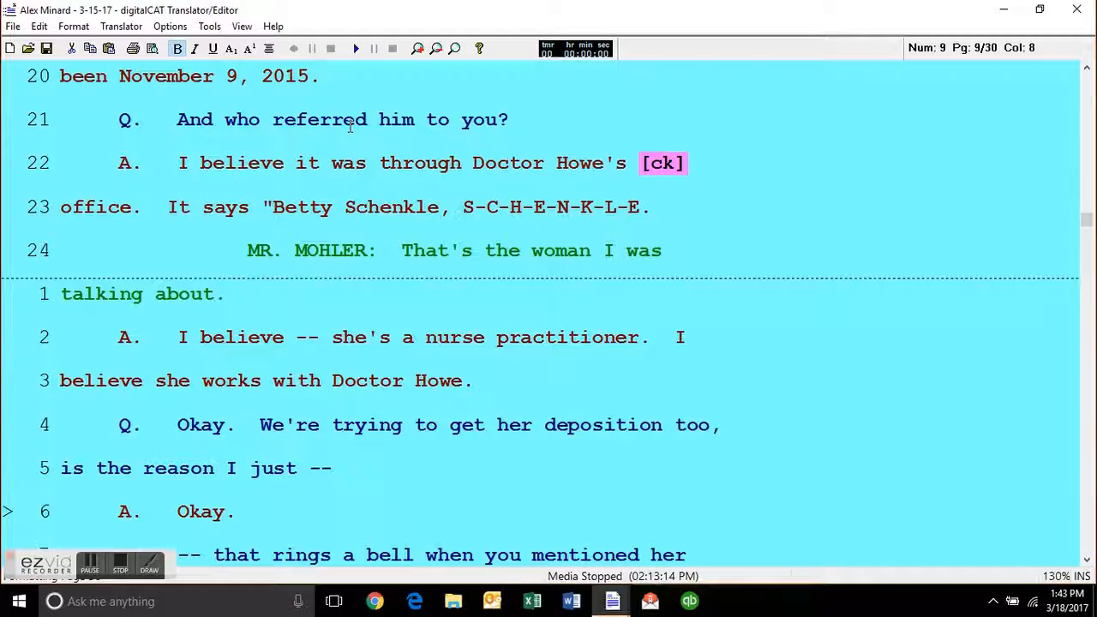
key(Down)
key(Down)
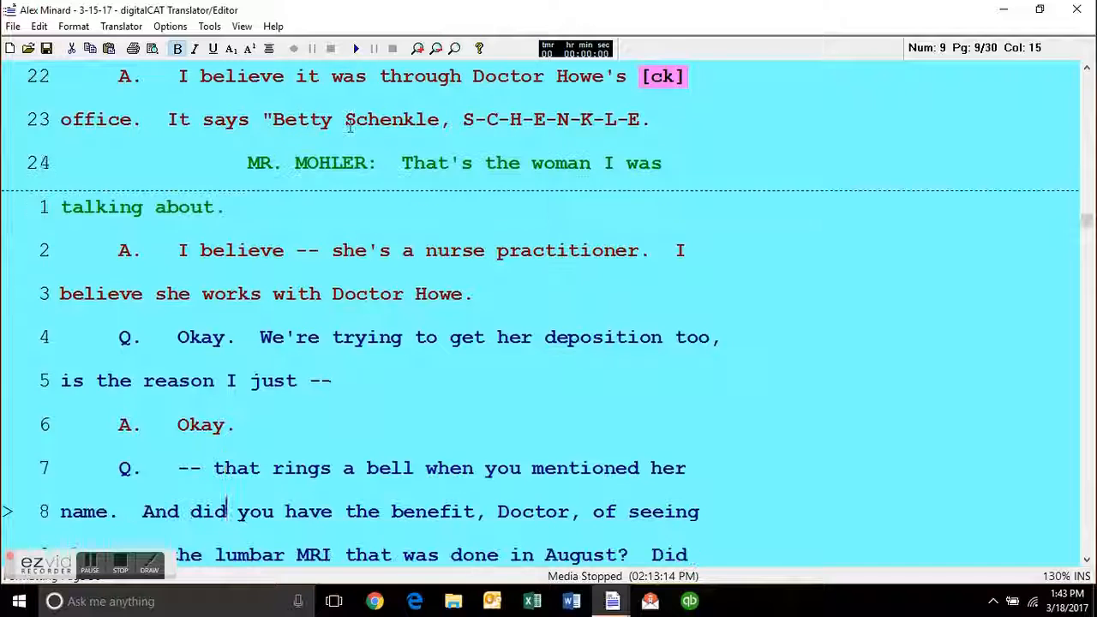
key(Down)
key(Down)
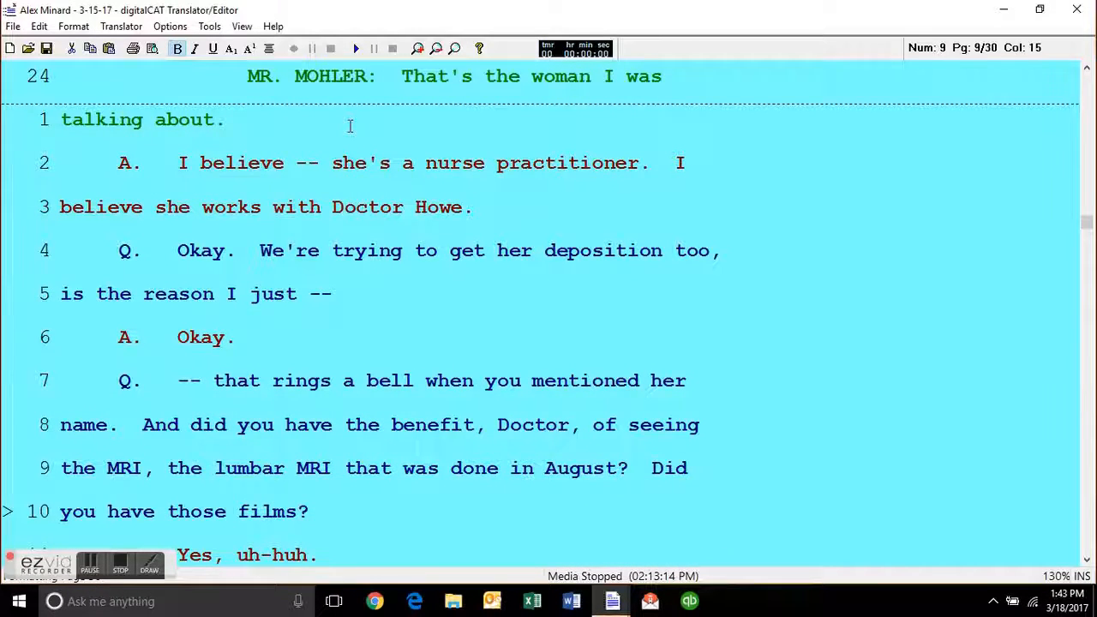
key(Down)
key(Down)
key(Down)
key(Down)
key(Down)
key(Down)
key(Down)
key(Down)
key(Down)
key(Down)
key(Down)
key(Down)
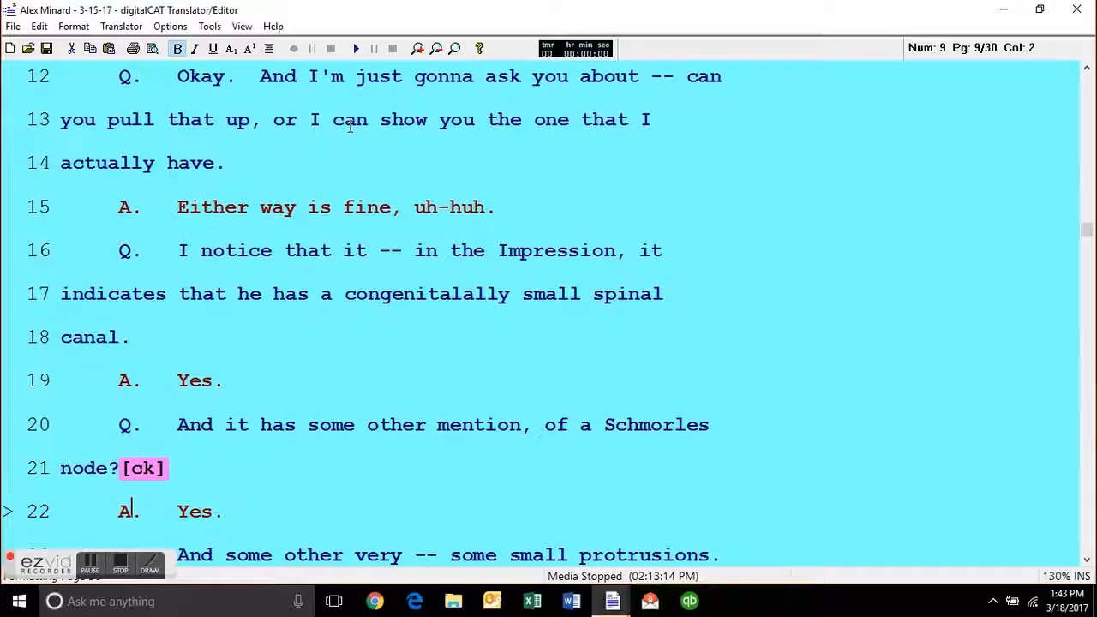
Correct the misspelled "congenitalally" on line 17 of page 9 to the spell checker's suggestion "congenitally".
key(Up)
key(Up)
key(Up)
key(Up)
key(Up)
key(ctrl+Right)
key(ctrl+Right)
key(ctrl+Right)
key(ctrl+Right)
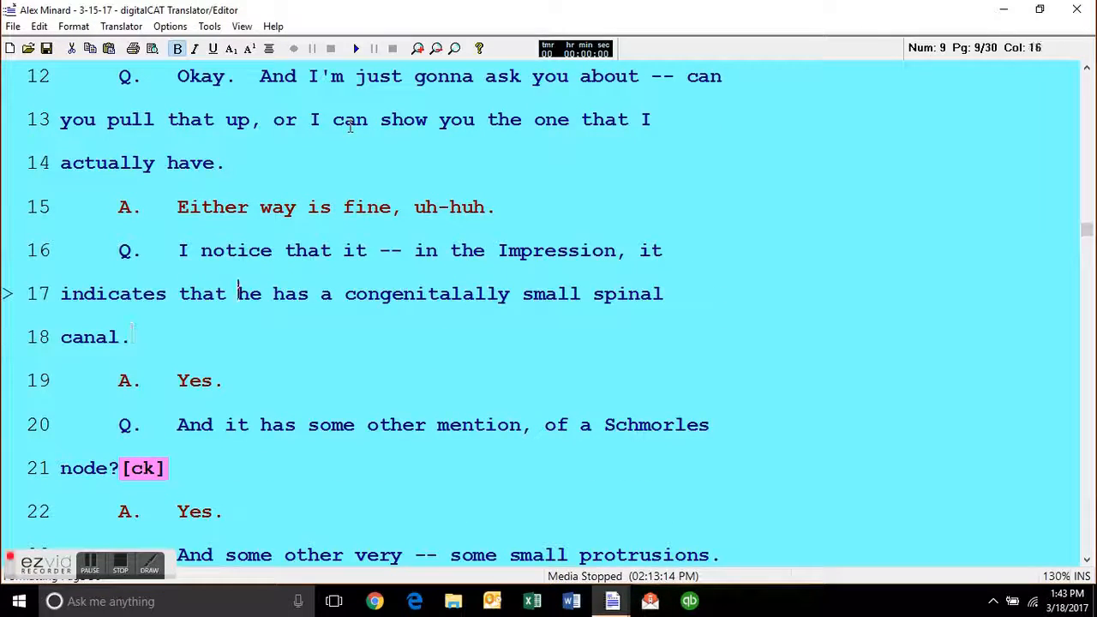
key(ctrl+Right)
key(F7)
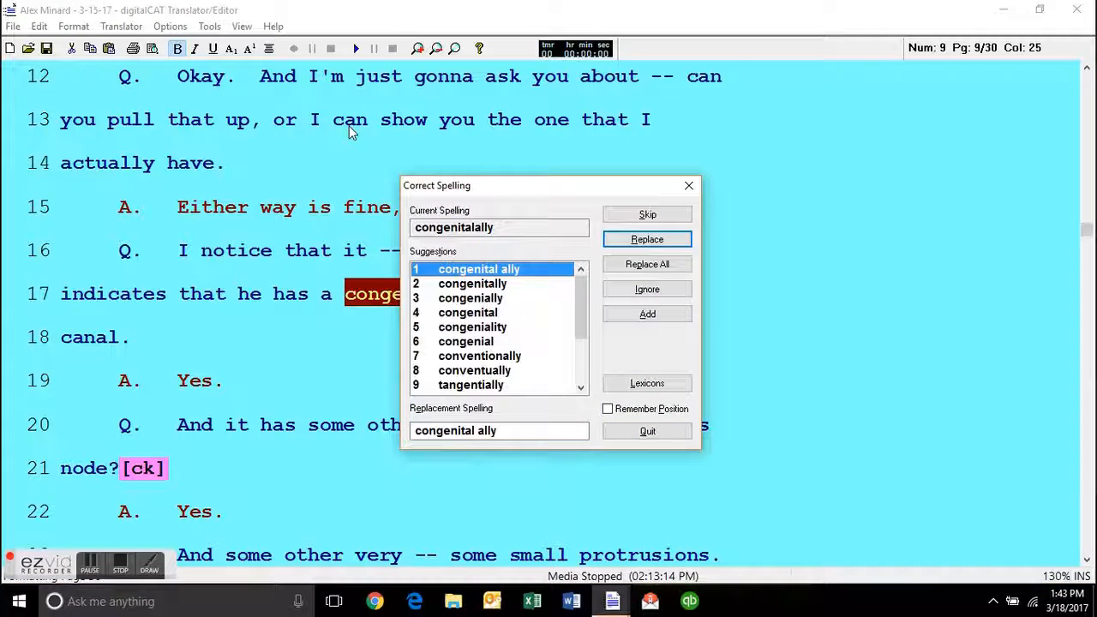
click(506, 287)
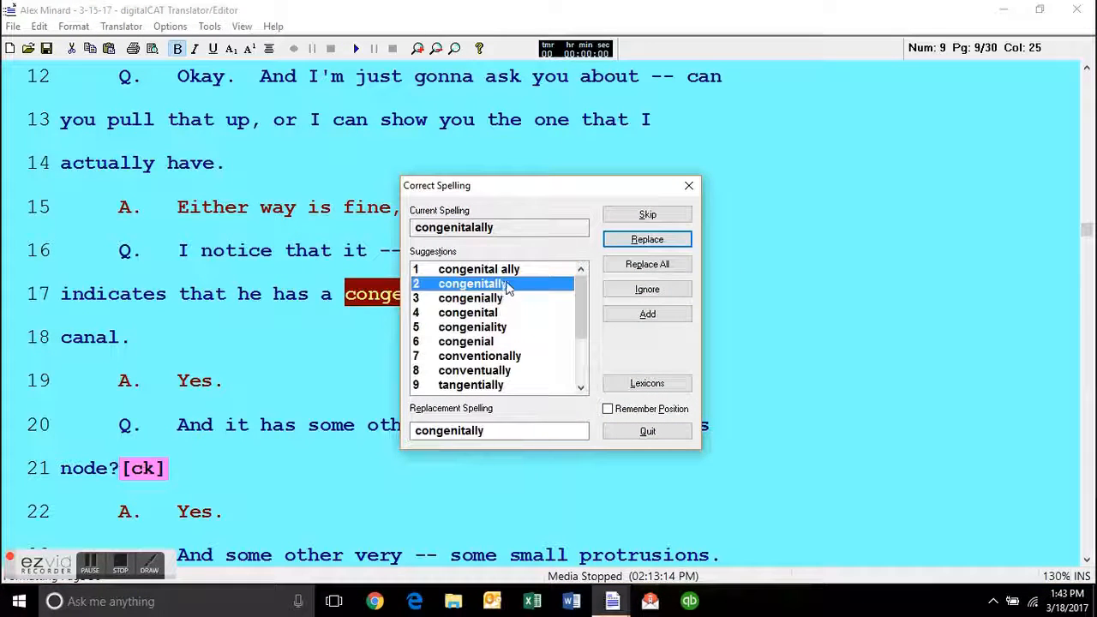
click(653, 239)
Apply the BY paragraph style to the question beginning "I notice that it" on line 16 of page 9.
click(416, 294)
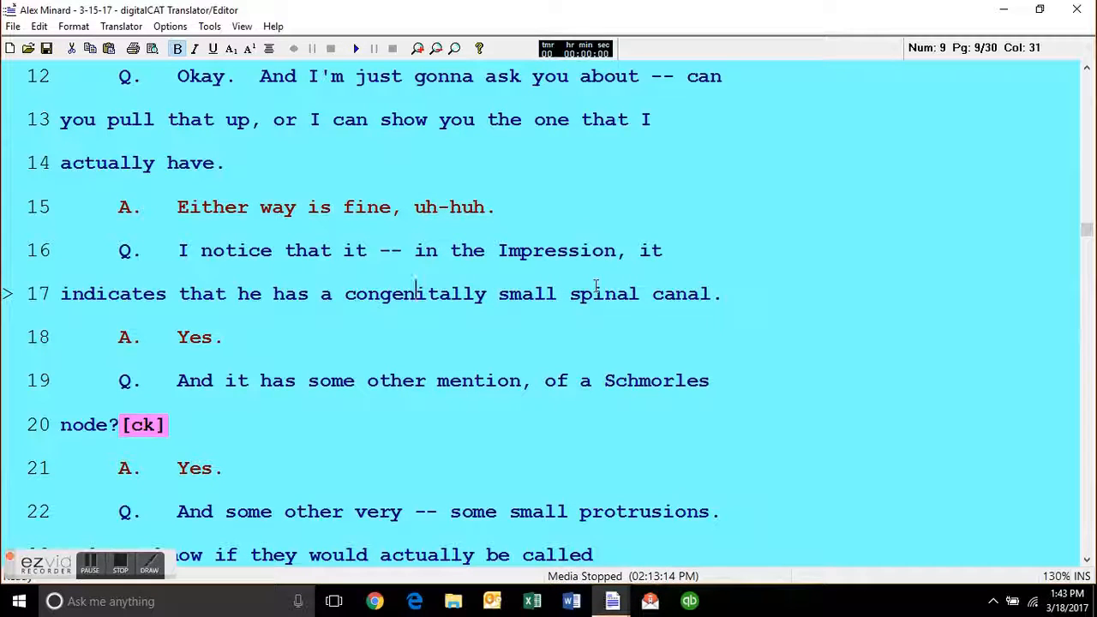
key(alt+b)
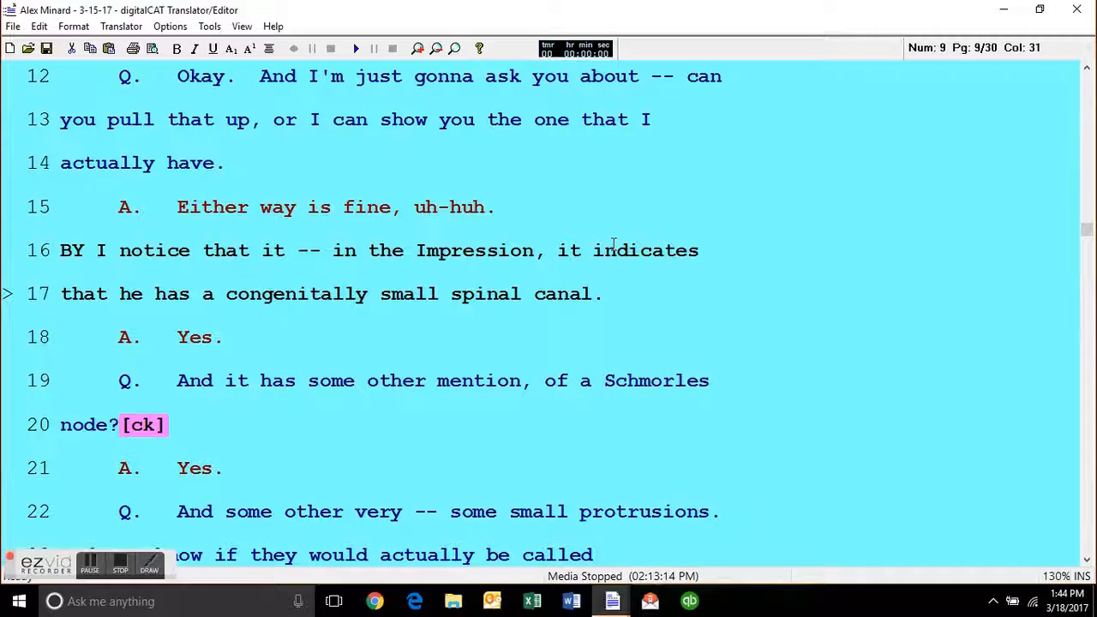
Browse the transcript's spelling error list, checking flagged names and the <Double Word> entry in context, and close the list.
key(F7)
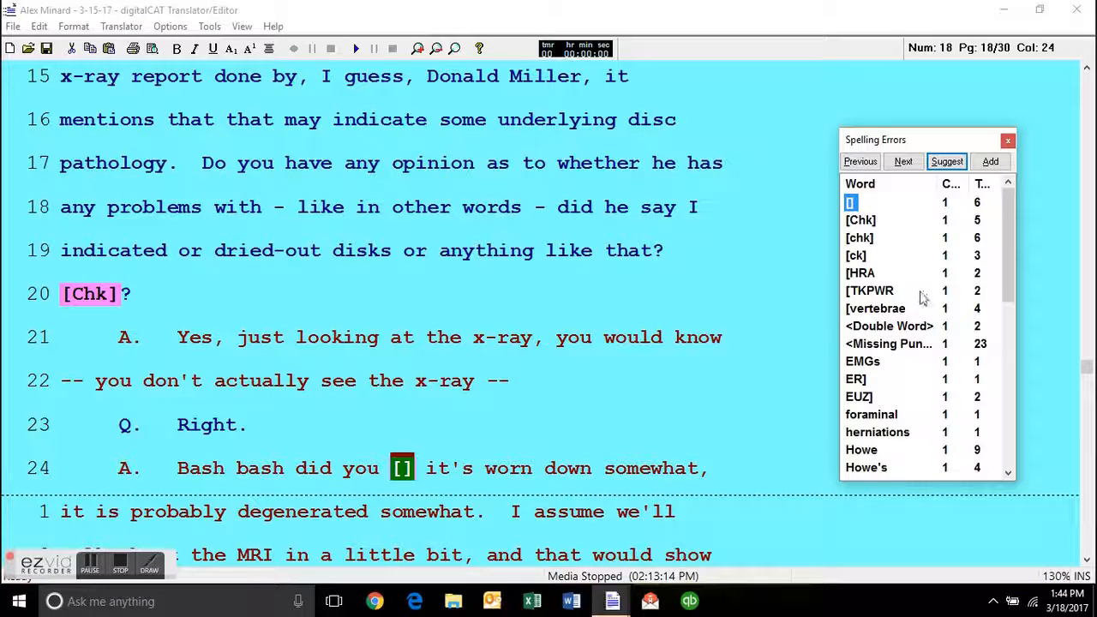
drag(1005, 277, 1020, 372)
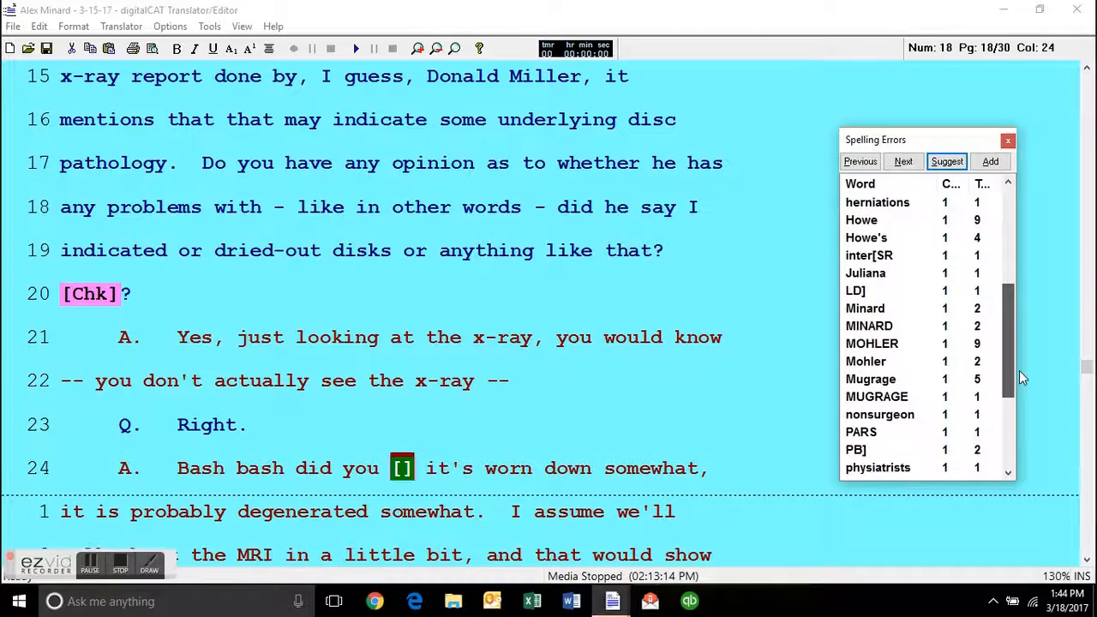
click(876, 221)
click(870, 326)
drag(1008, 324, 1004, 200)
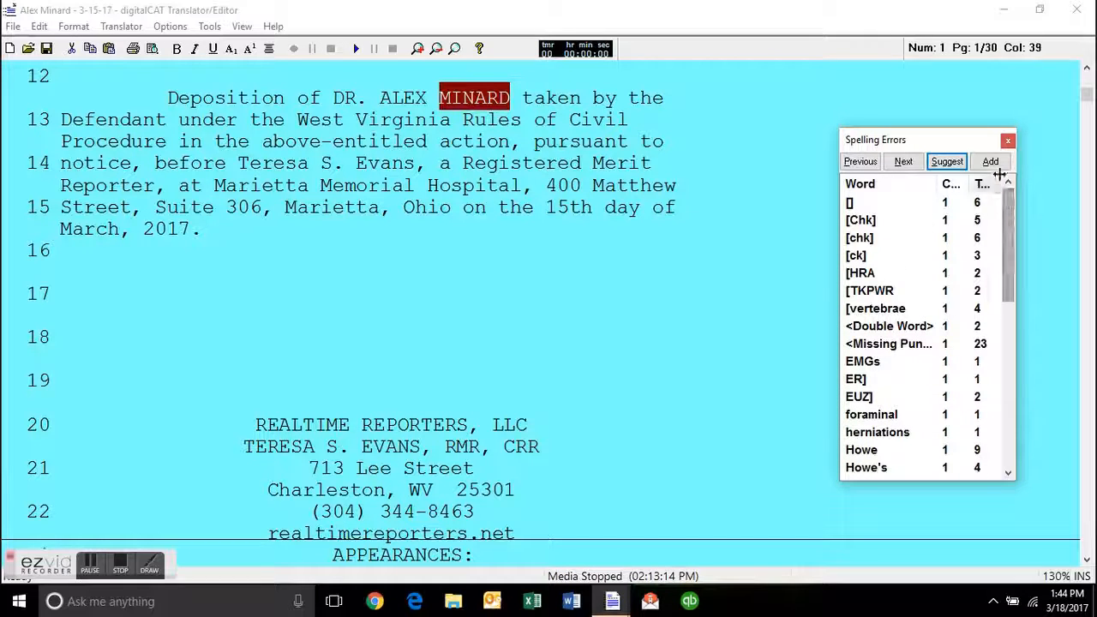
click(912, 326)
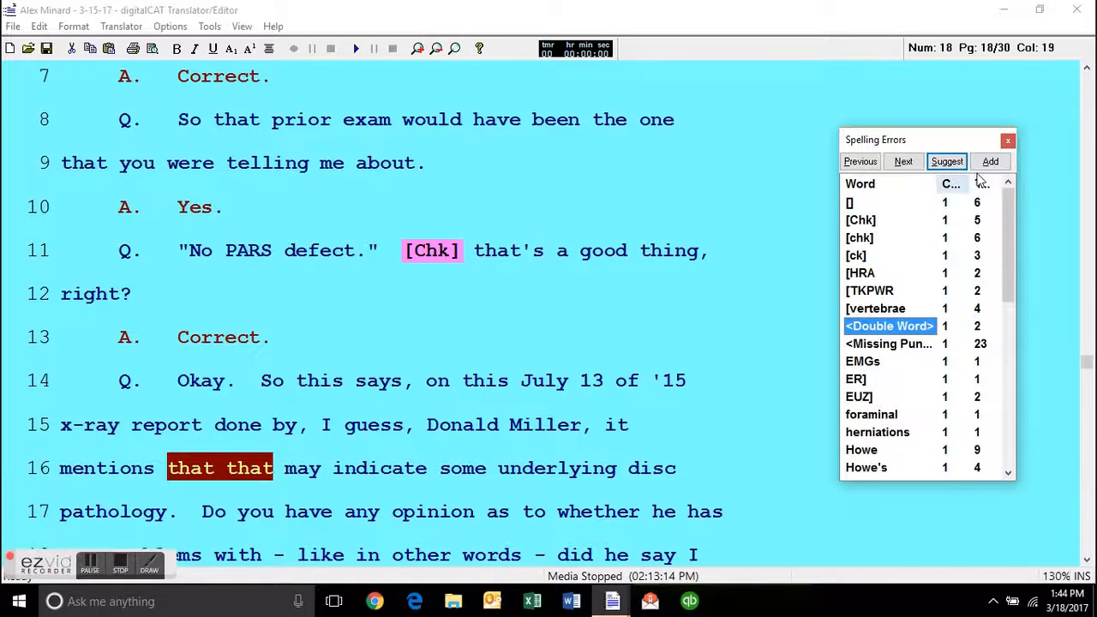
click(1008, 144)
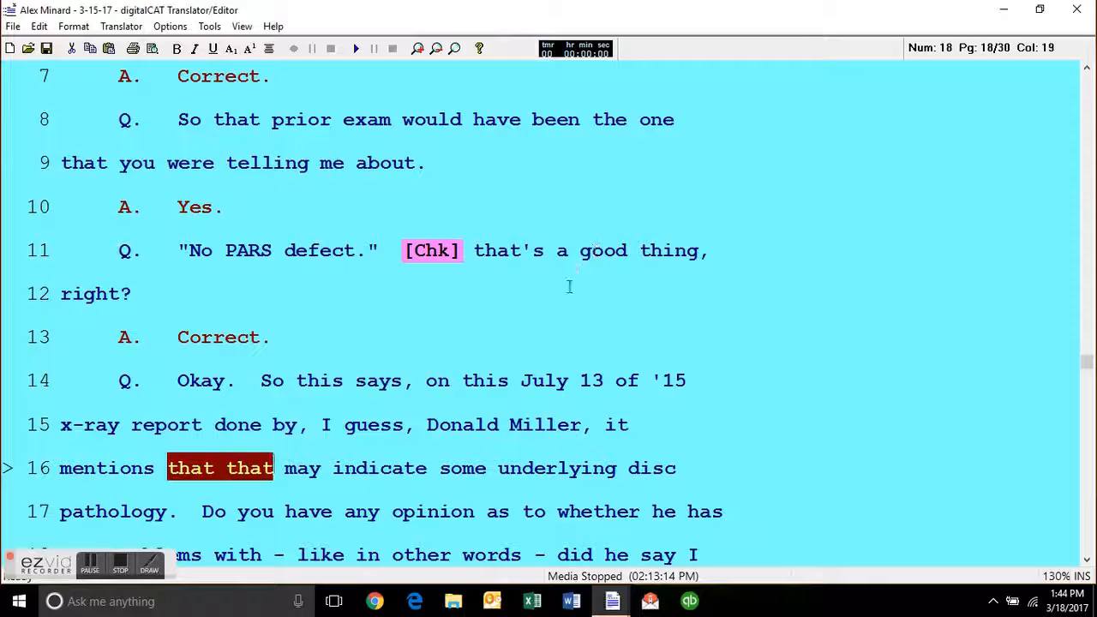
Go to the [Chk] flag after "No PARS defect." on line 11 of page 18 and inspect it.
click(569, 286)
key(Up)
key(Up)
key(Up)
key(Up)
key(Down)
key(Down)
key(Down)
key(ctrl+Right)
key(ctrl+Right)
key(ctrl+Right)
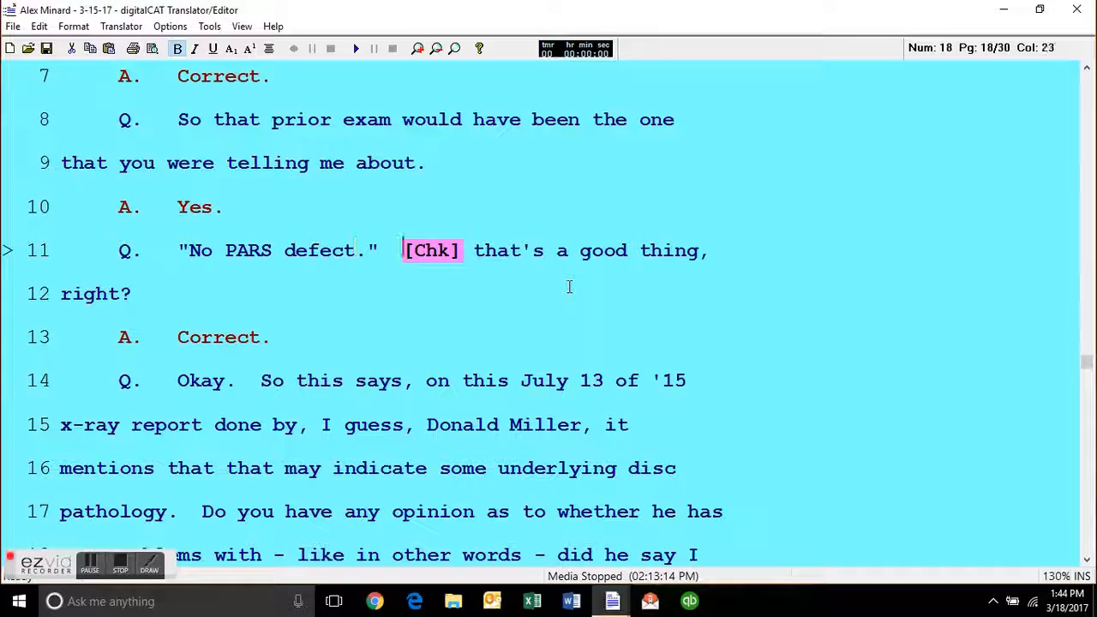
Insert an opening quotation mark before "inter[SR-ER]" on line 4 of page 18.
key(ctrl+Left)
key(Left)
key(Left)
key(Up)
key(Up)
key(Up)
key(Up)
key(Up)
key(Up)
key(Up)
key(Up)
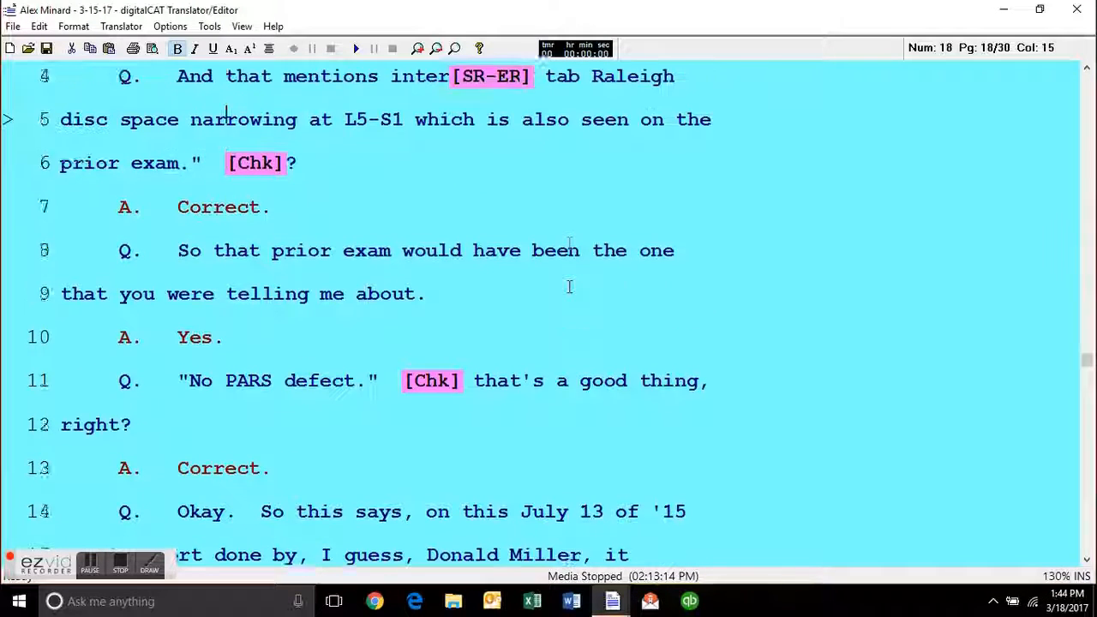
key(Down)
key(ctrl+Right)
key(ctrl+Right)
key(ctrl+Right)
key(Left)
key(Left)
key(Left)
key(Left)
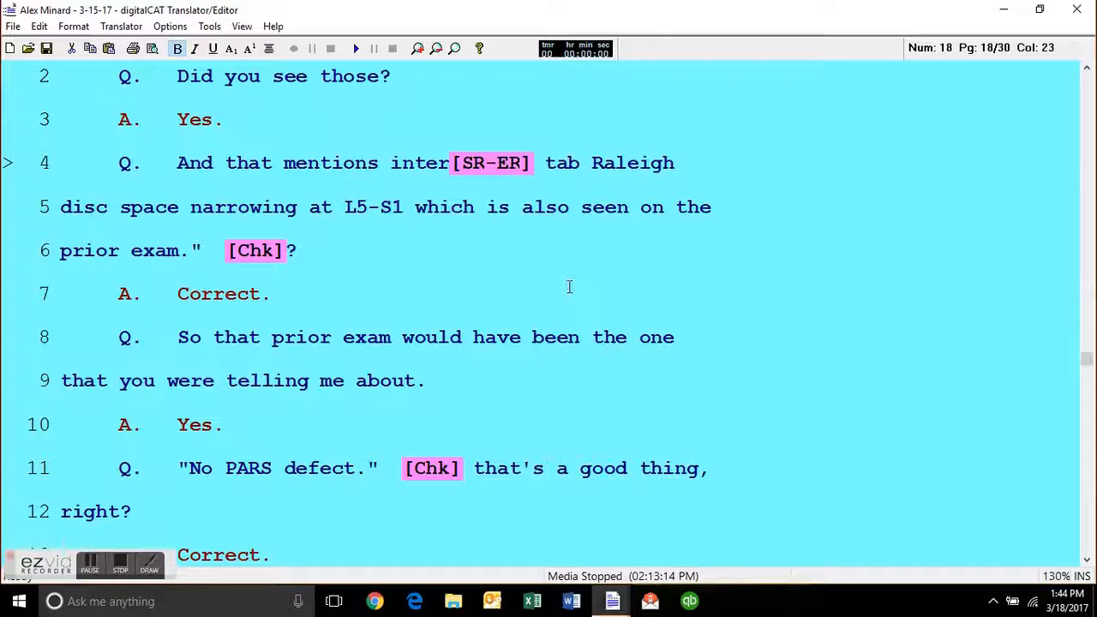
text(")
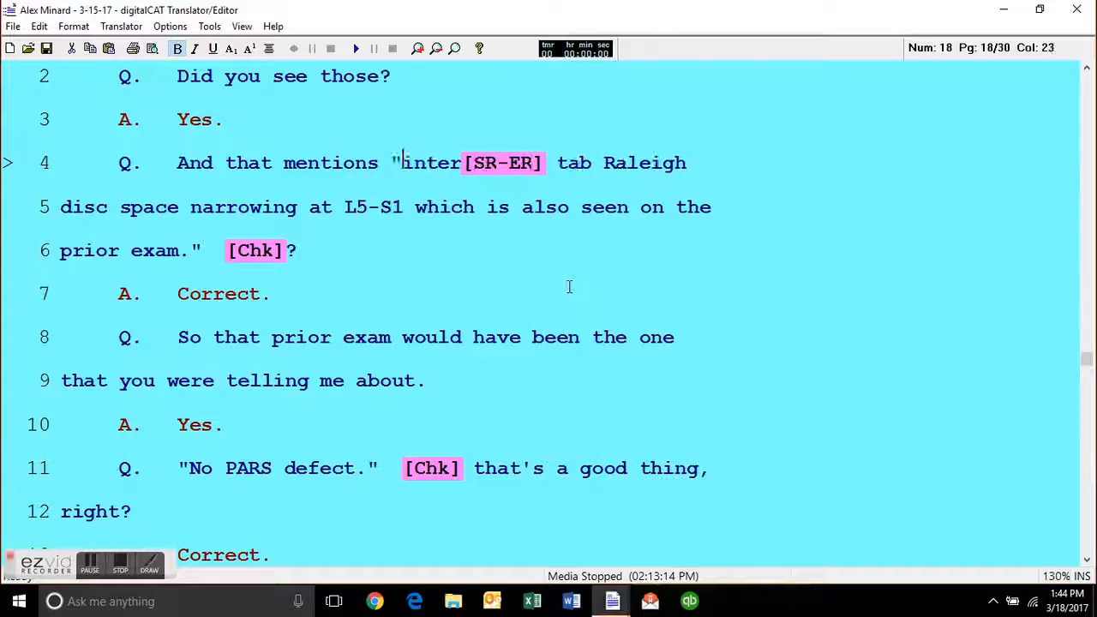
Define "intervertebral" as the dictionary entry for the steno of "inter[SR-ER] tab Raleigh", check its spelling and apply it from here to end.
key(ctrl+3)
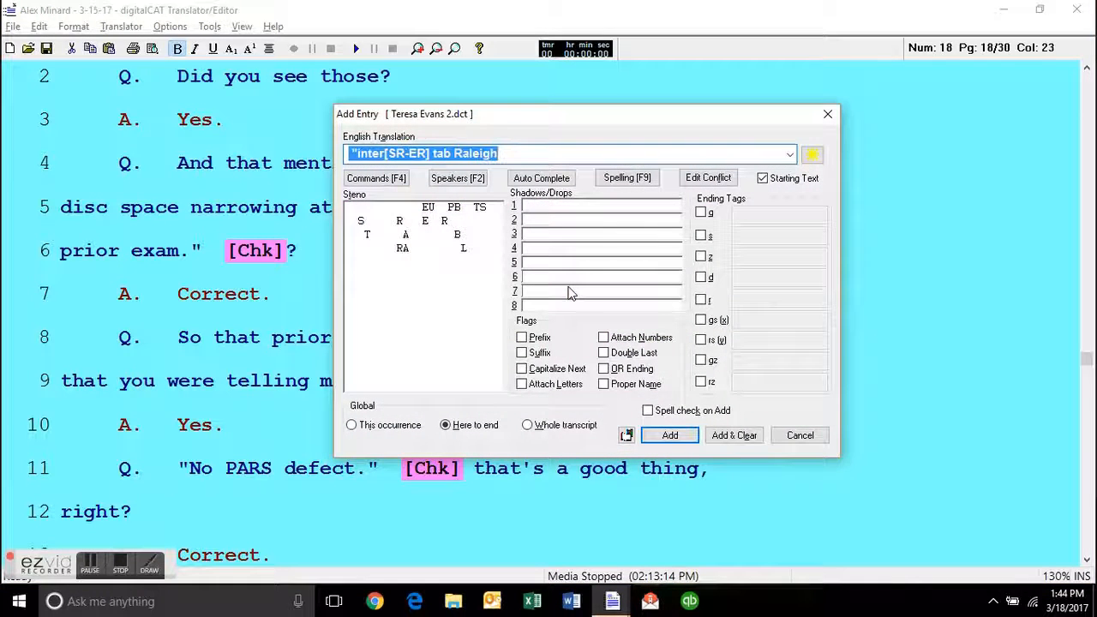
text(intervertebral)
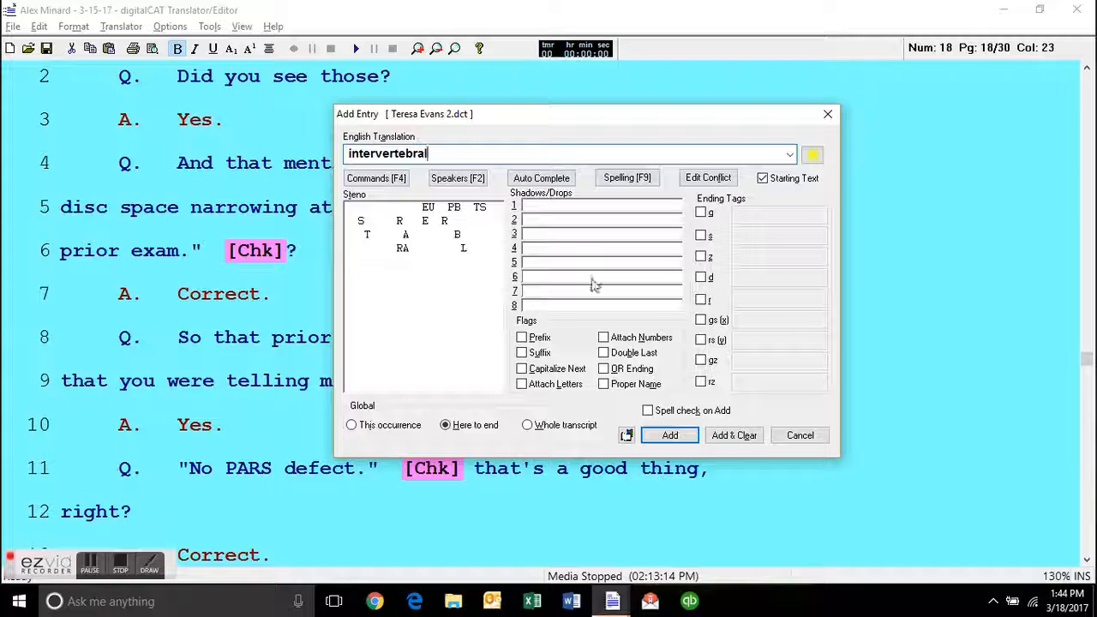
click(624, 180)
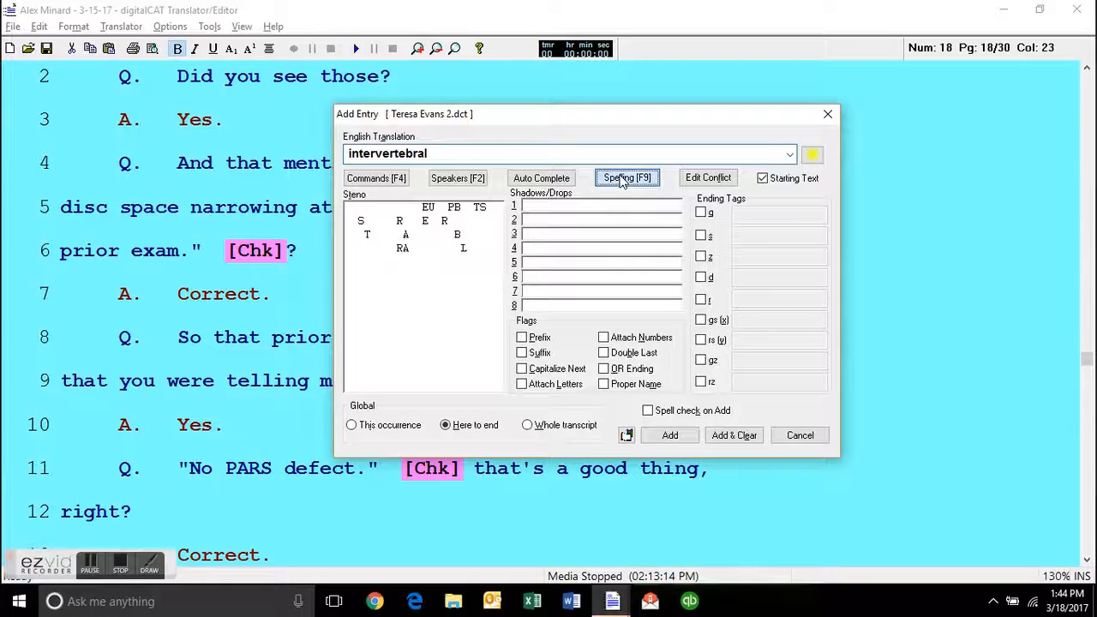
click(657, 443)
Remove the [Chk] flag after "prior exam." on page 18.
click(235, 243)
key(ctrl+BackSpace)
Go back to lines 18 and 19 of page 16 and examine how the numbers in the pain rating are written.
key(Up)
key(Up)
key(Up)
key(Up)
key(Up)
key(Up)
key(Up)
key(Up)
key(Up)
key(Up)
key(Up)
key(Up)
key(Up)
key(Up)
key(Up)
key(Up)
key(Up)
key(Up)
key(Up)
key(Up)
key(Up)
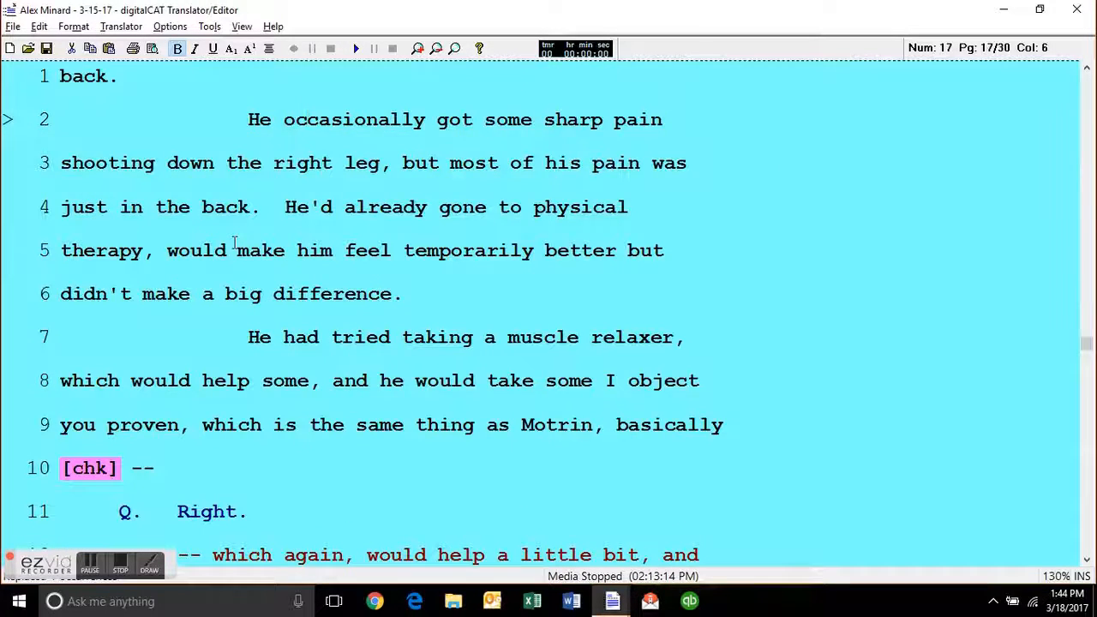
key(Up)
key(Up)
key(Up)
key(Up)
key(Up)
key(Up)
key(Up)
key(Up)
key(Up)
key(Up)
key(Down)
key(Down)
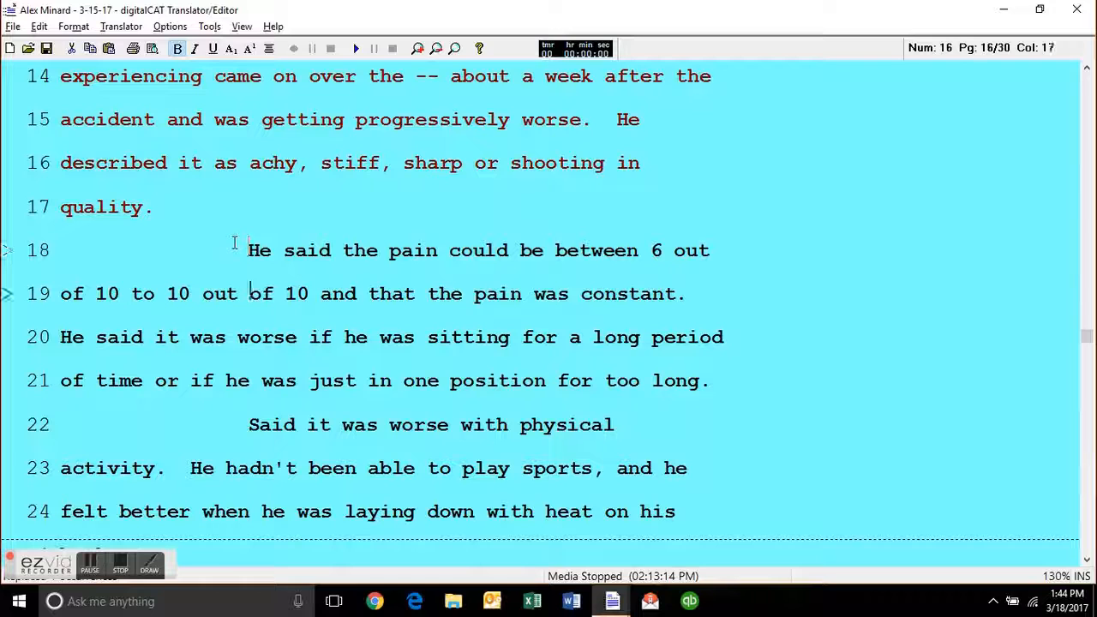
key(Up)
key(End)
key(Left)
key(Left)
key(Left)
key(Left)
key(Left)
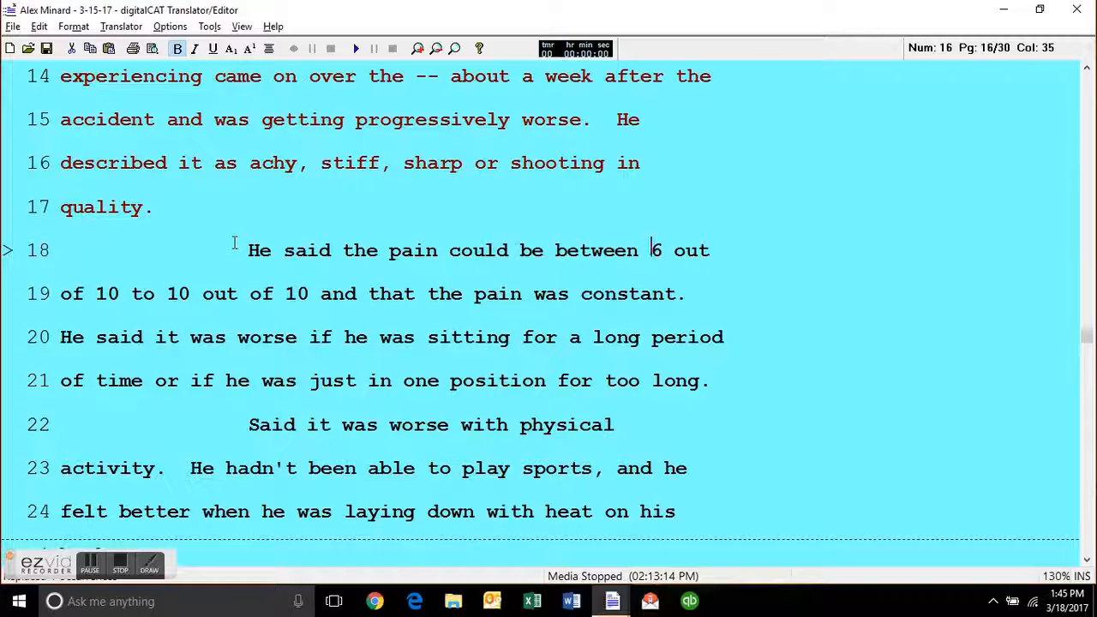
key(ctrl+Right)
key(ctrl+Right)
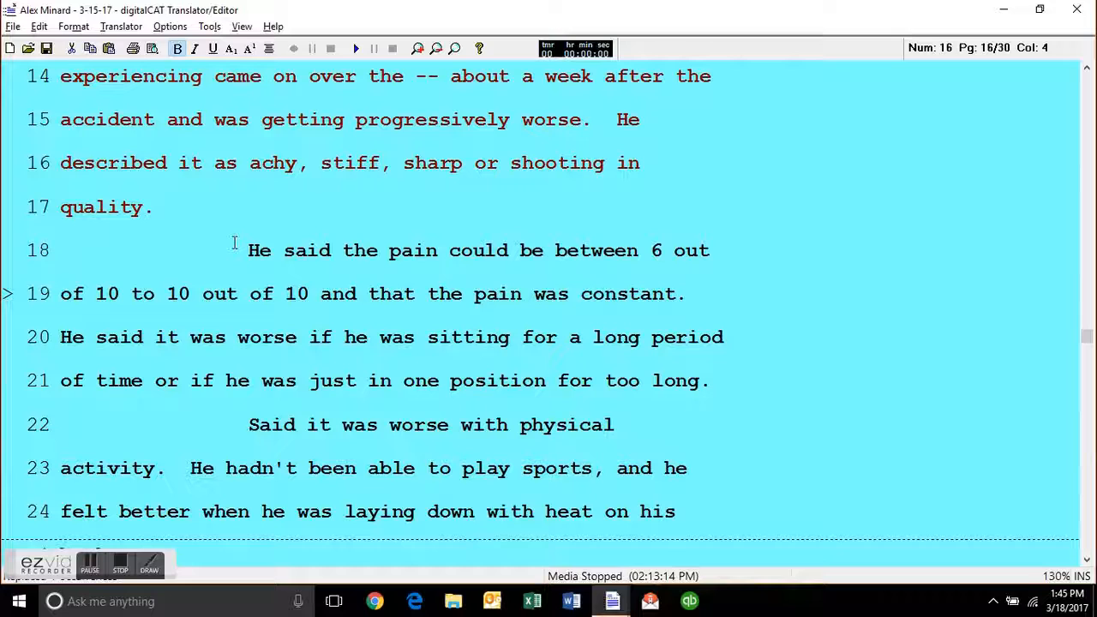
key(ctrl+Right)
Add a new paragraph reading "It was one to 18." below line 21 of page 16.
key(Down)
key(Down)
key(Down)
key(Up)
key(End)
key(Return)
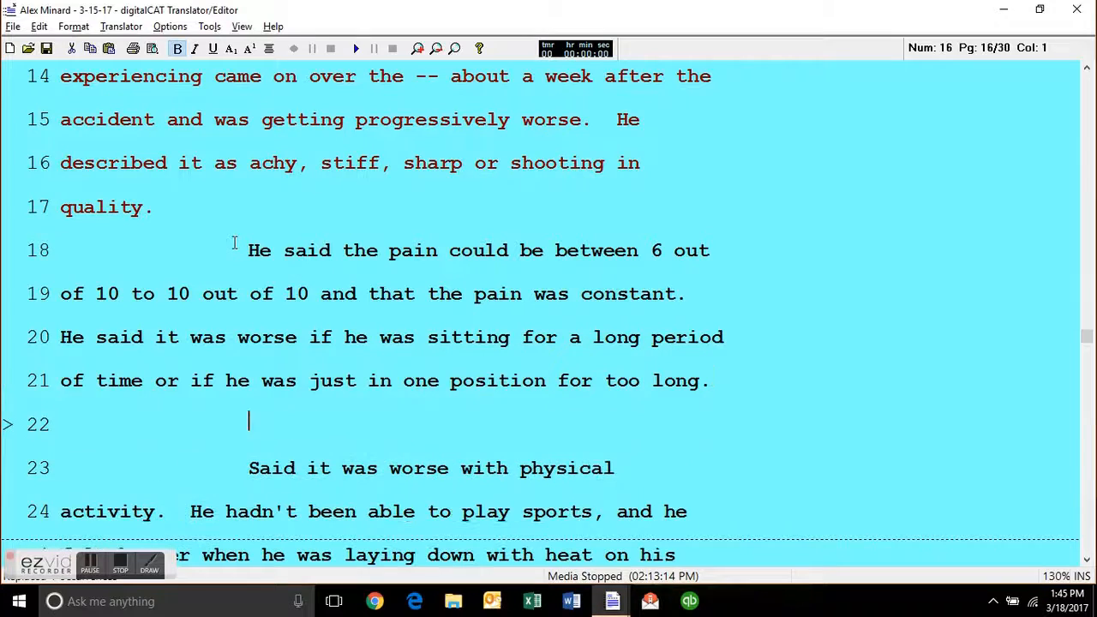
text(It was one )
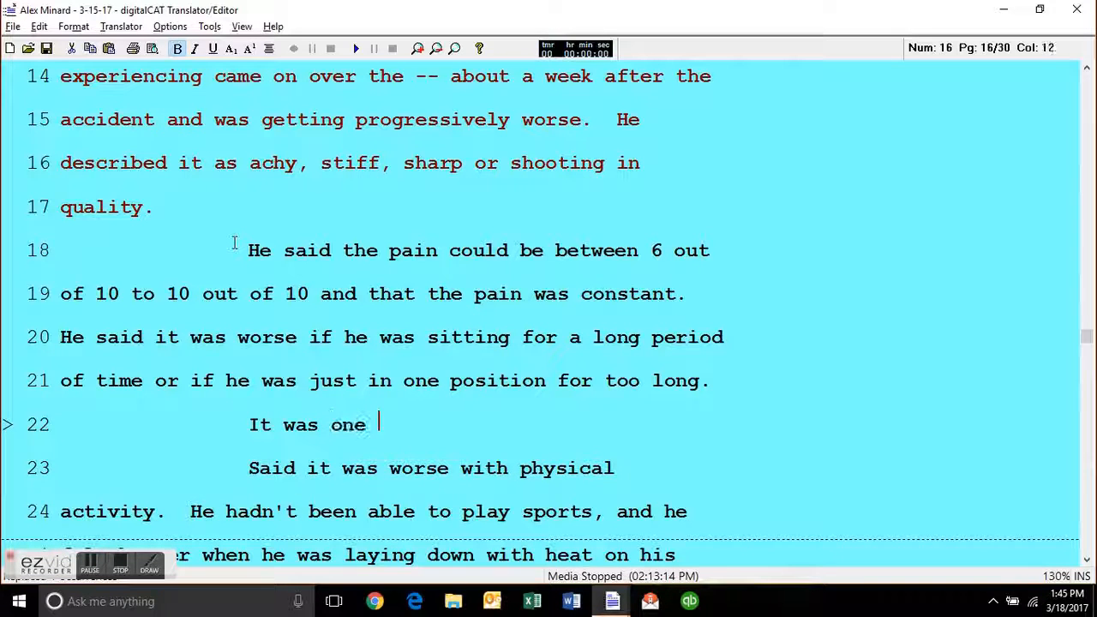
text(to 18.)
key(Left)
key(Left)
key(Left)
key(Left)
key(Left)
key(Left)
key(Left)
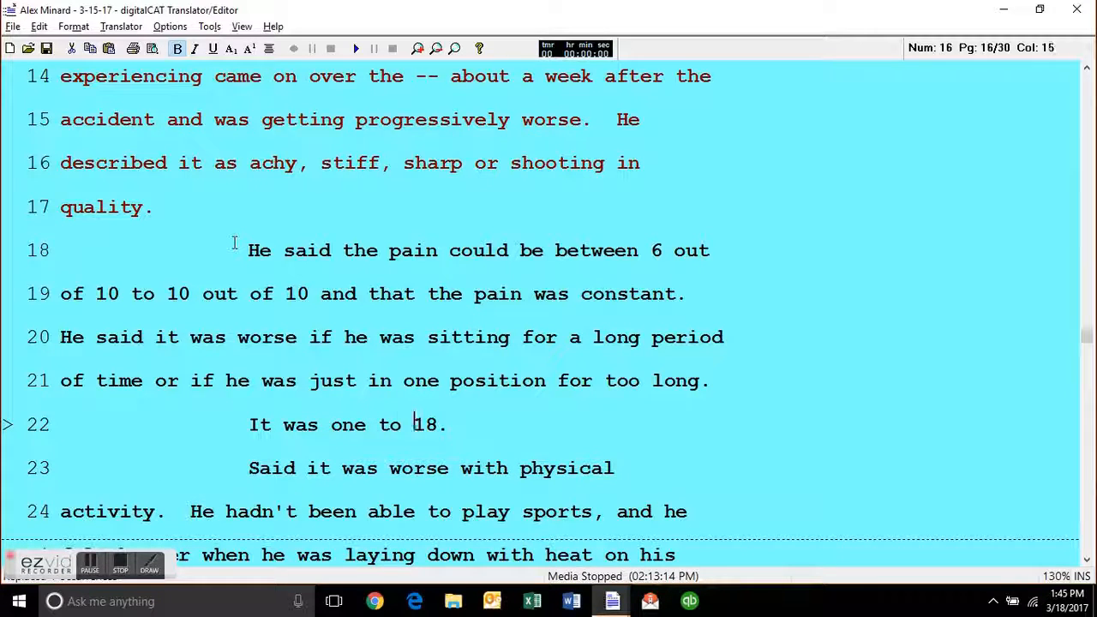
Try rewriting "one" in the sample sentence on line 22 of page 16 and delete the whole line.
key(BackSpace)
key(BackSpace)
key(BackSpace)
text(1)
key(BackSpace)
text(one)
key(BackSpace)
key(BackSpace)
key(BackSpace)
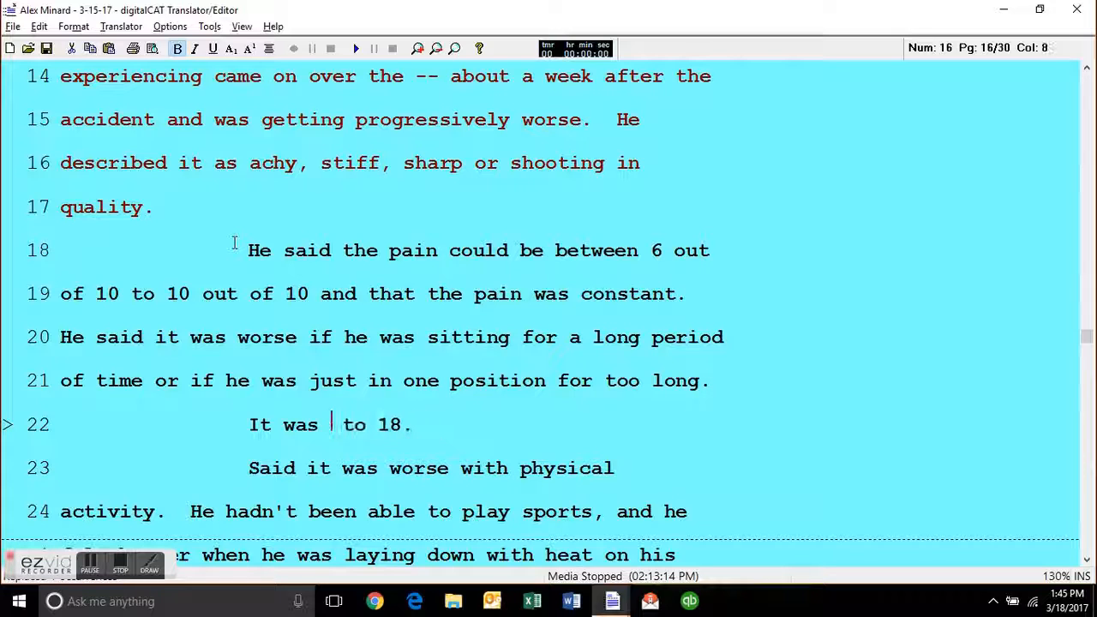
key(BackSpace)
key(BackSpace)
key(BackSpace)
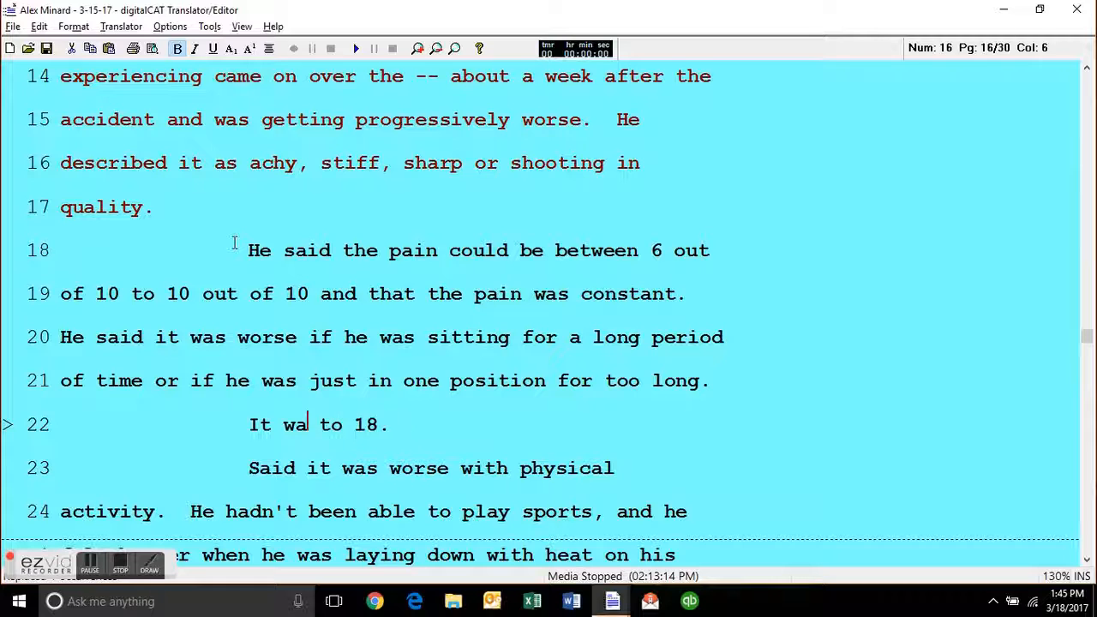
key(ctrl+y)
Look over the passage from line 17 of page 16 through line 13 of page 17.
key(Down)
key(Down)
key(Down)
key(Down)
key(Down)
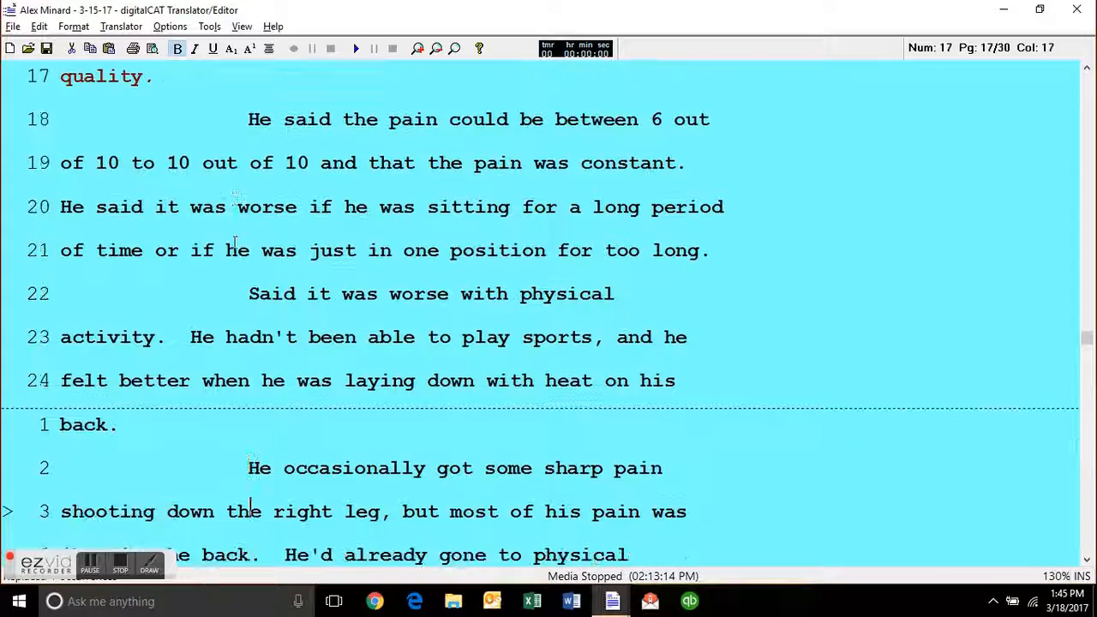
key(Up)
key(Up)
key(Up)
key(Up)
key(Up)
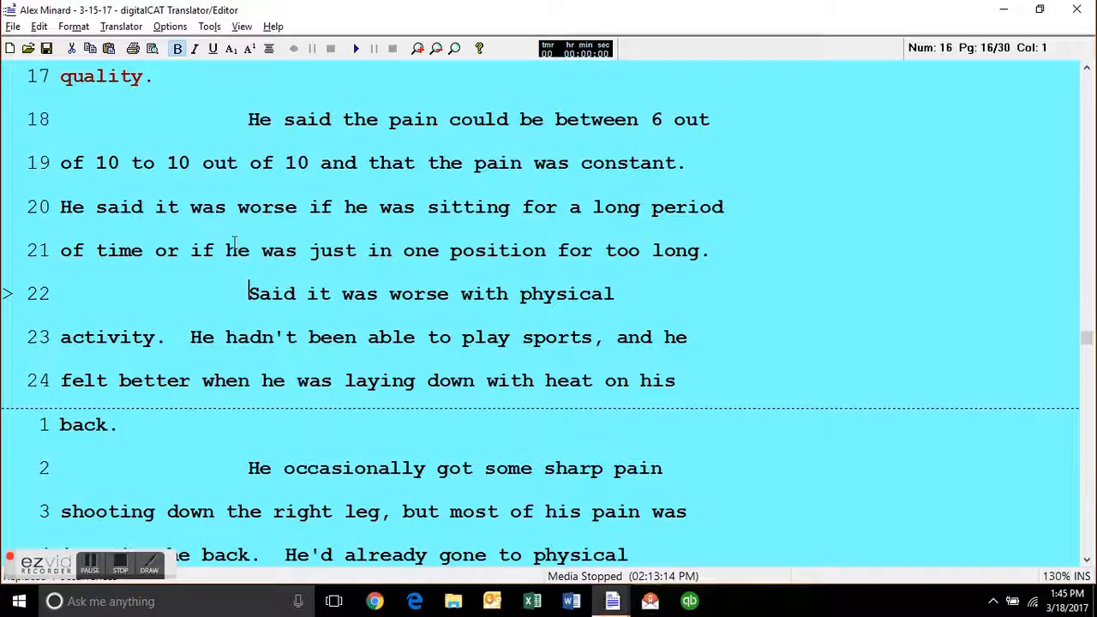
scroll(441, 206, down, 3)
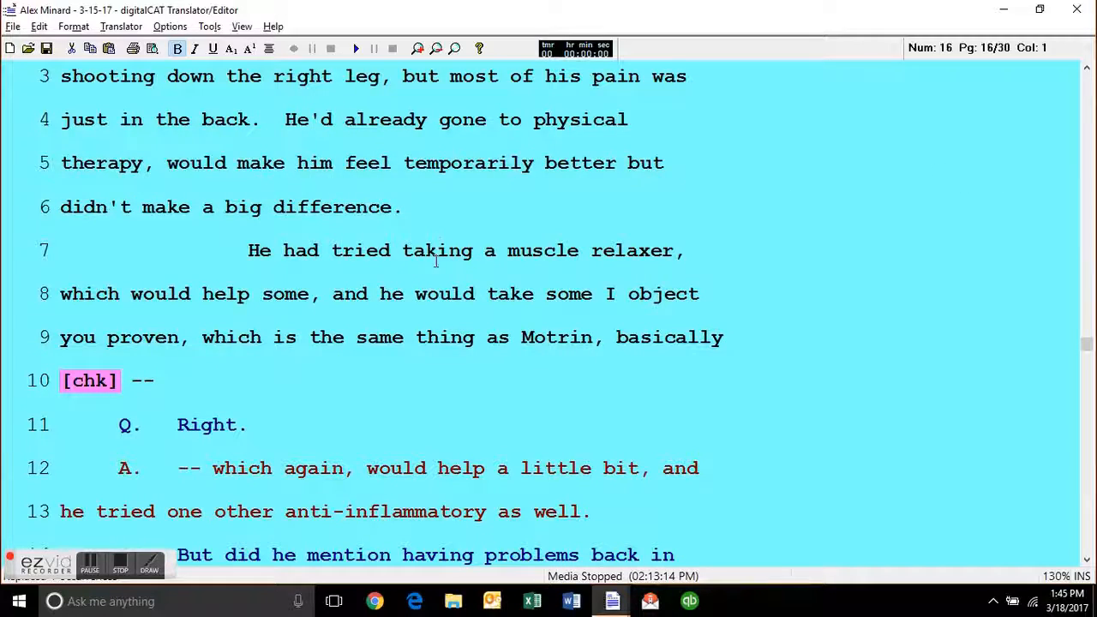
scroll(448, 211, up, 9)
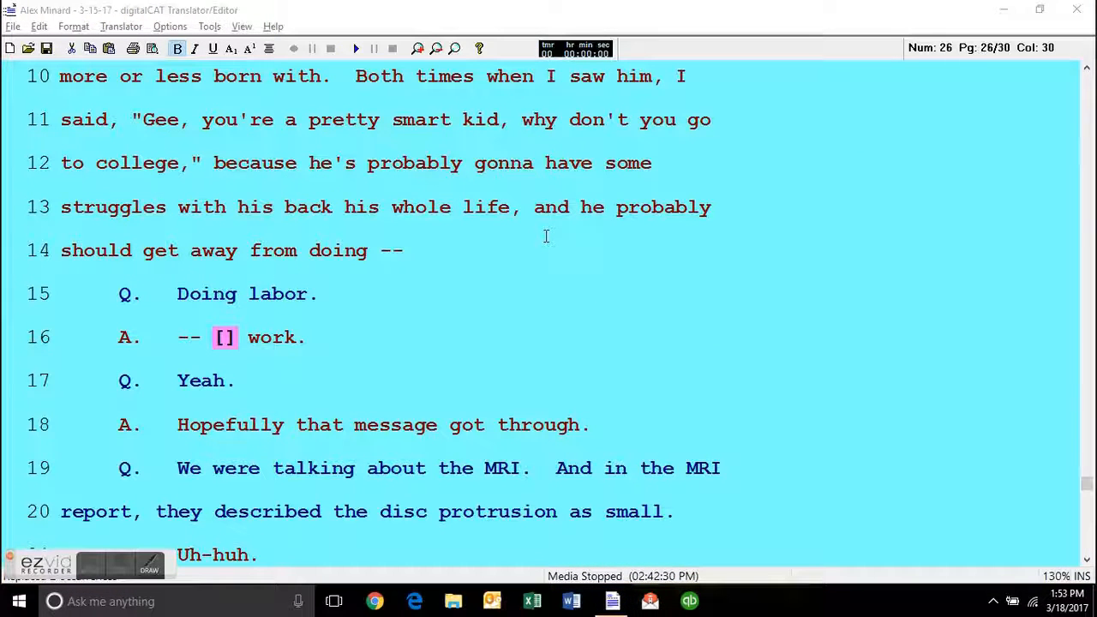
scroll(500, 237, down, 2)
click(476, 258)
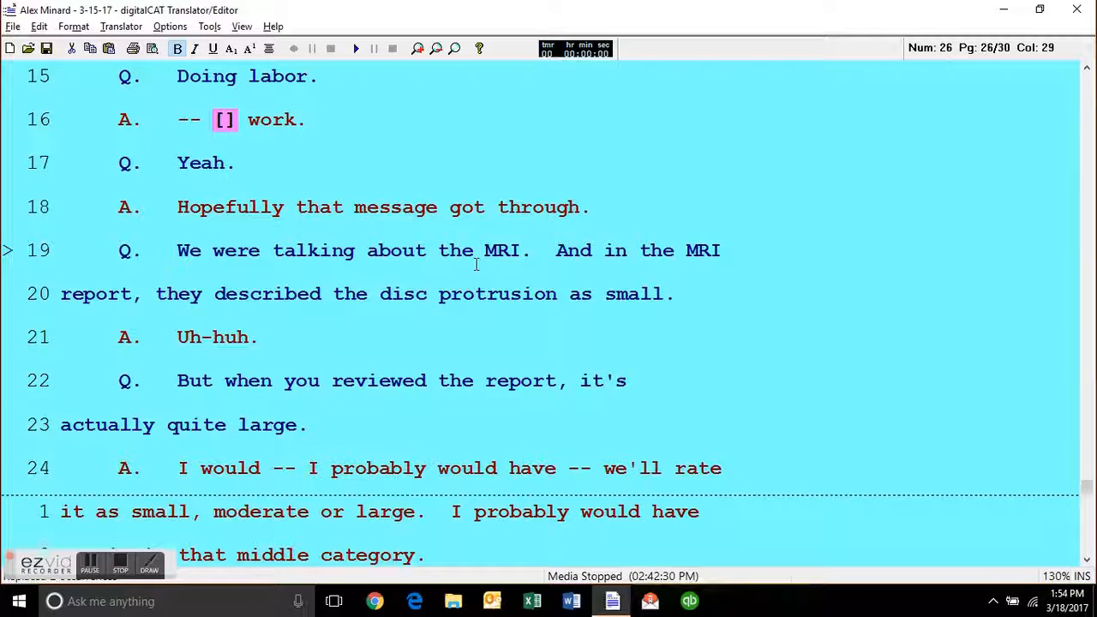
key(Up)
key(Up)
key(Return)
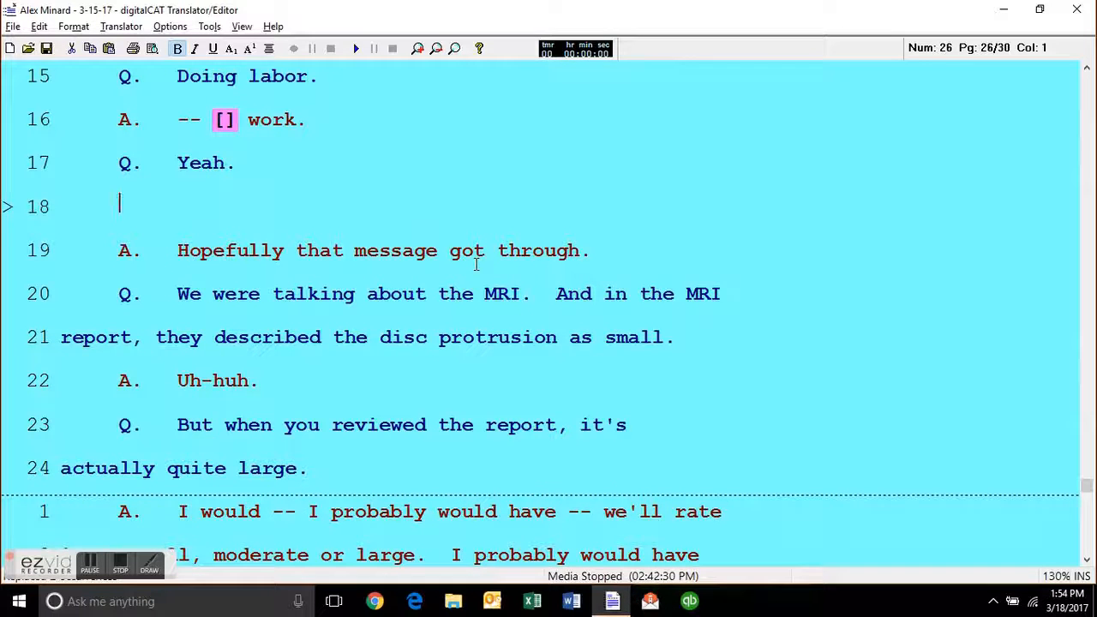
key(Delete)
key(Right)
key(Right)
key(Right)
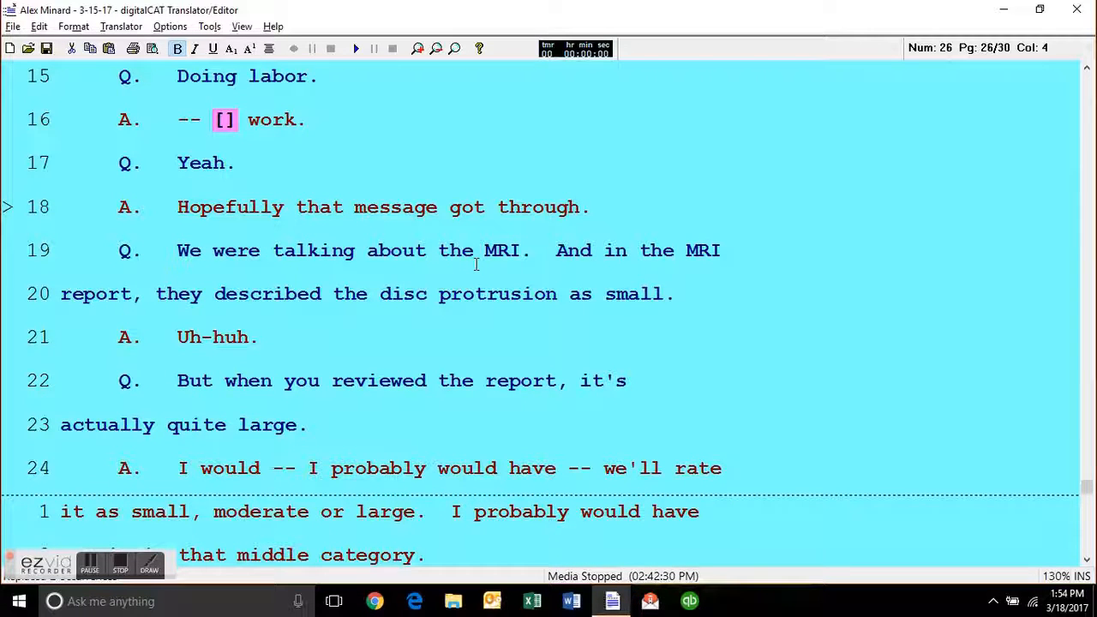
Replace the period after "small" on line 20 of page 26 with a double dash.
key(Down)
key(Down)
key(Down)
key(Up)
key(Up)
key(Down)
key(Down)
key(Up)
click(610, 295)
key(alt+minus)
Insert a double dash after "But" on line 22 of page 26.
key(ctrl+Right)
key(ctrl+Down)
key(ctrl+Down)
key(Right)
key(Right)
key(Right)
key(Up)
key(Down)
key(alt+minus)
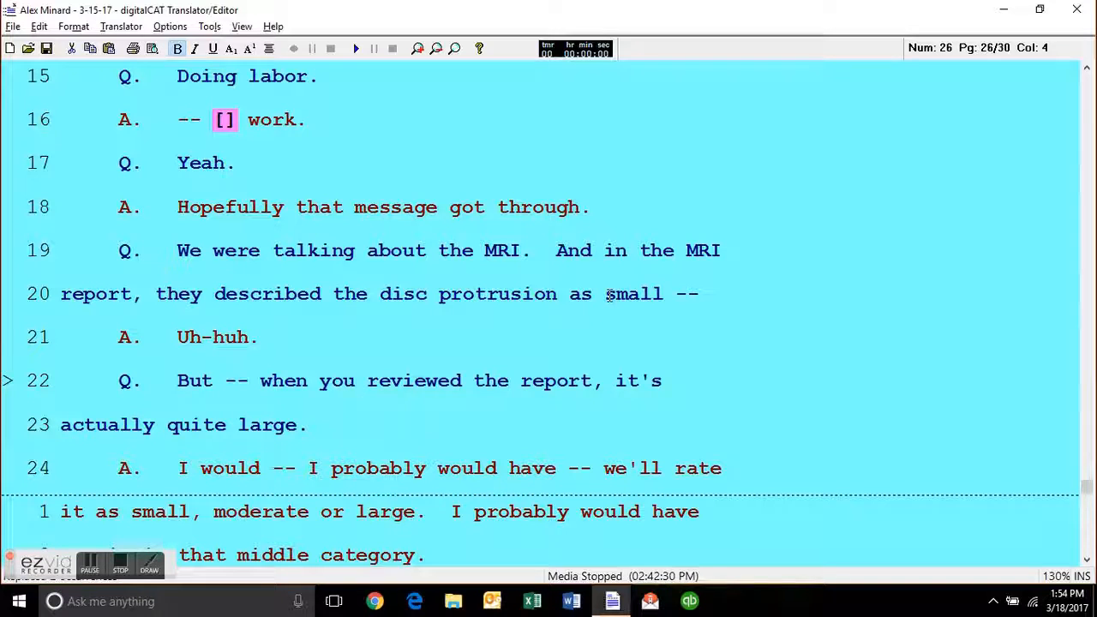
Remove the double dash after "But" on line 22 of page 26.
key(ctrl+Right)
key(ctrl+Right)
key(BackSpace)
key(BackSpace)
key(BackSpace)
Move the double dash on line 22 of page 26 from after "But" to before it, and lowercase the word.
key(Left)
key(Left)
key(Left)
key(Left)
key(BackSpace)
key(Tab)
text(--)
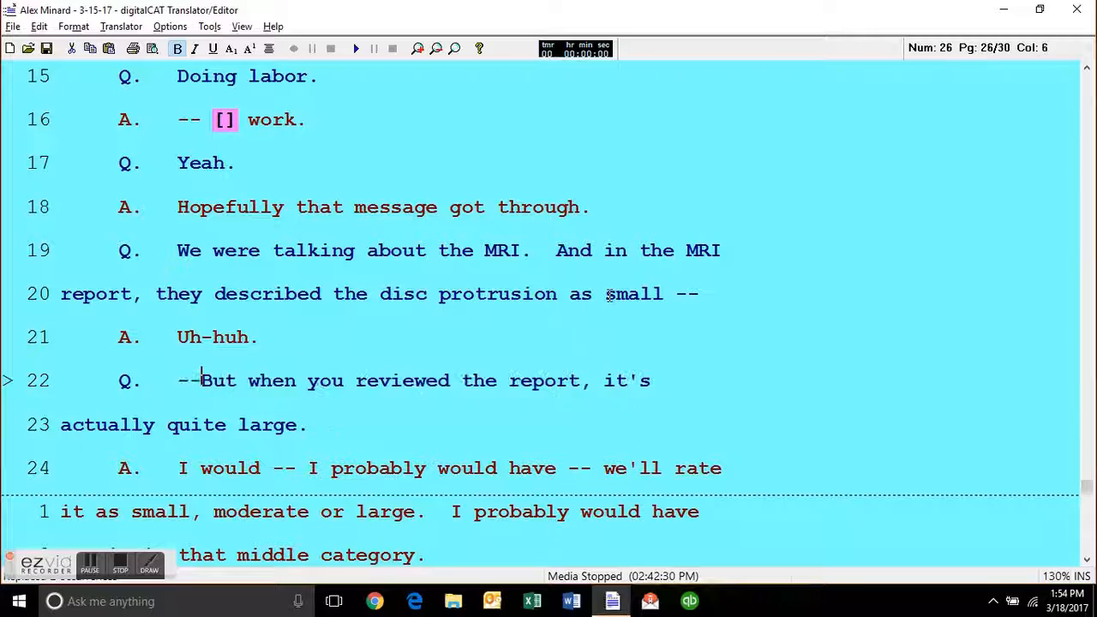
key(Delete)
text(b)
key(ctrl+Right)
Remove the double dash before "but" on line 22 of page 26 and replace the dash after "small" on line 20 with a period.
key(ctrl+Left)
key(BackSpace)
key(BackSpace)
key(BackSpace)
key(Up)
key(Up)
key(End)
key(BackSpace)
key(BackSpace)
key(BackSpace)
text(.)
key(Down)
key(Down)
key(Left)
key(Left)
key(Left)
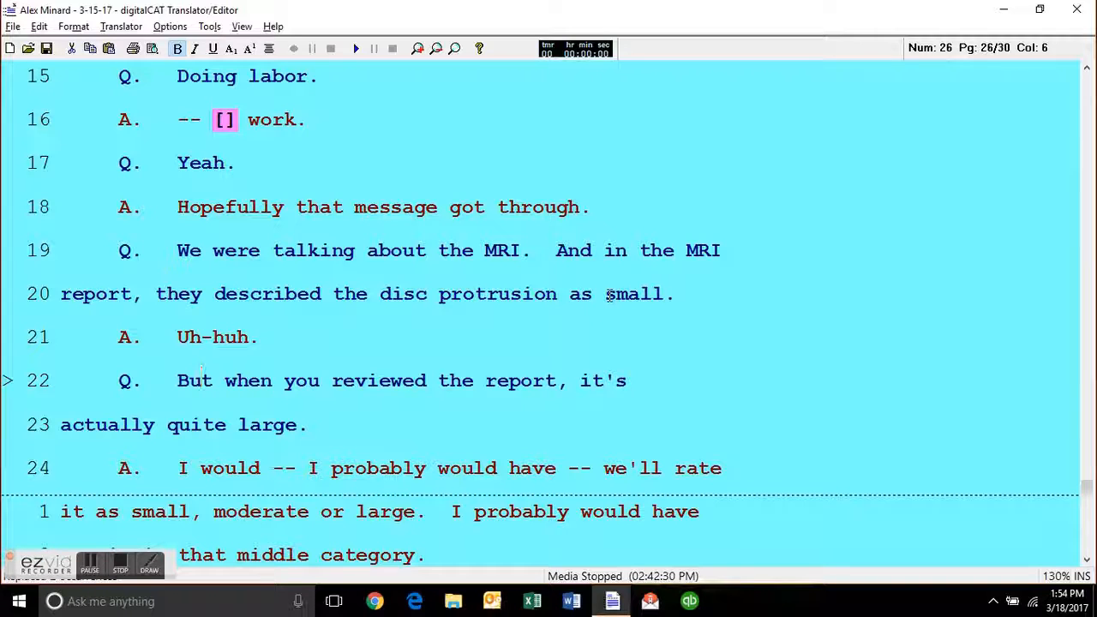
Set double dashes around the "Uh-huh" interruption on page 26 and try the same around the answer on line 18.
key(ctrl+z)
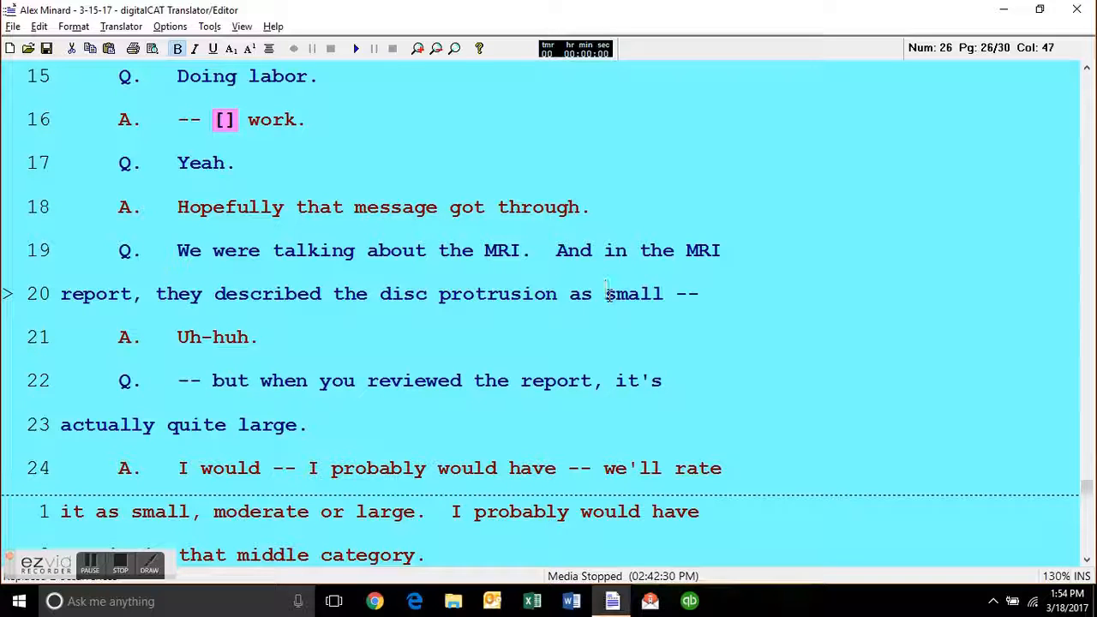
key(ctrl+z)
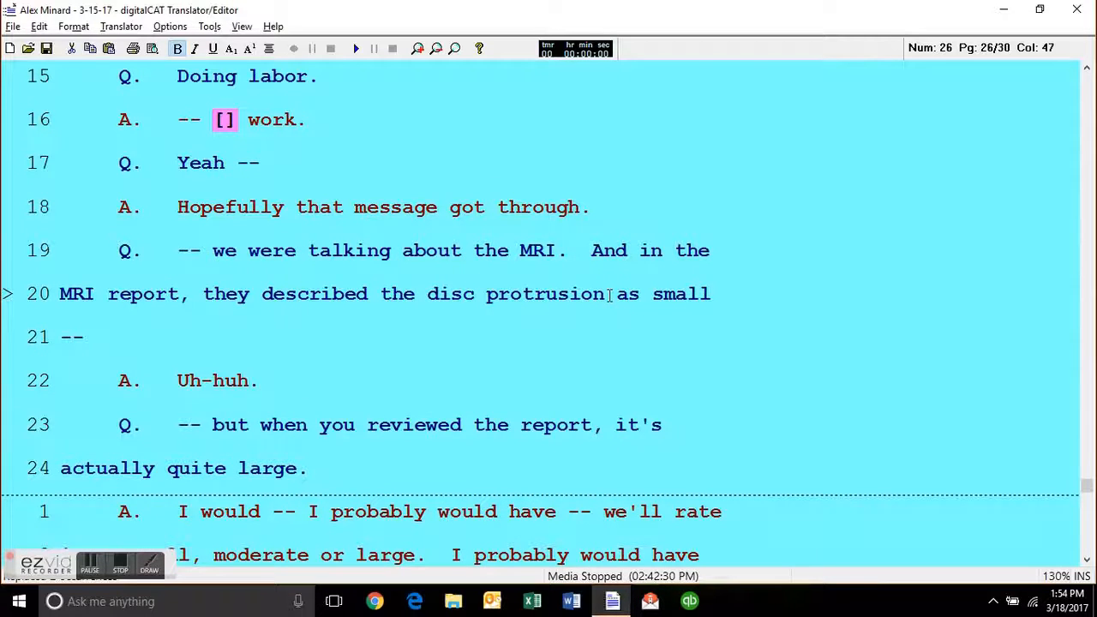
key(ctrl+y)
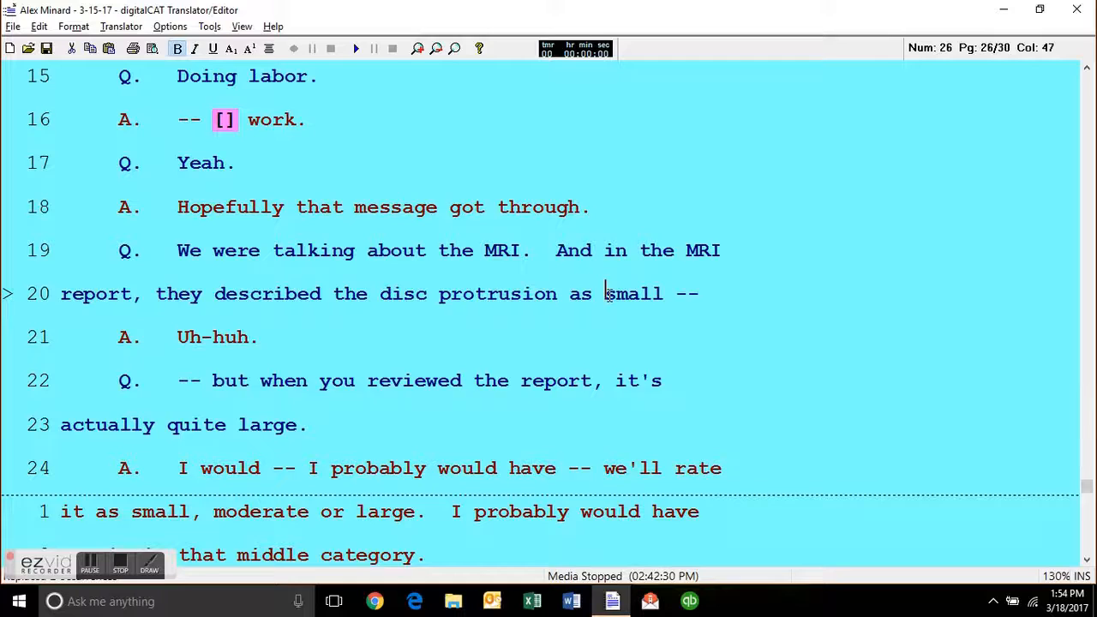
key(ctrl+z)
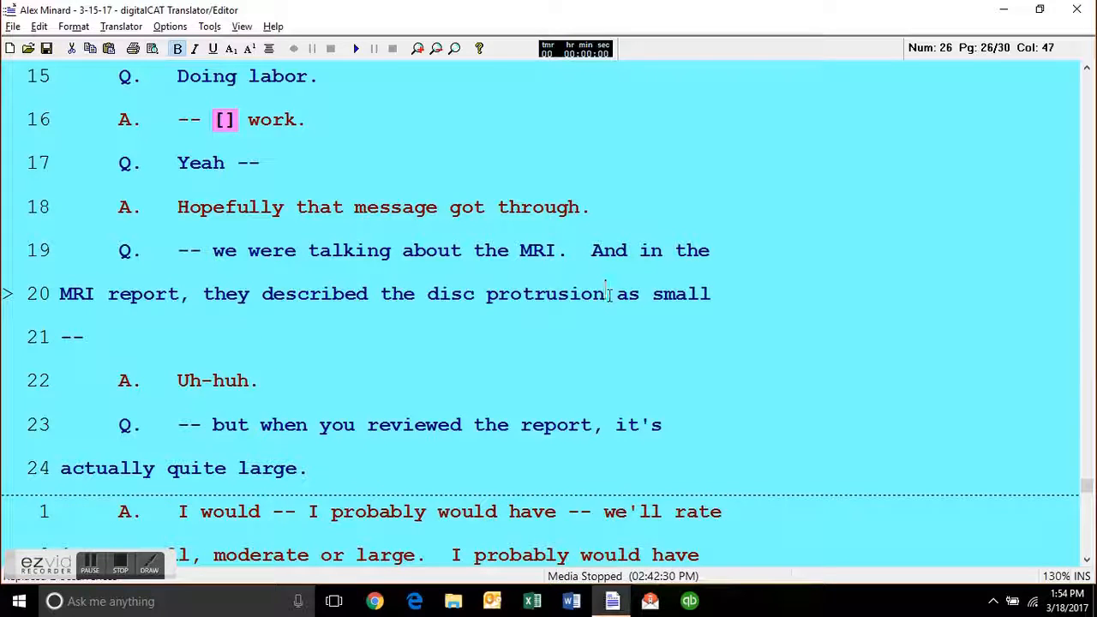
key(ctrl+y)
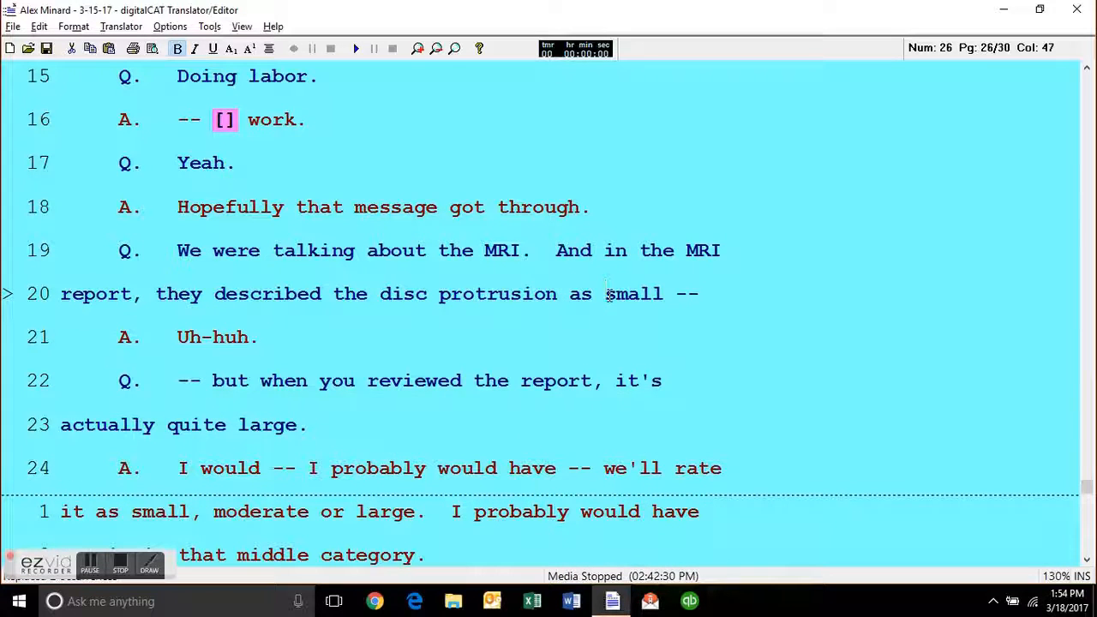
Put the period back after "small" on line 20 of page 26 and take out the dash that opens line 22.
key(BackSpace)
key(BackSpace)
key(BackSpace)
key(BackSpace)
text(.)
key(Down)
key(Down)
key(ctrl+Left)
key(BackSpace)
key(BackSpace)
key(BackSpace)
text(.)
key(BackSpace)
Try to set double dashes around the question on lines 22 and 23 of page 26, and undo the change.
key(Down)
key(Down)
key(ctrl+minus)
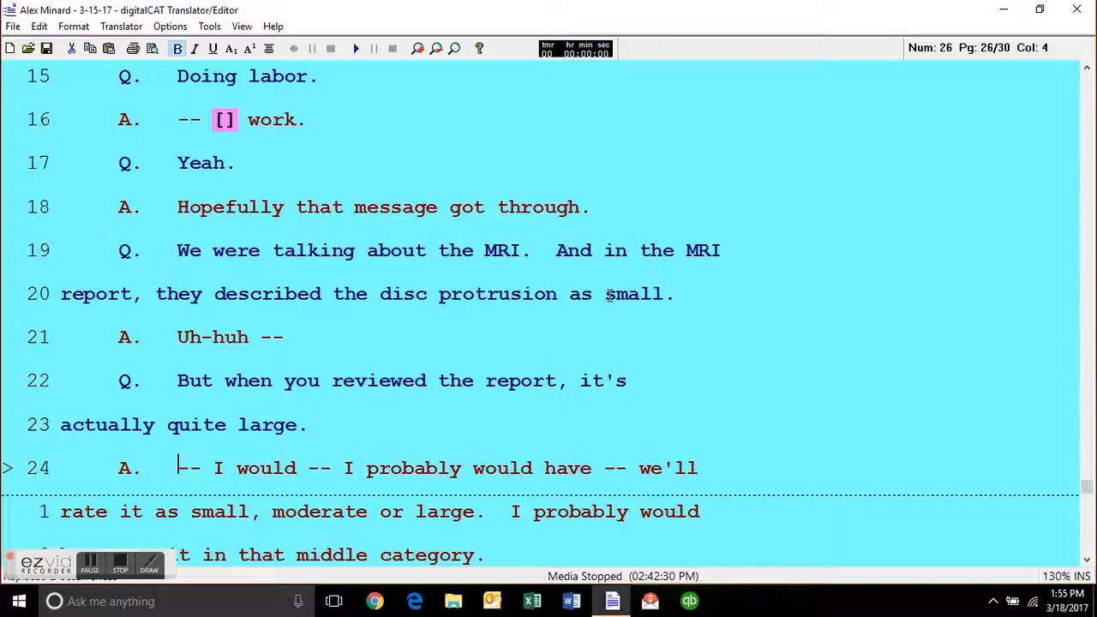
key(ctrl+z)
Look over the testimony from line 20 of page 26 through line 16 of page 27.
key(Up)
key(Up)
key(Up)
key(Up)
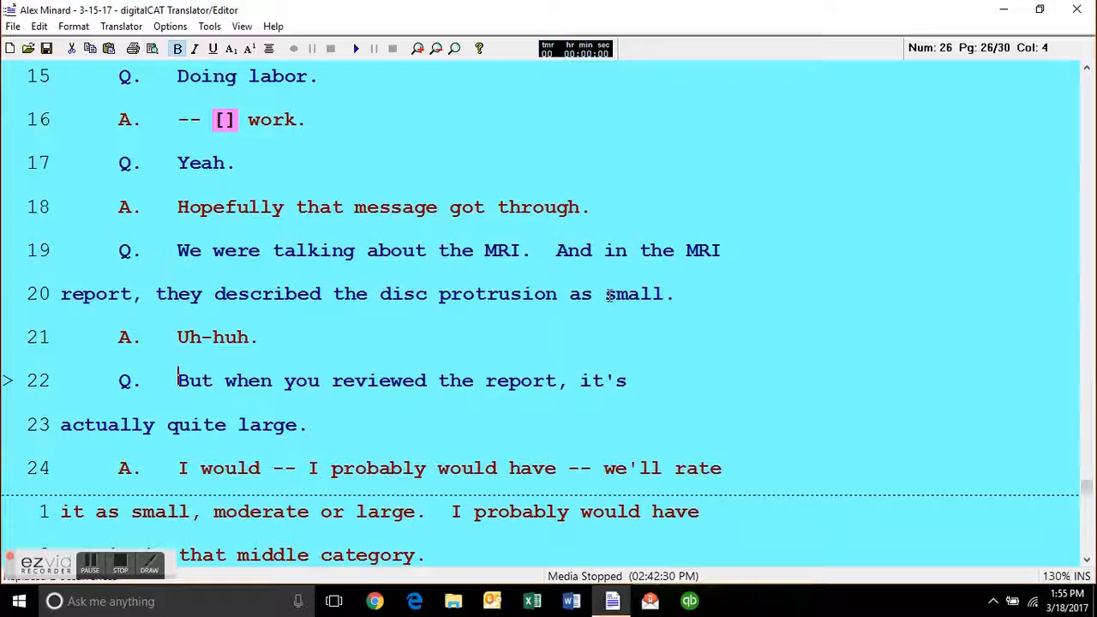
key(Down)
key(Down)
key(Down)
key(Down)
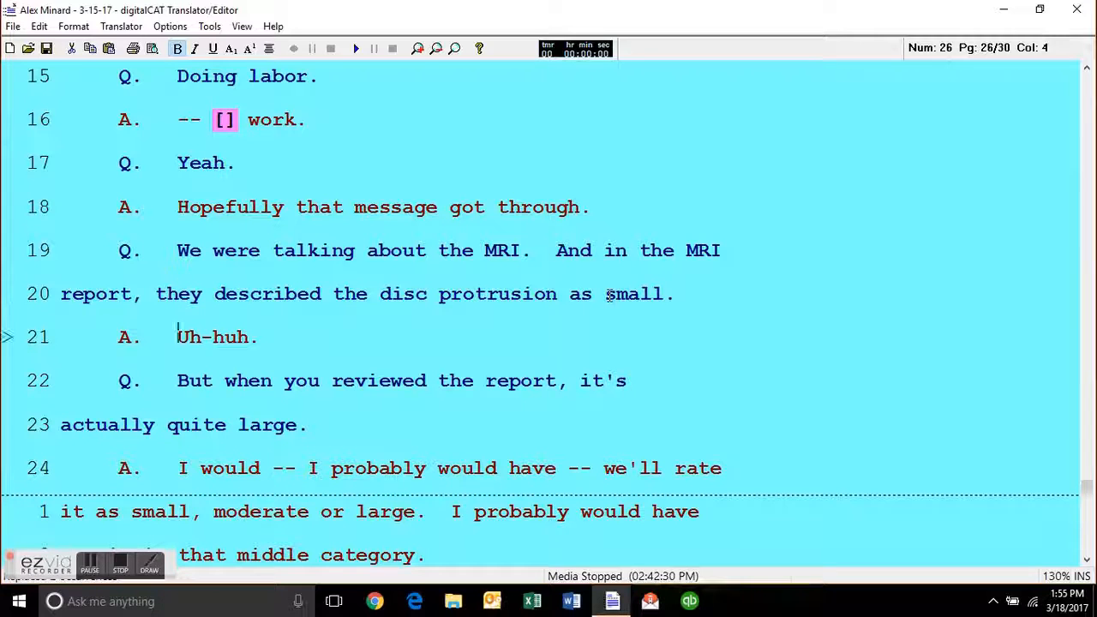
key(Down)
key(Down)
key(Down)
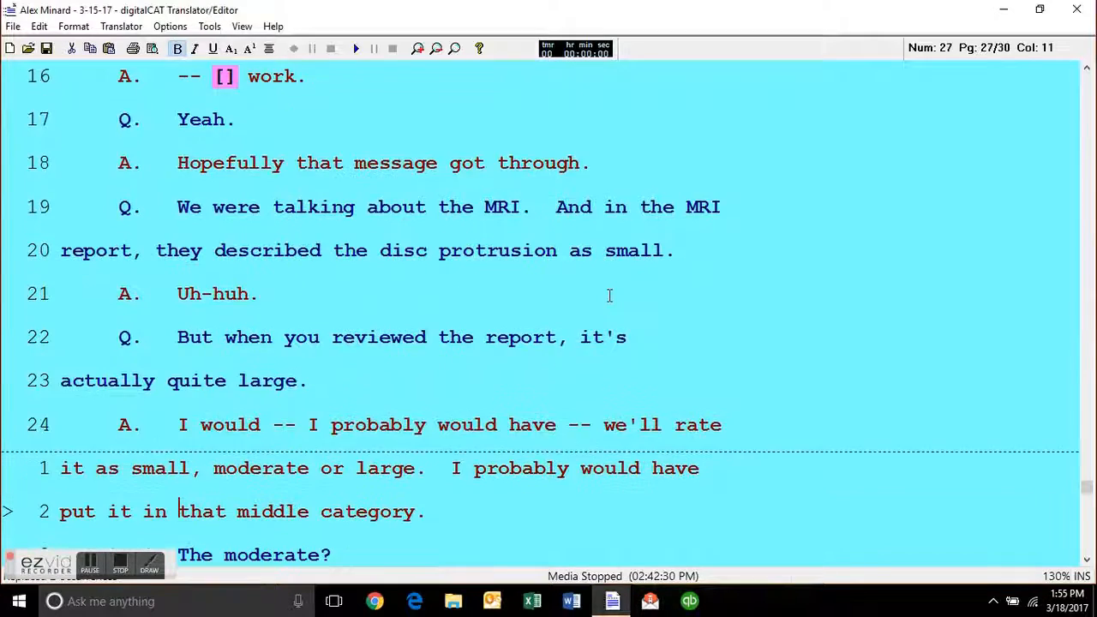
key(Up)
key(Up)
key(Up)
key(Up)
key(Up)
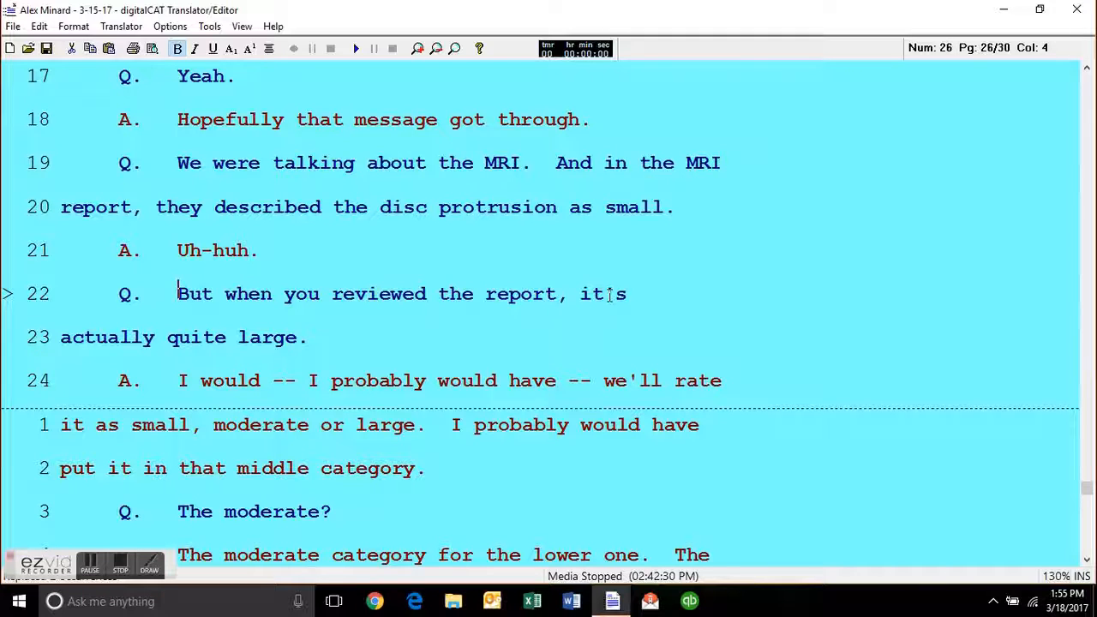
key(Down)
key(Down)
key(Down)
key(Down)
key(Down)
key(Down)
key(Down)
key(Down)
key(Up)
key(Up)
key(Up)
key(Up)
key(Up)
key(Up)
key(Up)
key(Up)
key(Up)
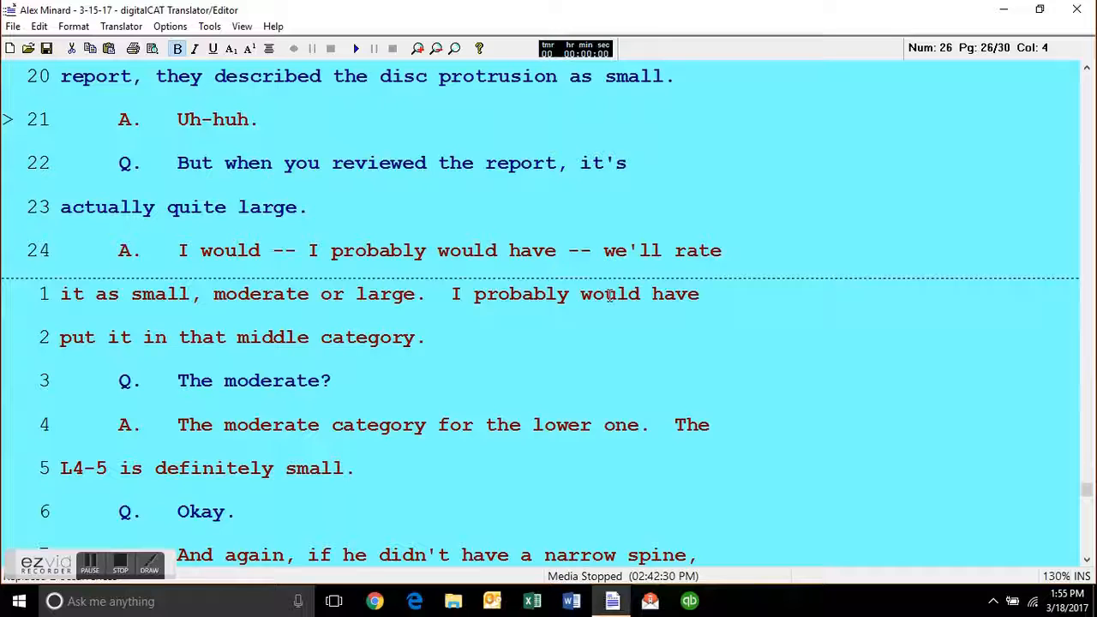
click(506, 401)
click(453, 467)
scroll(464, 464, down, 2)
scroll(481, 439, down, 2)
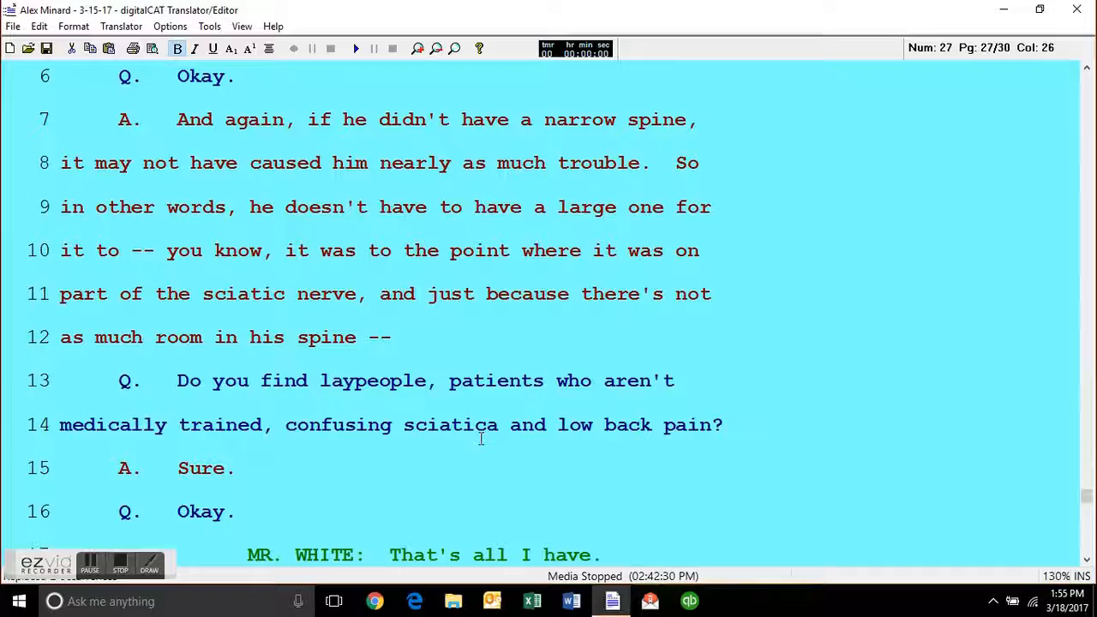
Go to the very beginning of the transcript and then to its very end.
click(397, 485)
key(ctrl+Home)
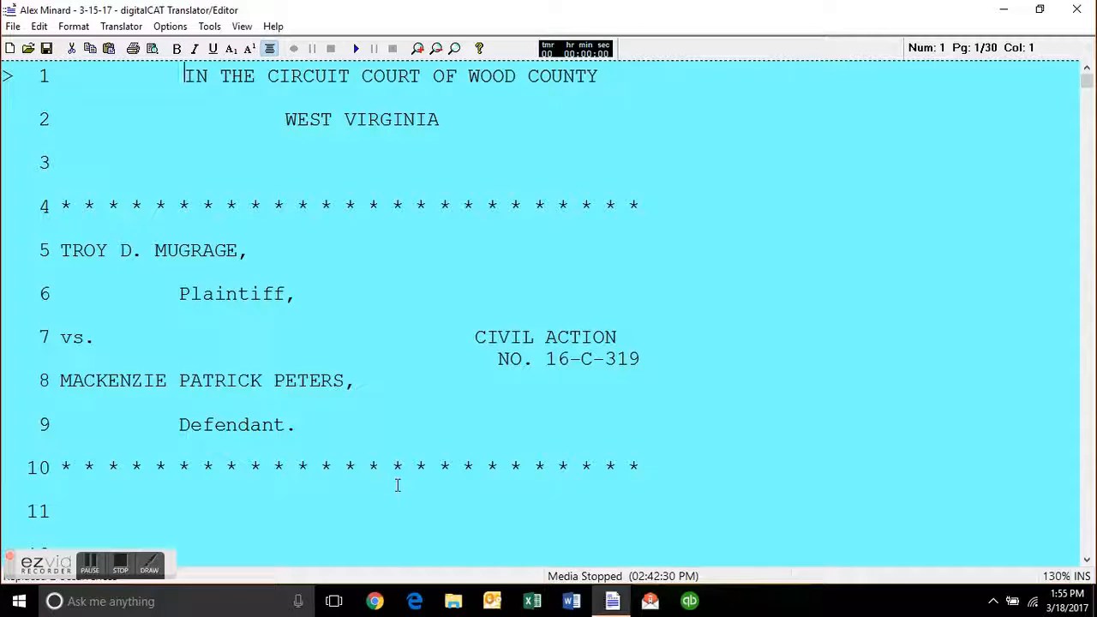
key(ctrl+End)
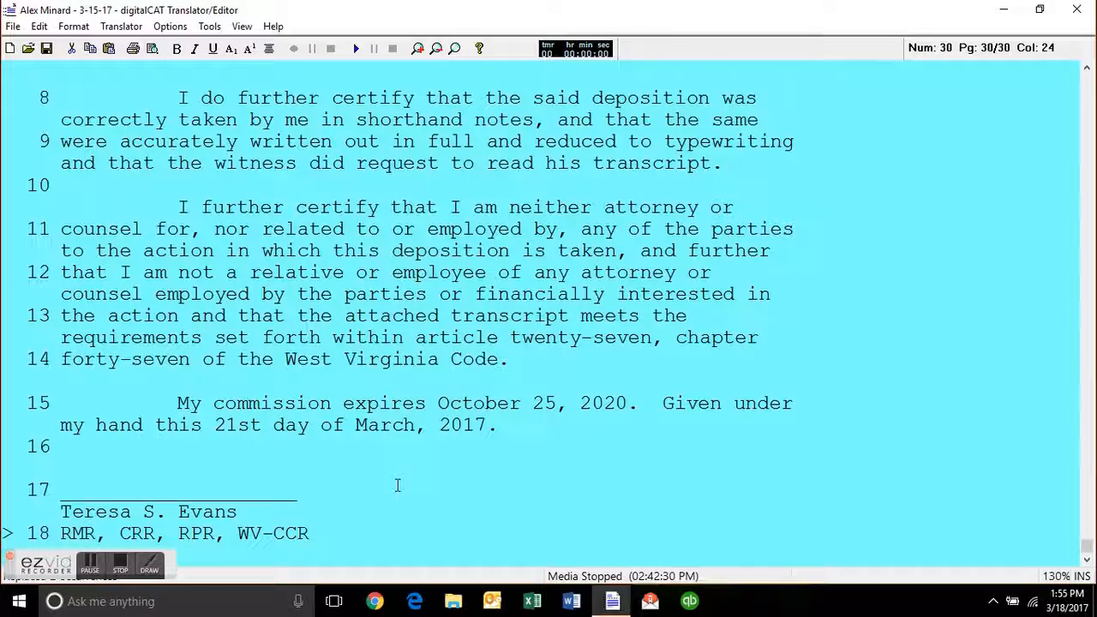
Go back to line 14 of page 28 and place the cursor at its end, its start and its end again.
key(Page_Up)
key(Page_Up)
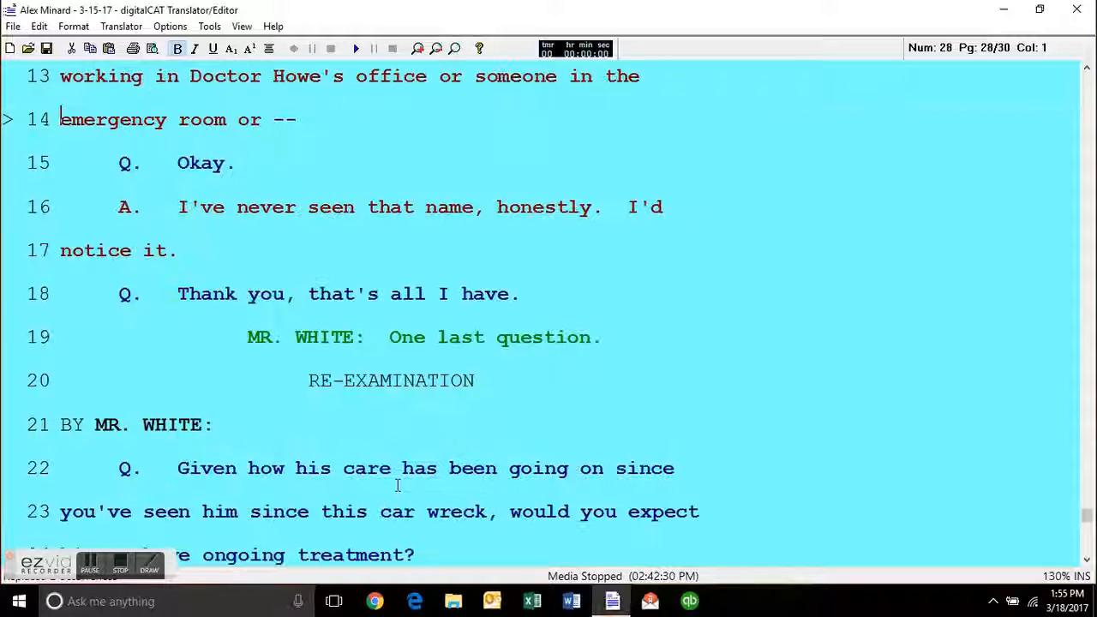
key(End)
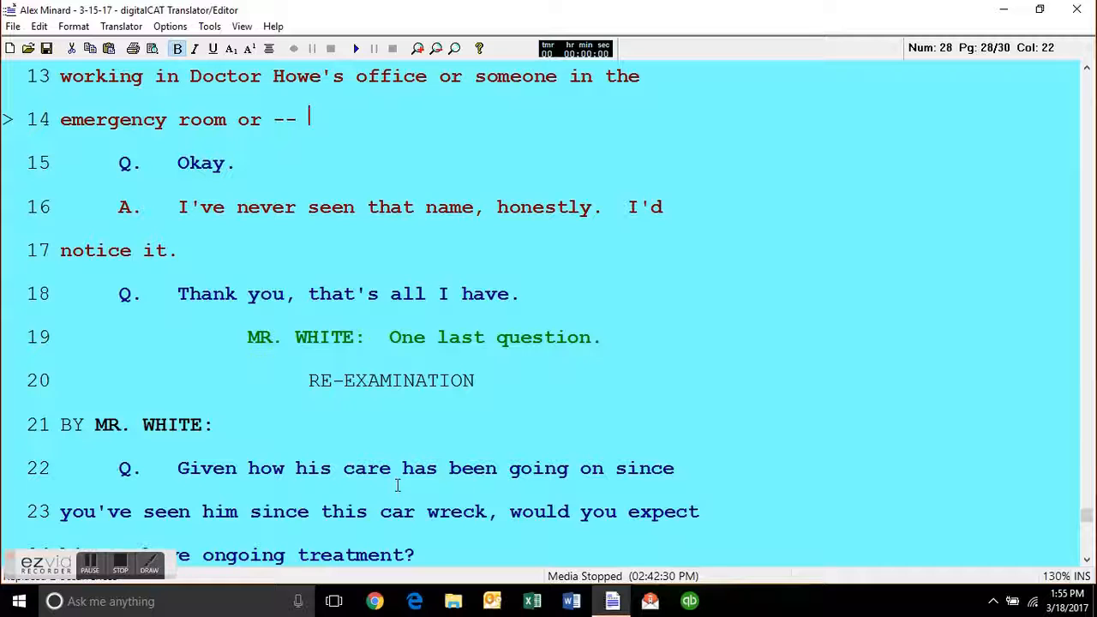
key(Home)
key(End)
Move the cursor back and forth through the testimony above line 14 of page 28, finishing on line 11.
key(Up)
key(Up)
key(Up)
key(Up)
key(Down)
key(Down)
key(Down)
key(Down)
key(Up)
key(Up)
key(Up)
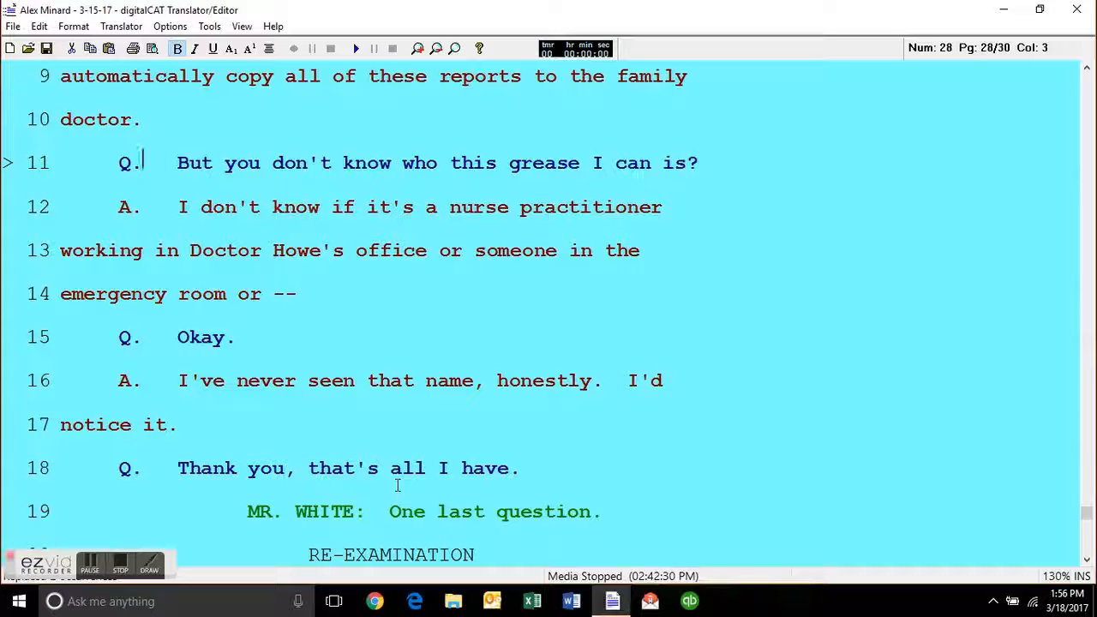
key(alt+f)
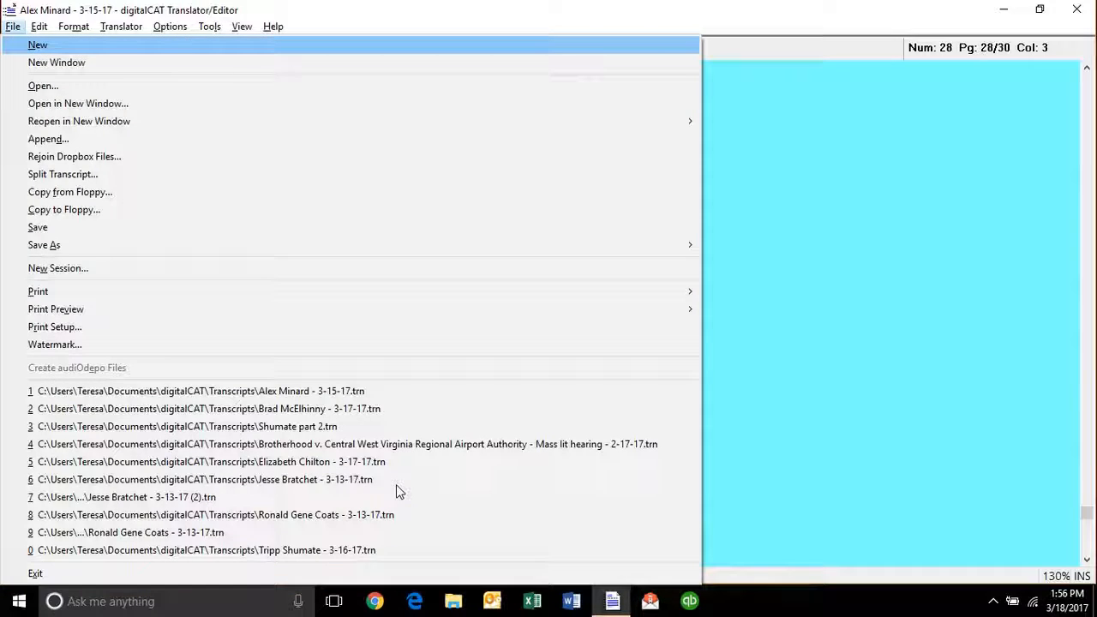
key(Down)
key(Down)
key(Down)
key(Down)
key(Down)
key(Down)
key(Down)
key(Down)
key(Down)
key(Down)
key(Return)
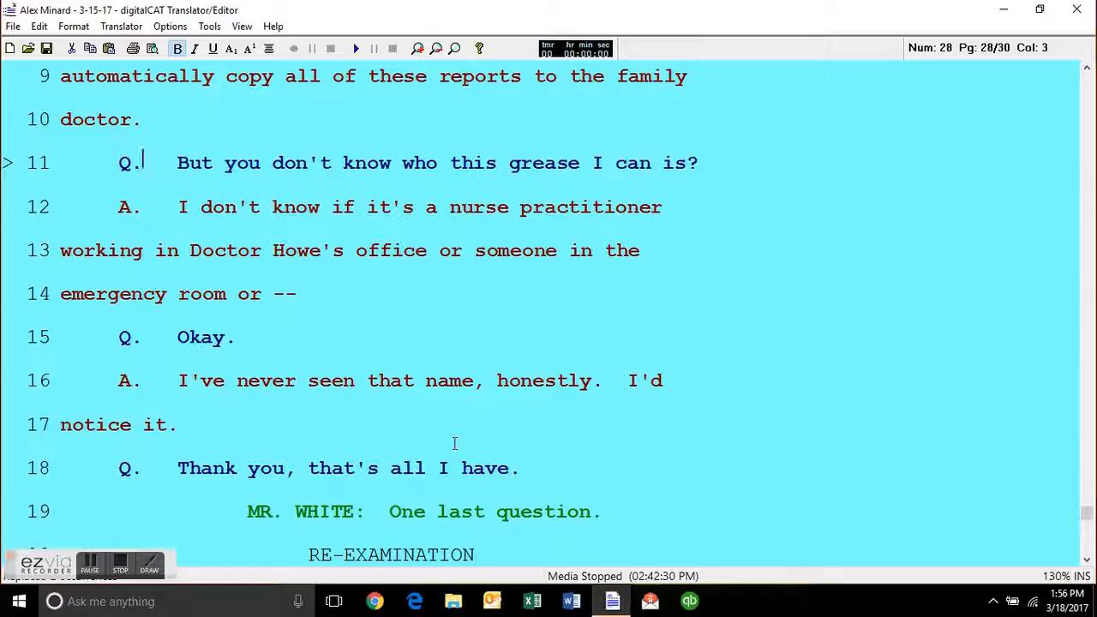
Save the document as a Transcript in the Transcripts folder under its existing name, replacing the earlier file.
key(alt+f)
key(a)
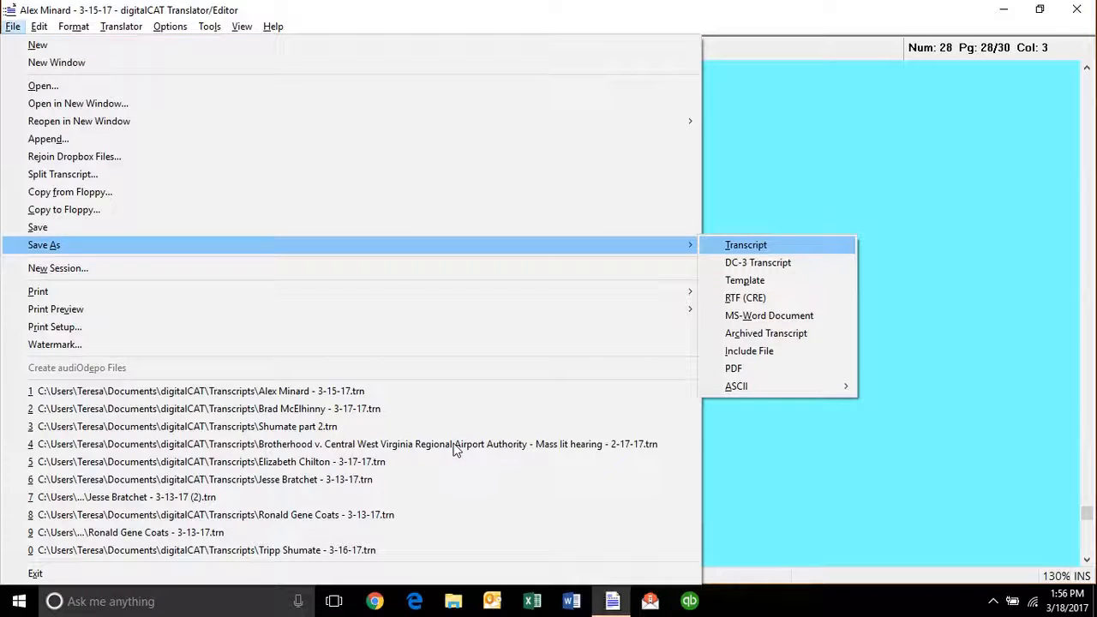
click(747, 245)
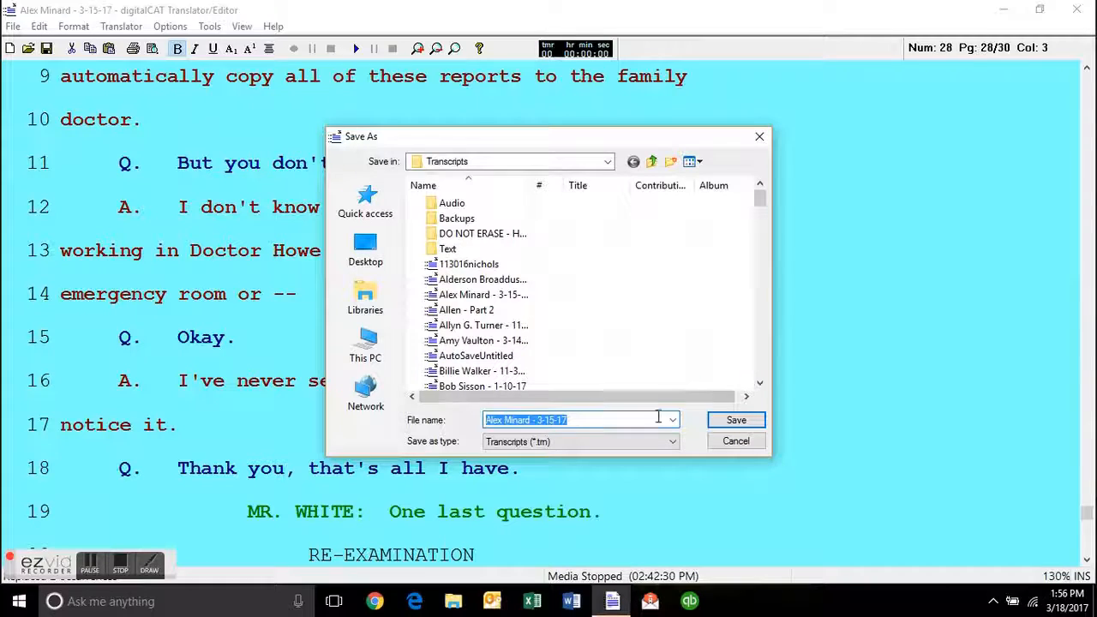
click(735, 419)
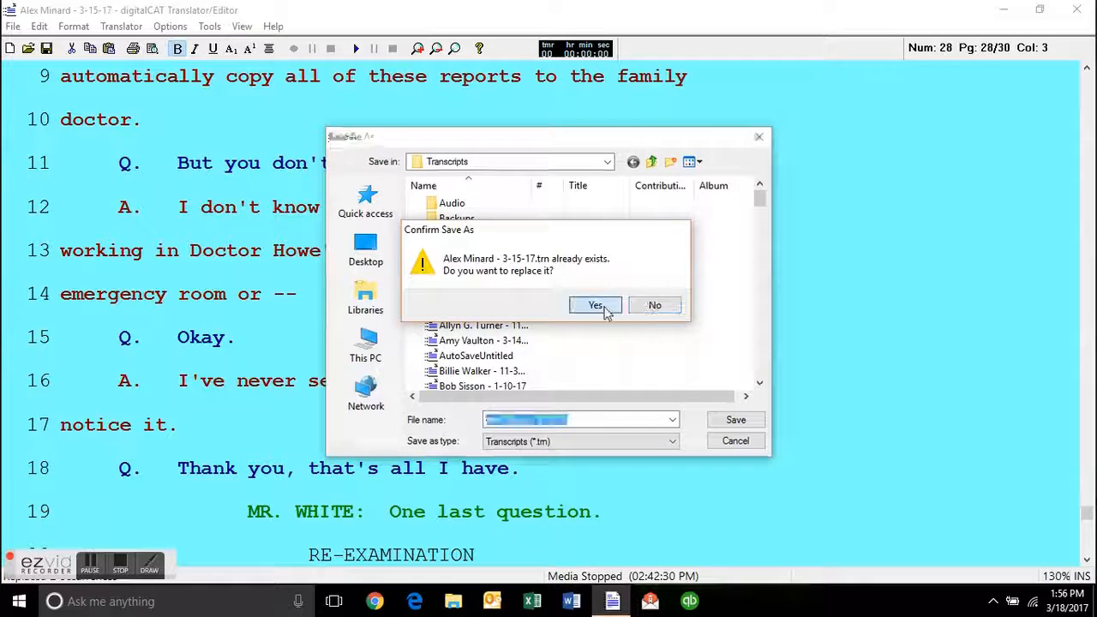
click(600, 307)
click(385, 292)
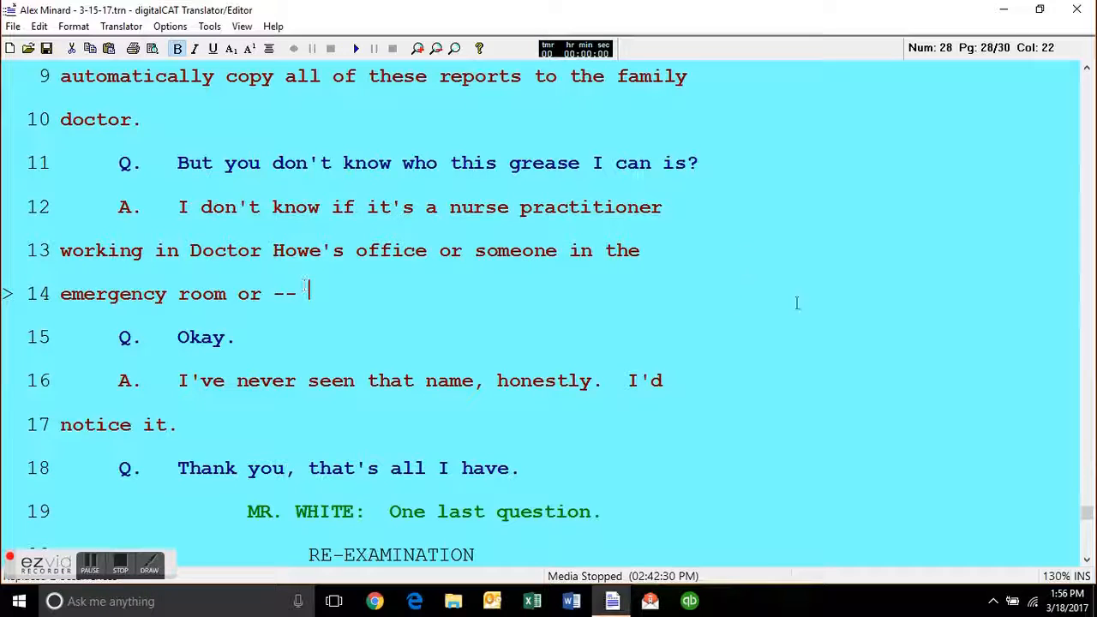
Look over the passage around line 11 of page 28 and locate the mistranslated name "grease I can".
click(546, 164)
key(Up)
key(Up)
key(Up)
key(Up)
key(Down)
key(Down)
key(Down)
key(Down)
key(Down)
key(Up)
key(ctrl+Right)
key(ctrl+Right)
key(ctrl+Right)
key(ctrl+Right)
key(ctrl+Right)
key(ctrl+Right)
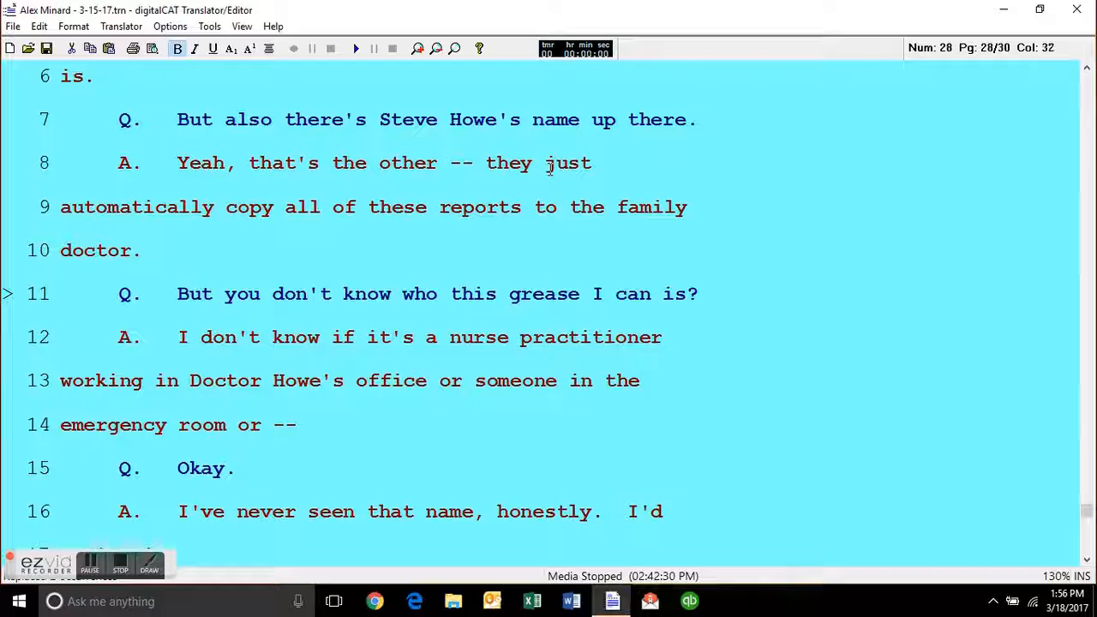
Try a dictionary entry starting with "Gr" for "grease I can" on line 11 of page 28, and flag the spot with "[]".
key(ctrl+shift+Right)
key(ctrl+shift+Right)
key(ctrl+d)
text(Gr)
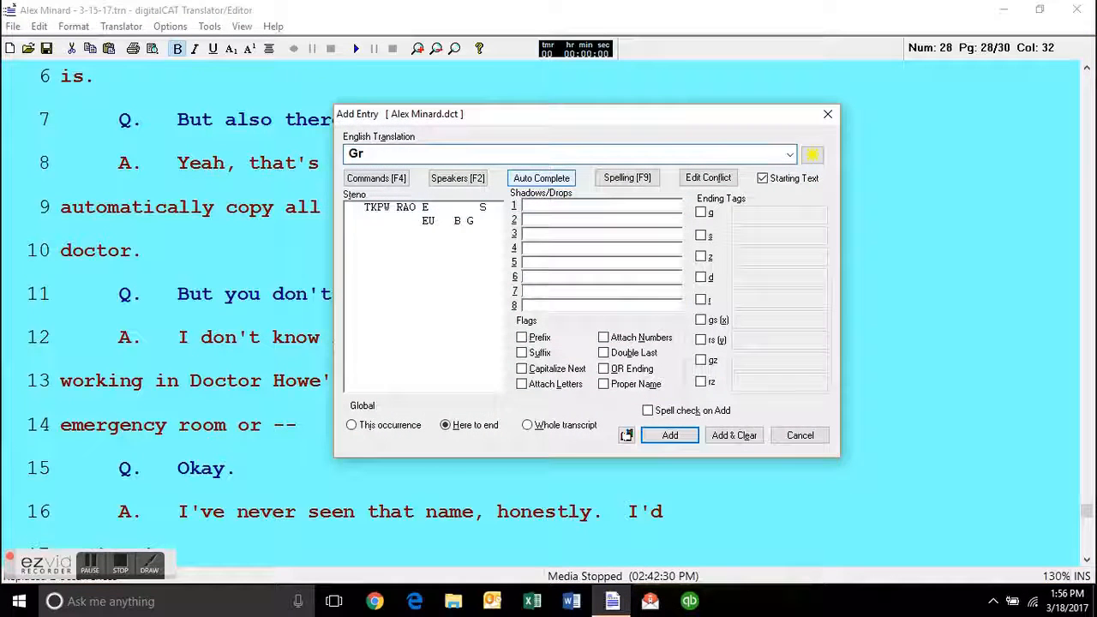
key(BackSpace)
key(BackSpace)
key(Escape)
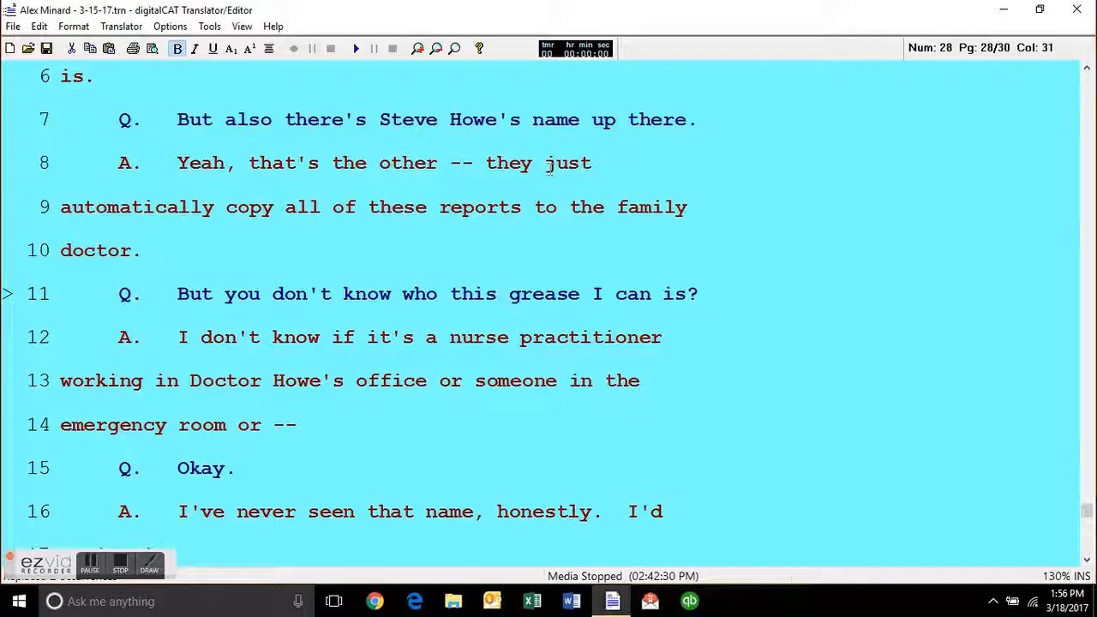
text([])
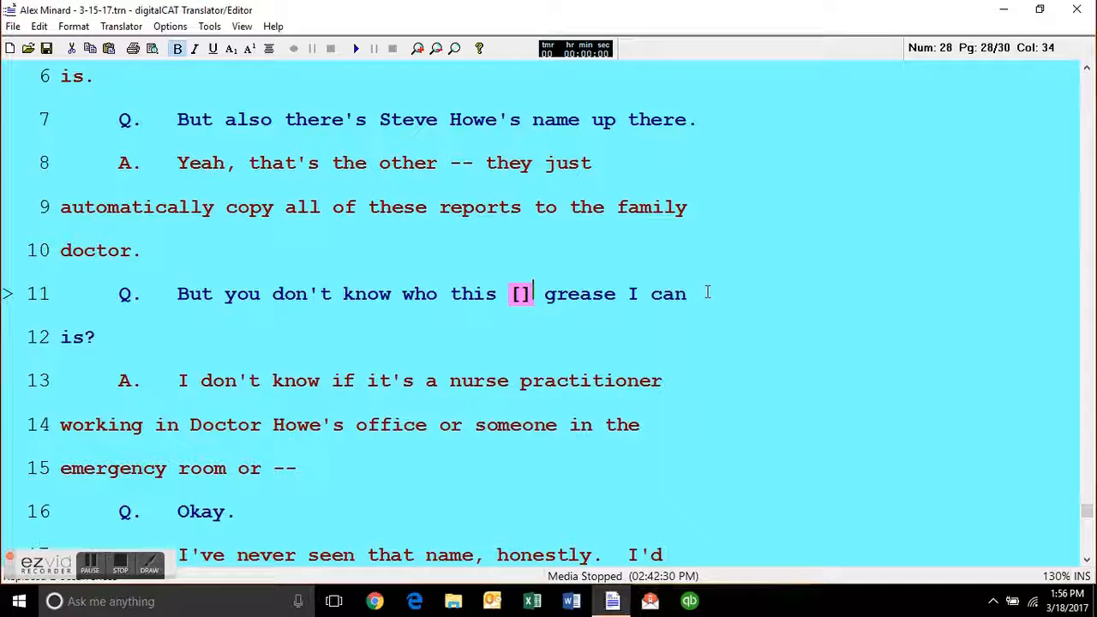
Copy the correctly spelled surname from line 24 of page 27.
scroll(632, 251, up, 3)
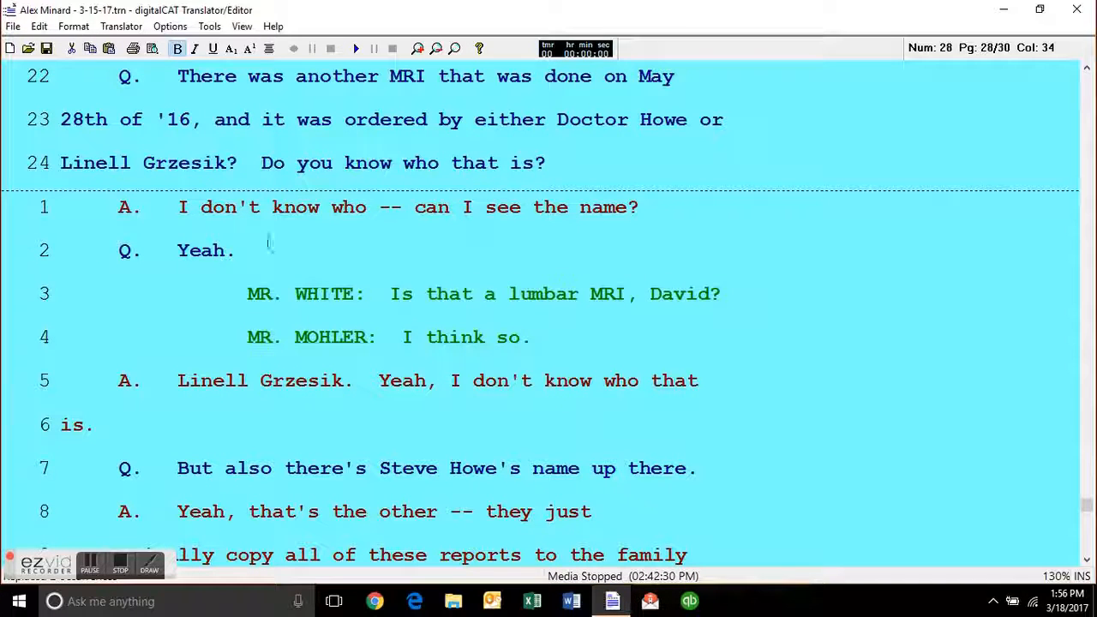
drag(228, 164, 148, 169)
right_click(166, 166)
click(205, 176)
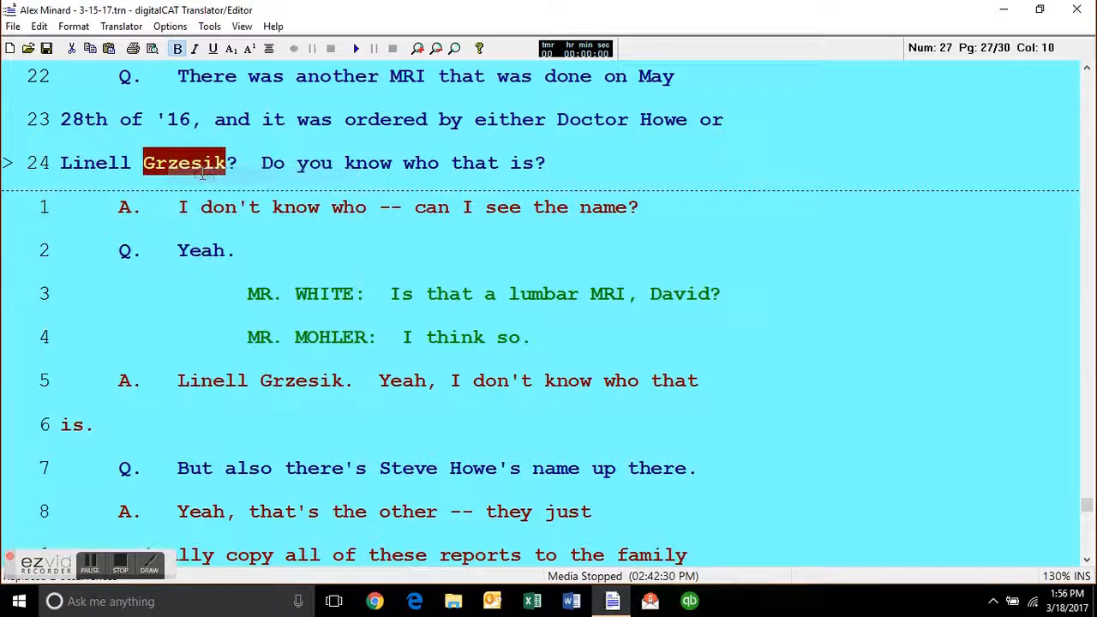
Replace the "[]" flag and "grease I can" on line 11 of page 28 with the copied surname.
scroll(525, 437, down, 4)
click(535, 216)
key(BackSpace)
key(BackSpace)
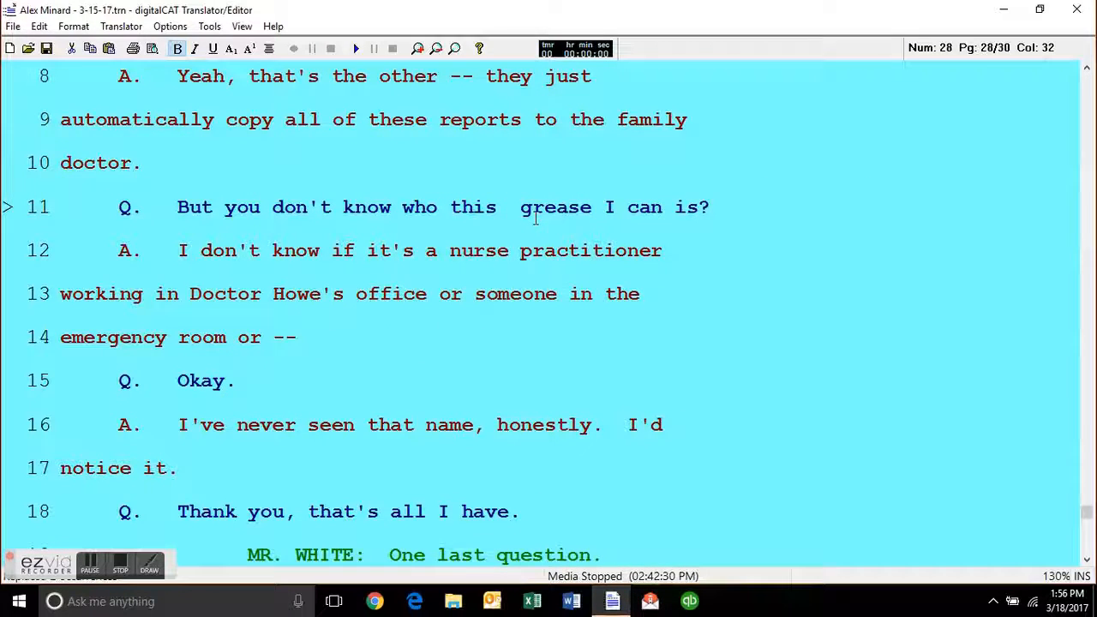
key(ctrl+v)
key(Return)
key(Delete)
key(Delete)
key(Delete)
key(Delete)
key(Delete)
key(Delete)
key(Delete)
key(Delete)
key(Delete)
key(Delete)
key(Delete)
key(Delete)
key(Delete)
key(Delete)
Look over the testimony from line 12 through line 18 of page 28.
key(Down)
key(Down)
key(Down)
key(Down)
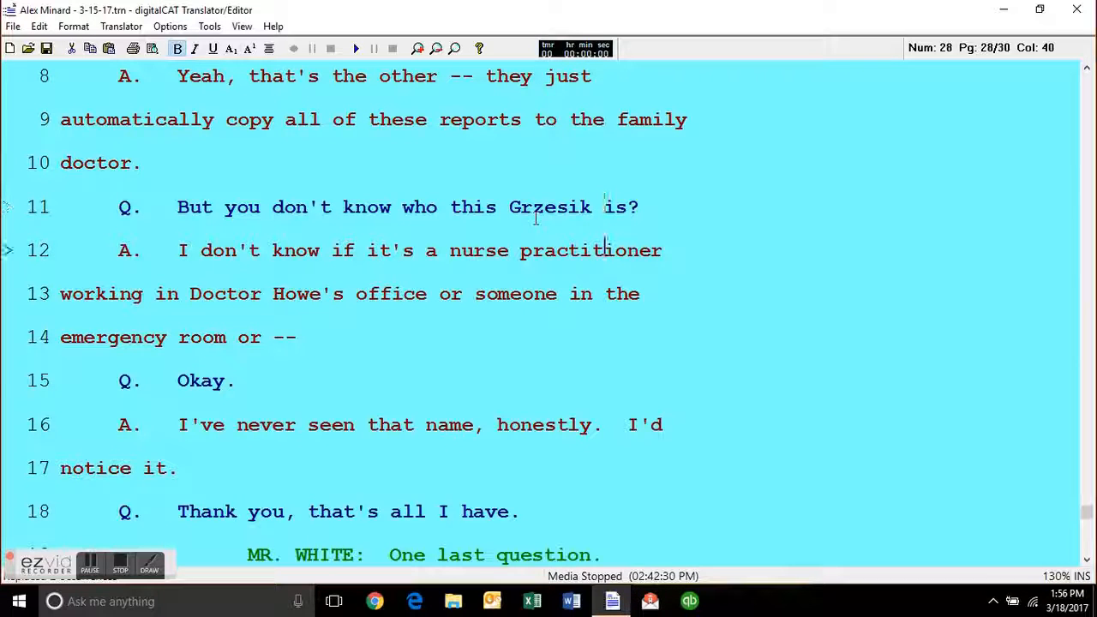
key(Down)
key(Down)
key(Down)
key(Down)
key(Down)
key(Down)
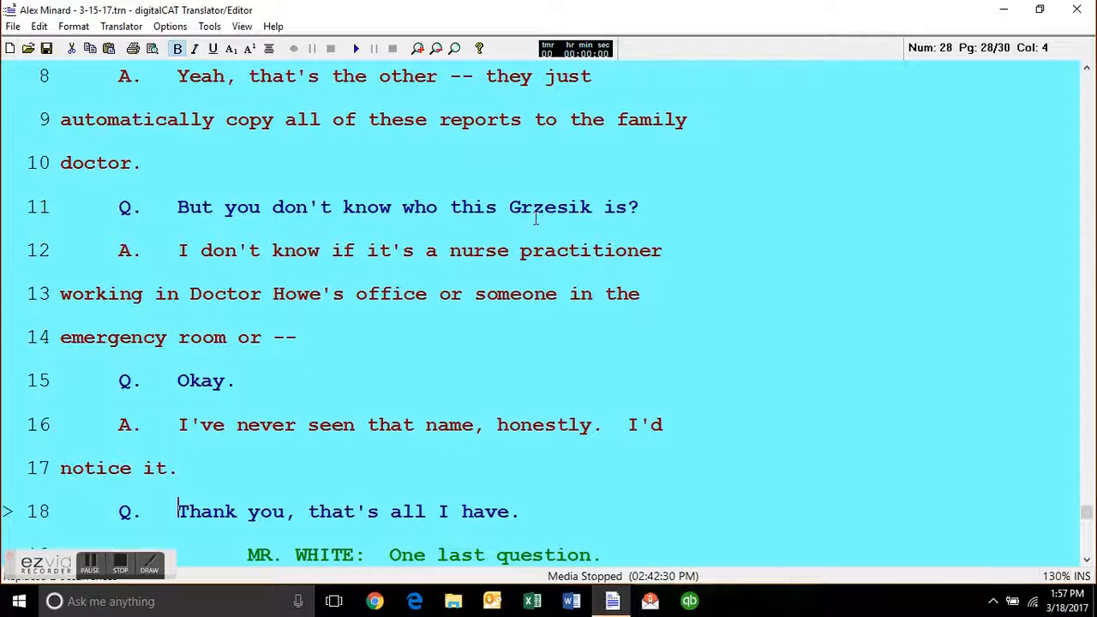
key(End)
key(Up)
key(Up)
key(Up)
key(Up)
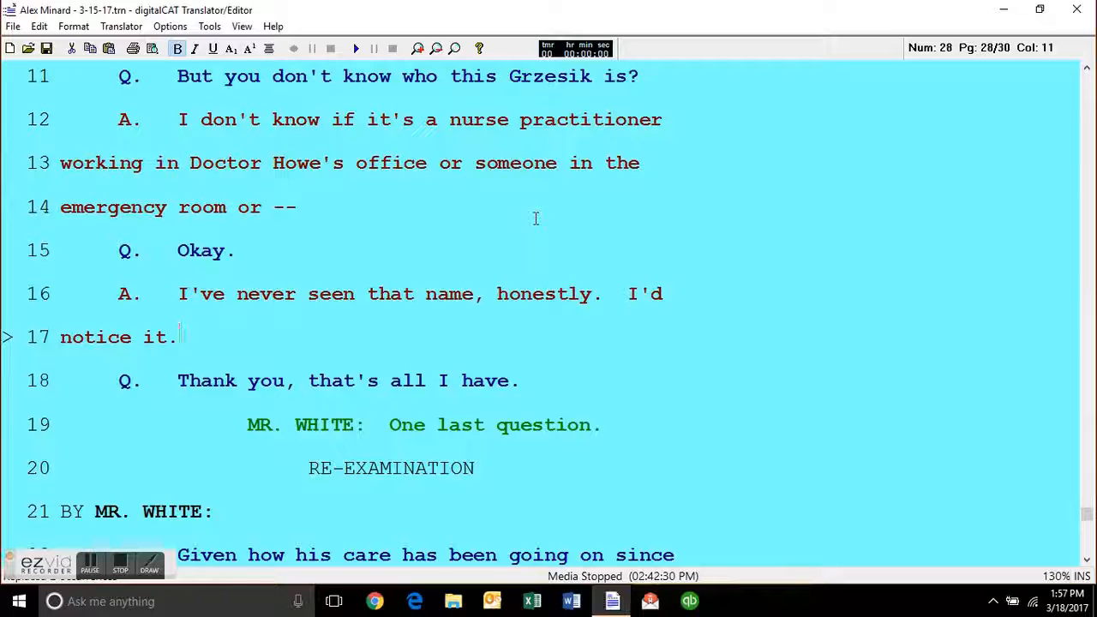
key(Up)
key(Up)
key(Up)
key(Up)
key(Up)
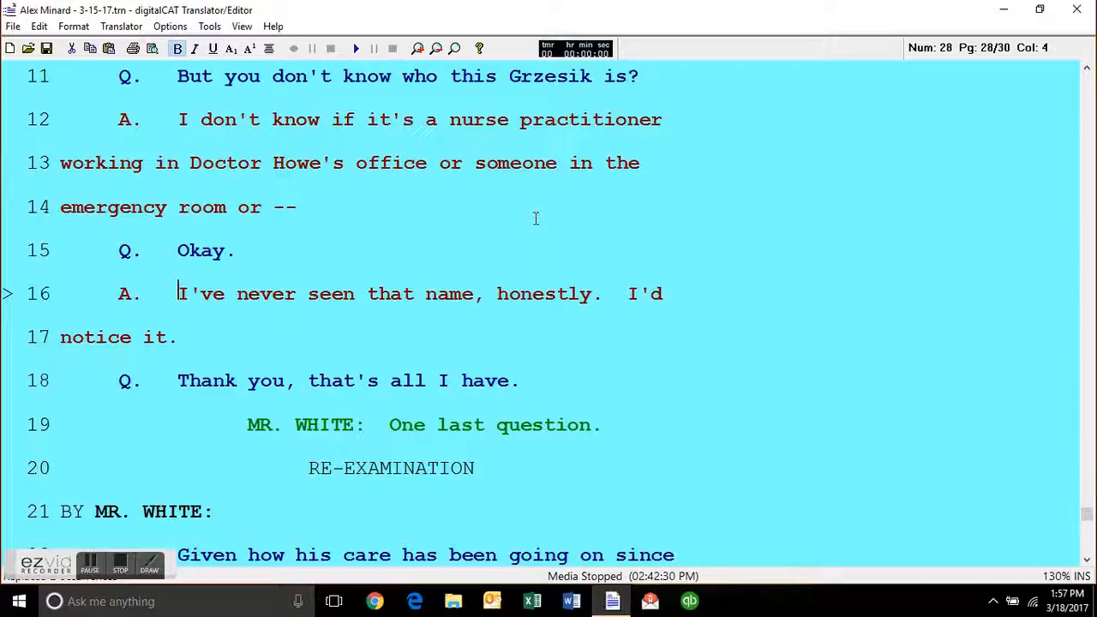
key(Down)
key(Down)
key(Down)
key(Up)
key(Up)
key(Up)
Save the document in Transcript format under its current file name, overwriting the existing file.
key(alt+f)
key(a)
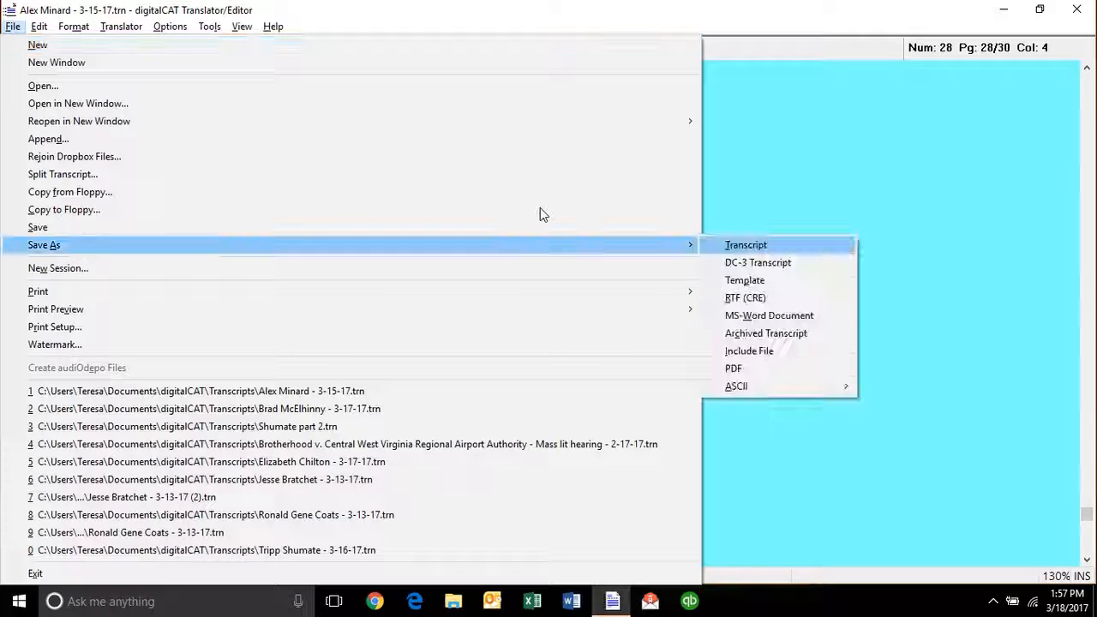
key(Return)
key(Return)
key(y)
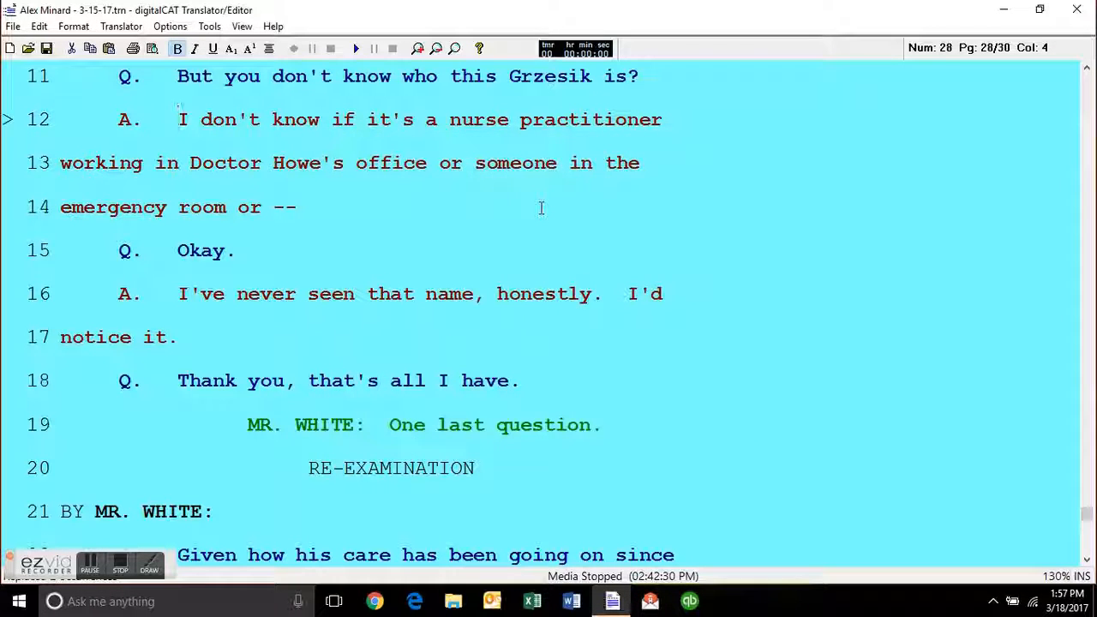